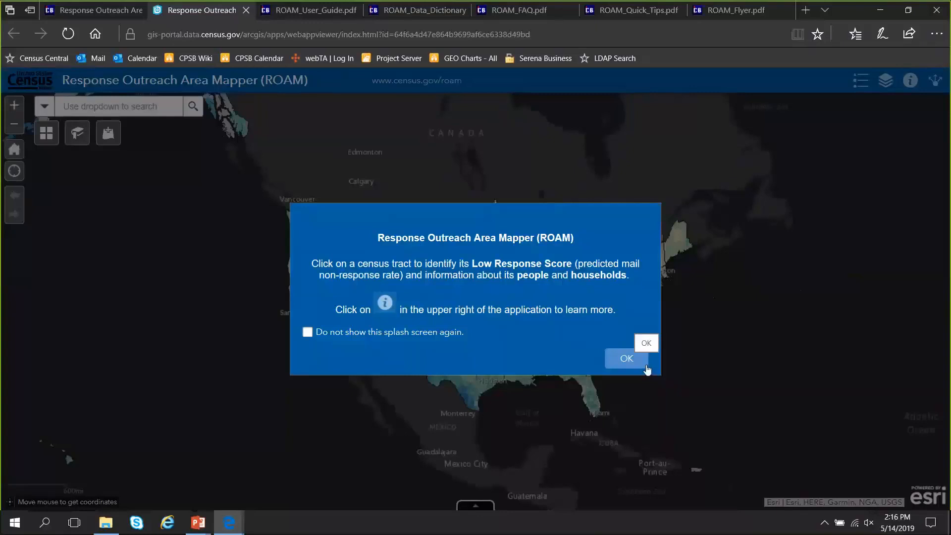
# Dismiss the splash screen, then view the map legend for the Low Response Score classes and close it
pyautogui.click(627, 359)
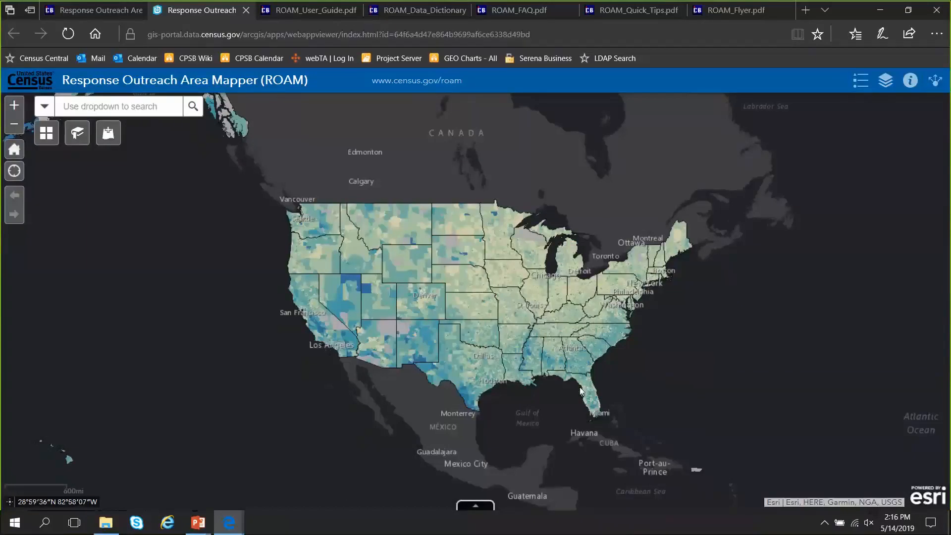
pyautogui.click(860, 84)
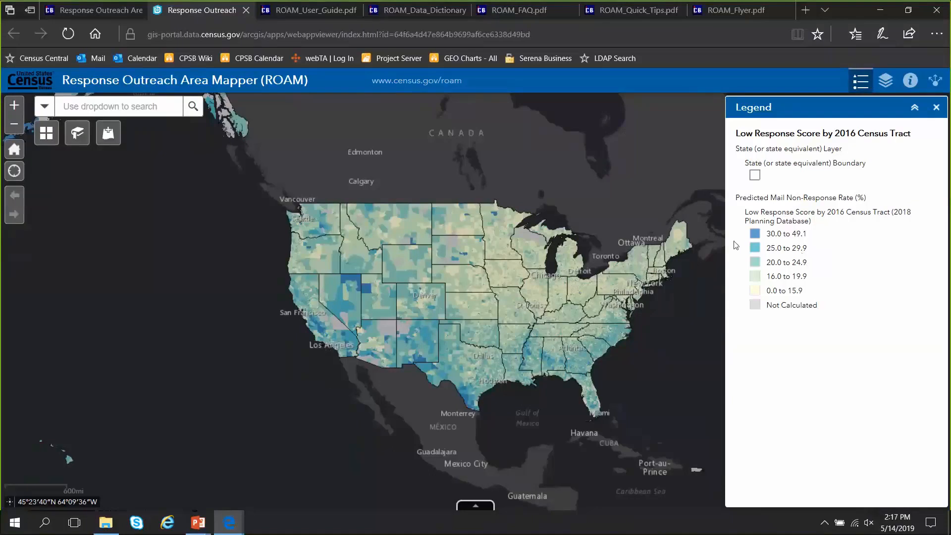
pyautogui.click(936, 109)
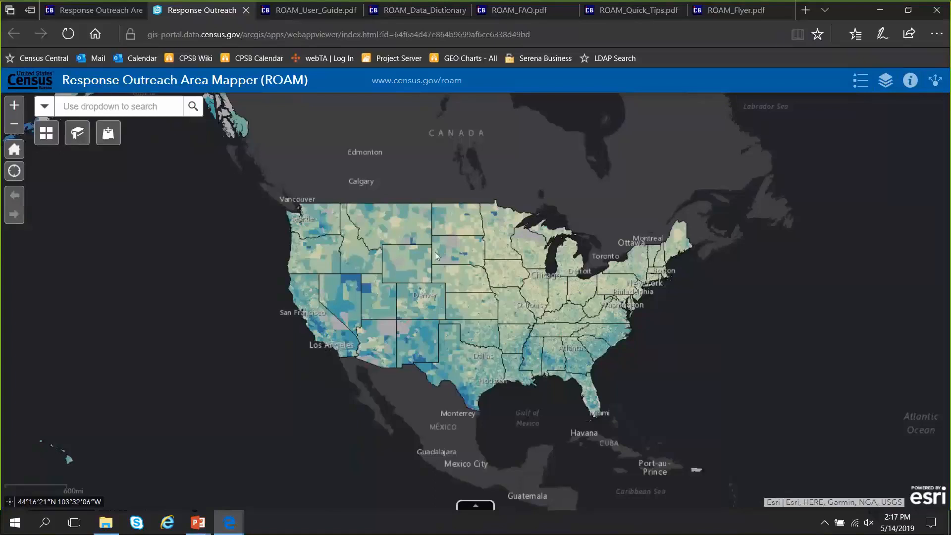
# Zoom in and explore the census tracts from the Midwest east to the Mid-Atlantic coast, then restore the default map extent
pyautogui.click(14, 105)
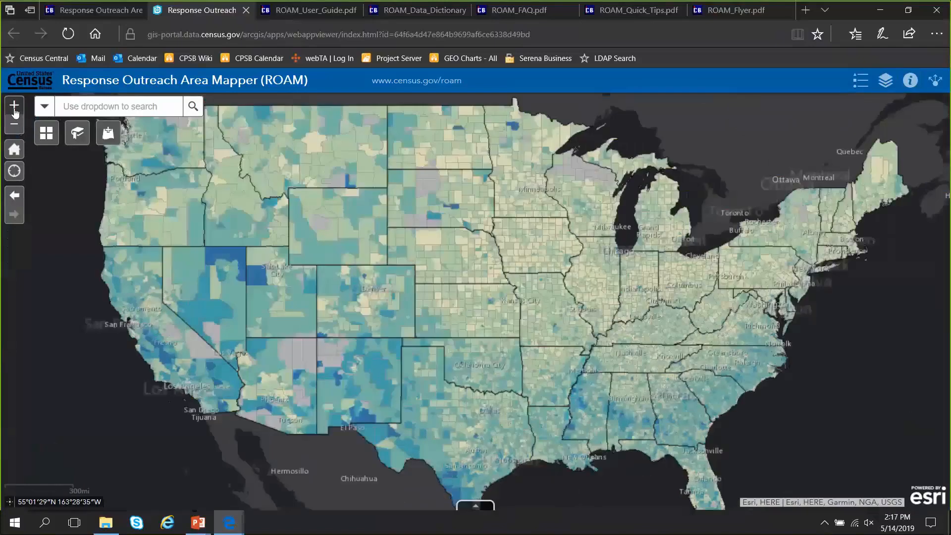
pyautogui.click(16, 113)
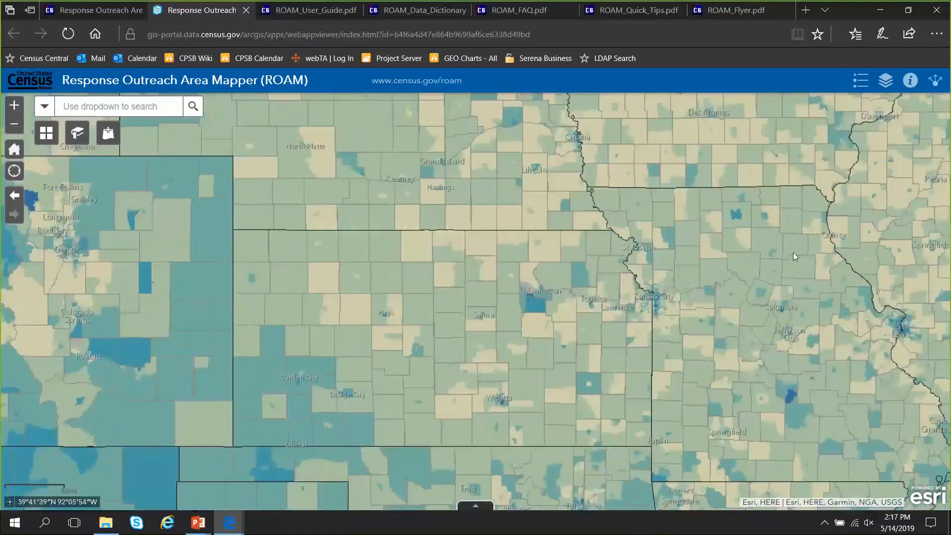
pyautogui.moveTo(790, 255); pyautogui.dragTo(146, 261)
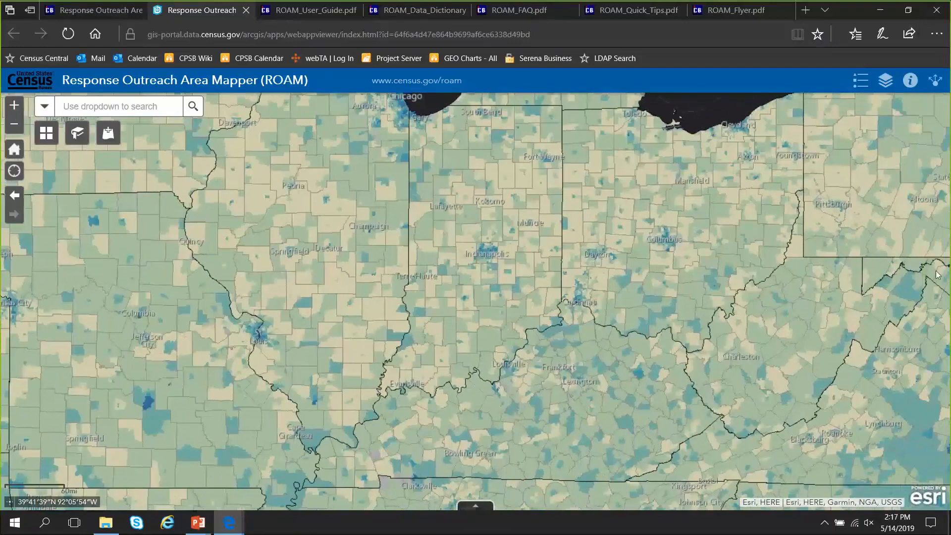
pyautogui.moveTo(831, 258); pyautogui.dragTo(348, 242)
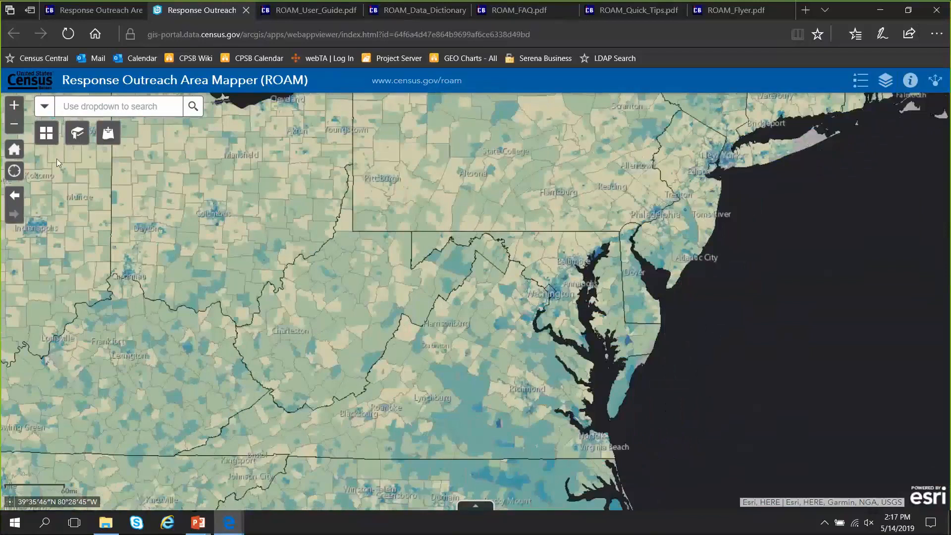
pyautogui.click(16, 150)
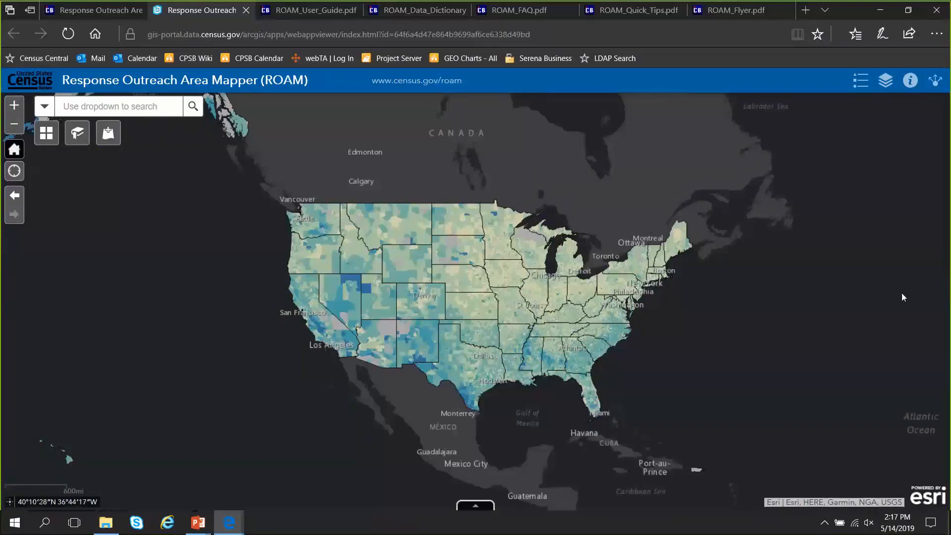
# Show Alaska on the map using its saved bookmark and close the bookmark list
pyautogui.click(78, 134)
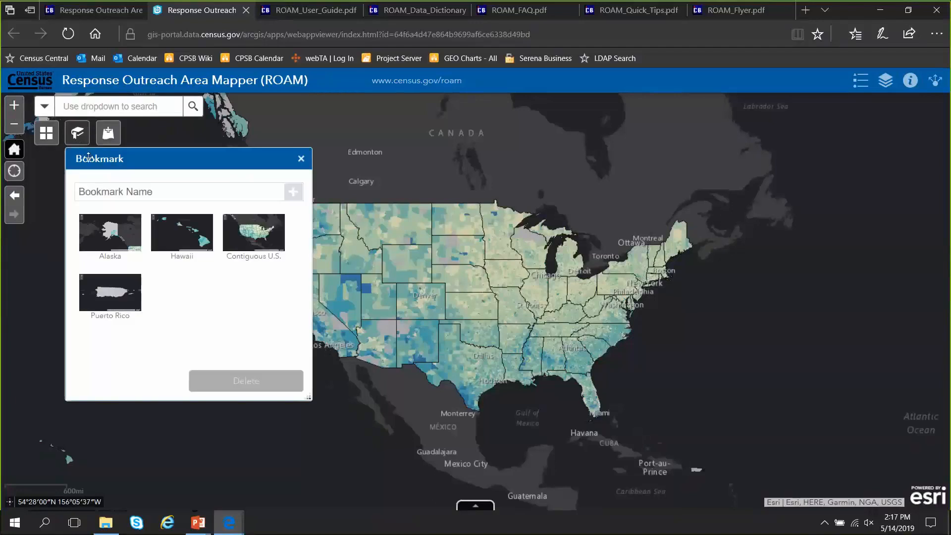
pyautogui.click(112, 242)
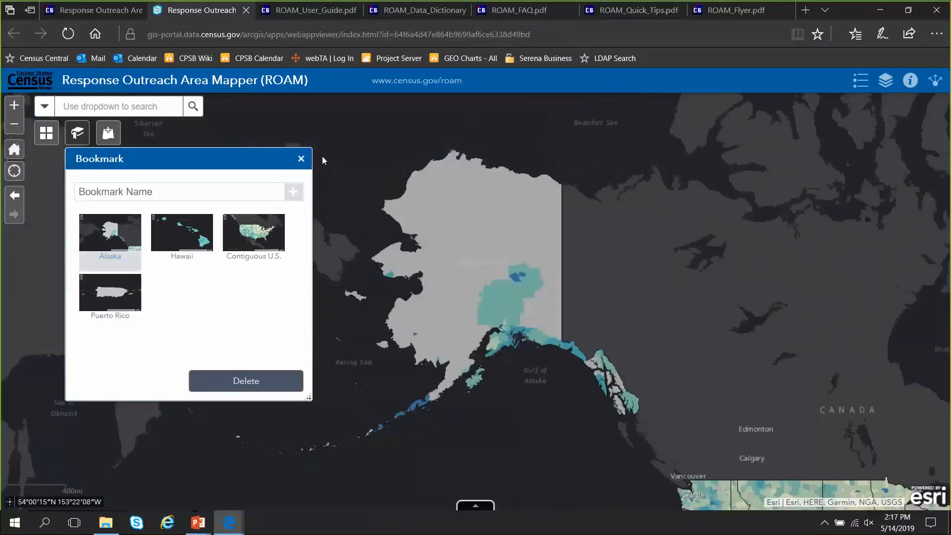
pyautogui.click(300, 159)
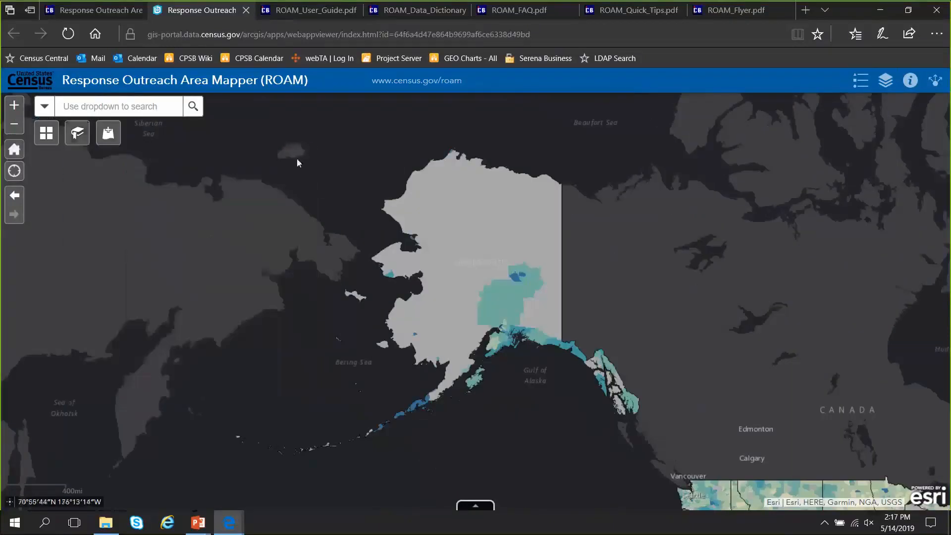
# Check the legend's Not Calculated class and read the About notes on the Low Response Score and when it is not calculated
pyautogui.click(862, 83)
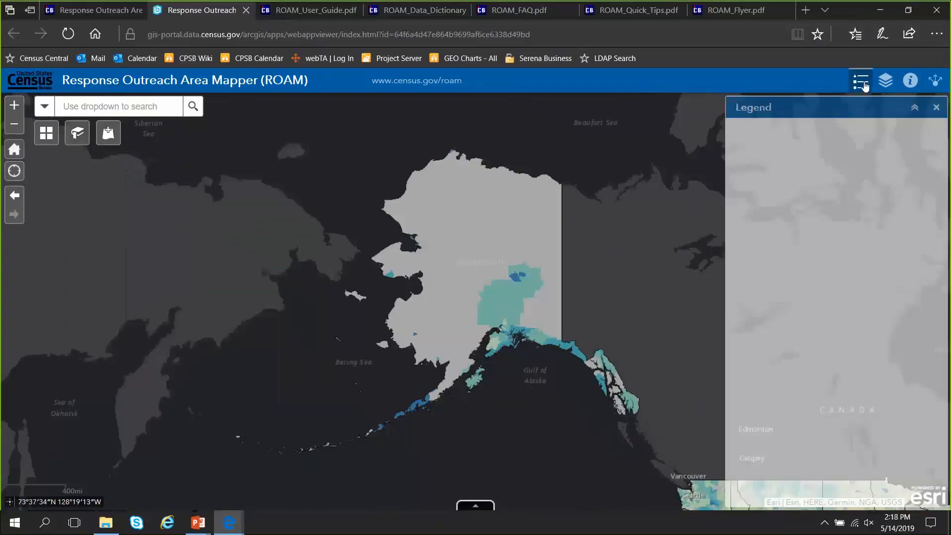
pyautogui.moveTo(823, 308); pyautogui.dragTo(751, 308)
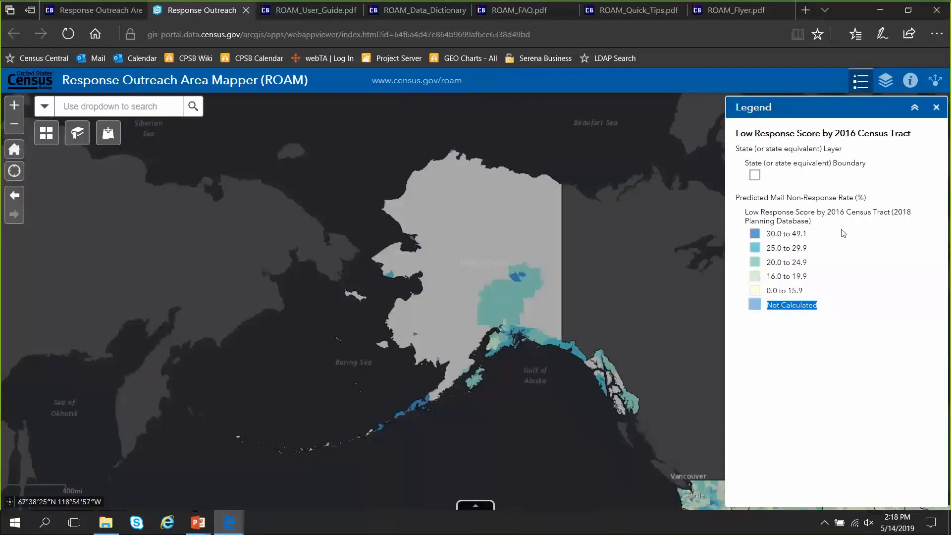
pyautogui.click(910, 82)
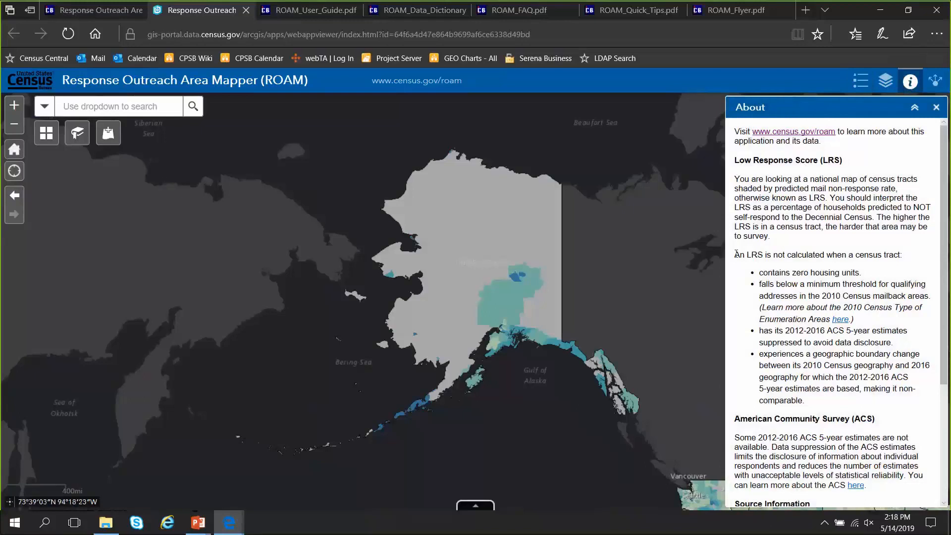
pyautogui.moveTo(736, 255); pyautogui.dragTo(773, 254)
pyautogui.moveTo(736, 160); pyautogui.dragTo(782, 243)
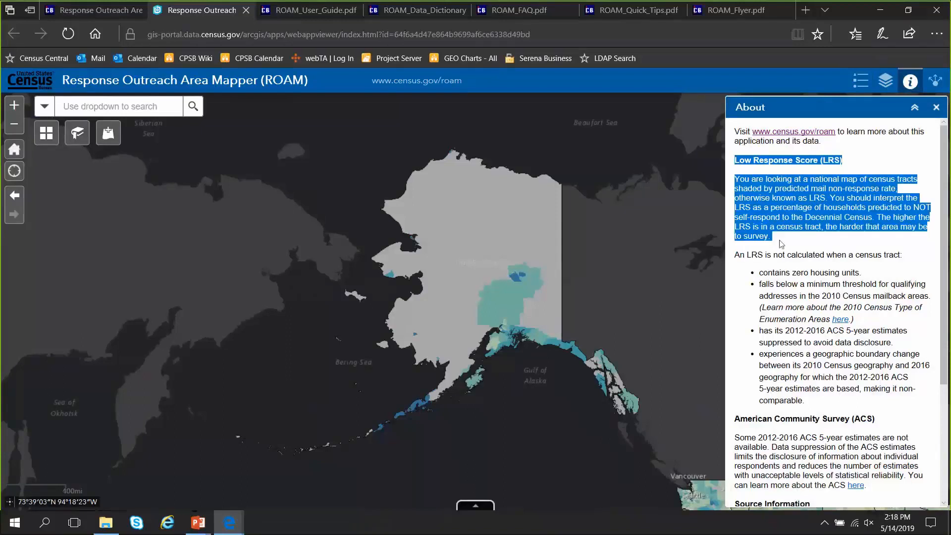
pyautogui.click(782, 251)
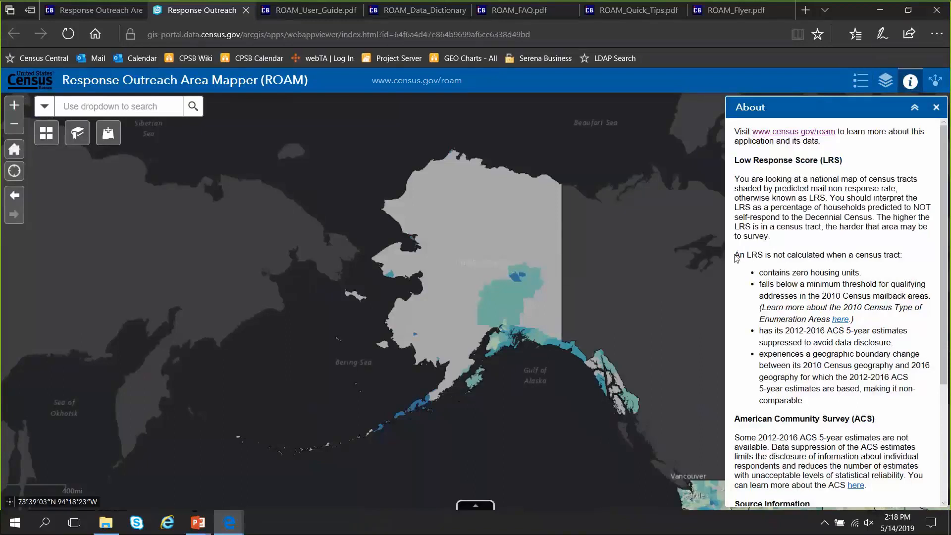
pyautogui.moveTo(736, 254); pyautogui.dragTo(894, 399)
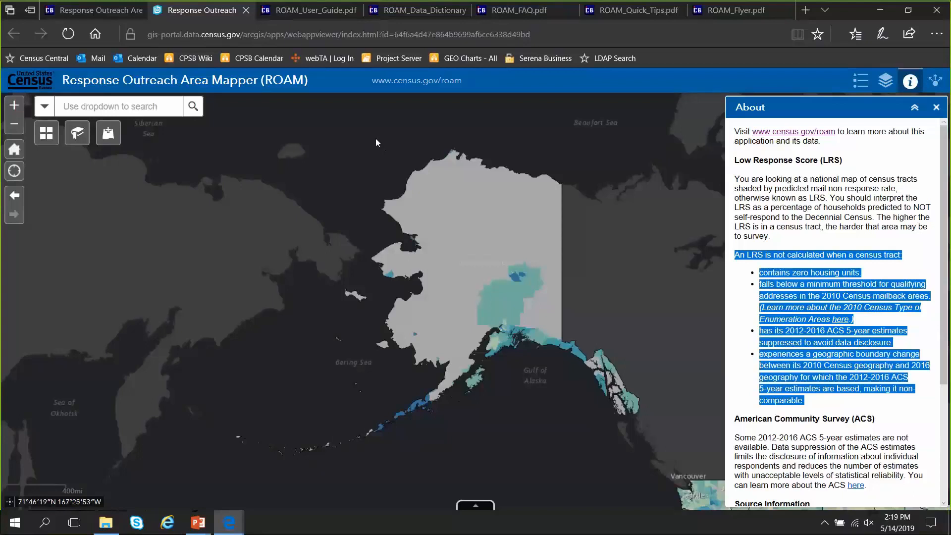
# View the census tract details for the uncalculated gray area in northeastern Alaska
pyautogui.click(543, 208)
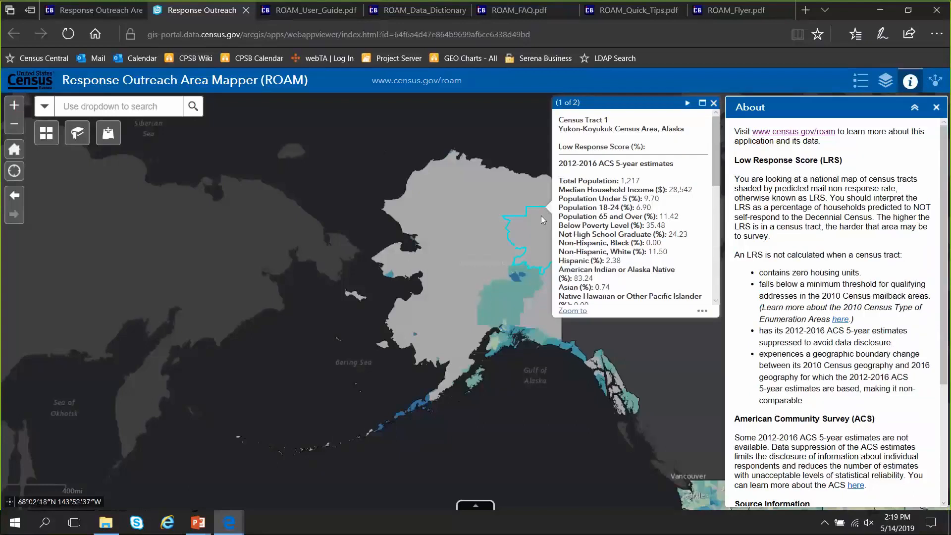
pyautogui.scroll(-2, 721, 133)
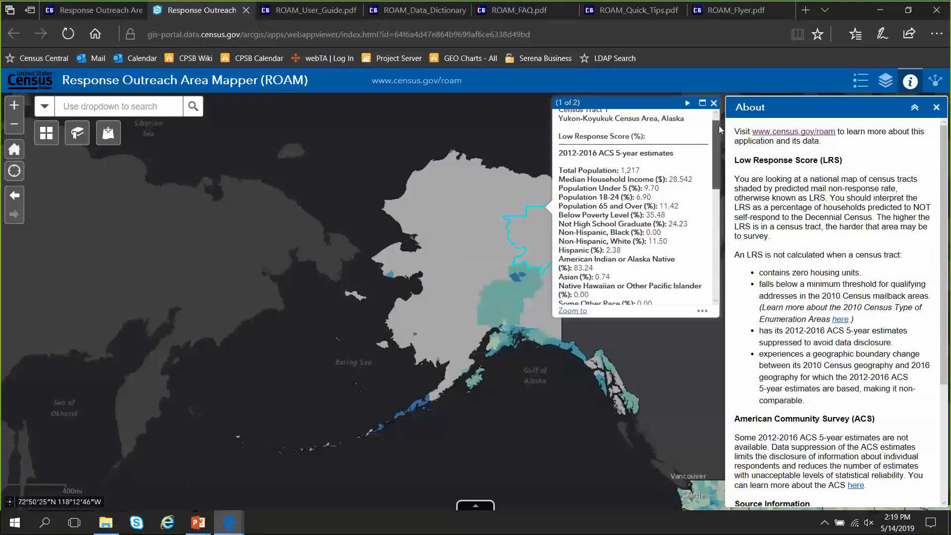
pyautogui.moveTo(721, 133); pyautogui.dragTo(715, 106)
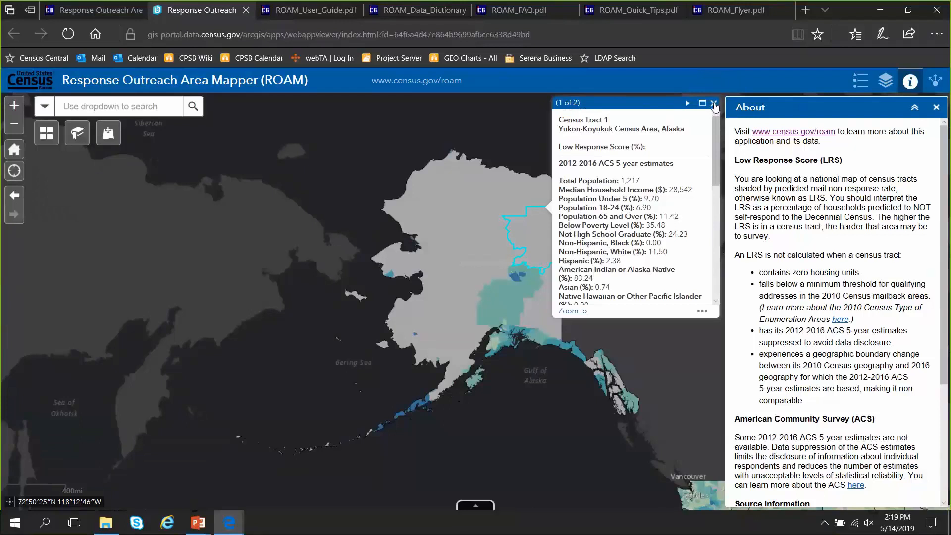
# Show Puerto Rico on the map using its saved bookmark and close the bookmark list
pyautogui.click(108, 132)
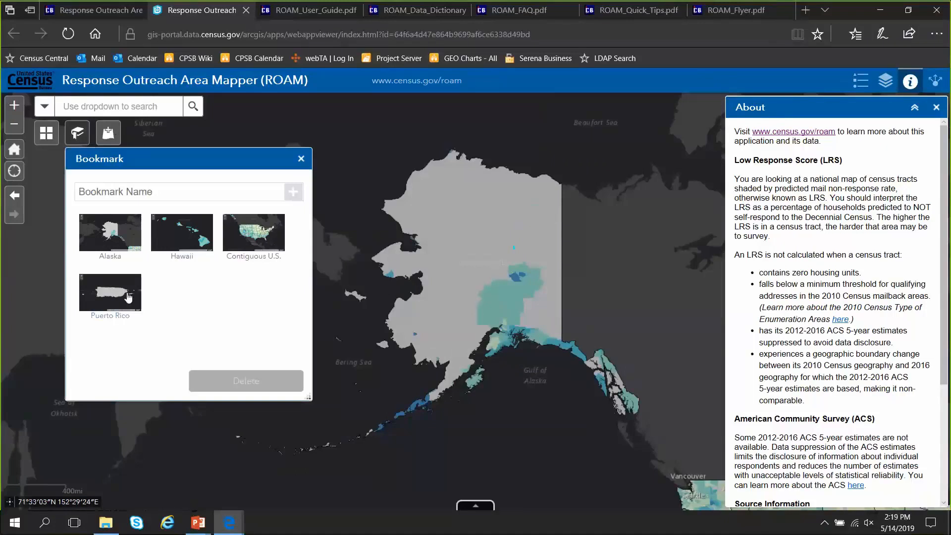
pyautogui.click(128, 297)
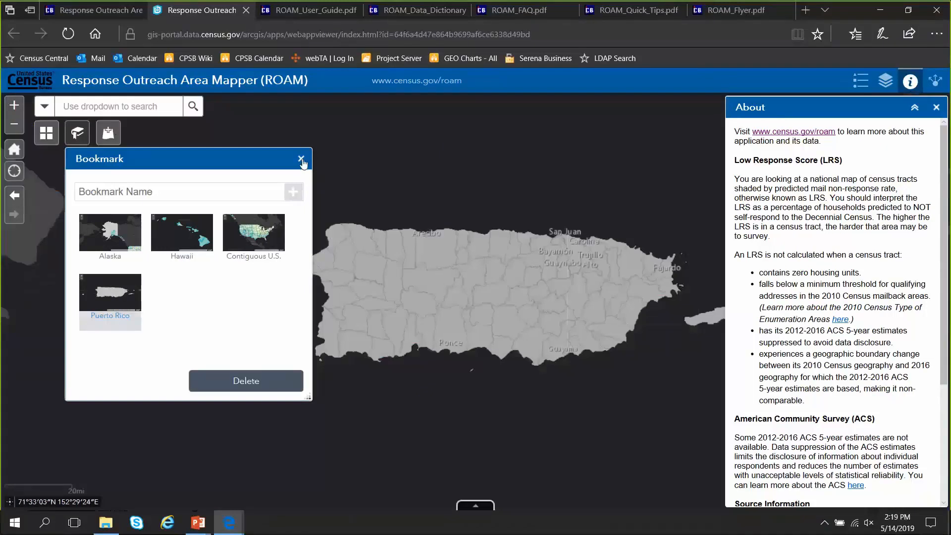
pyautogui.click(302, 160)
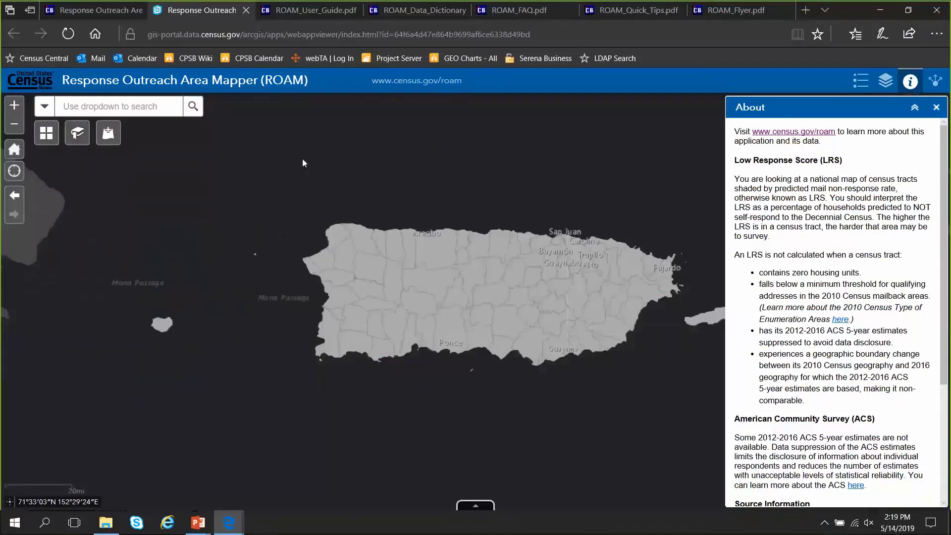
# Display the legend and inspect the details of a census tract in Corozal Municipio, Puerto Rico, then close the details
pyautogui.click(859, 84)
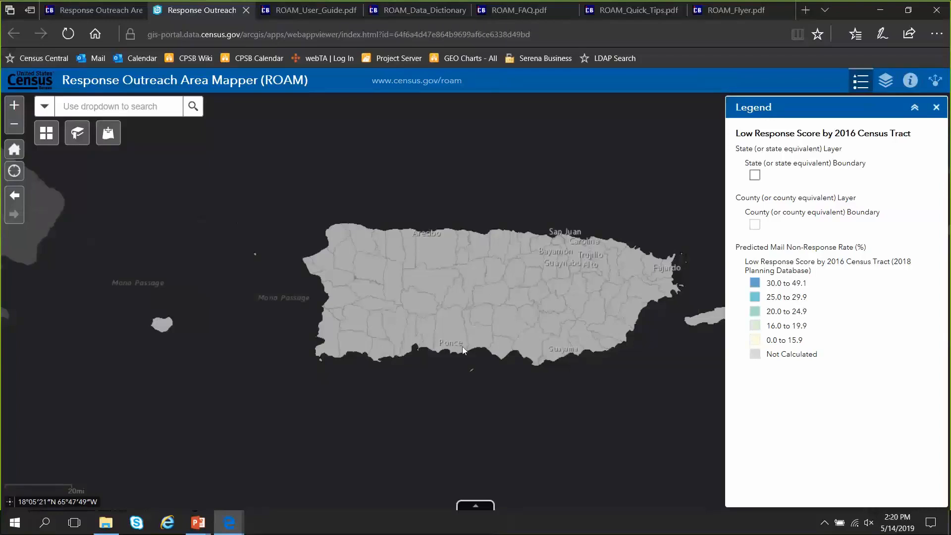
pyautogui.click(516, 280)
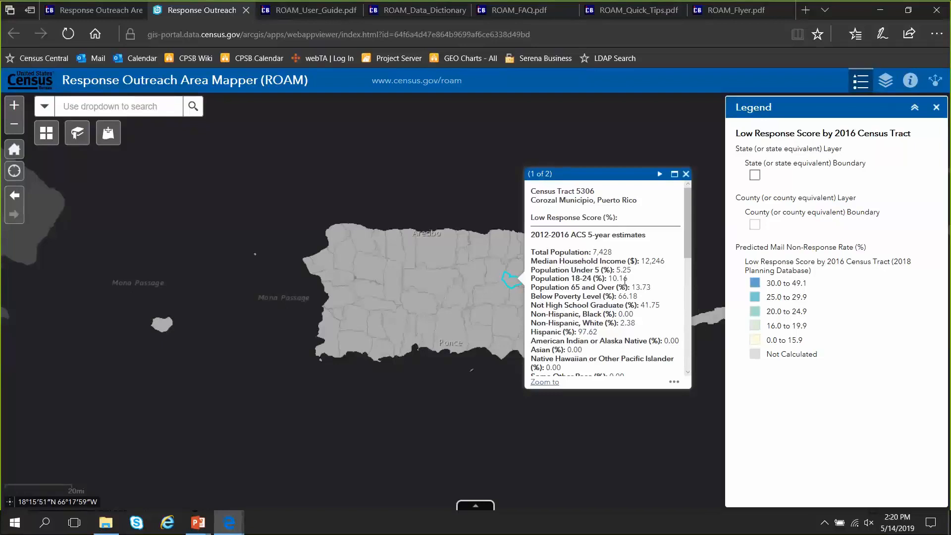
pyautogui.moveTo(689, 224); pyautogui.dragTo(684, 184)
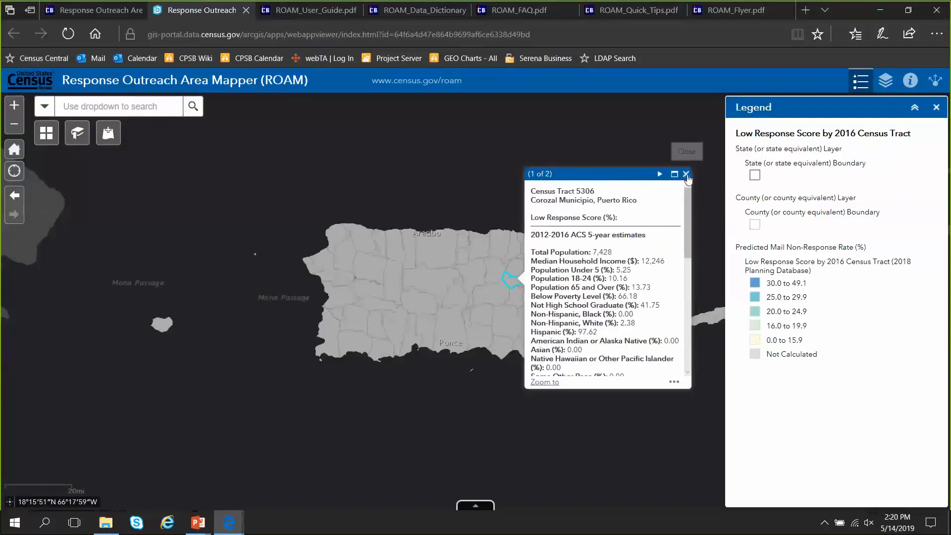
pyautogui.click(687, 174)
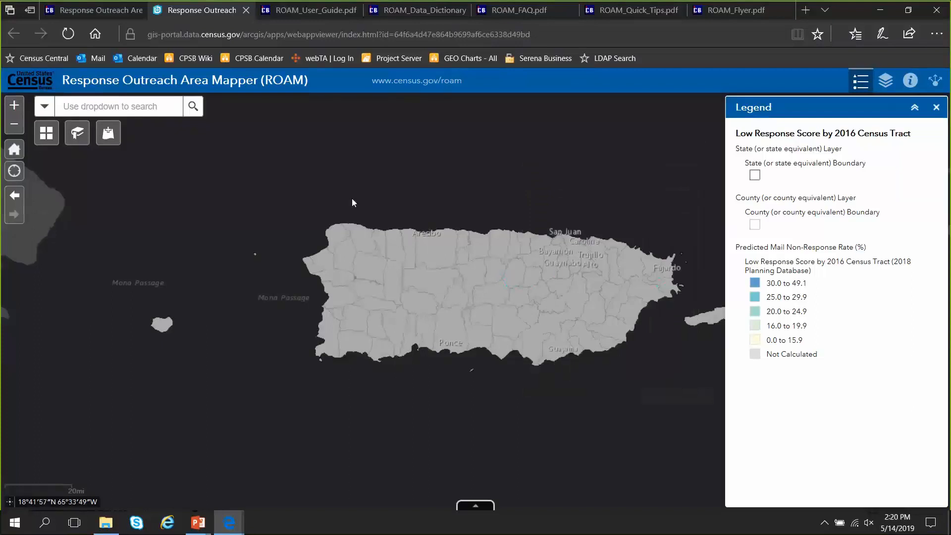
# Return the map to its default extent and set the search type to Search by Census Tract
pyautogui.click(14, 149)
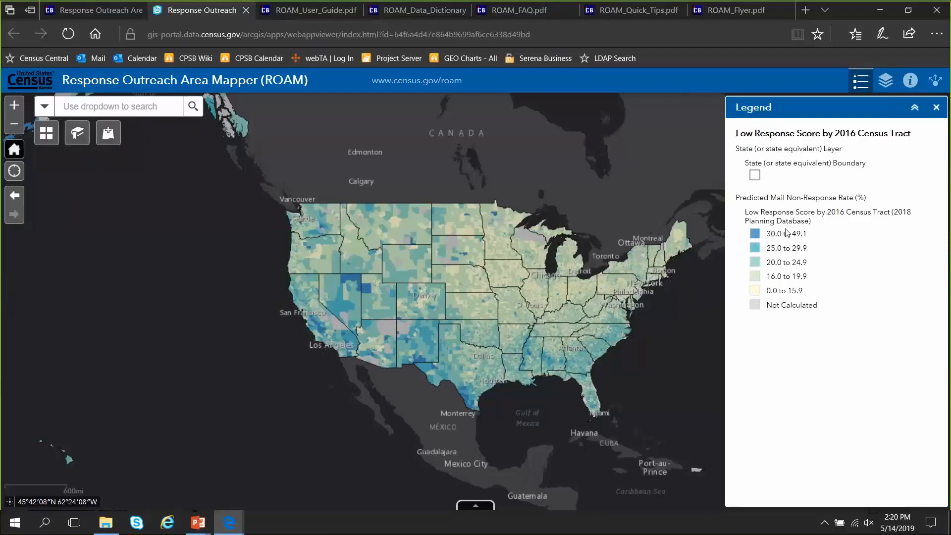
pyautogui.click(45, 108)
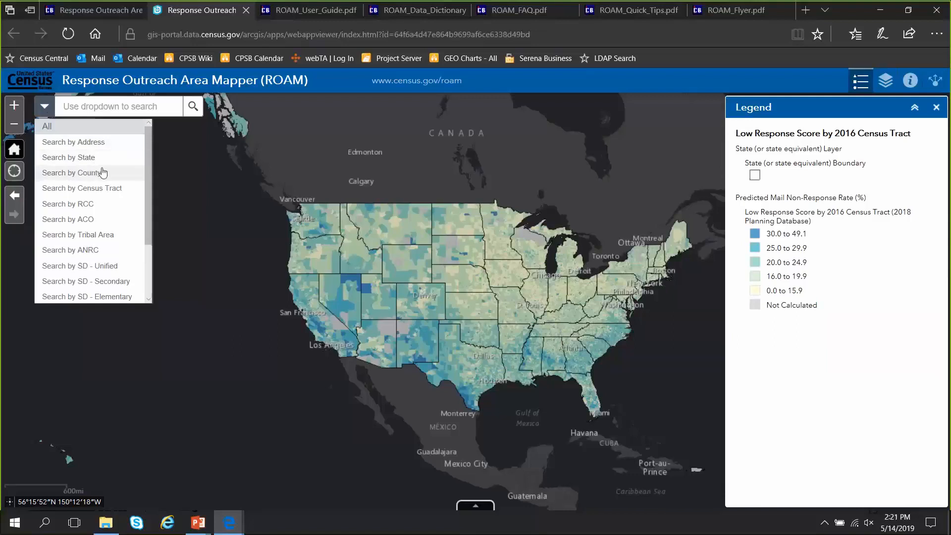
pyautogui.click(127, 189)
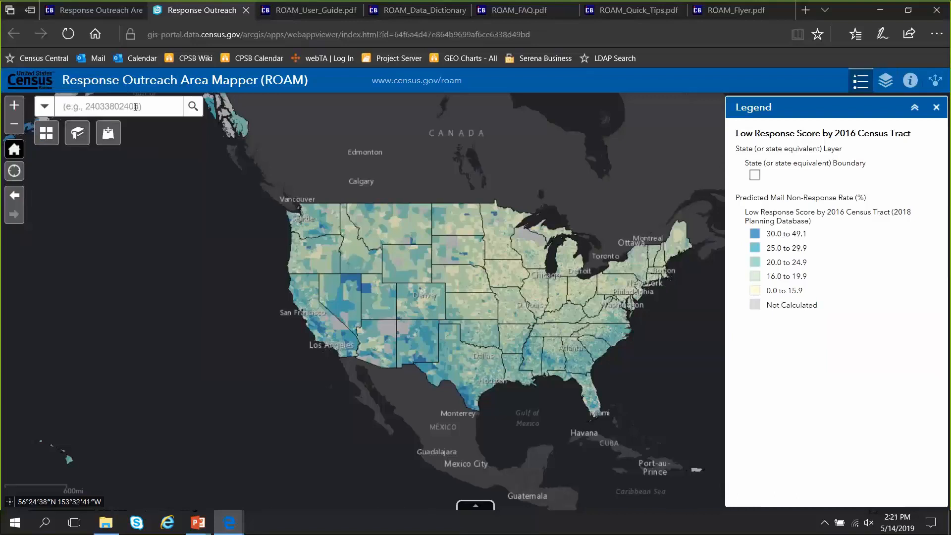
# Review the available geography search types and switch the search to Search by Place
pyautogui.click(44, 110)
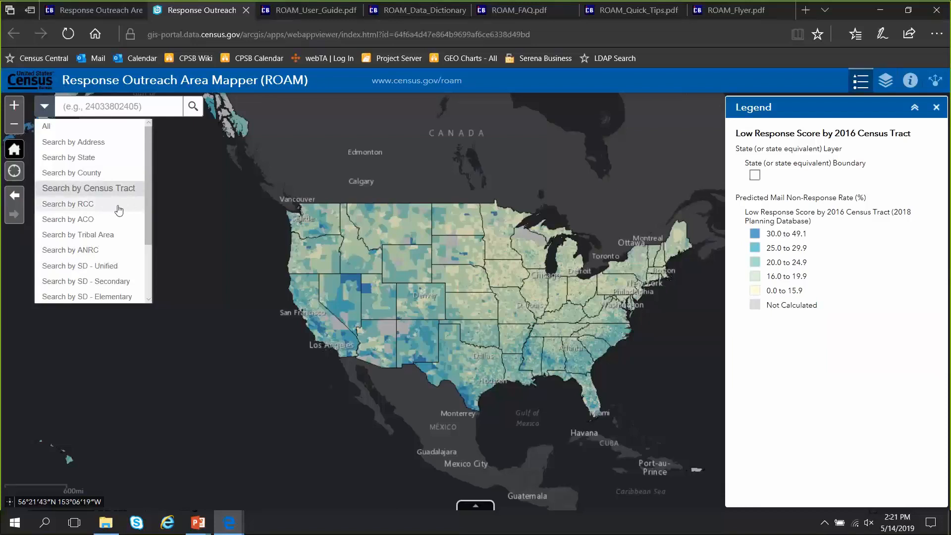
pyautogui.scroll(-1, 118, 209)
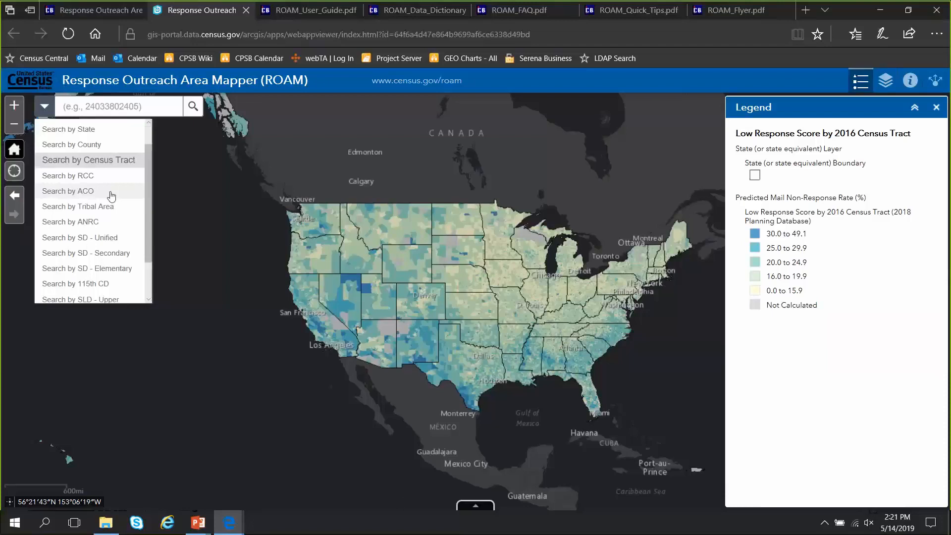
pyautogui.scroll(-1, 111, 197)
pyautogui.scroll(-1, 112, 197)
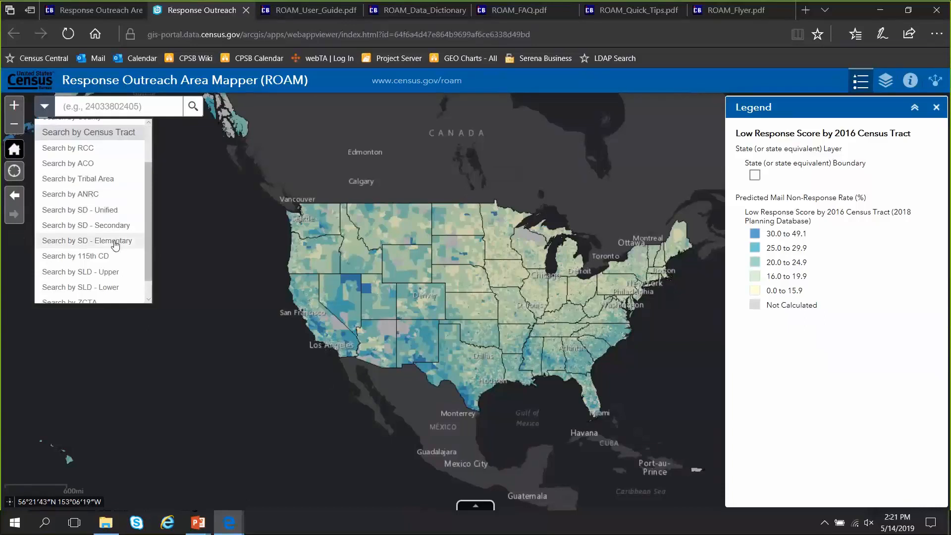
pyautogui.scroll(-1, 115, 246)
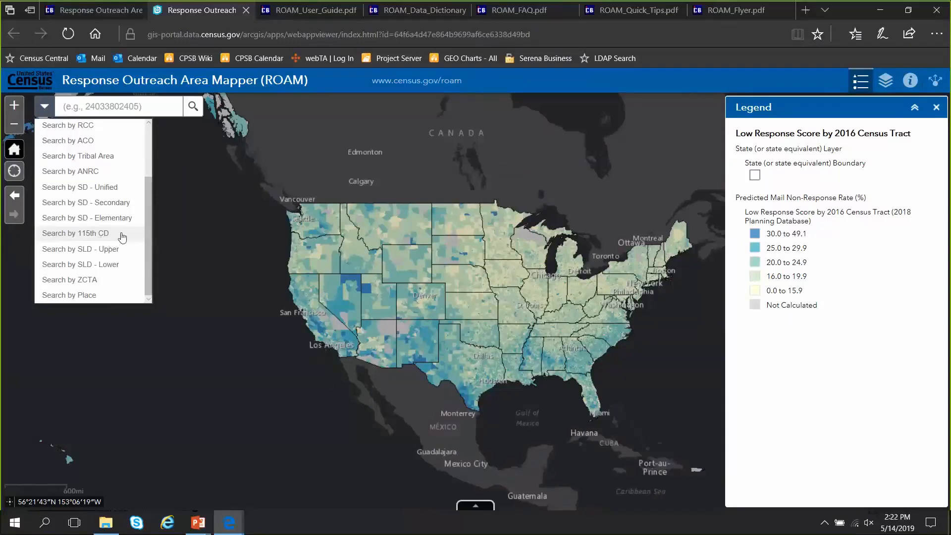
pyautogui.click(104, 295)
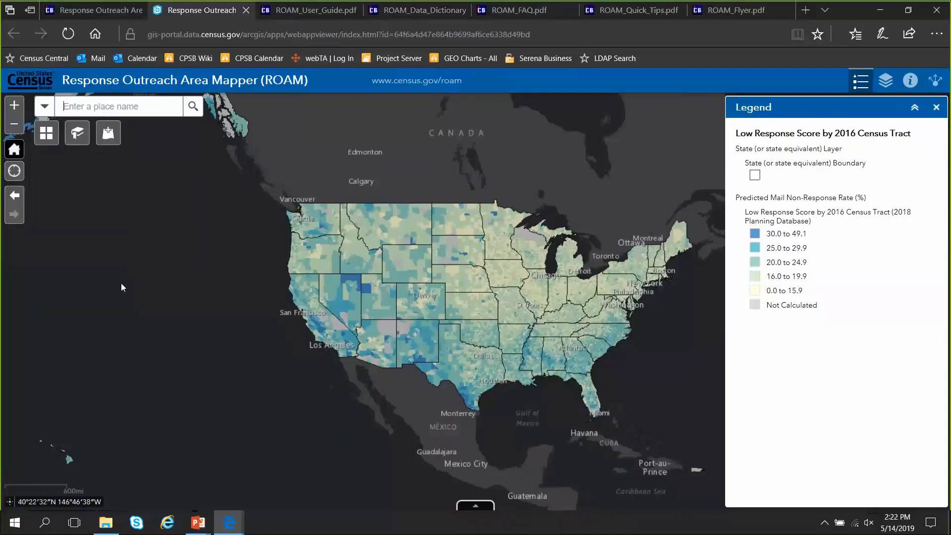
# Display the layer list, expand Additional Layers and compare its layers with the available geography search types
pyautogui.click(887, 85)
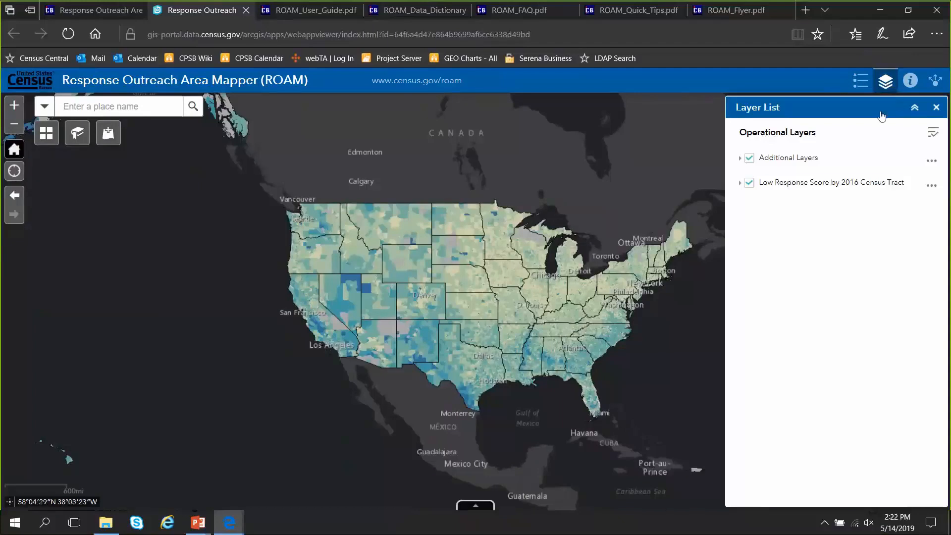
pyautogui.click(740, 158)
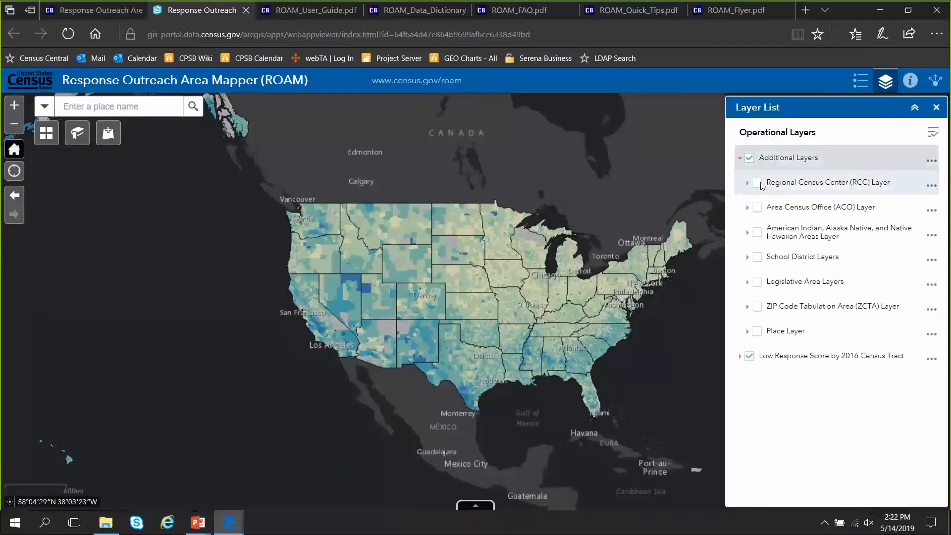
pyautogui.click(52, 113)
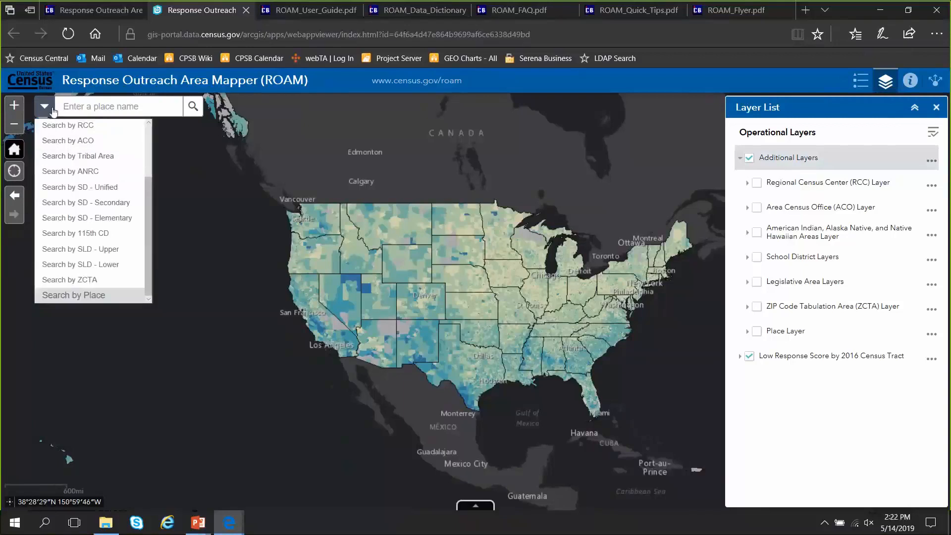
pyautogui.click(53, 110)
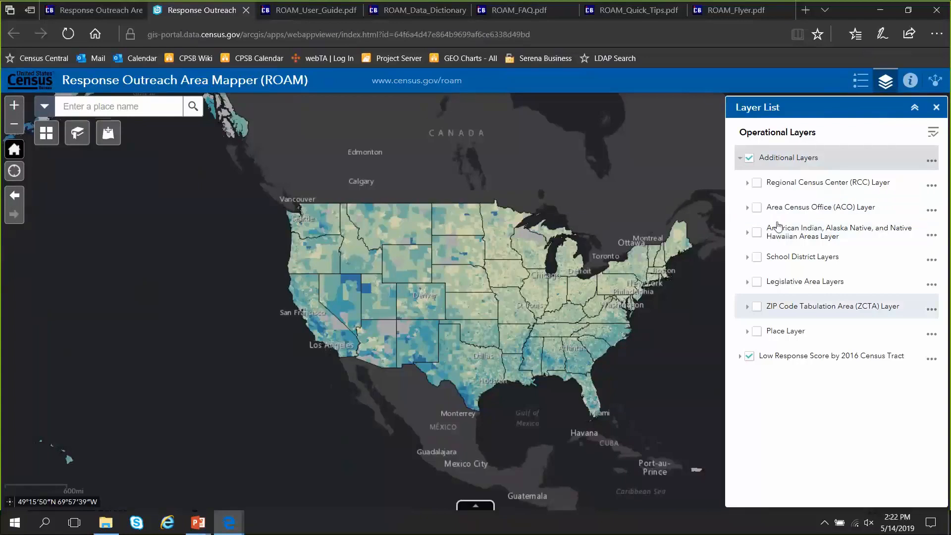
# Search by place for Langley Park, Maryland, zoom the map to it, and clear the search
pyautogui.click(148, 110)
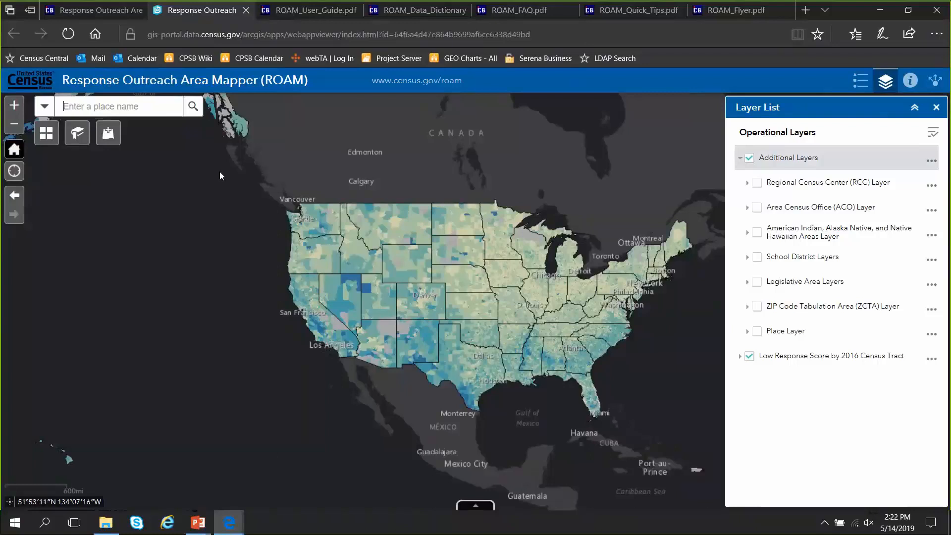
pyautogui.write('La')
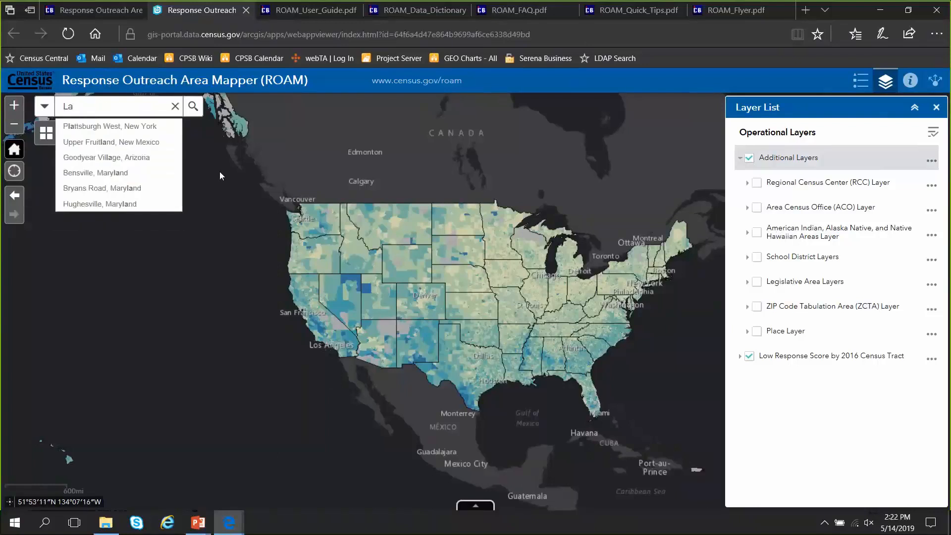
pyautogui.write('ngl')
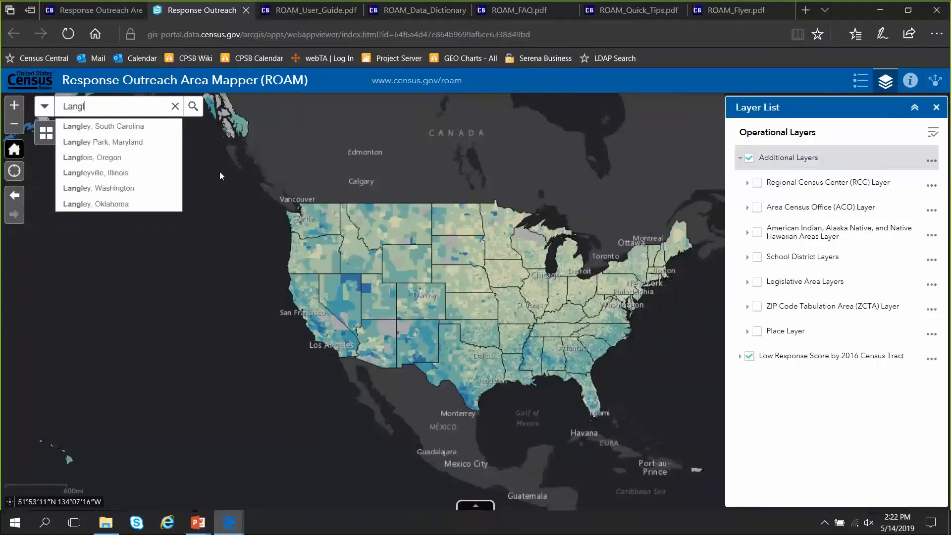
pyautogui.write('ey')
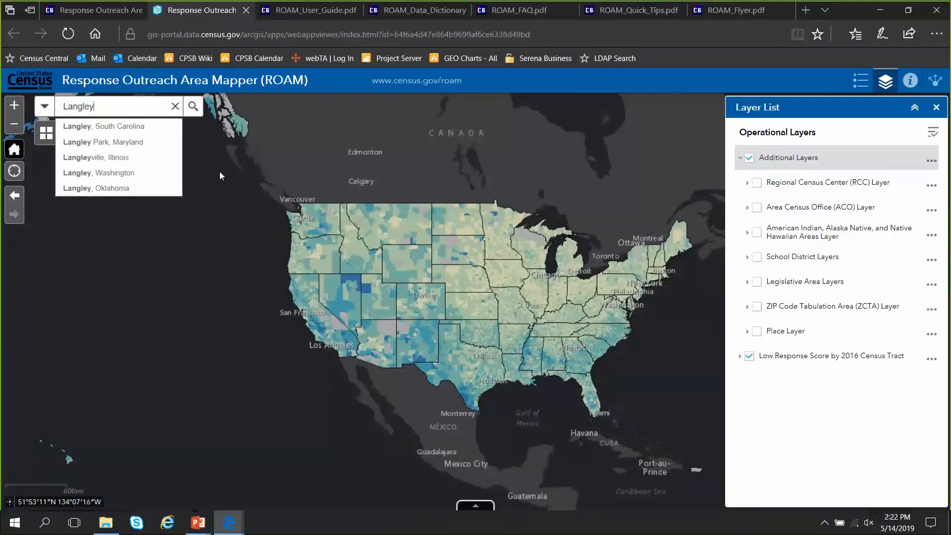
pyautogui.click(139, 144)
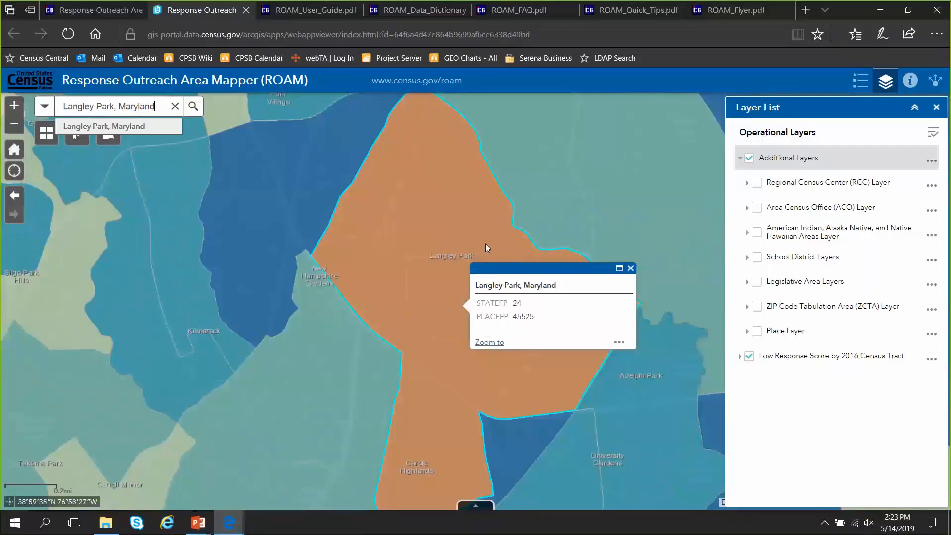
pyautogui.click(176, 108)
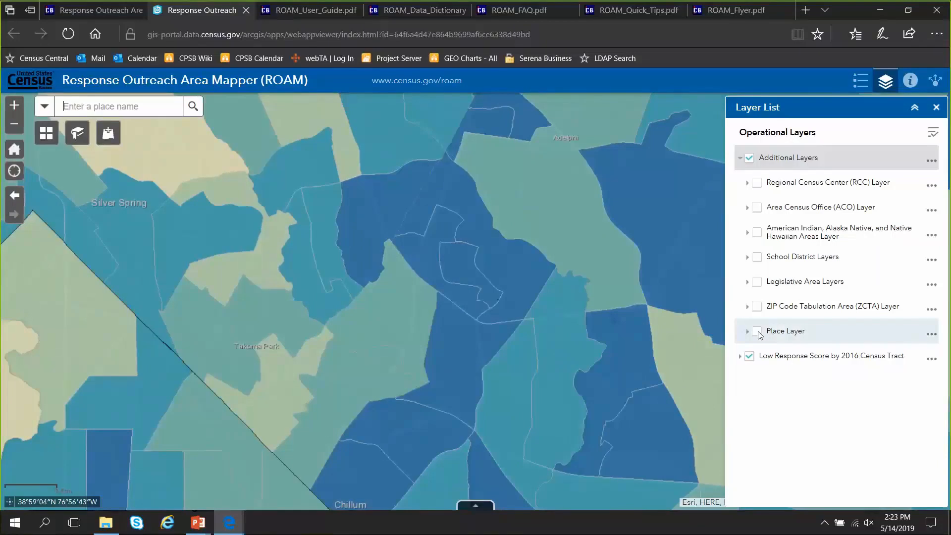
# Turn on the Place Layer, view Langley Park's place details and the map legend, and close the details
pyautogui.click(758, 333)
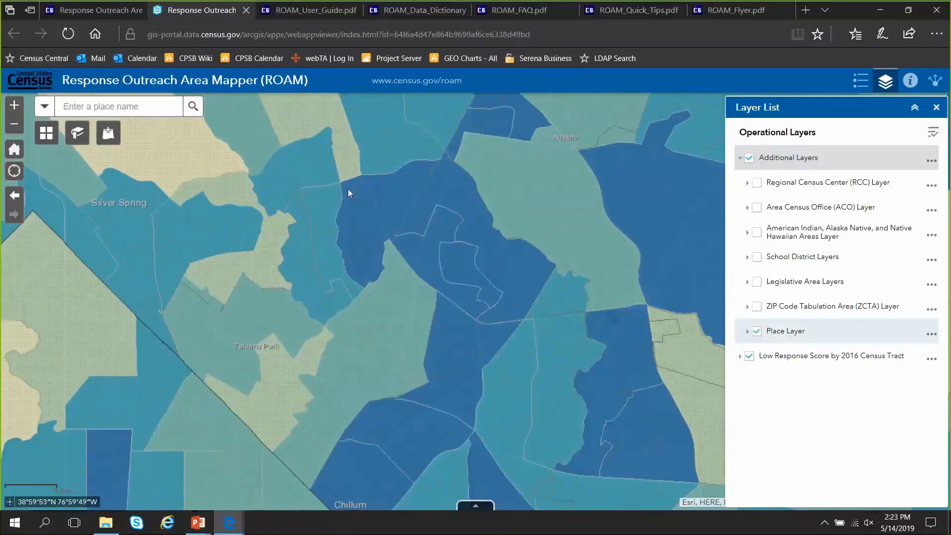
pyautogui.click(470, 267)
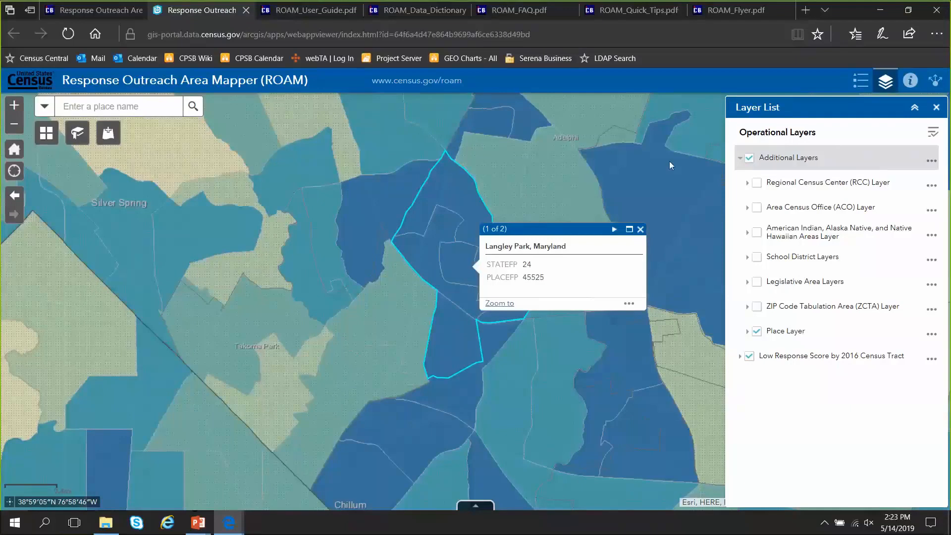
pyautogui.click(863, 82)
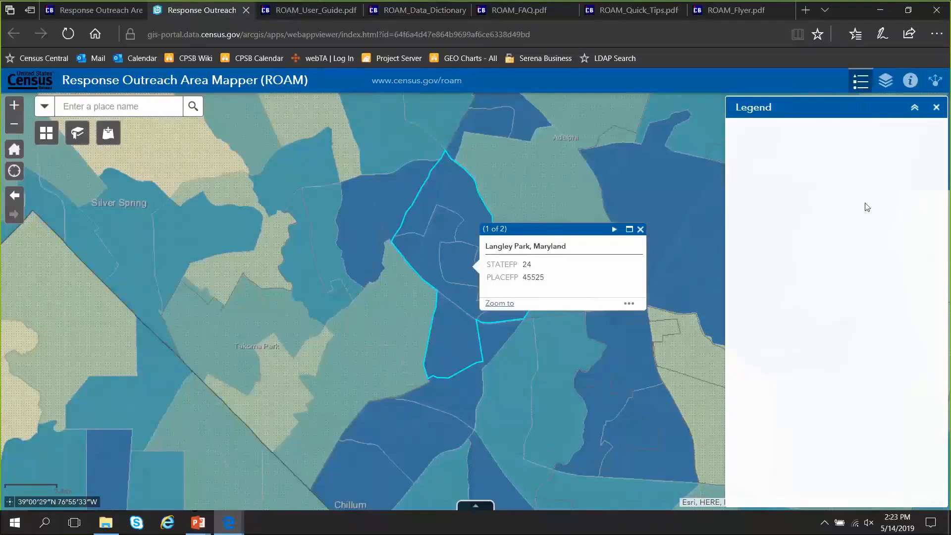
pyautogui.click(640, 229)
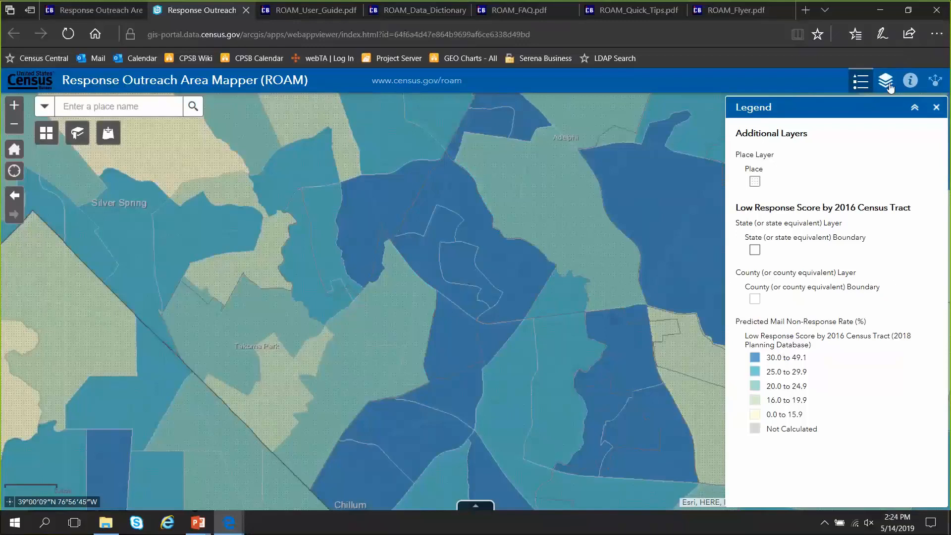
# Turn off the Place Layer and the Low Response Score by 2016 Census Tract layer in the layer list
pyautogui.click(889, 85)
pyautogui.click(758, 333)
pyautogui.click(758, 333)
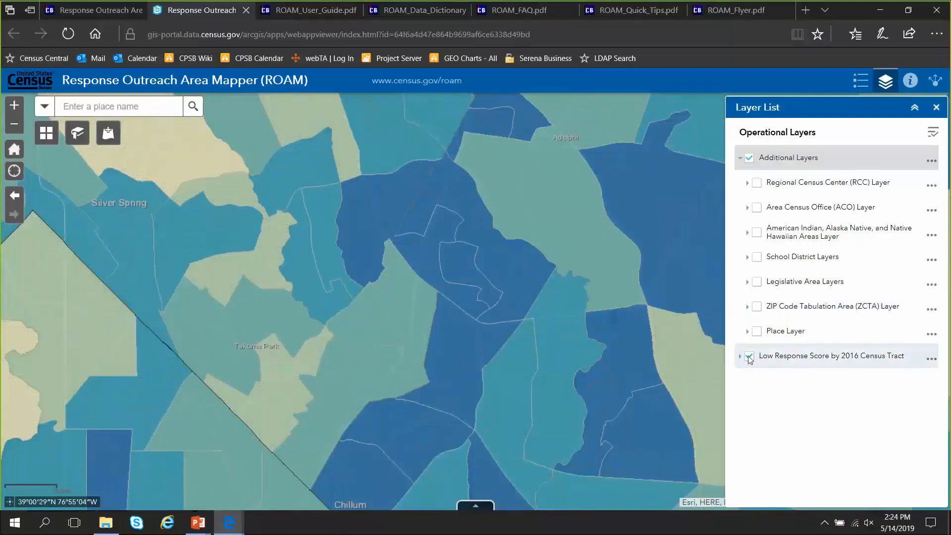
pyautogui.click(749, 357)
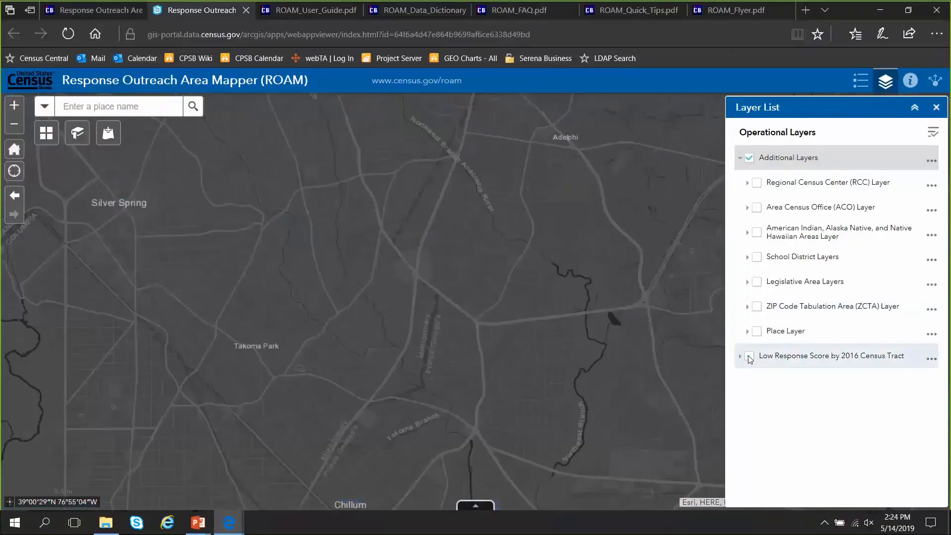
pyautogui.scroll(1, 504, 260)
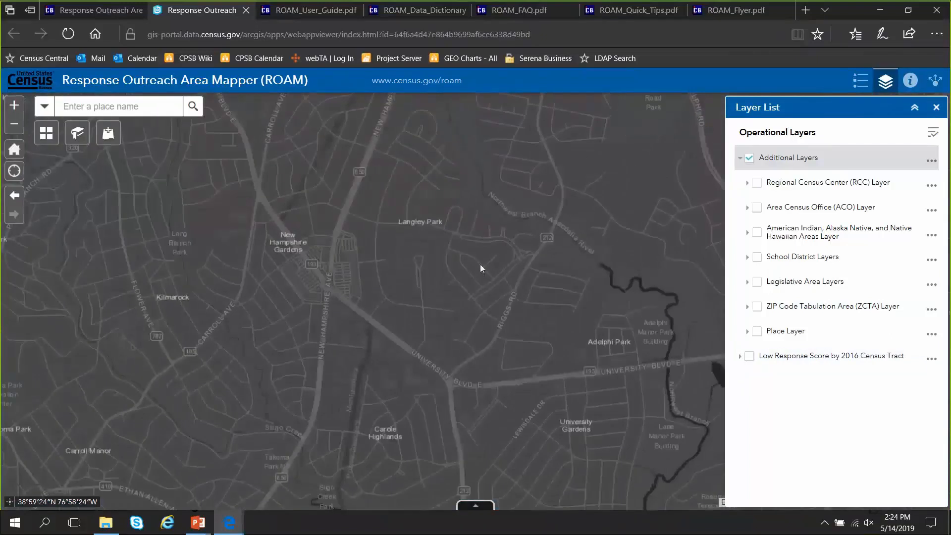
# Change the basemap to Imagery with Labels and view the Langley Park area close up
pyautogui.click(41, 136)
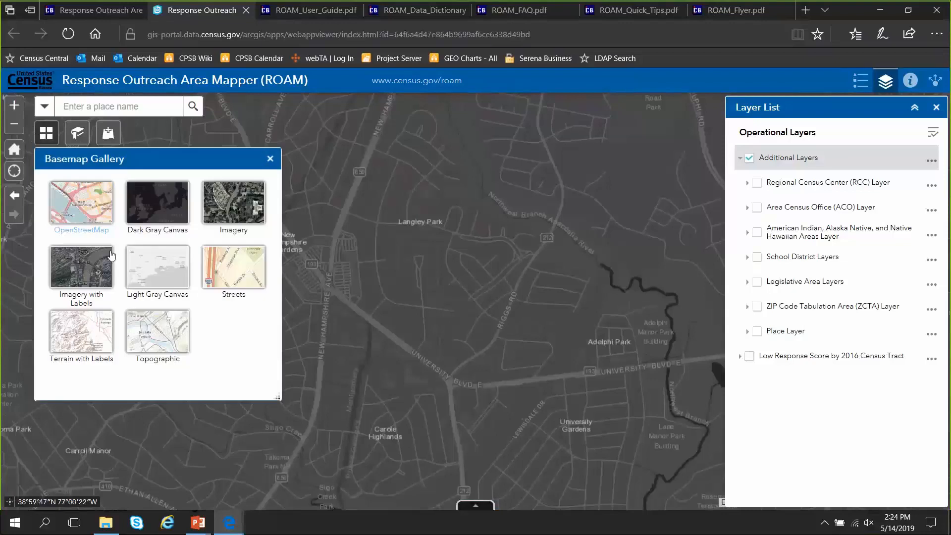
pyautogui.click(95, 276)
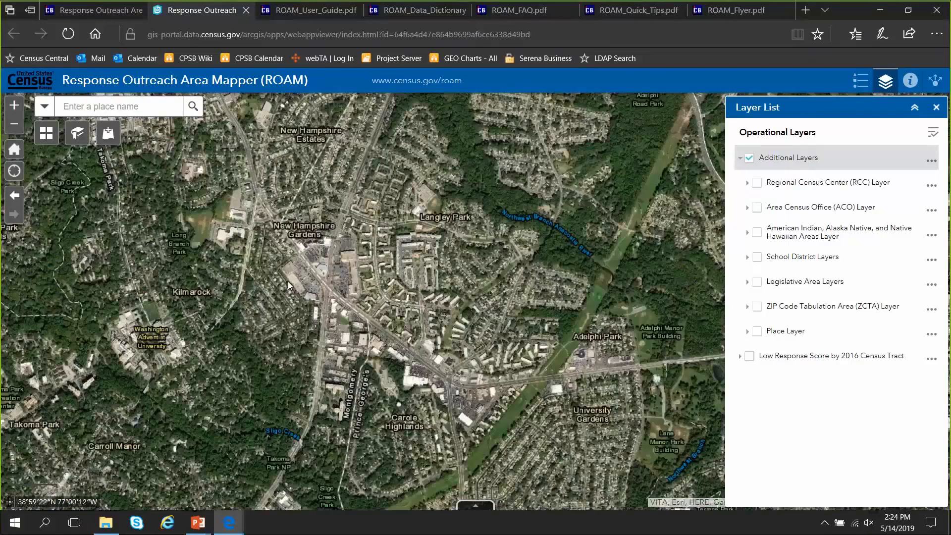
pyautogui.scroll(1, 489, 317)
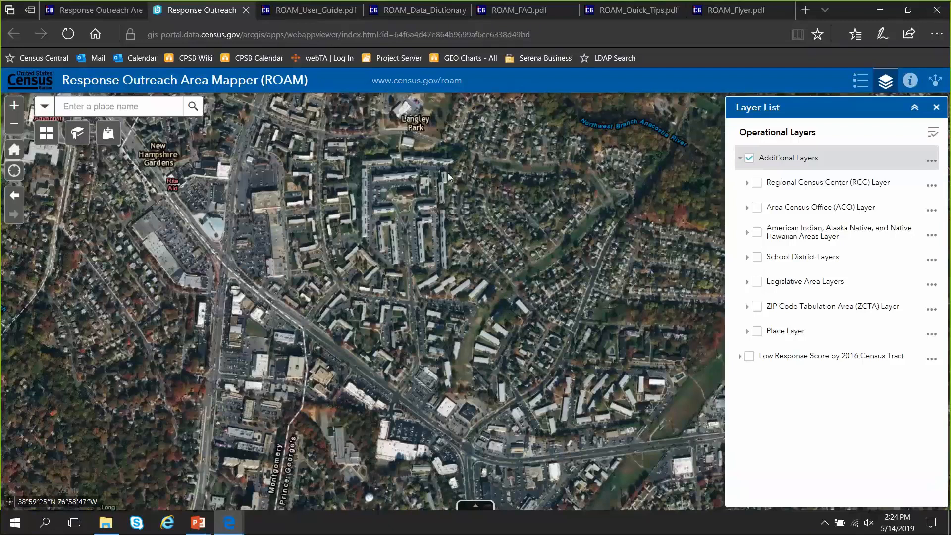
# Turn the Low Response Score by 2016 Census Tract layer back on over the imagery around Langley Park
pyautogui.click(750, 357)
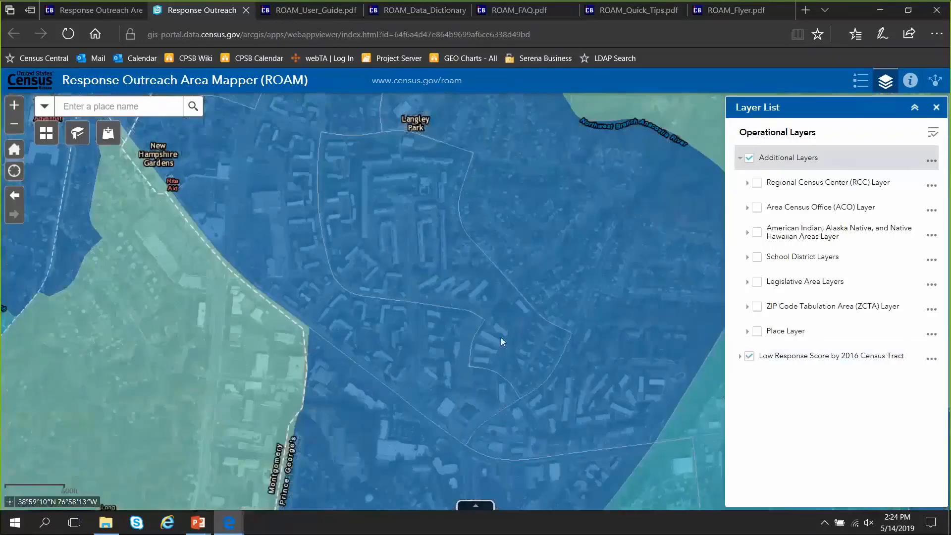
pyautogui.scroll(-1, 468, 255)
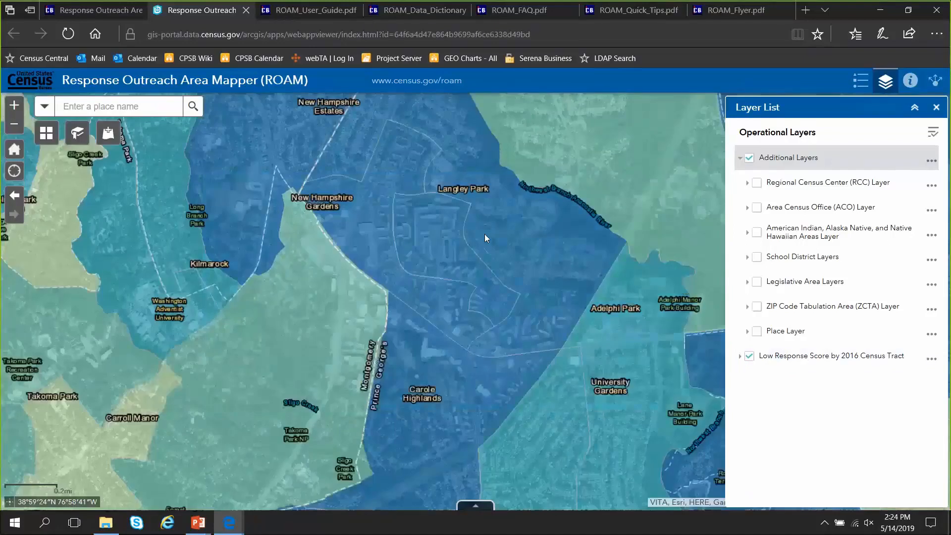
pyautogui.scroll(-1, 496, 231)
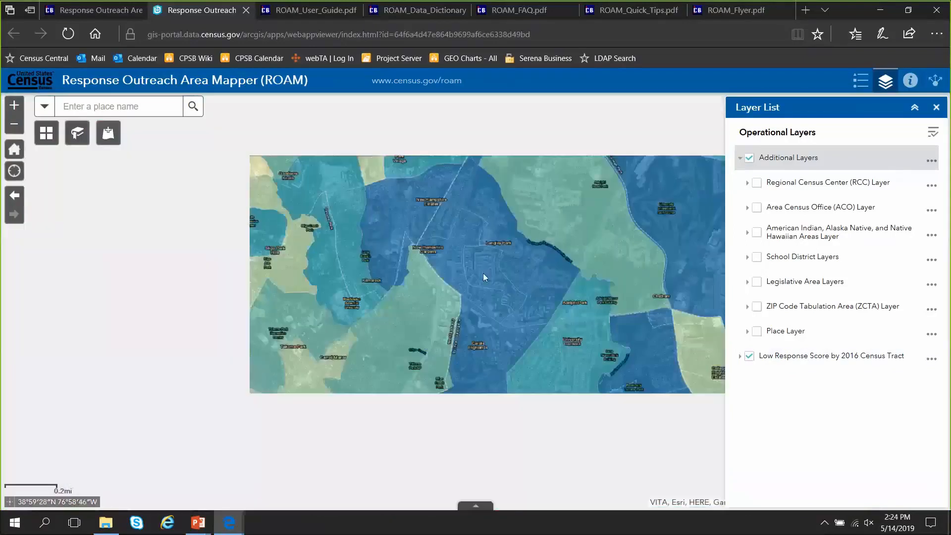
pyautogui.scroll(1, 477, 271)
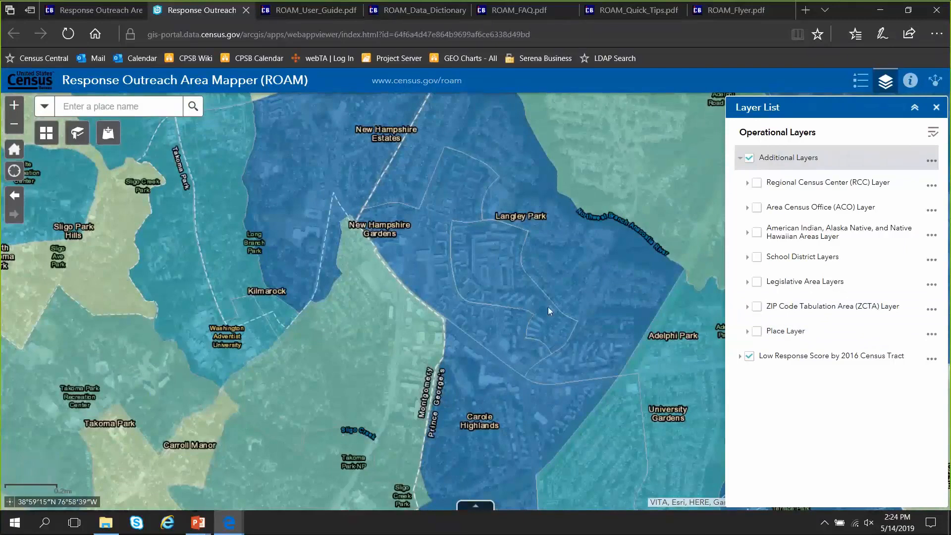
# Raise the Low Response Score layer's transparency above 50% and bring it back to a more opaque setting
pyautogui.click(932, 359)
pyautogui.click(855, 384)
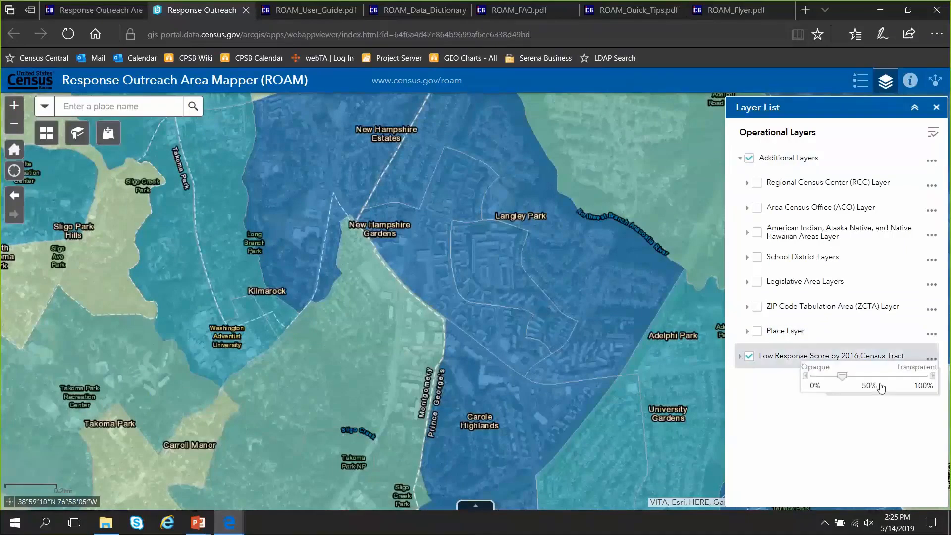
pyautogui.moveTo(846, 383); pyautogui.dragTo(879, 381)
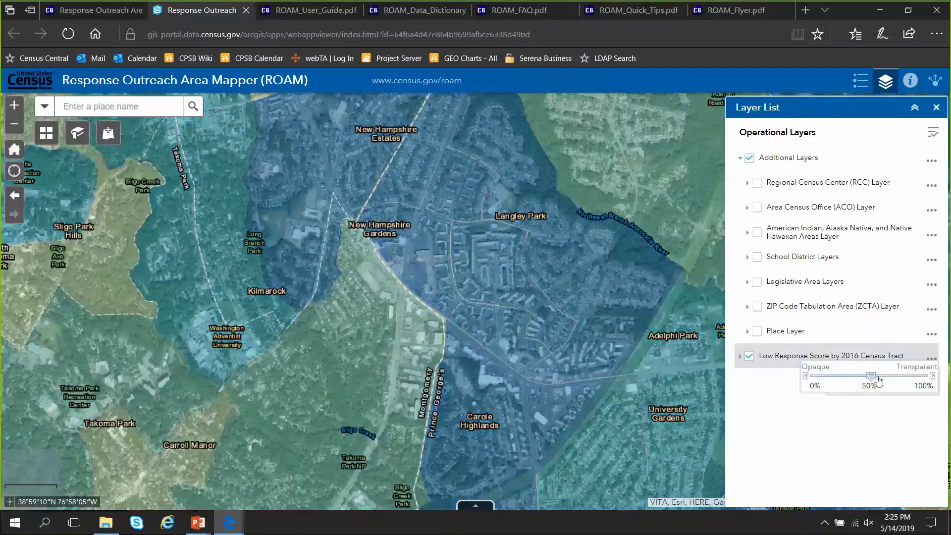
pyautogui.click(878, 380)
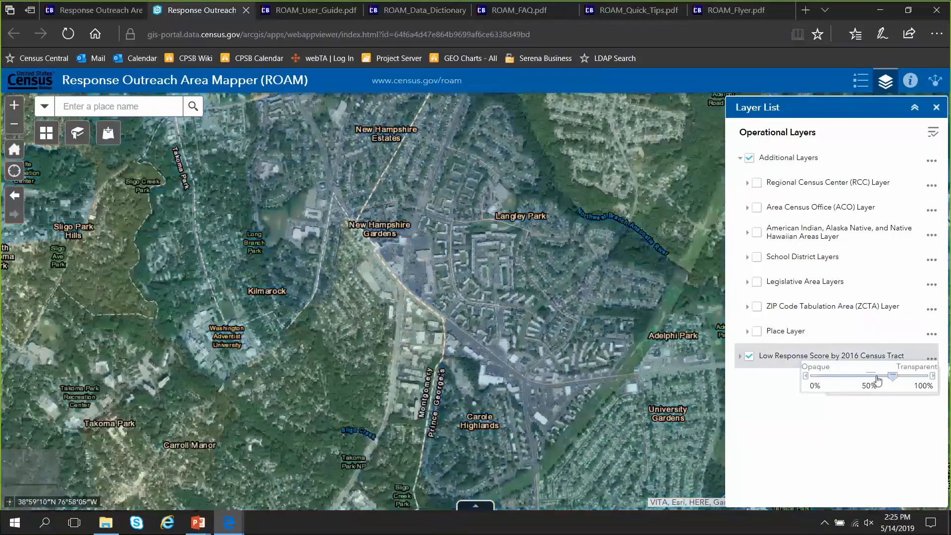
pyautogui.click(843, 377)
pyautogui.moveTo(848, 378)
pyautogui.mouseDown()
pyautogui.moveTo(884, 373)
pyautogui.moveTo(842, 377)
pyautogui.mouseUp()
pyautogui.rightClick(867, 369)
pyautogui.click(866, 378)
pyautogui.click(835, 449)
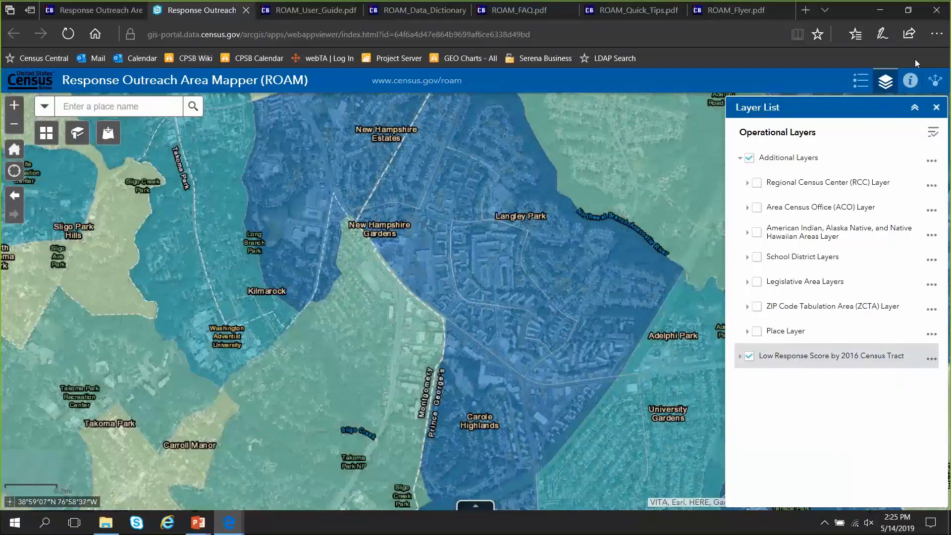
# Close the layer list and open the details of Census Tract 8056.02 in Langley Park, highlighting its tract number
pyautogui.click(937, 107)
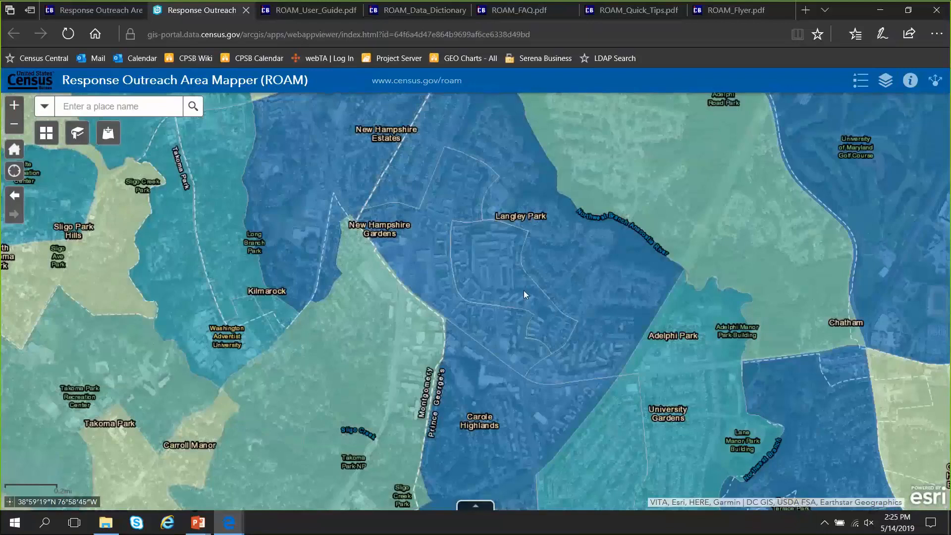
pyautogui.click(525, 292)
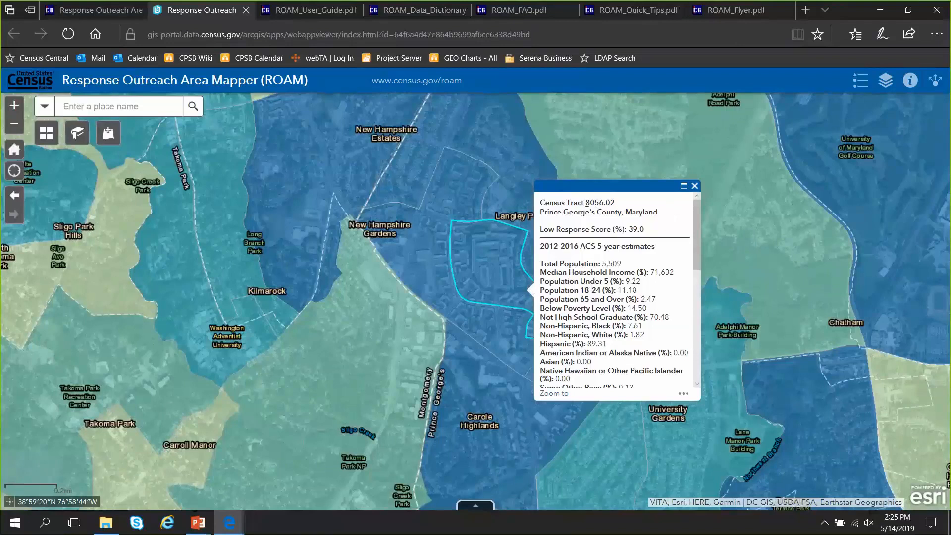
pyautogui.moveTo(586, 202); pyautogui.dragTo(622, 205)
pyautogui.click(618, 209)
# Show the application's About information and highlight the phrase defining the LRS as households predicted not to self-respond
pyautogui.click(911, 81)
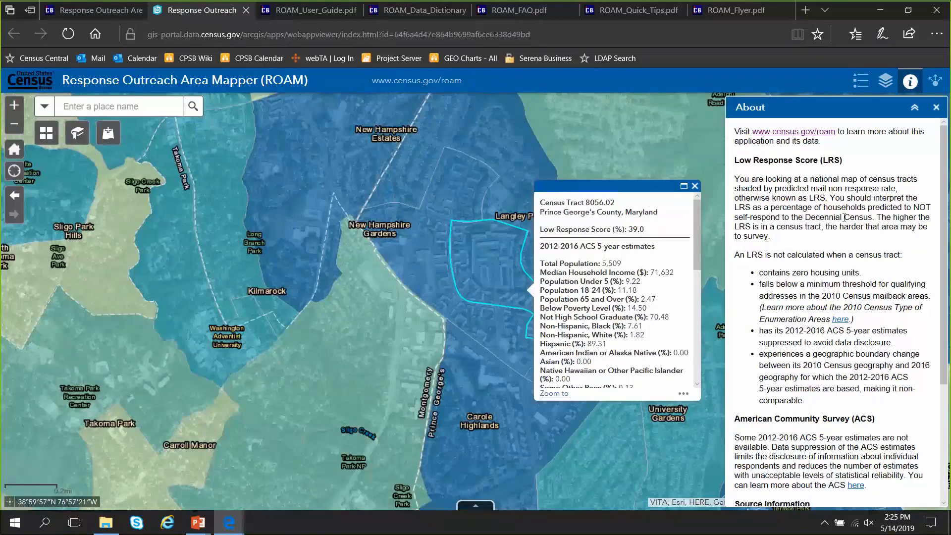
pyautogui.moveTo(771, 209); pyautogui.dragTo(872, 218)
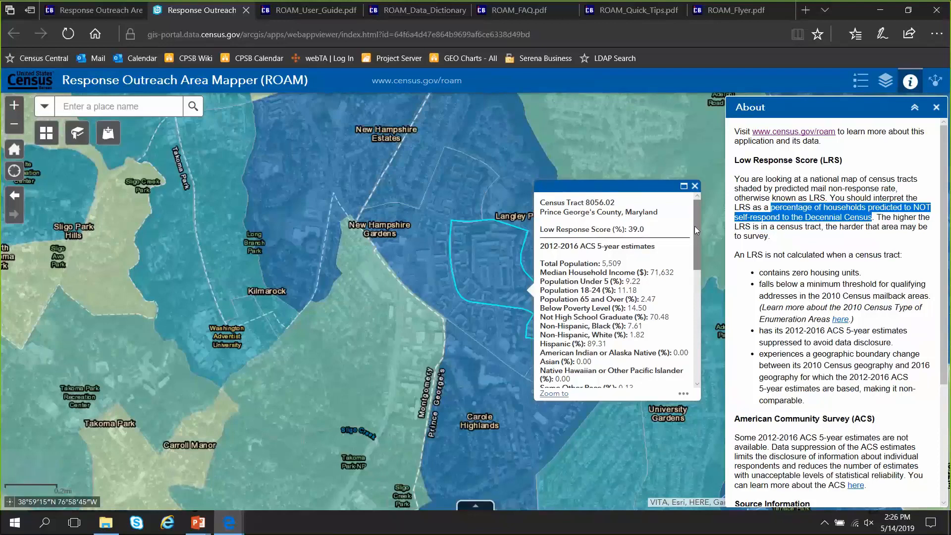
# In the tract details, highlight the 2012-2016 ACS 5-year estimates heading and the Median Household Income line
pyautogui.moveTo(694, 226); pyautogui.dragTo(694, 242)
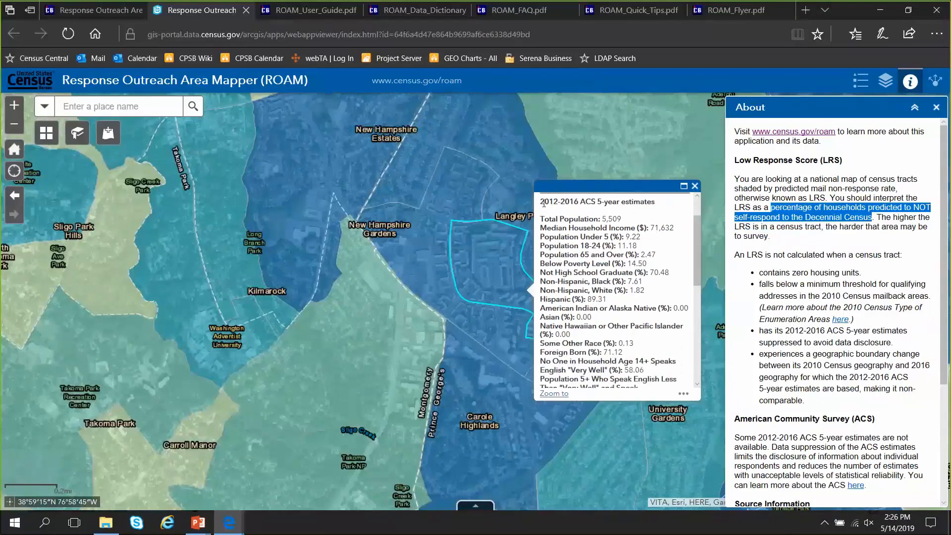
pyautogui.moveTo(540, 201); pyautogui.dragTo(603, 201)
pyautogui.moveTo(603, 201); pyautogui.dragTo(656, 204)
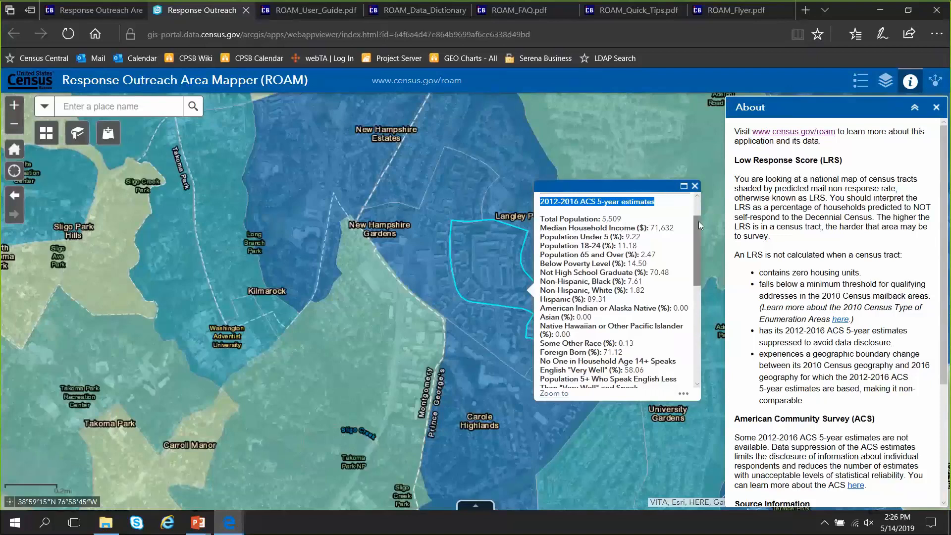
pyautogui.moveTo(700, 223); pyautogui.dragTo(651, 234)
pyautogui.moveTo(540, 236); pyautogui.dragTo(573, 237)
pyautogui.tripleClick(545, 228)
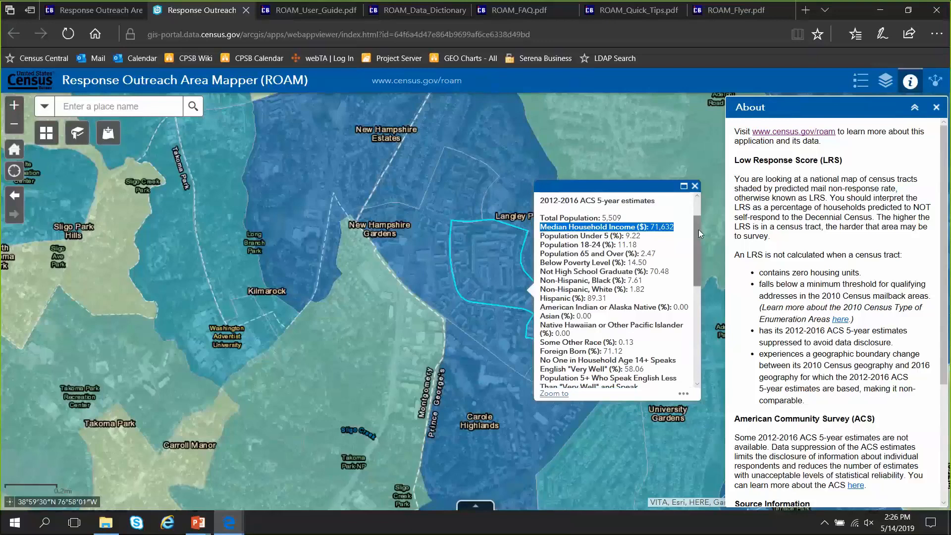
# In the tract details, highlight the Not High School Graduate line and the No One in Household Age 14+ Speaks English "Very Well" line
pyautogui.moveTo(698, 230); pyautogui.dragTo(698, 236)
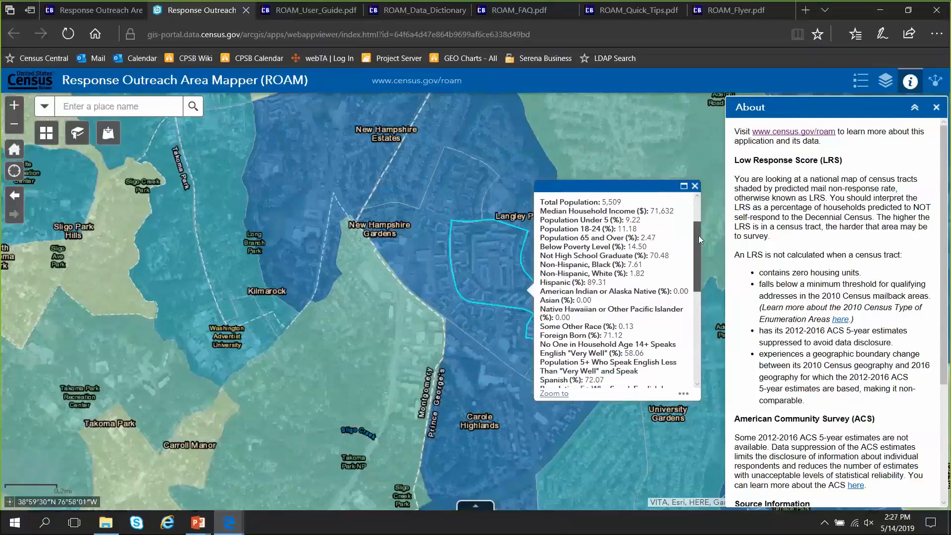
pyautogui.tripleClick(585, 265)
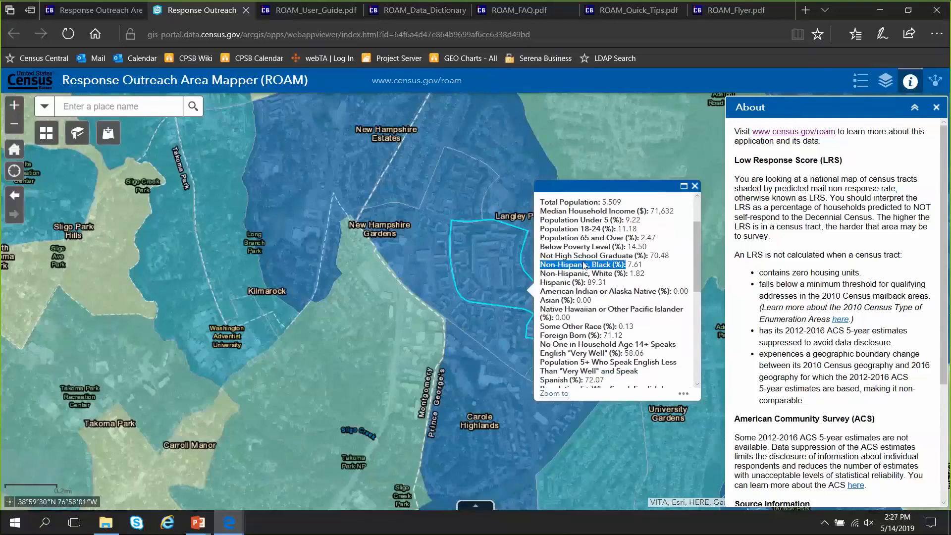
pyautogui.tripleClick(545, 260)
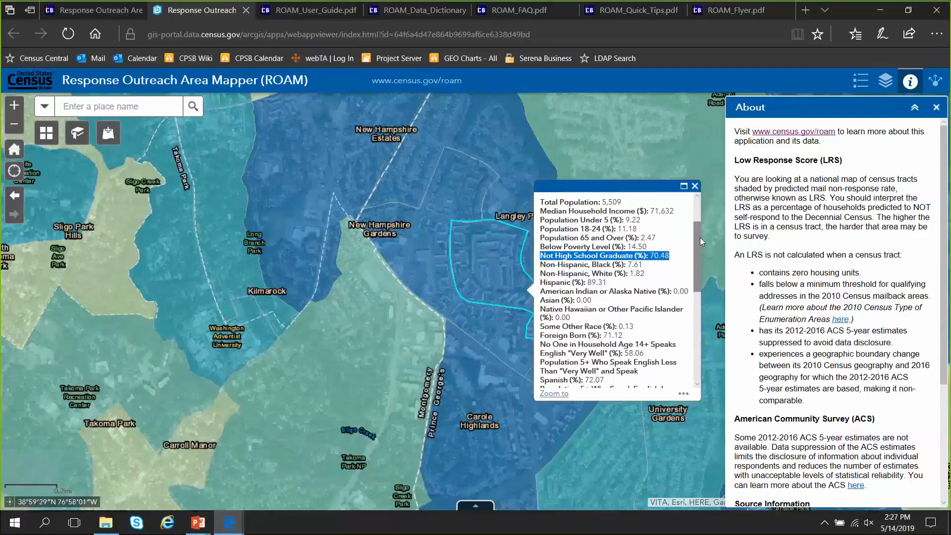
pyautogui.moveTo(697, 242); pyautogui.dragTo(695, 271)
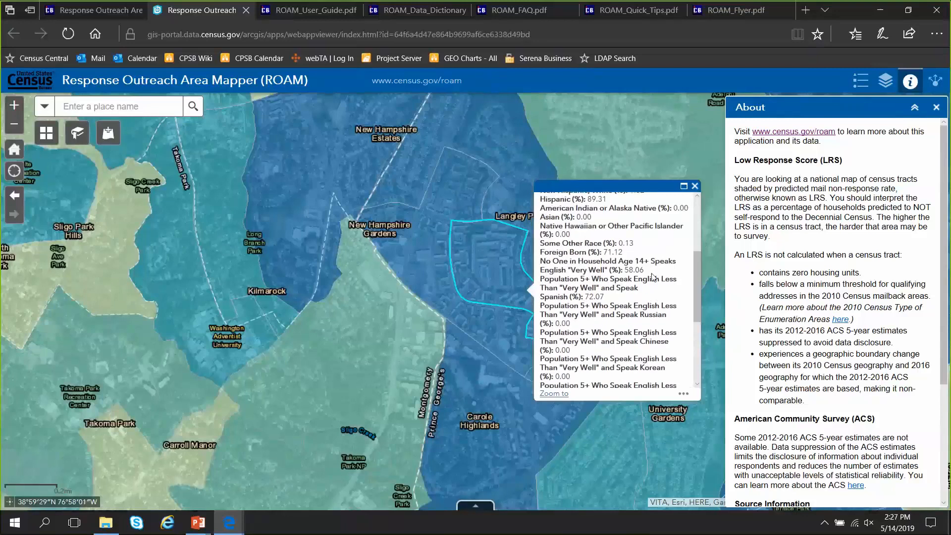
pyautogui.tripleClick(546, 268)
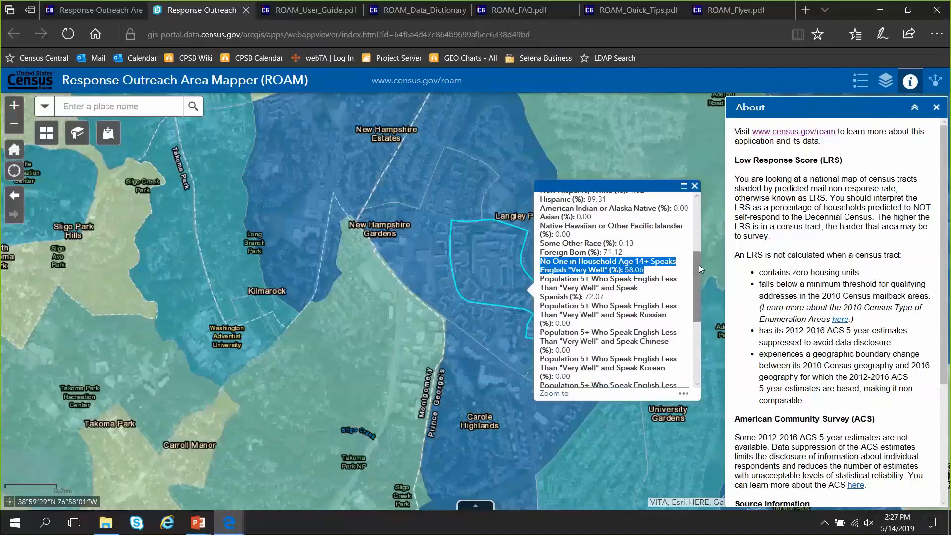
# In the same tract details, highlight the Renter Occupied Housing Units and Multi-Unit (10+) Housing percentages
pyautogui.moveTo(699, 265); pyautogui.dragTo(544, 323)
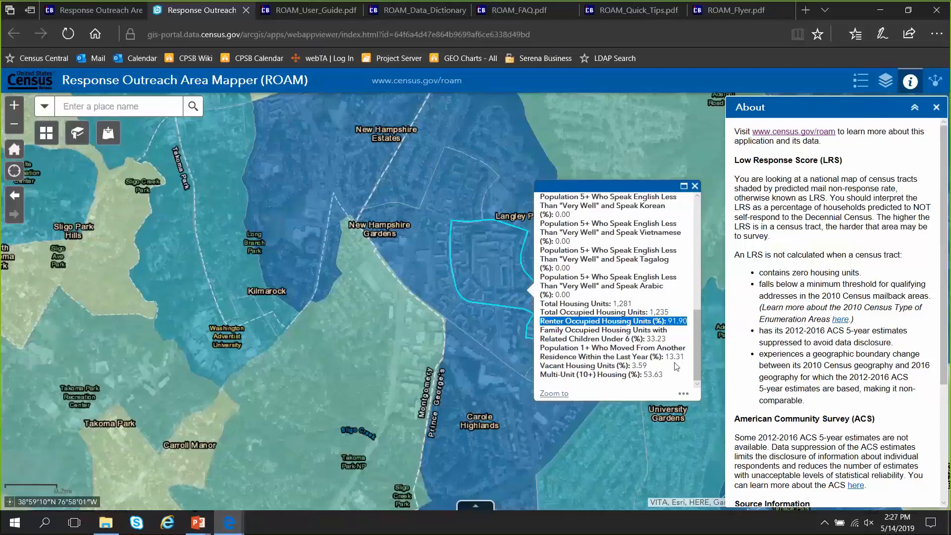
pyautogui.moveTo(666, 375); pyautogui.dragTo(541, 377)
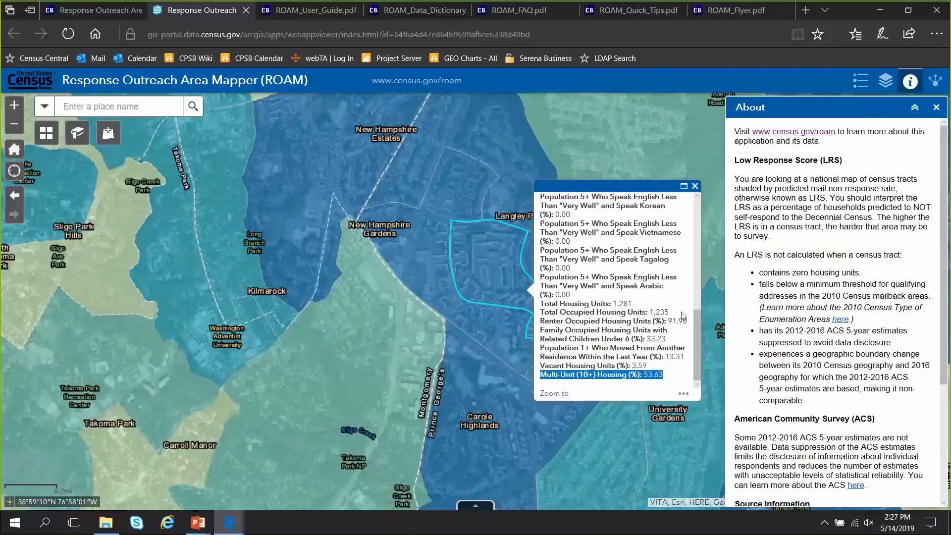
pyautogui.moveTo(699, 322); pyautogui.dragTo(697, 269)
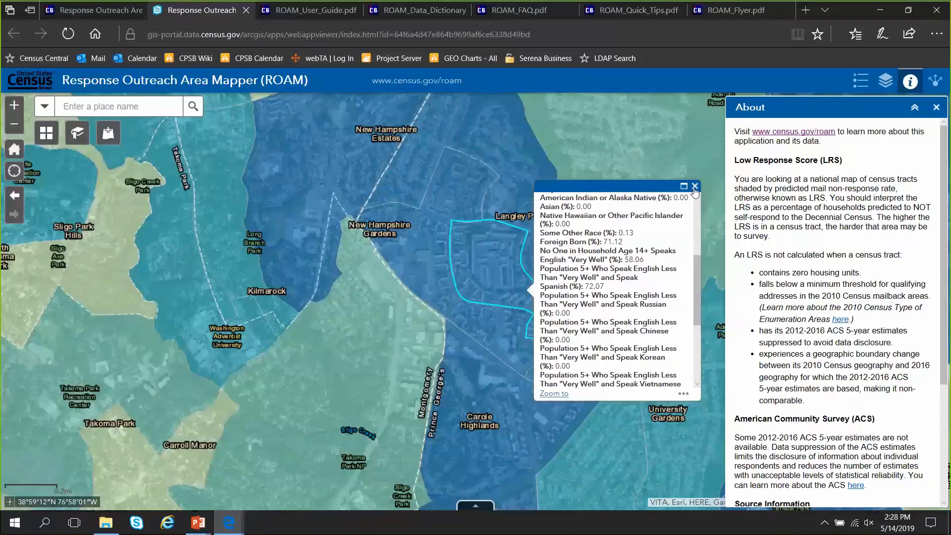
# Close the tract details and About information, and briefly view the details of neighbouring Census Tract 8056.01
pyautogui.click(694, 187)
pyautogui.click(936, 108)
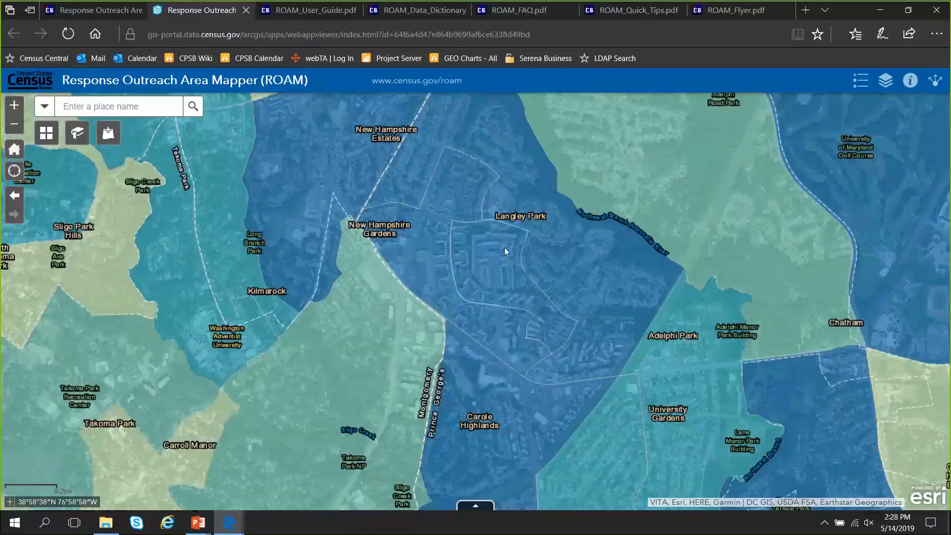
pyautogui.click(568, 238)
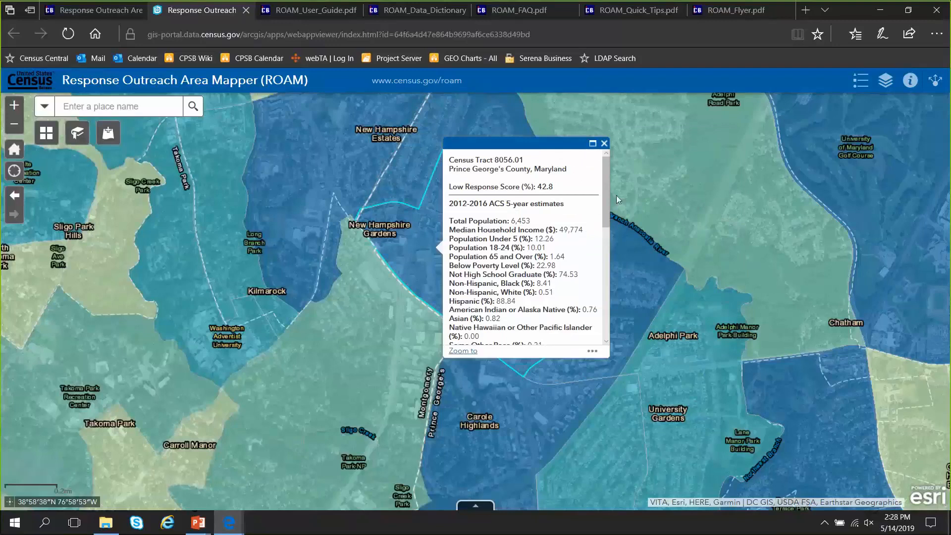
pyautogui.click(604, 143)
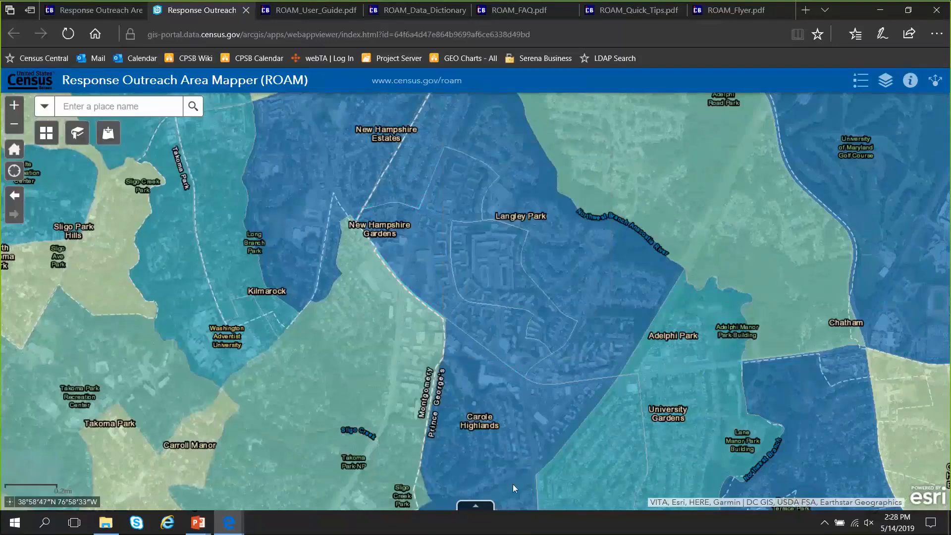
# Open the 2016 Census Tract attribute table, enlarged, highlight its feature count and stop filtering it by map extent
pyautogui.click(484, 510)
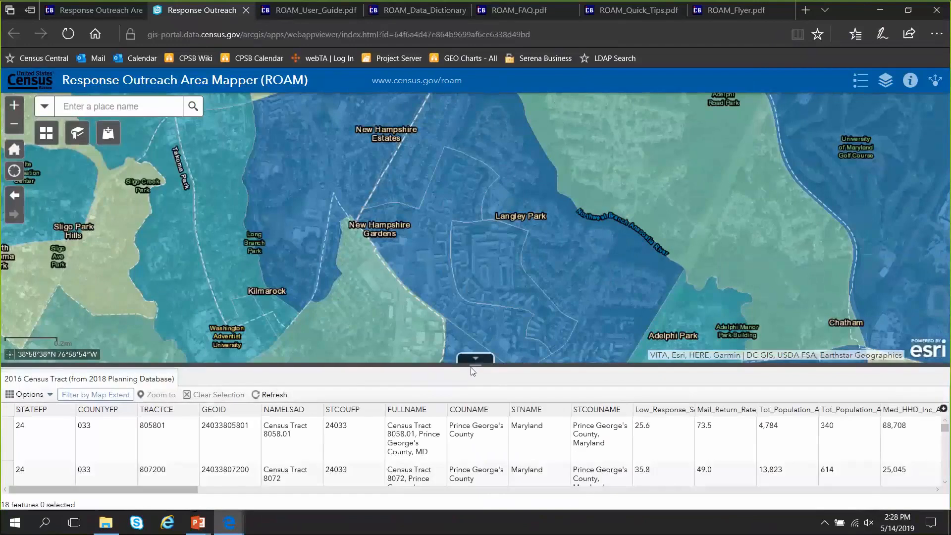
pyautogui.moveTo(463, 364); pyautogui.dragTo(459, 312)
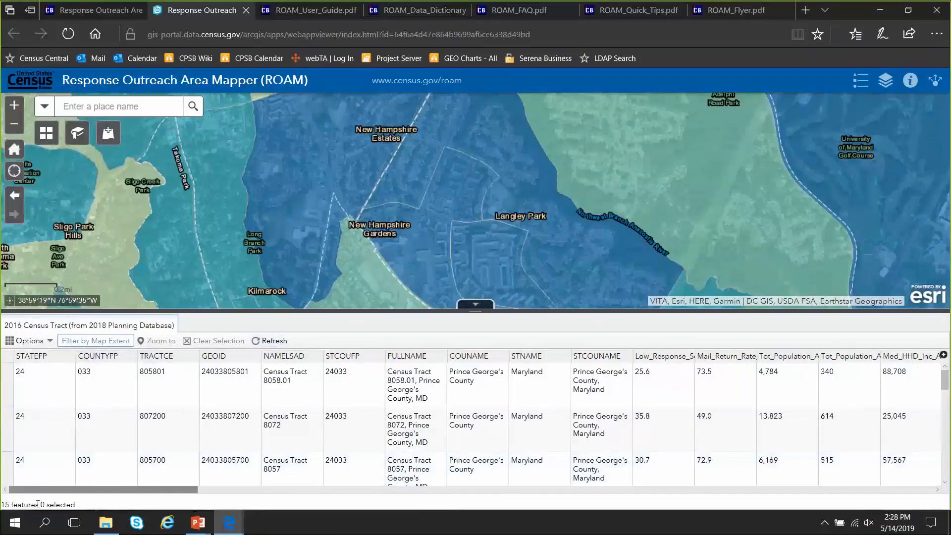
pyautogui.moveTo(36, 505); pyautogui.dragTo(8, 506)
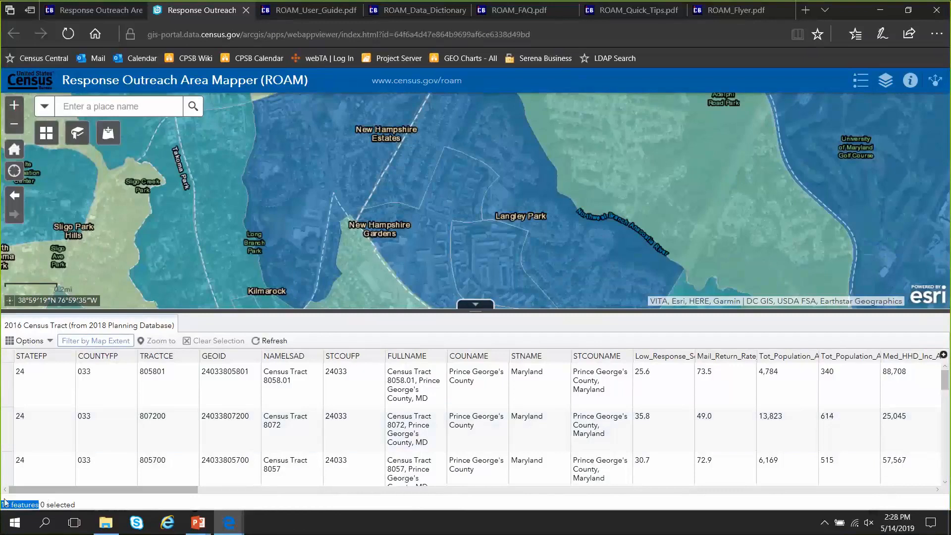
pyautogui.click(84, 345)
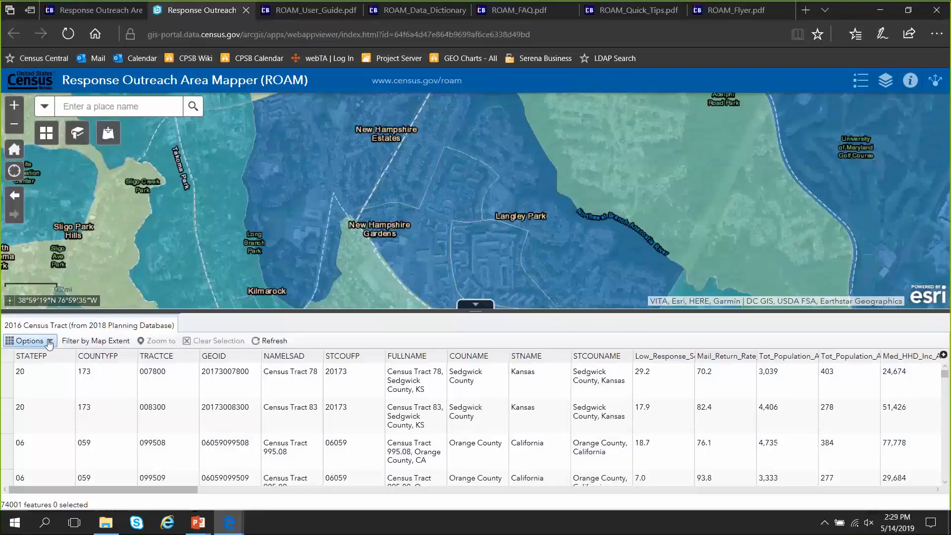
pyautogui.click(50, 343)
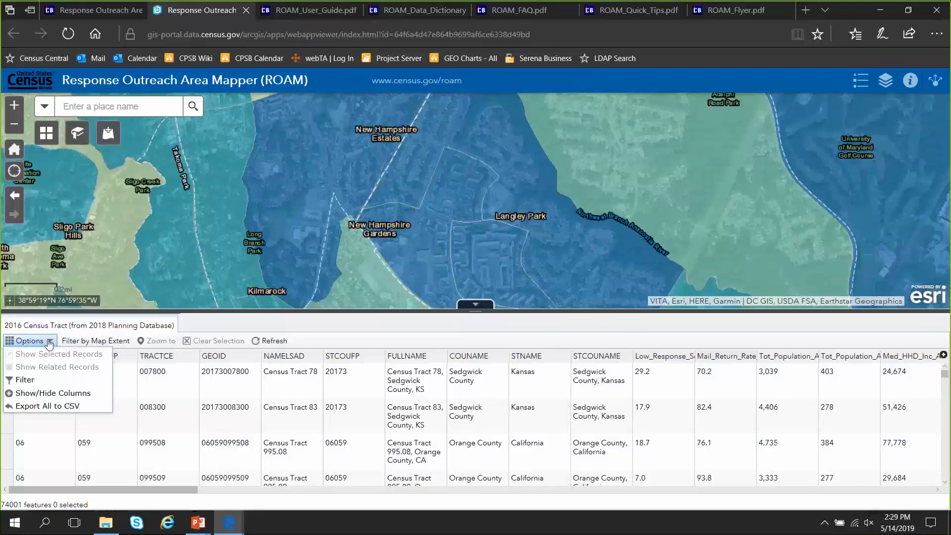
pyautogui.click(37, 380)
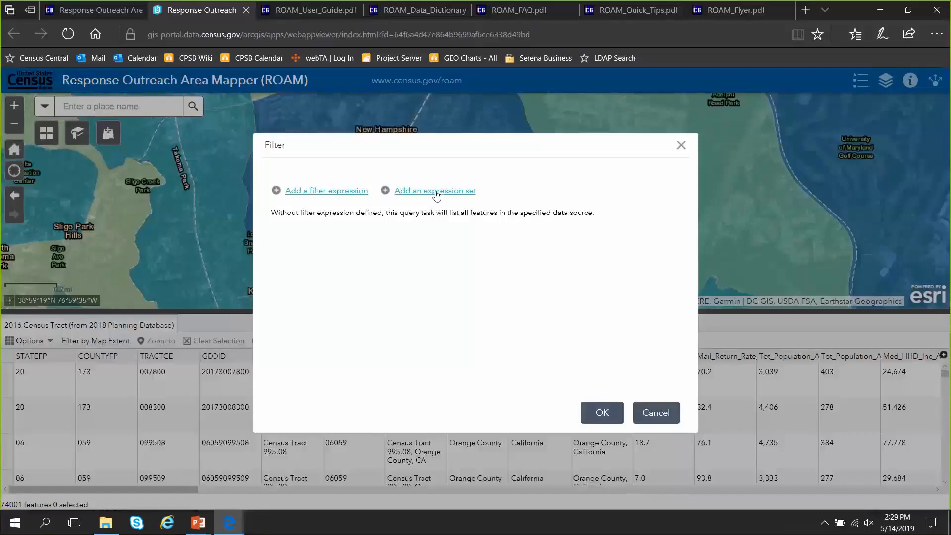
pyautogui.click(436, 196)
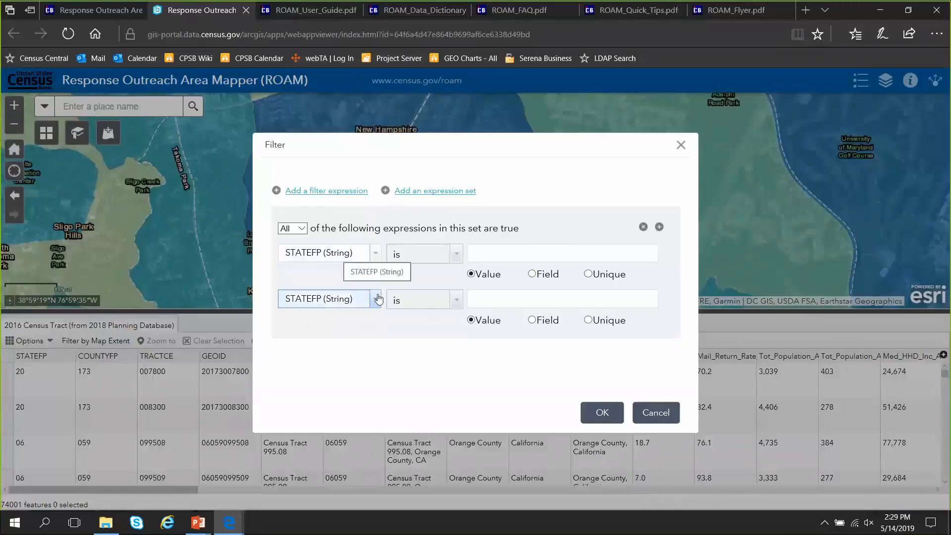
pyautogui.click(658, 413)
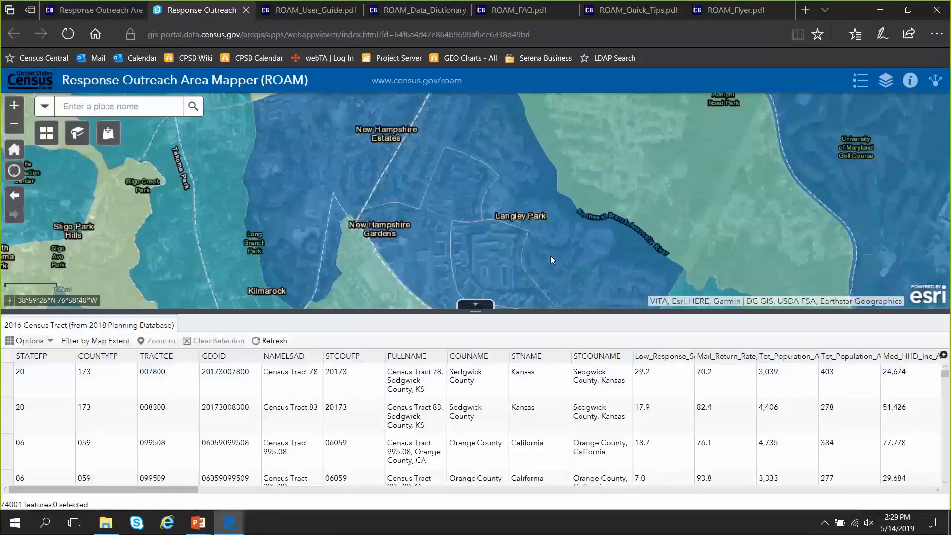
# Look through the estimates in the details of the census tract at Langley Park again and close them
pyautogui.click(490, 258)
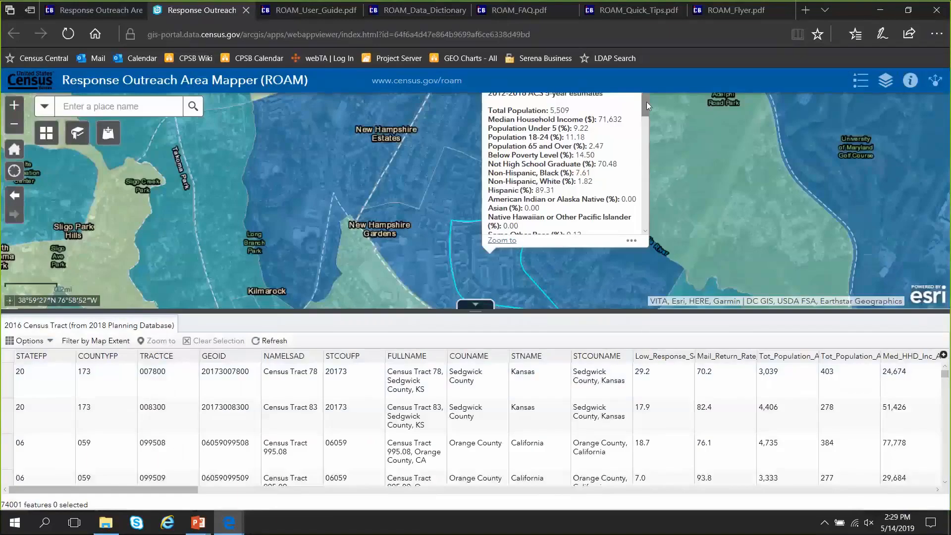
pyautogui.moveTo(647, 102); pyautogui.dragTo(643, 204)
pyautogui.scroll(5, 560, 164)
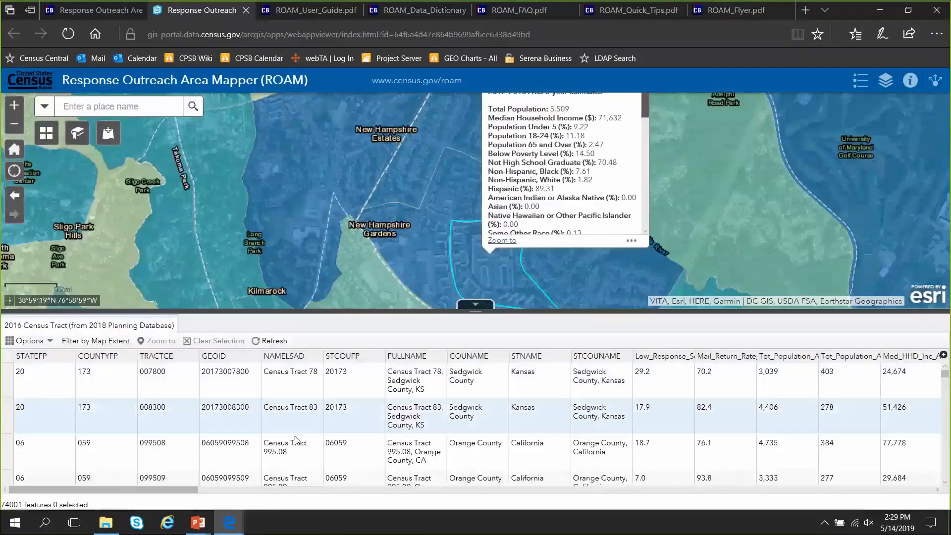
pyautogui.moveTo(169, 491)
pyautogui.mouseDown()
pyautogui.moveTo(487, 478)
pyautogui.moveTo(182, 485)
pyautogui.mouseUp()
pyautogui.moveTo(663, 107); pyautogui.dragTo(633, 72)
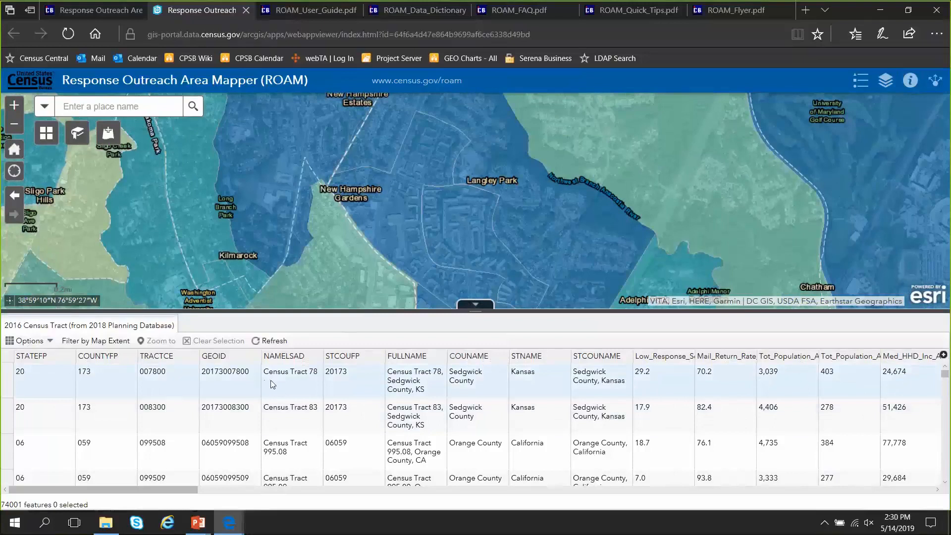
# Add a table filter expression set whose first expression limits STCOUNAME to the unique value Prince George's County, Maryland
pyautogui.click(51, 342)
pyautogui.click(57, 381)
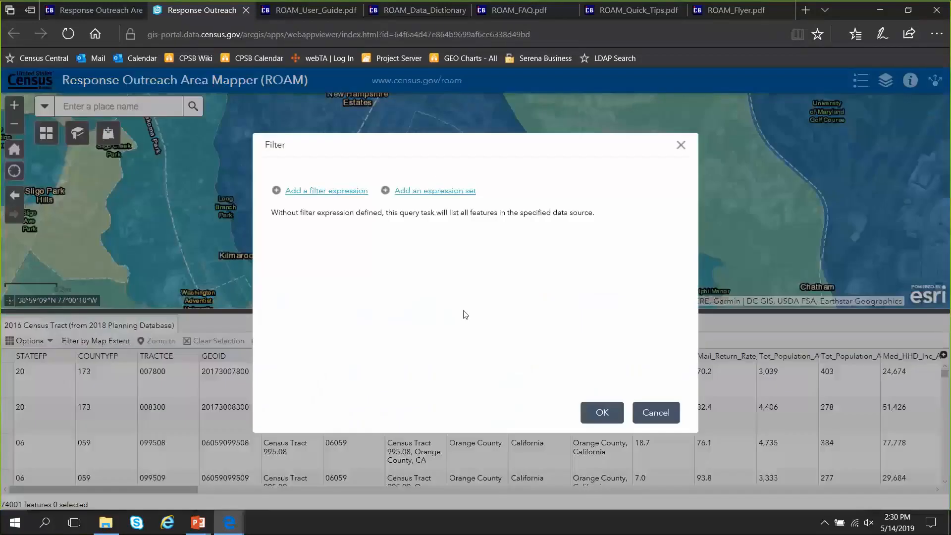
pyautogui.click(437, 194)
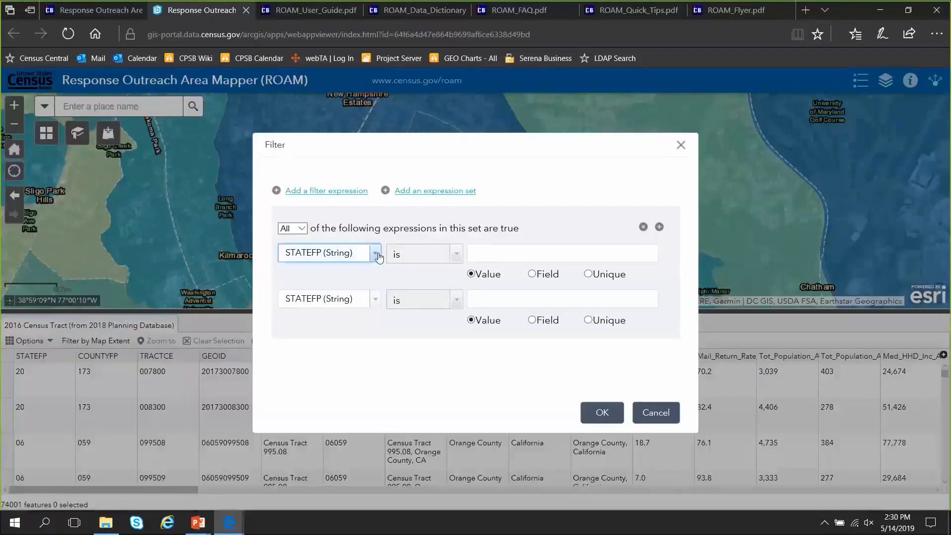
pyautogui.click(380, 256)
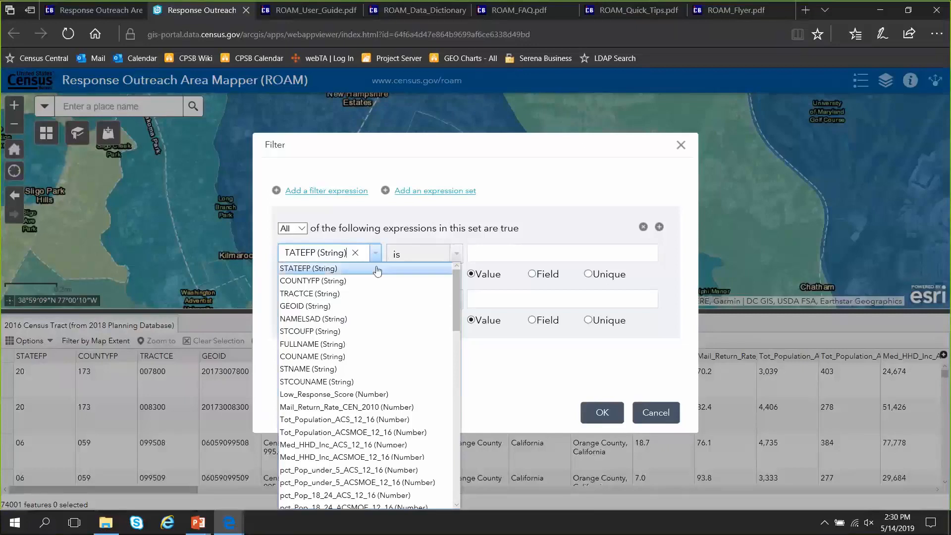
pyautogui.click(366, 382)
pyautogui.click(516, 253)
pyautogui.click(588, 274)
pyautogui.click(582, 254)
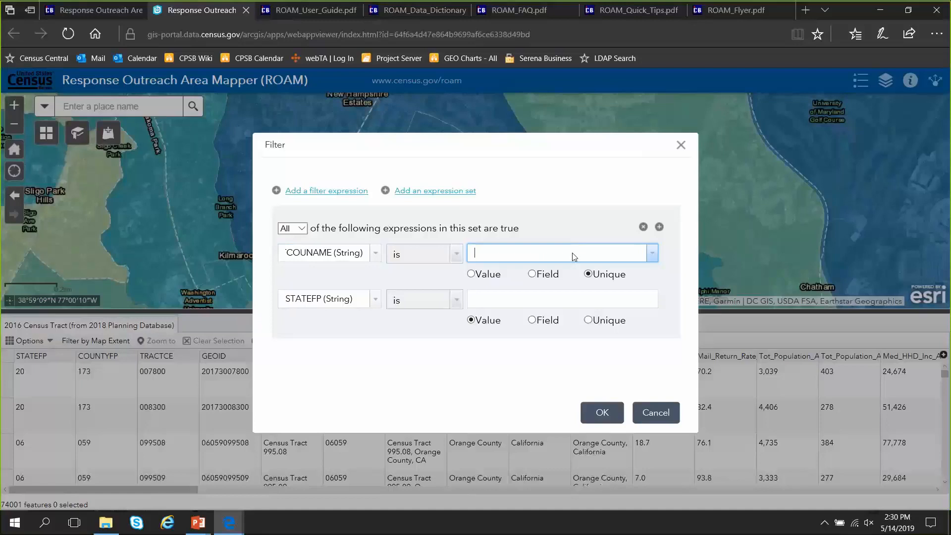
pyautogui.write('Prince Edward County, Virginia')
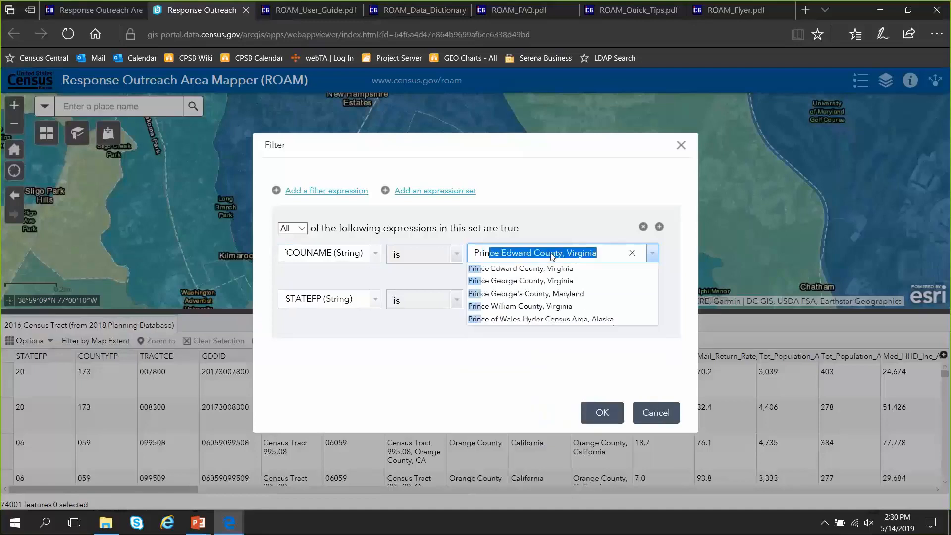
pyautogui.click(558, 294)
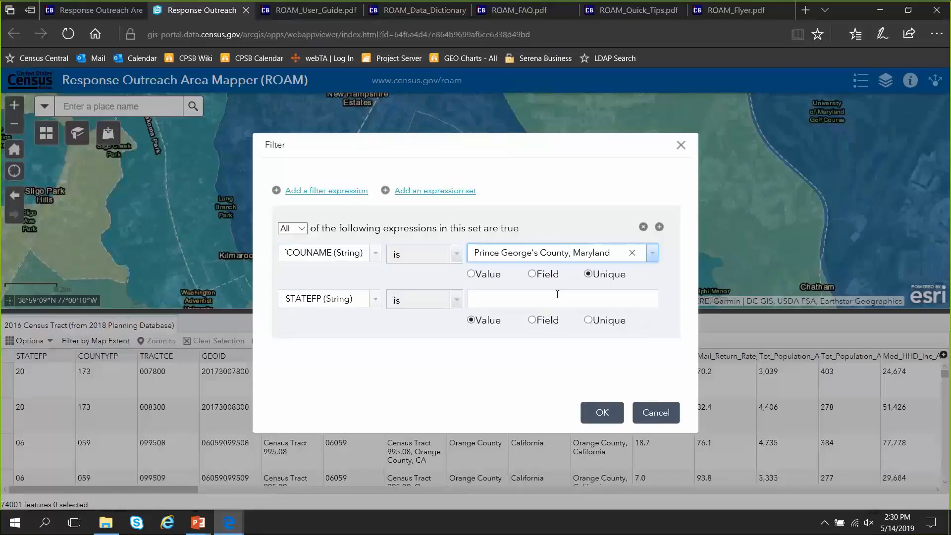
# Set the second expression to pct_Age5p_Spanish_ACS_12_16 is greater than 25 and apply the filter
pyautogui.click(376, 299)
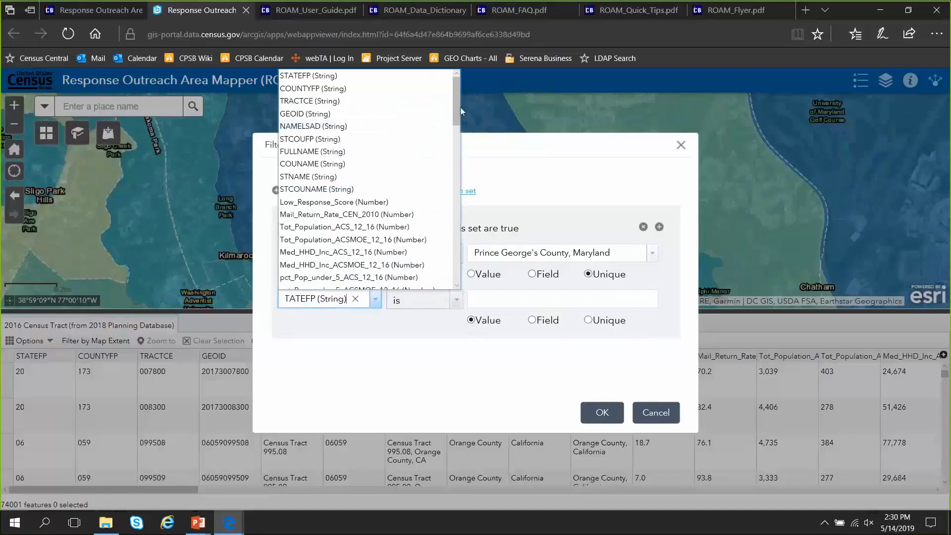
pyautogui.moveTo(457, 111); pyautogui.dragTo(473, 212)
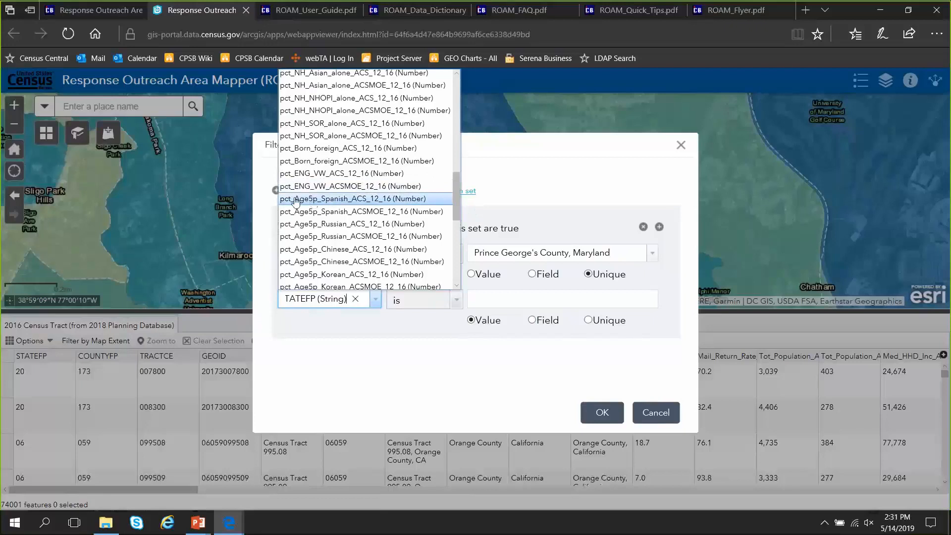
pyautogui.click(332, 203)
pyautogui.click(456, 300)
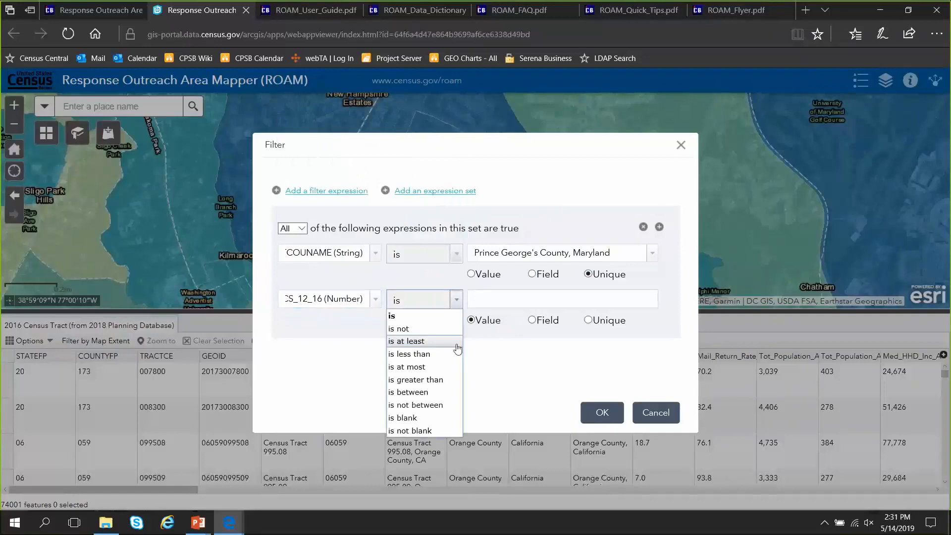
pyautogui.click(457, 379)
pyautogui.click(495, 299)
pyautogui.write('25')
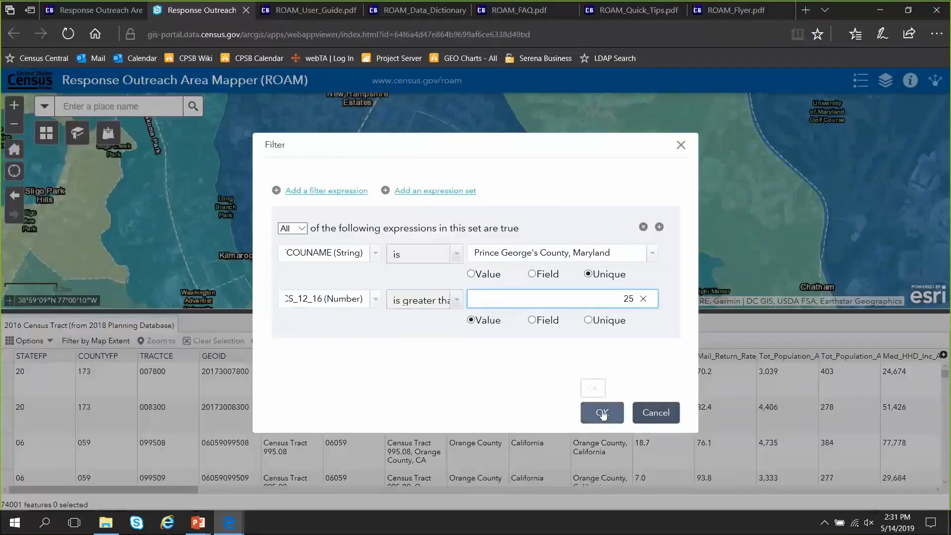
pyautogui.click(600, 411)
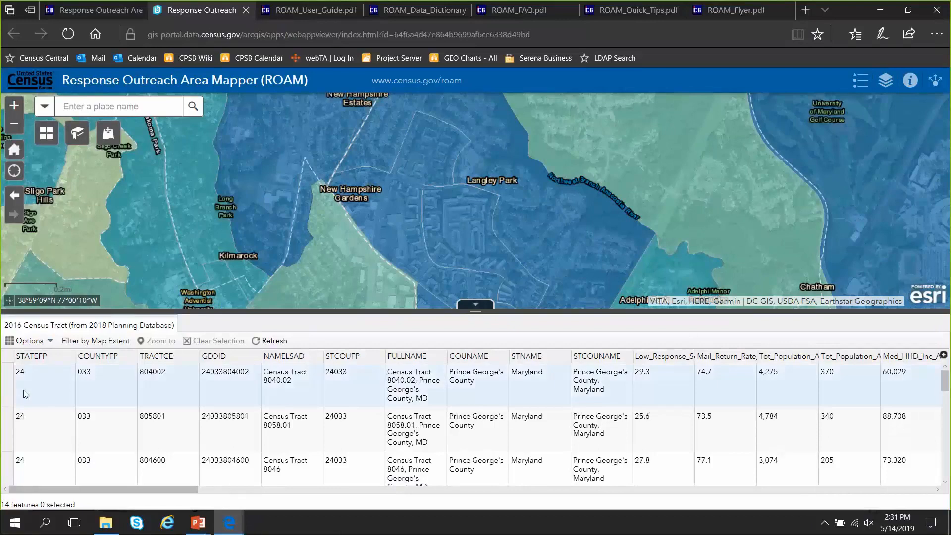
# Select all the filtered tracts in the table, from first row to last, to view them on the map, and clear the selection
pyautogui.click(5, 379)
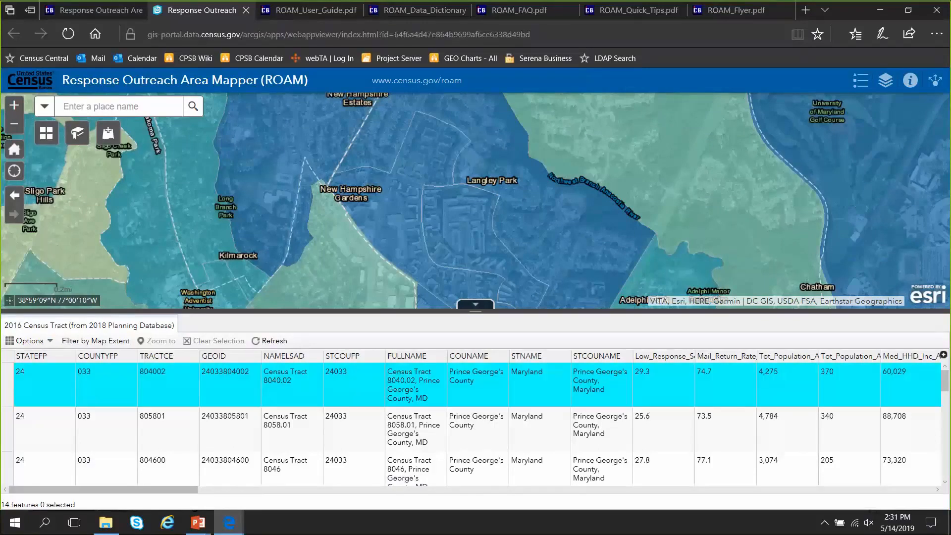
pyautogui.scroll(-1, 5, 409)
pyautogui.scroll(-5, 5, 409)
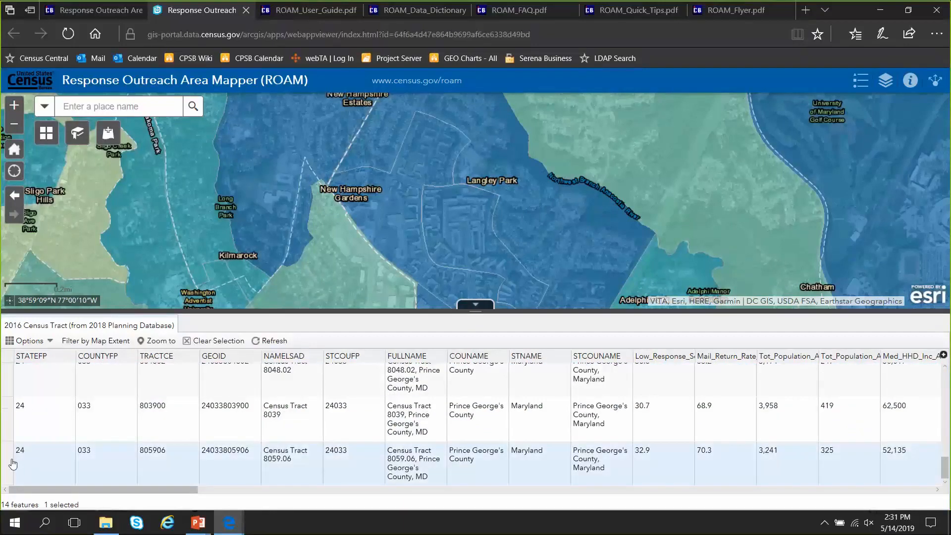
pyautogui.keyDown('shift'); pyautogui.click(13, 464); pyautogui.keyUp('shift')
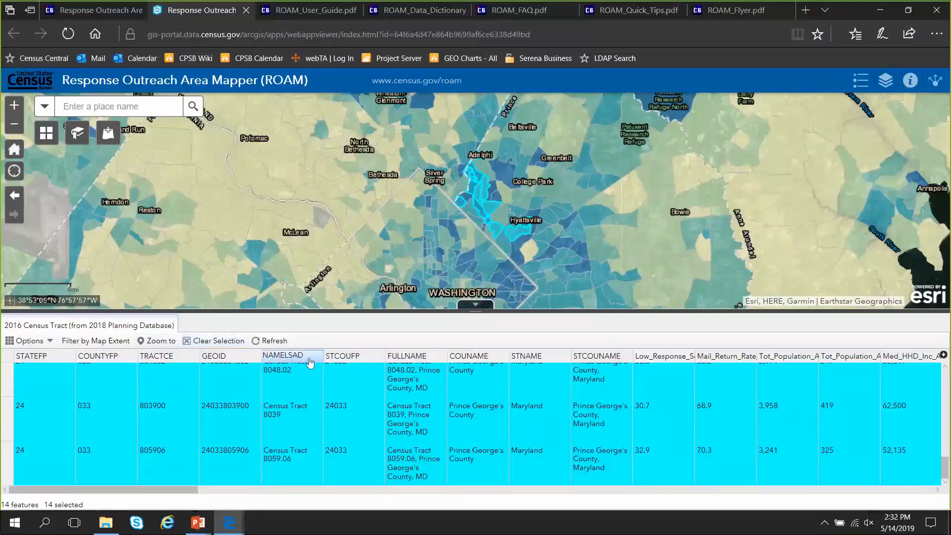
pyautogui.click(209, 341)
pyautogui.moveTo(483, 248); pyautogui.dragTo(559, 186)
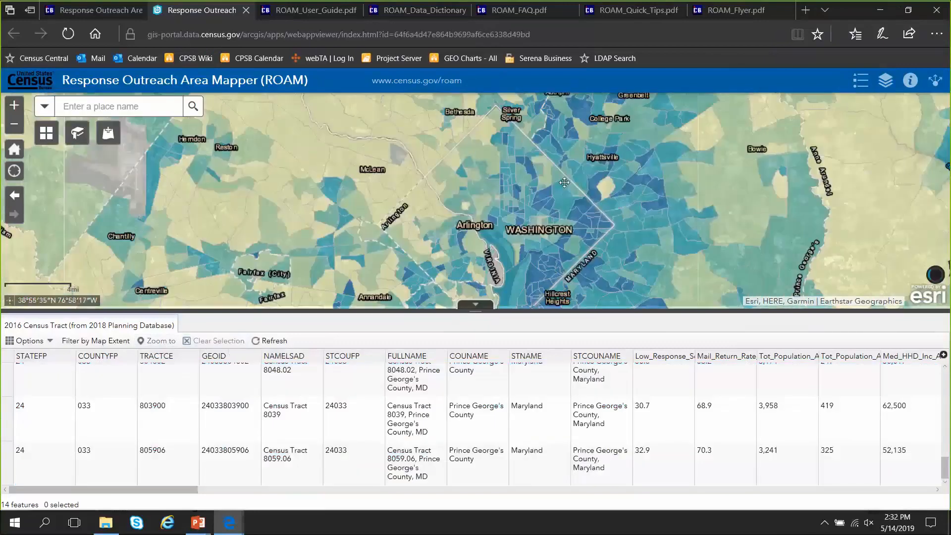
# Replace the table filter's expression set with a new one whose first expression limits STNAME to the unique value District of Columbia
pyautogui.click(27, 340)
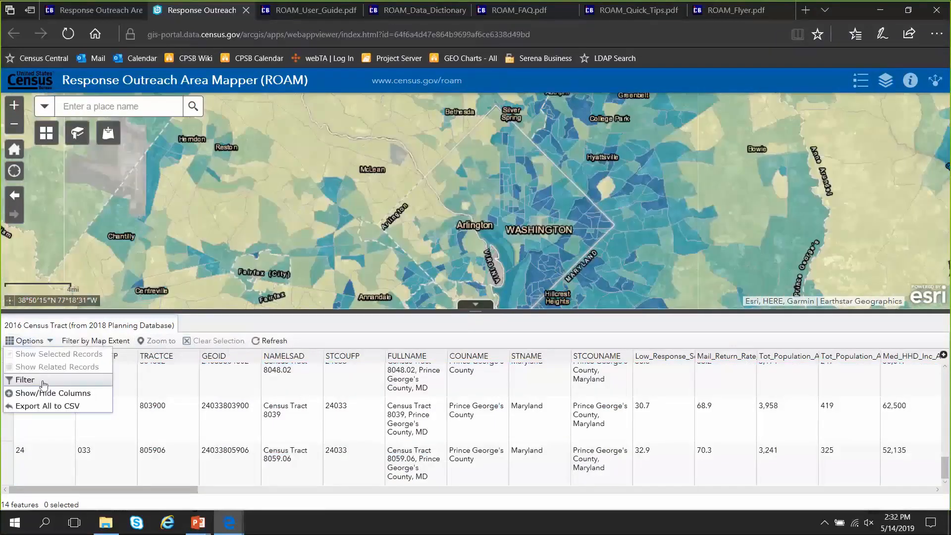
pyautogui.click(43, 385)
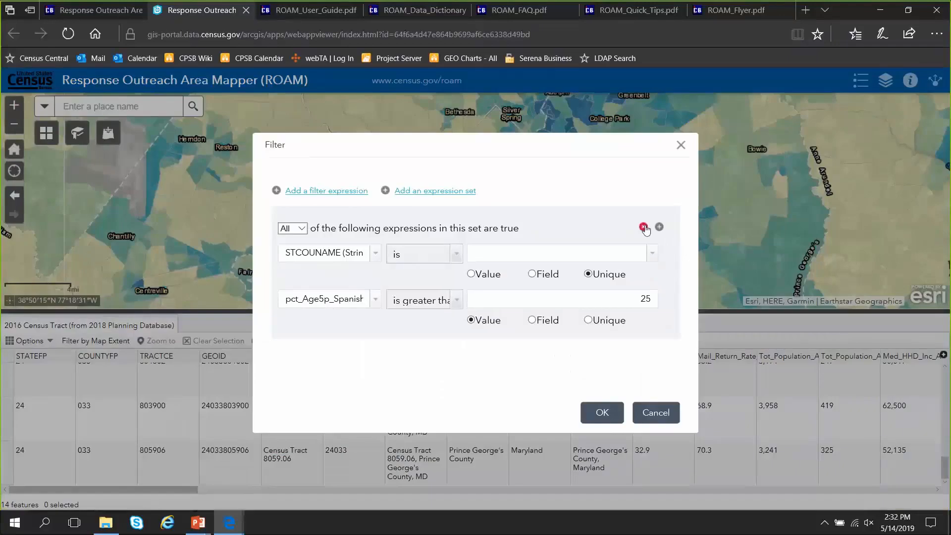
pyautogui.click(644, 227)
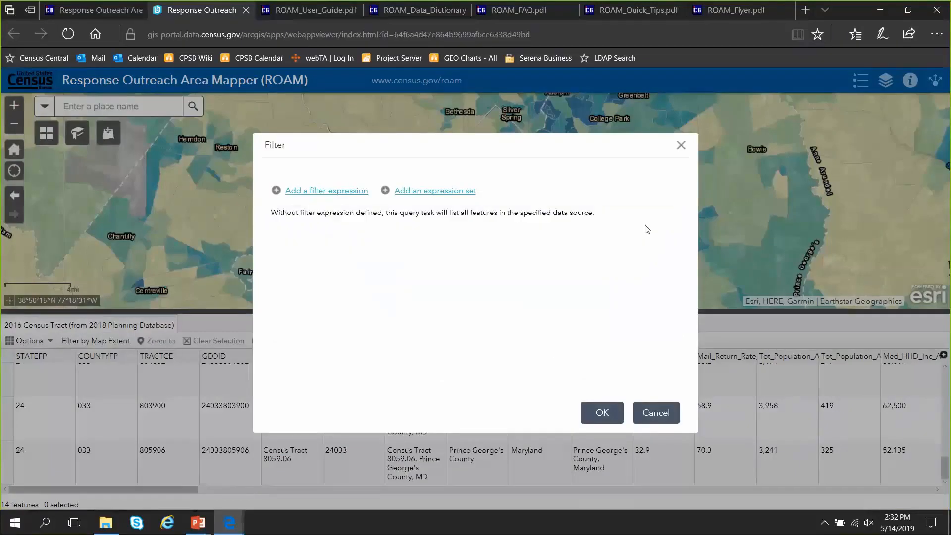
pyautogui.click(449, 197)
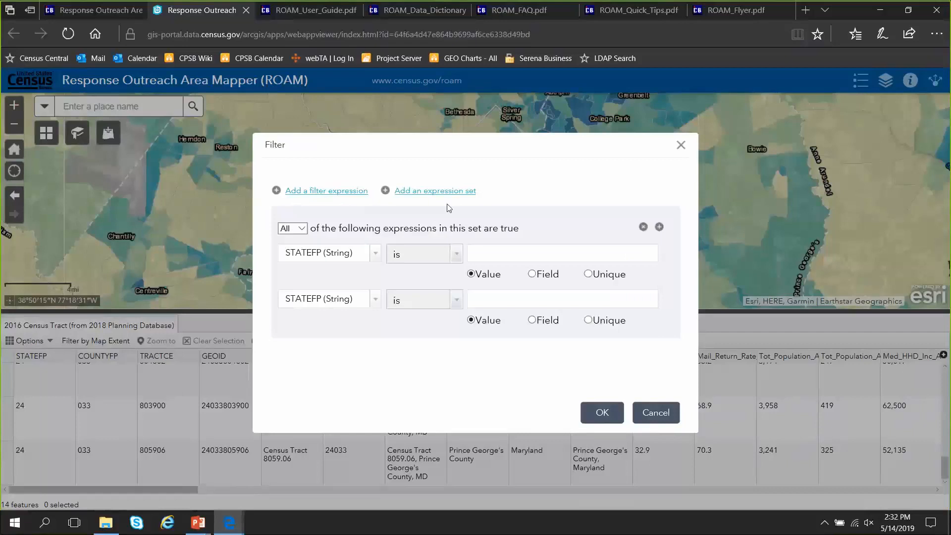
pyautogui.click(378, 253)
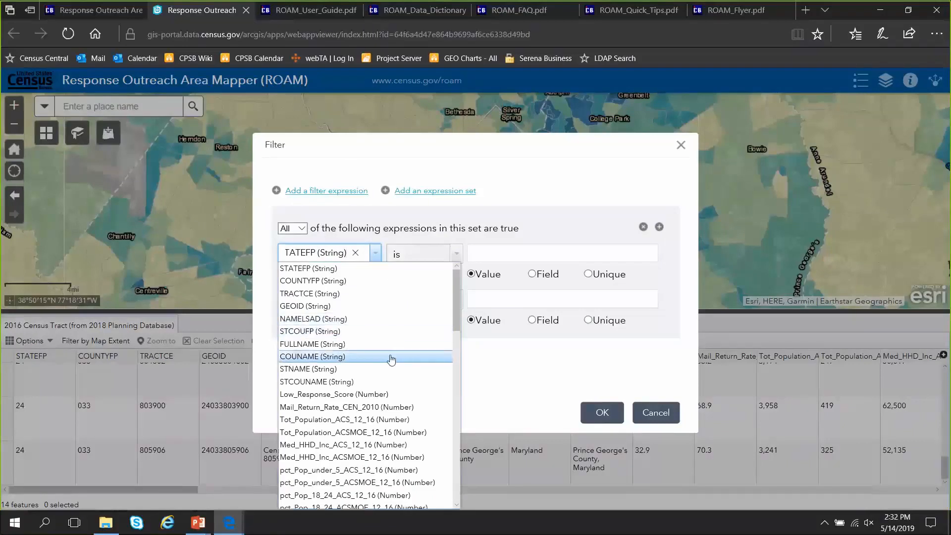
pyautogui.click(308, 369)
pyautogui.click(588, 274)
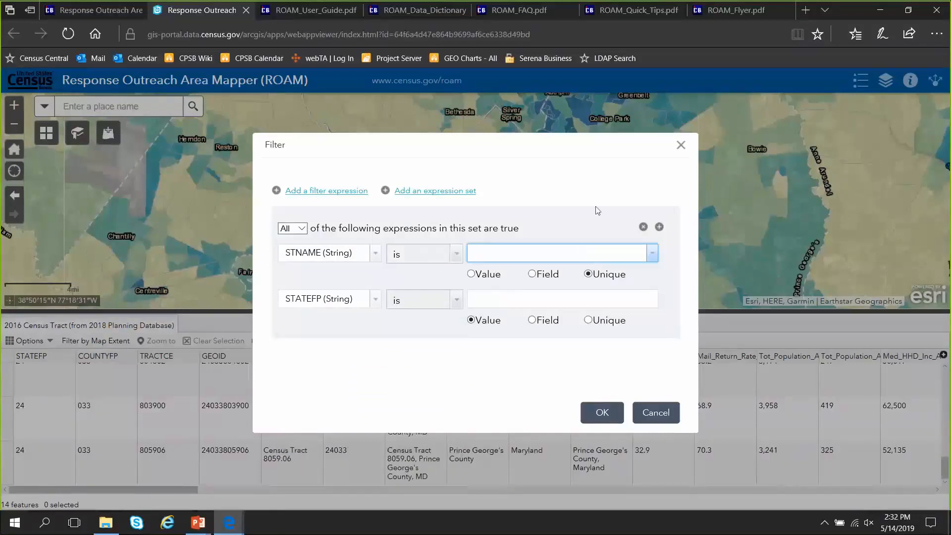
pyautogui.write('District of Columbia')
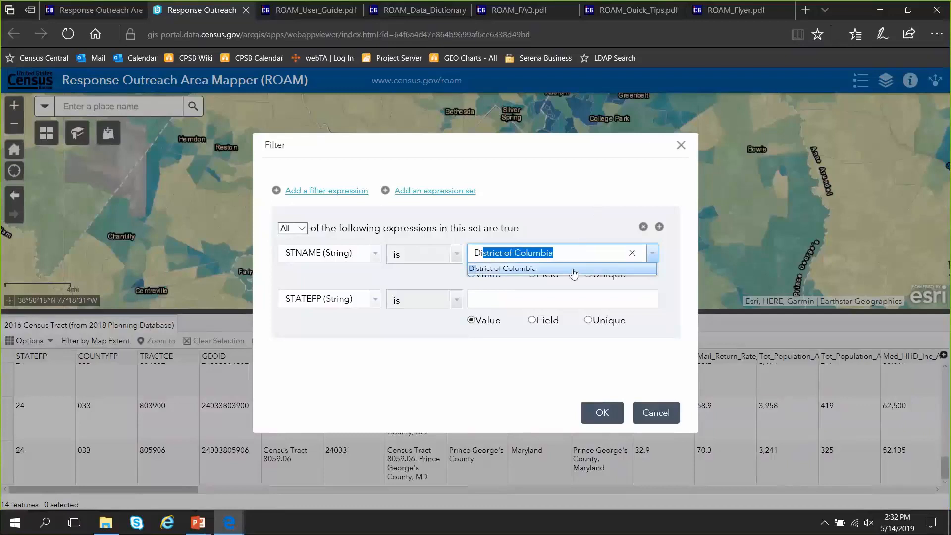
pyautogui.click(574, 270)
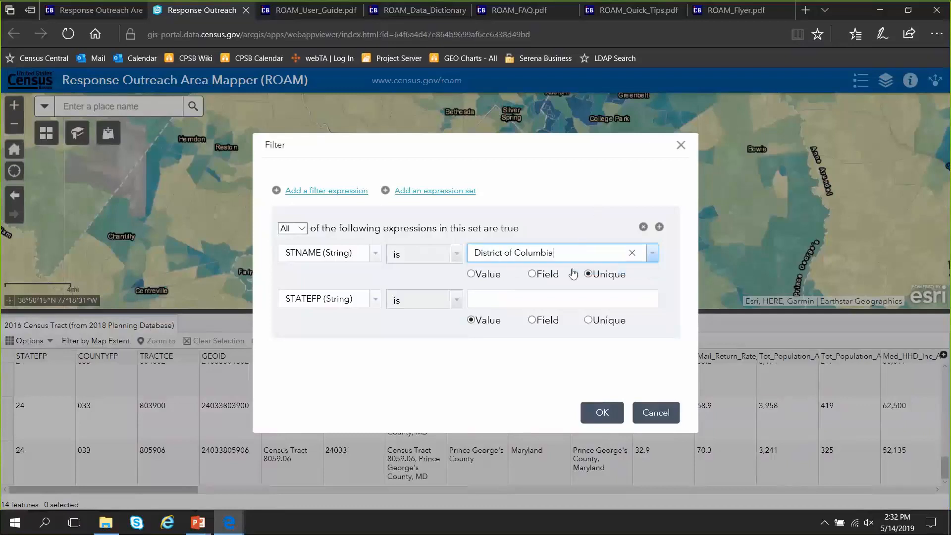
# Set the second expression to Med_HHD_Inc_ACS_12_16 is greater than 90000 and apply the filter
pyautogui.click(375, 299)
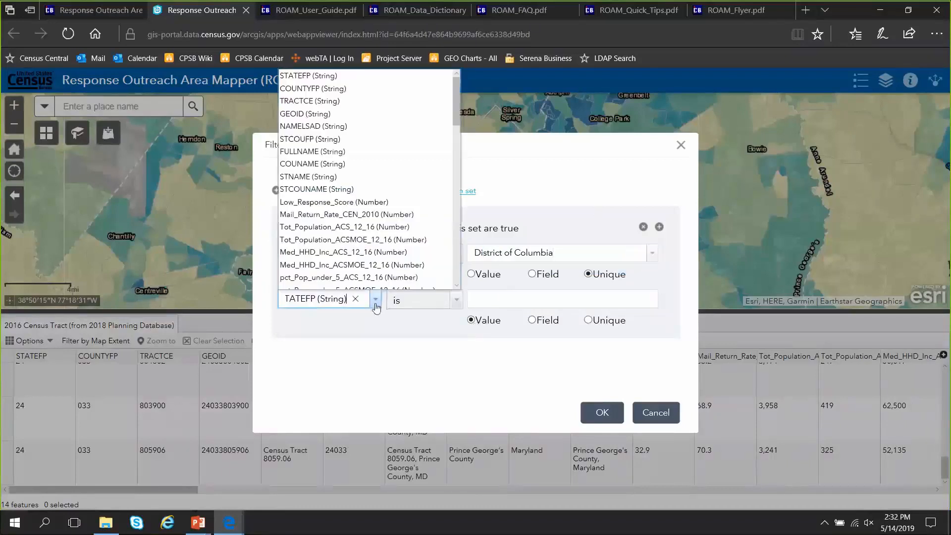
pyautogui.scroll(-2, 457, 111)
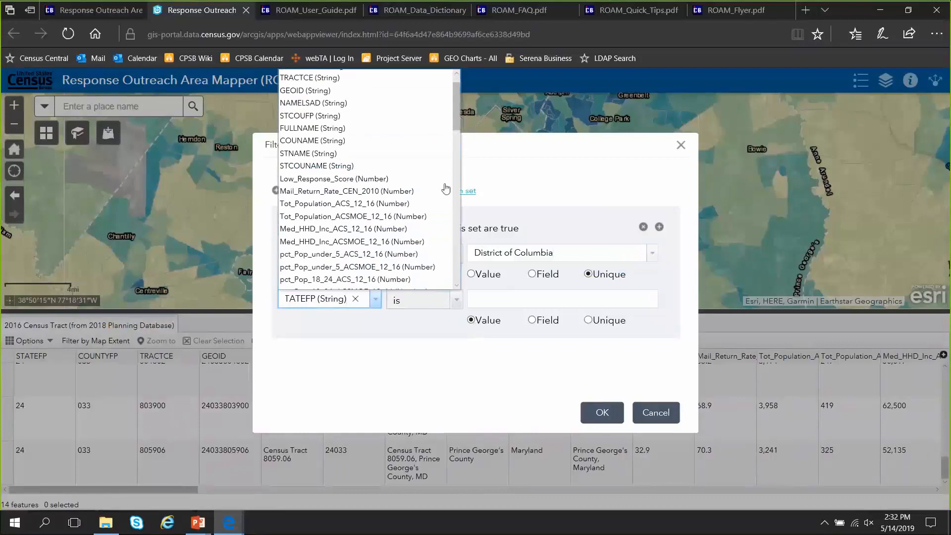
pyautogui.click(396, 229)
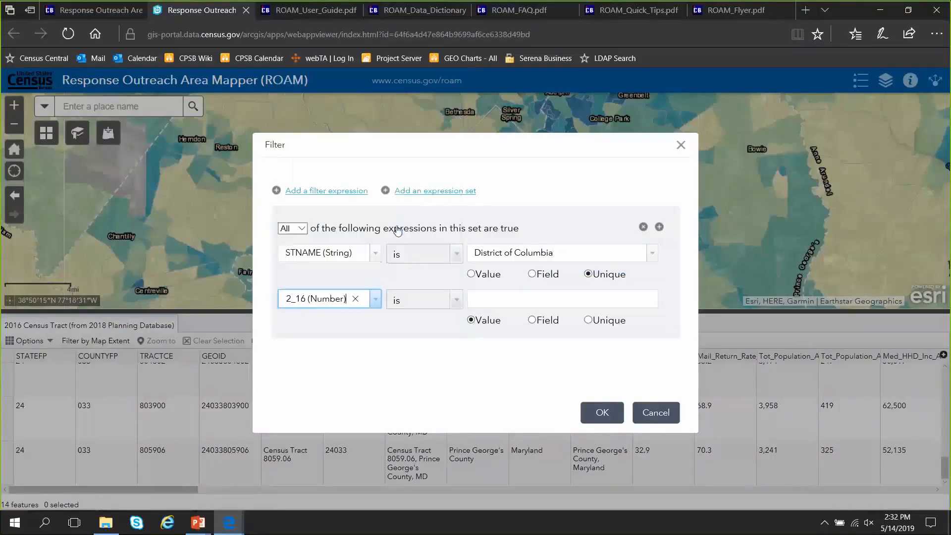
pyautogui.click(456, 299)
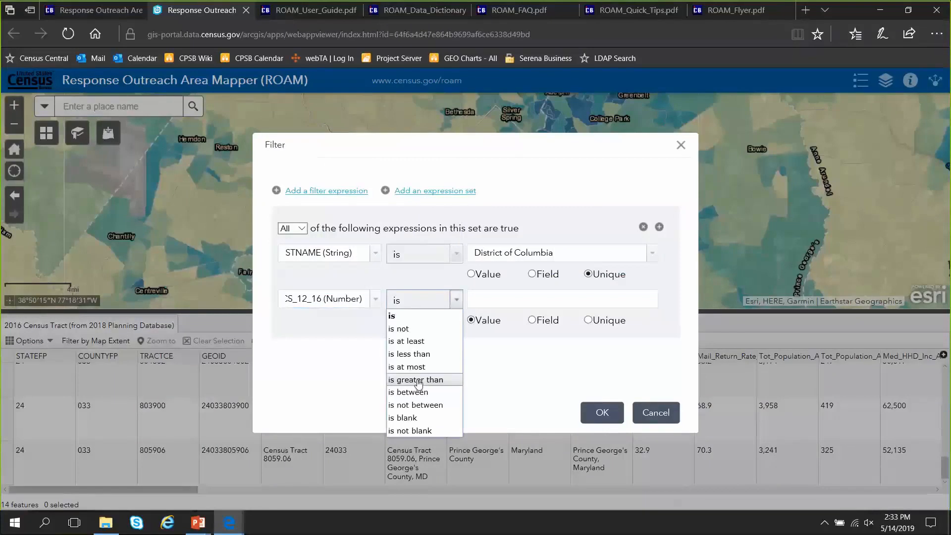
pyautogui.click(419, 379)
pyautogui.click(557, 297)
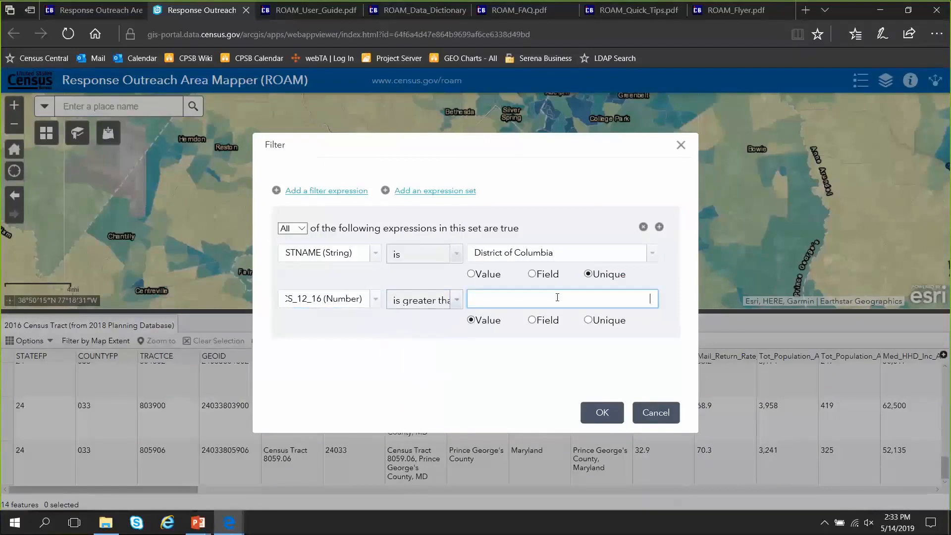
pyautogui.write('90000')
pyautogui.click(621, 420)
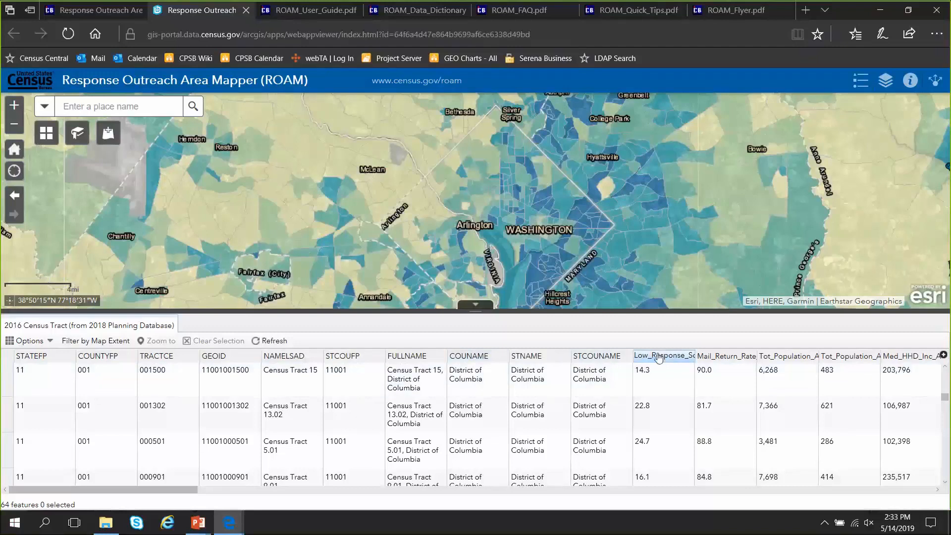
# Widen the Low_Response_Score column, sort the table by it in descending order and return to the first rows
pyautogui.moveTo(695, 356); pyautogui.dragTo(677, 361)
pyautogui.click(678, 362)
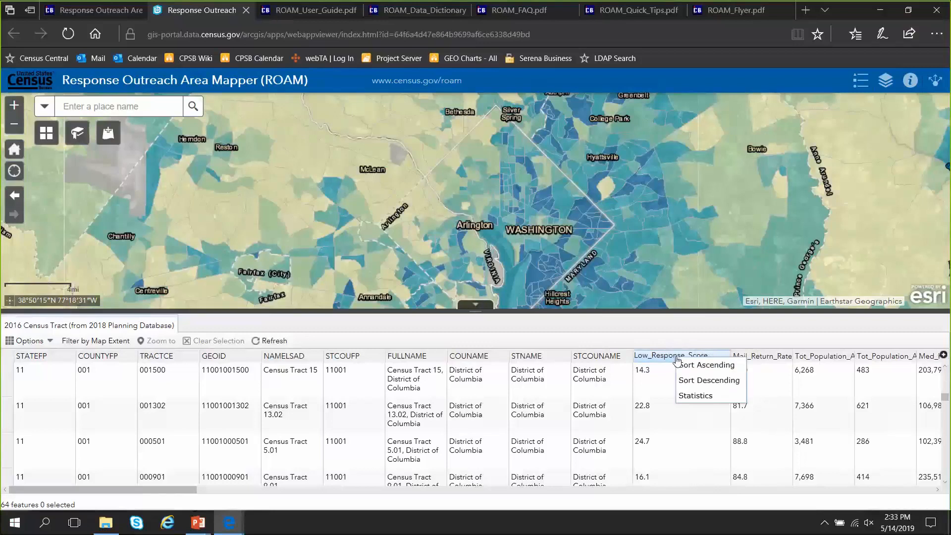
pyautogui.click(708, 380)
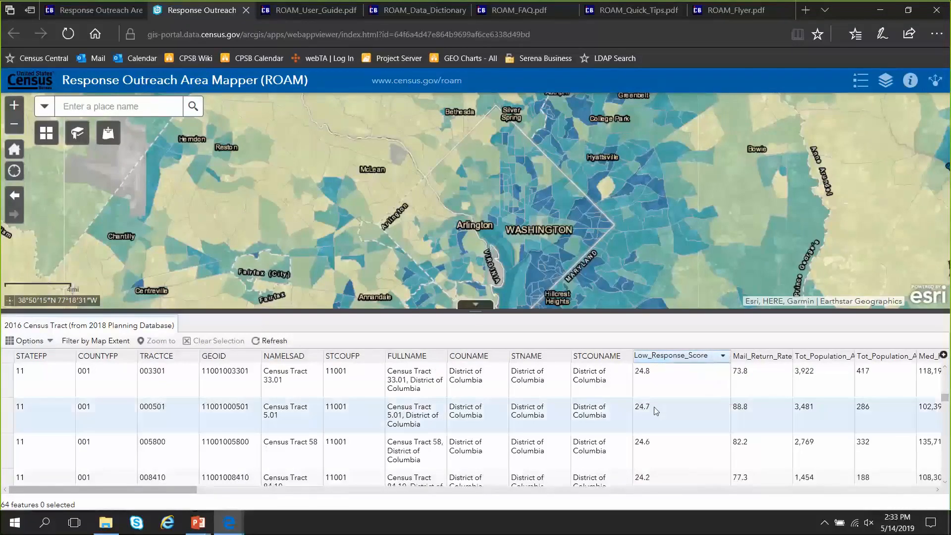
pyautogui.scroll(3, 647, 407)
pyautogui.scroll(5, 639, 404)
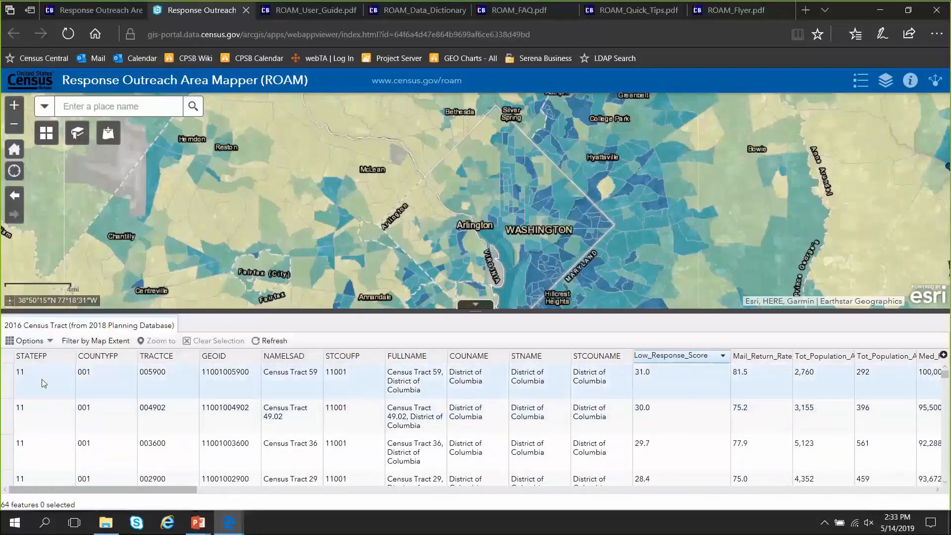
# Select Census Tract 59 in the table, collapse the table and highlight the Population 18-24 estimate in the tract's details
pyautogui.click(10, 388)
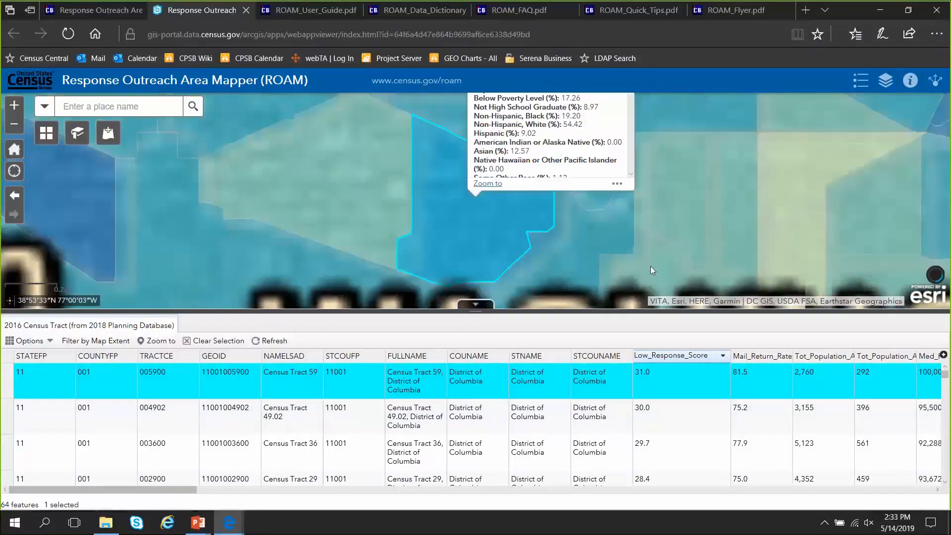
pyautogui.click(469, 304)
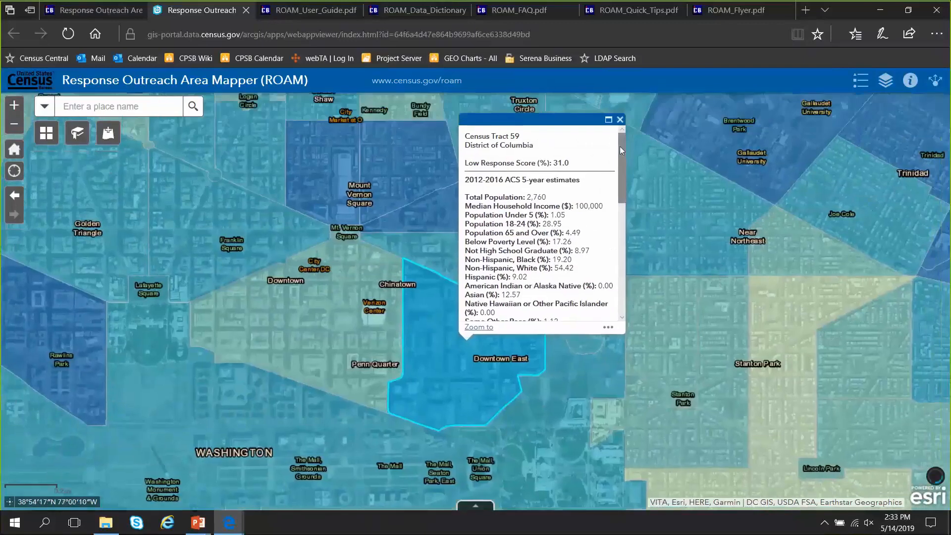
pyautogui.moveTo(622, 145)
pyautogui.mouseDown()
pyautogui.moveTo(626, 159)
pyautogui.moveTo(621, 136)
pyautogui.moveTo(627, 250)
pyautogui.moveTo(623, 144)
pyautogui.mouseUp()
pyautogui.moveTo(623, 147); pyautogui.dragTo(468, 169)
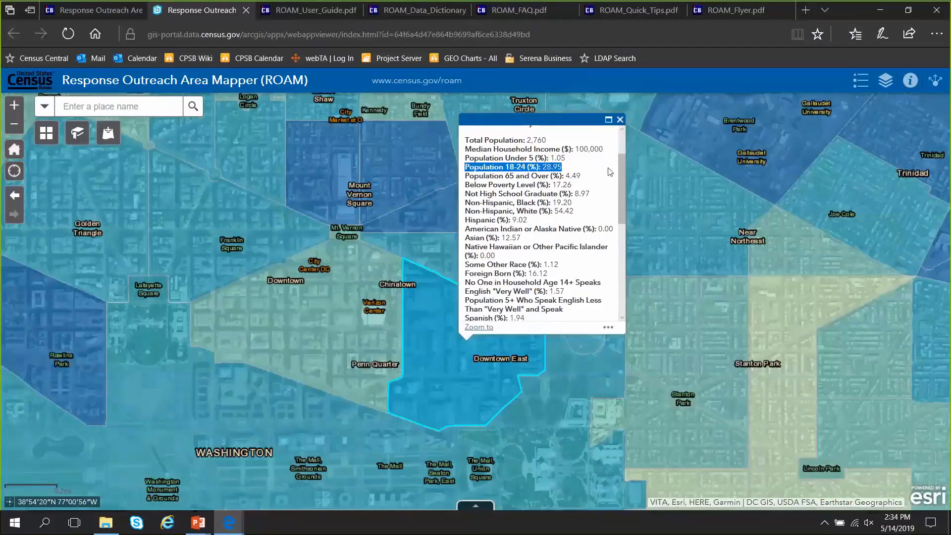
# Highlight the renter-occupied housing and moved-within-the-last-year estimates in the Census Tract 59 details and close them
pyautogui.moveTo(620, 188); pyautogui.dragTo(632, 288)
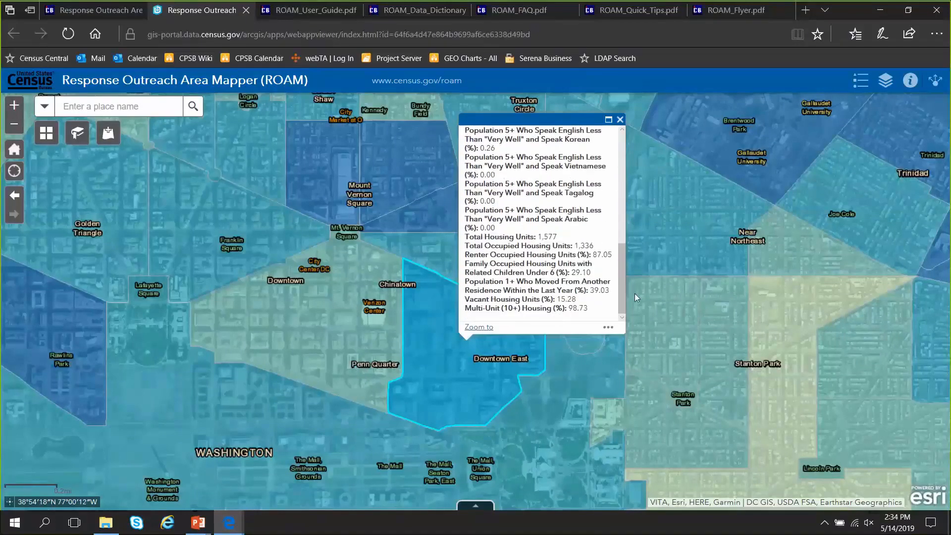
pyautogui.tripleClick(603, 254)
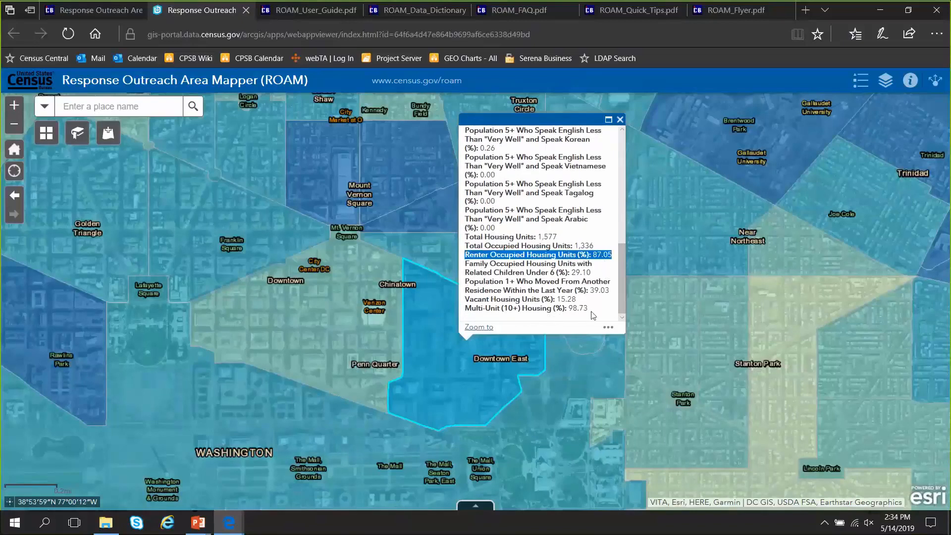
pyautogui.moveTo(608, 290); pyautogui.dragTo(470, 281)
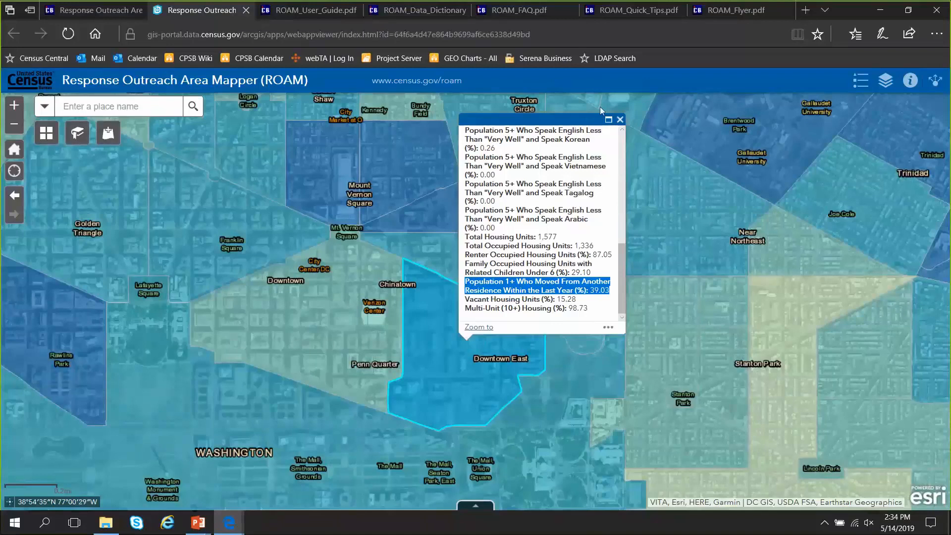
pyautogui.click(620, 120)
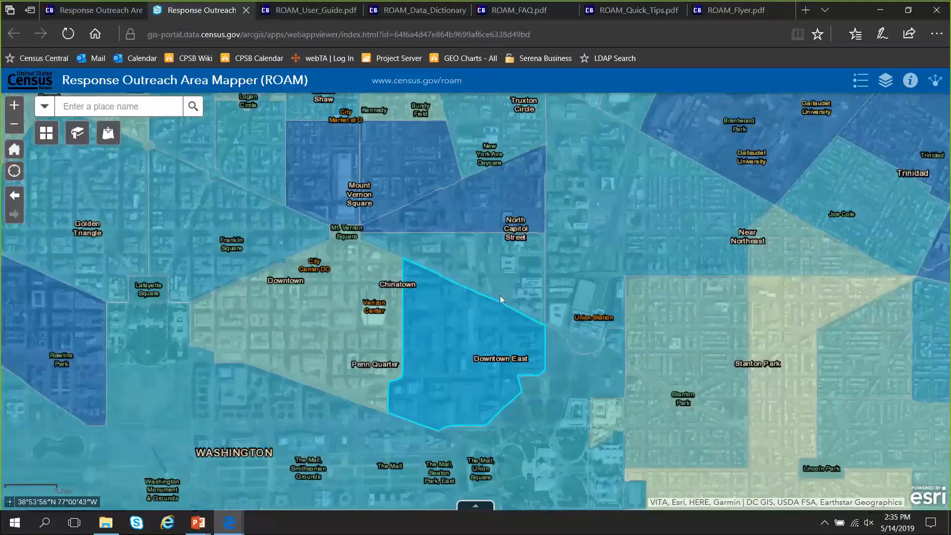
# Search ArcGIS Online for "dc gis cultural" data, add Cultural and Society Group Layers to the map and close Add Data
pyautogui.moveTo(477, 323); pyautogui.dragTo(504, 291)
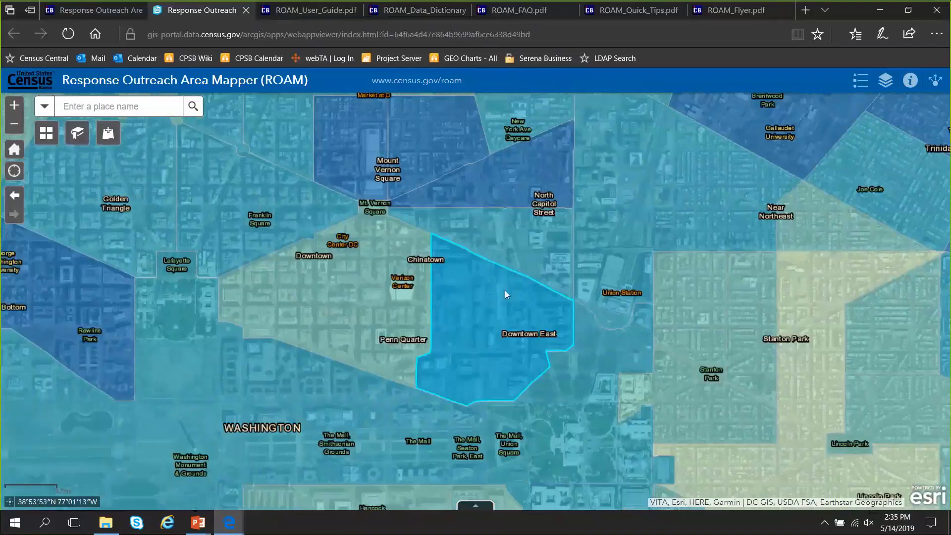
pyautogui.click(108, 133)
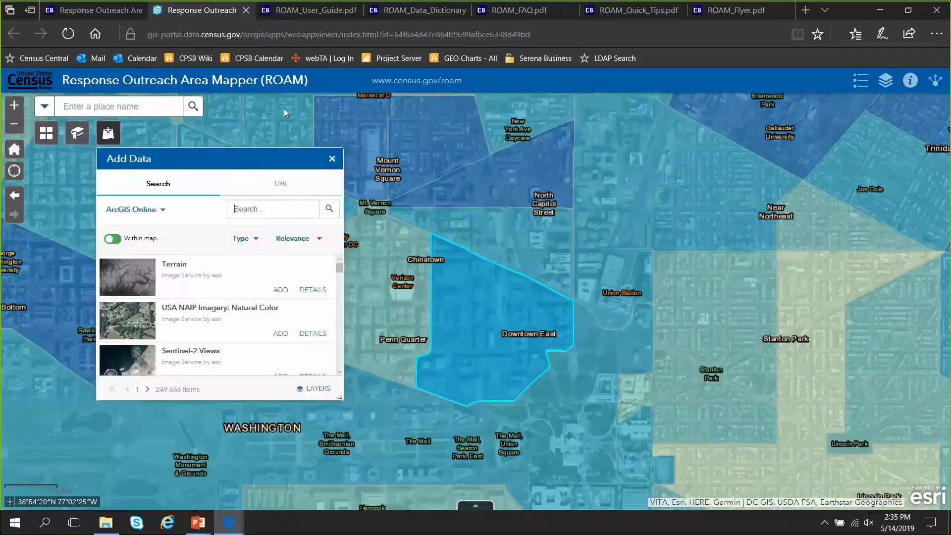
pyautogui.click(494, 34)
pyautogui.write('dc')
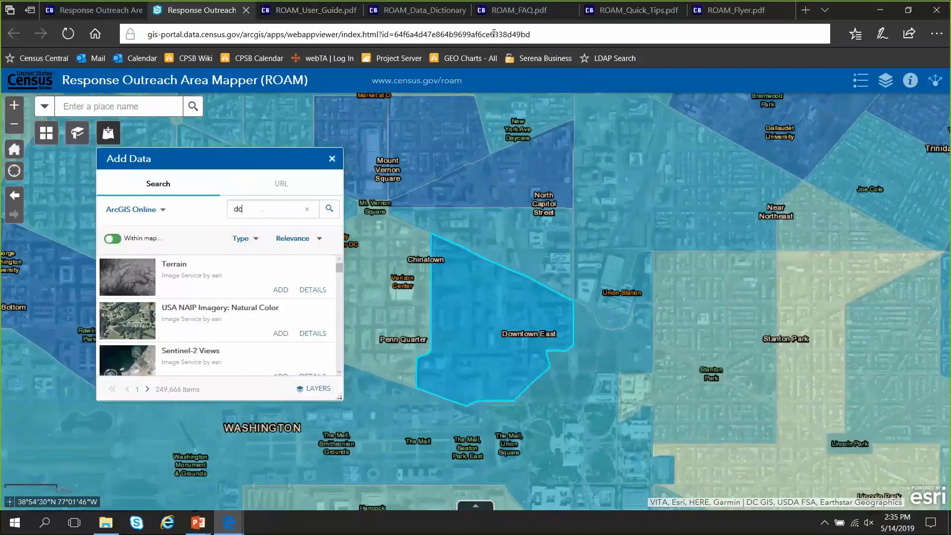
pyautogui.write(' gis')
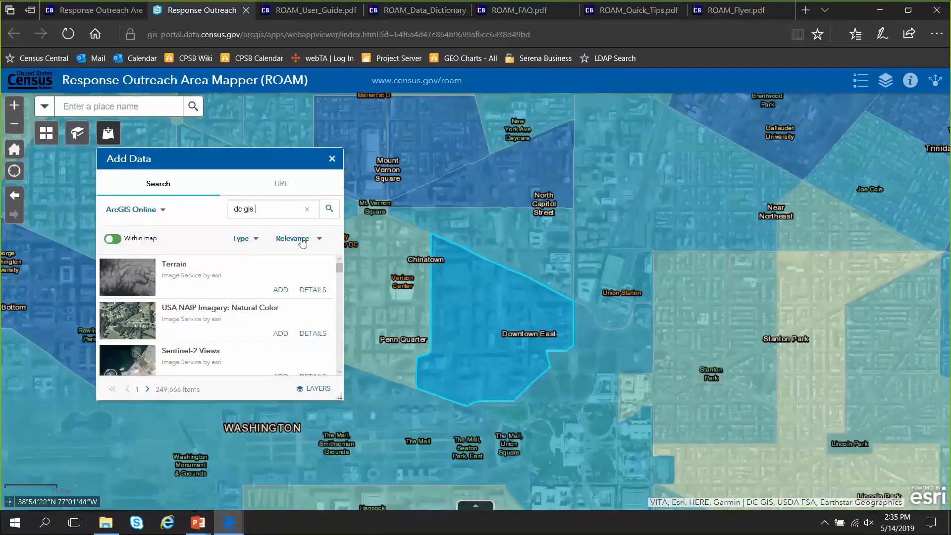
pyautogui.write('cultural')
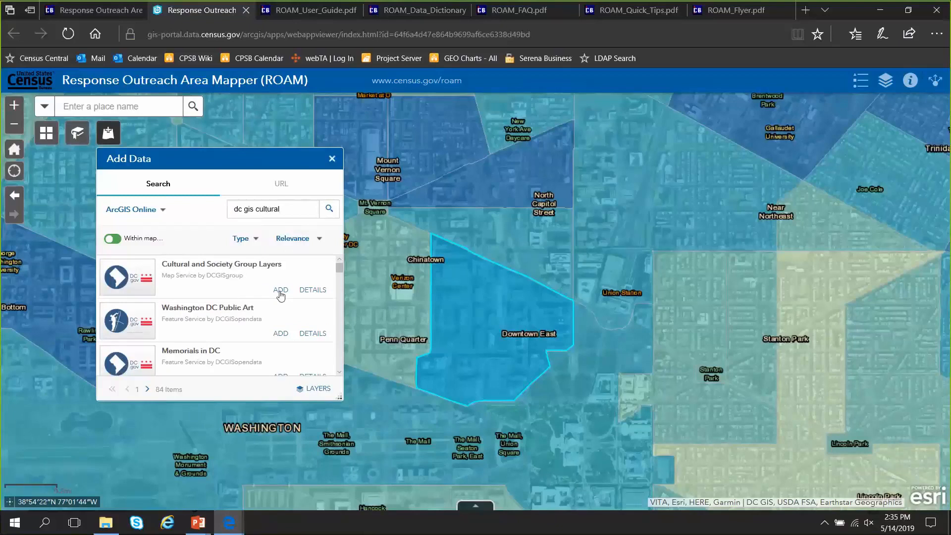
pyautogui.click(280, 292)
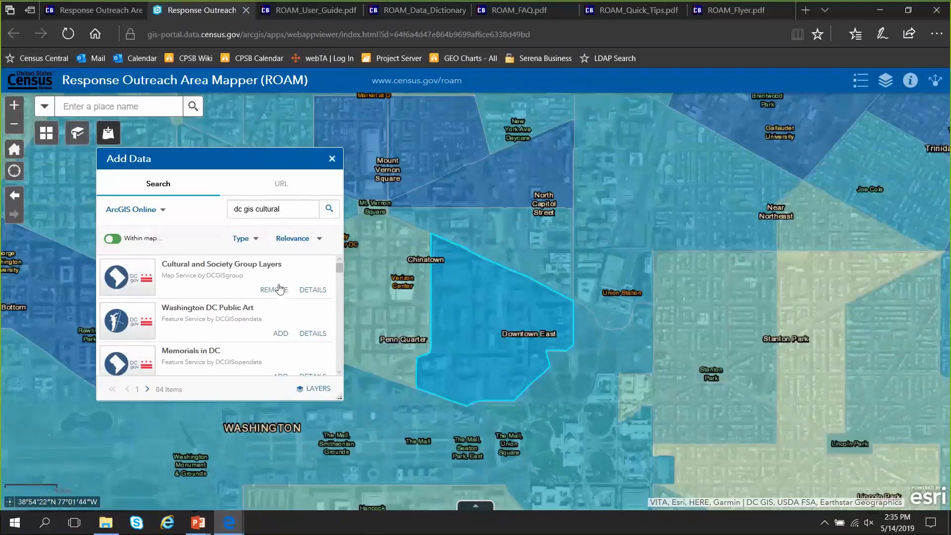
pyautogui.click(332, 159)
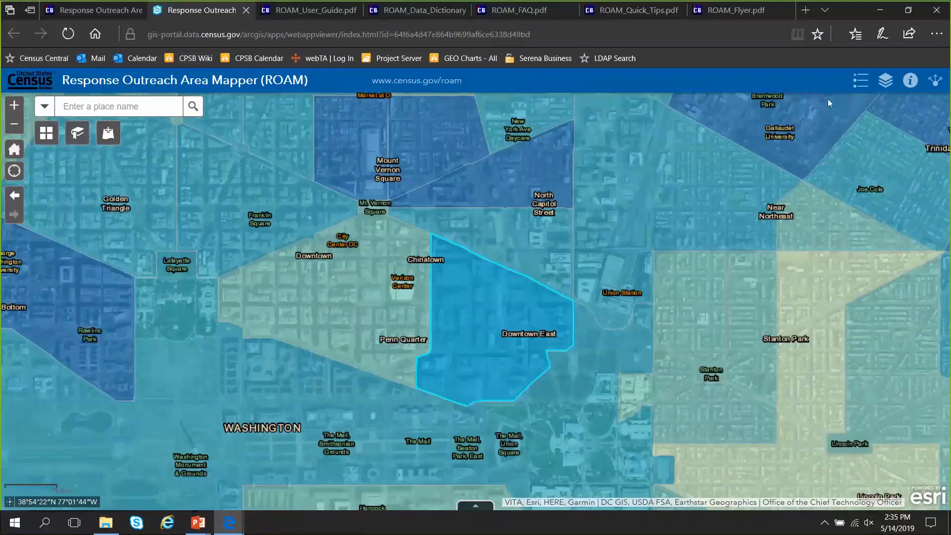
# Turn on the Libraries and Places of Worship sublayers of Cultural and Society Group Layers, then close the layer list
pyautogui.click(879, 81)
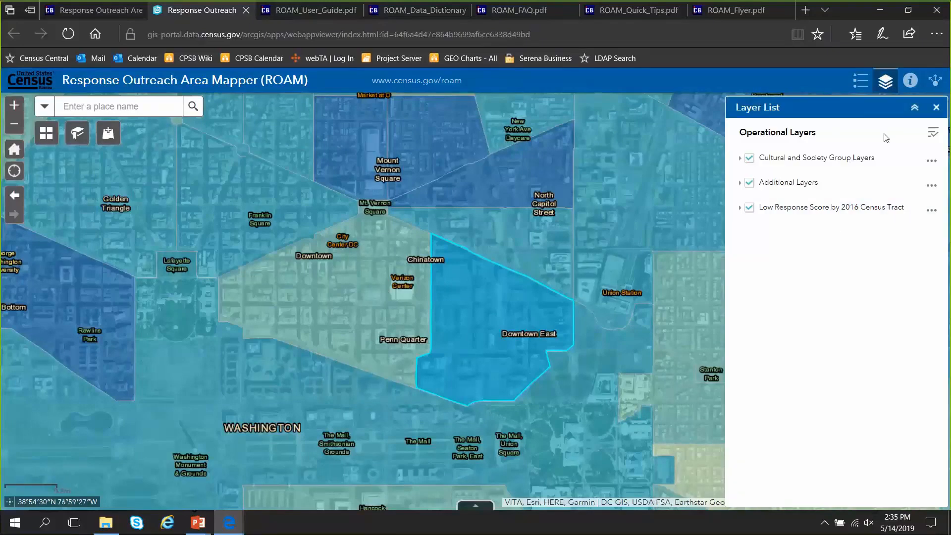
pyautogui.click(738, 160)
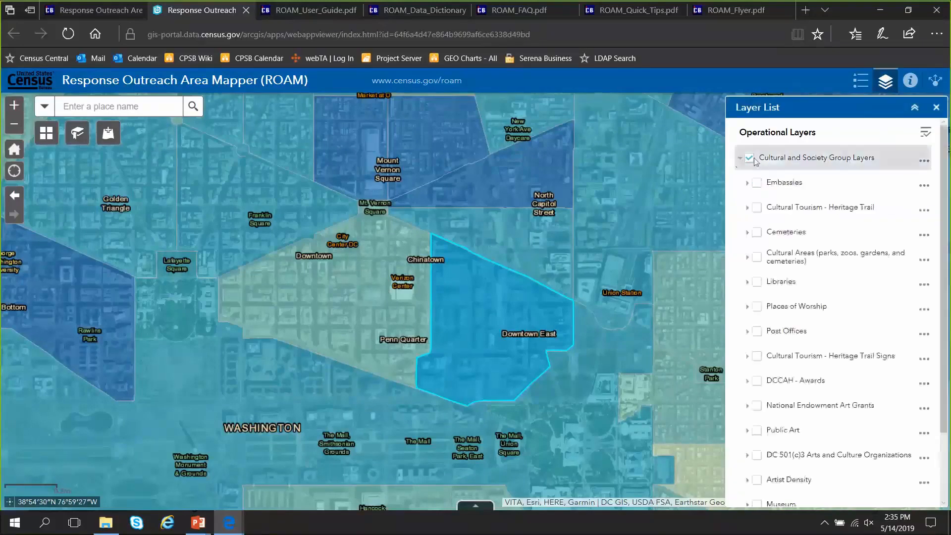
pyautogui.moveTo(945, 160); pyautogui.dragTo(947, 180)
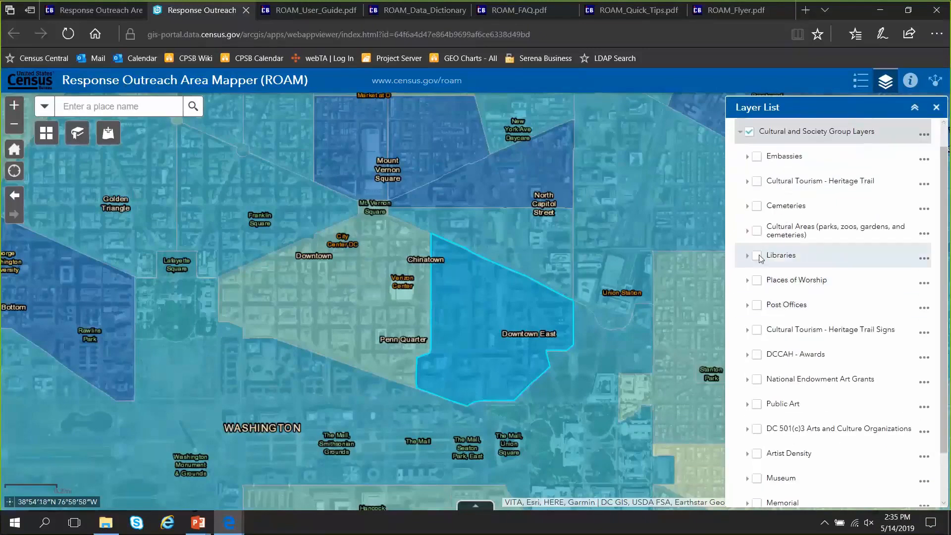
pyautogui.click(760, 257)
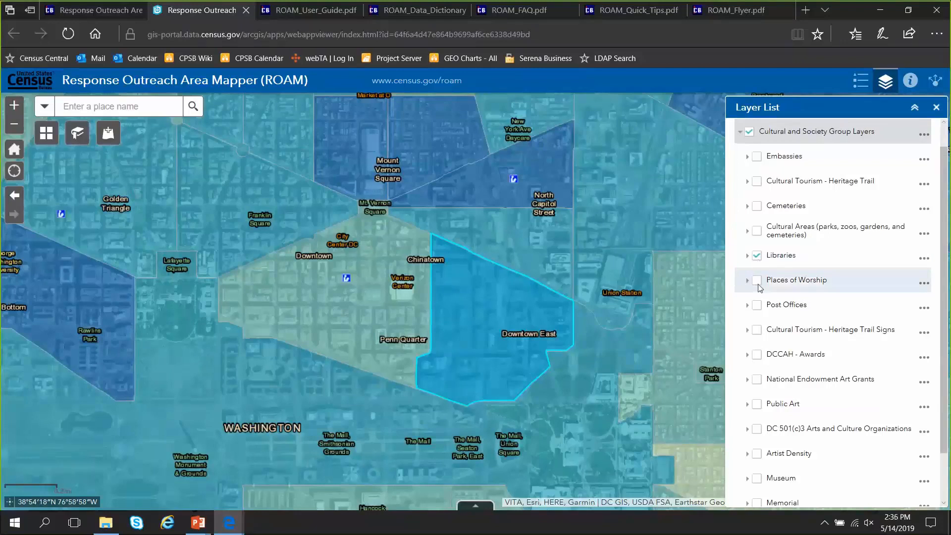
pyautogui.click(757, 282)
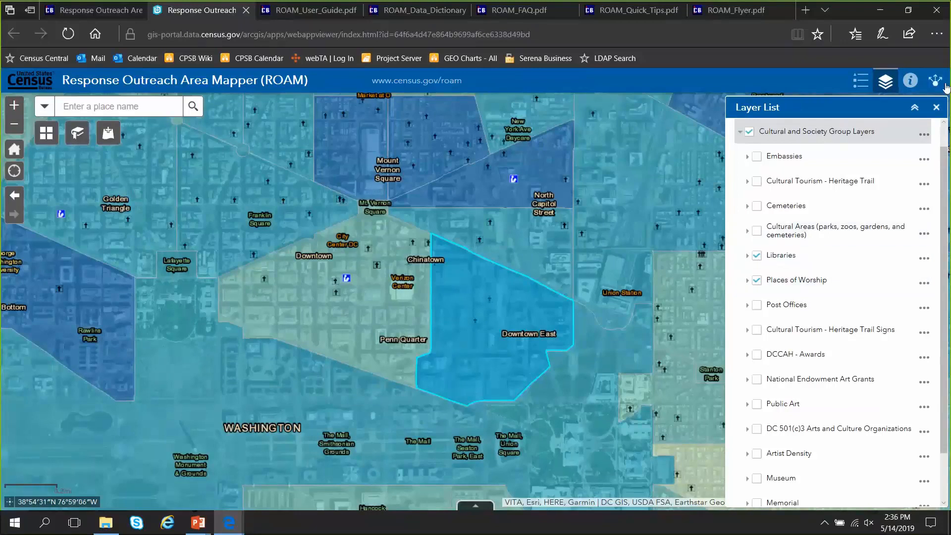
pyautogui.click(937, 107)
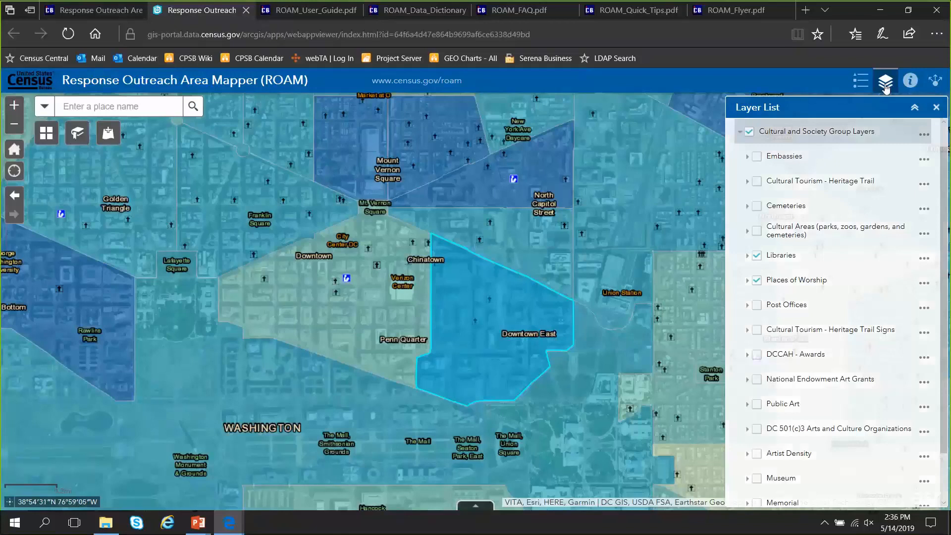
# Display the map legend and examine libraries and places of worship in the selected tract and around Mount Vernon Square and North Capitol Street
pyautogui.click(861, 80)
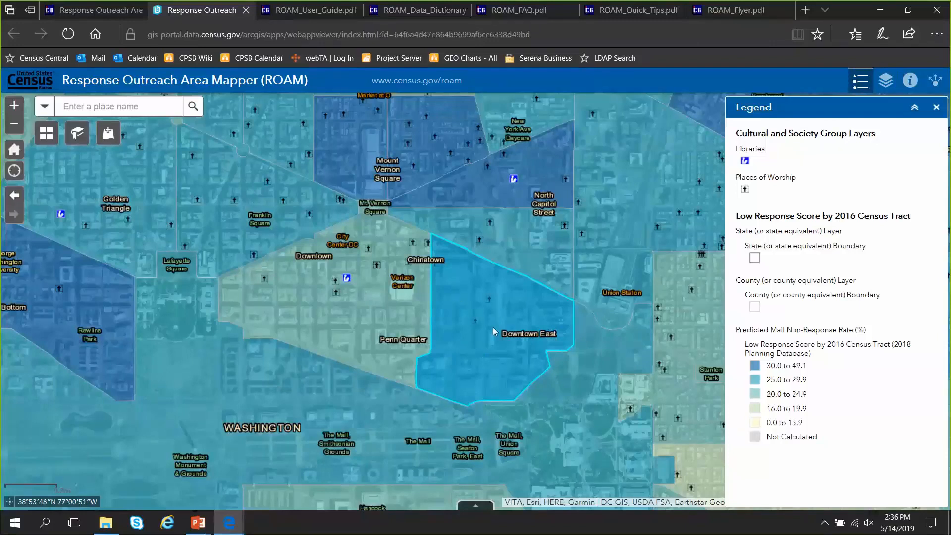
pyautogui.scroll(1, 482, 320)
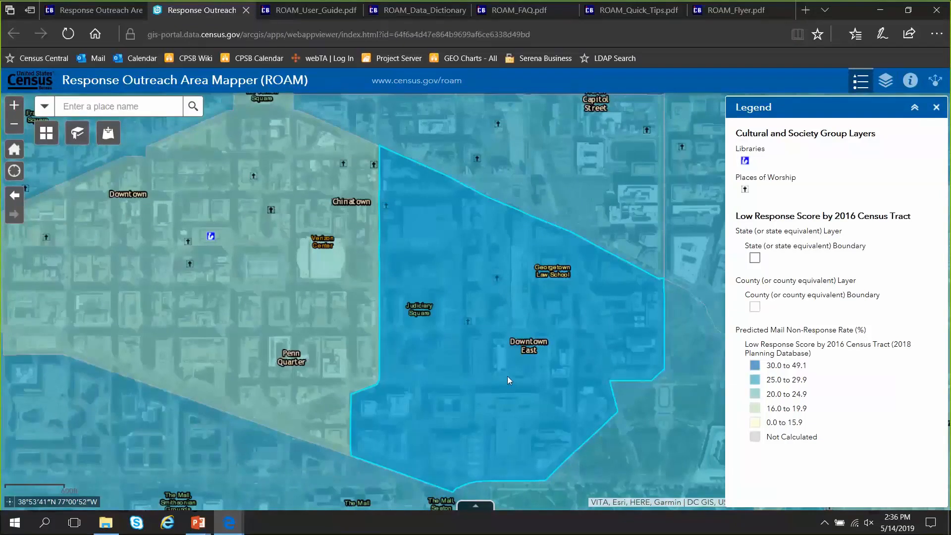
pyautogui.scroll(-1, 561, 199)
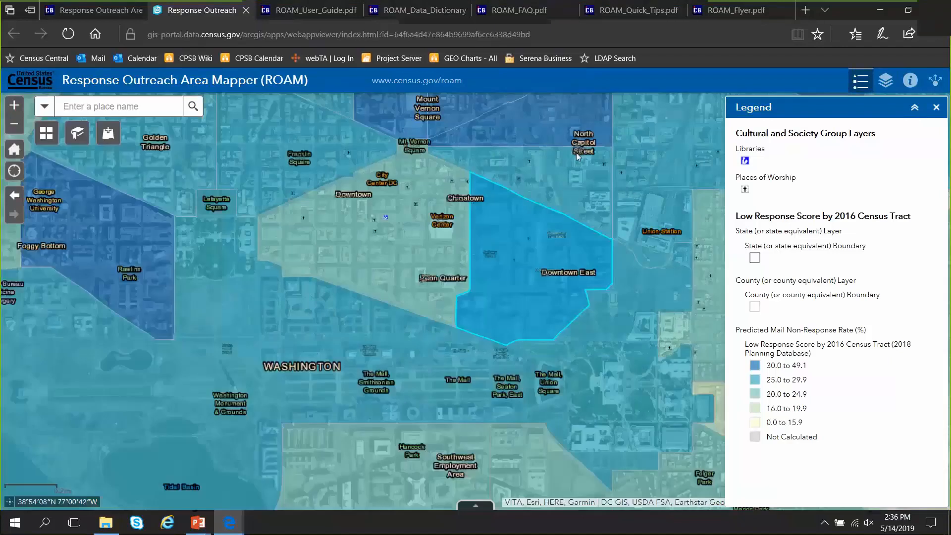
pyautogui.moveTo(577, 154); pyautogui.dragTo(542, 275)
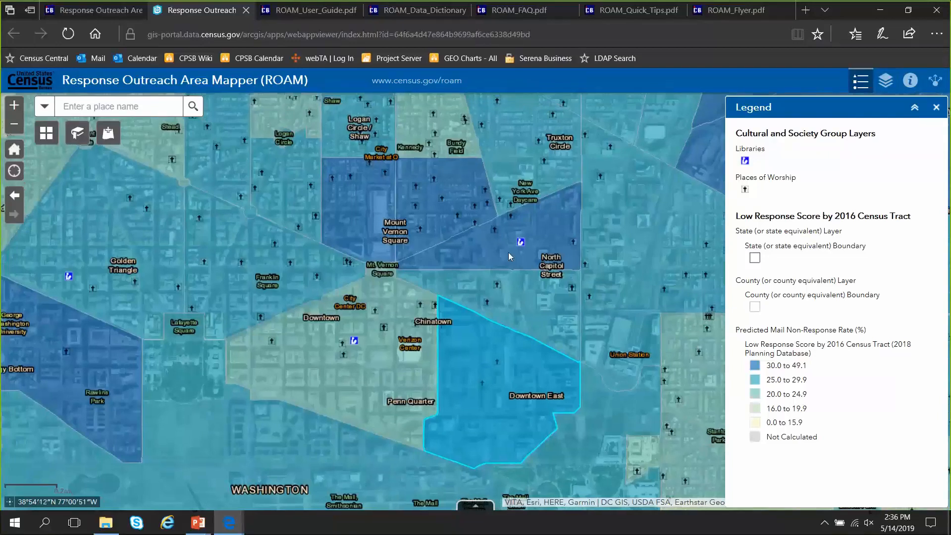
pyautogui.moveTo(508, 252); pyautogui.dragTo(526, 260)
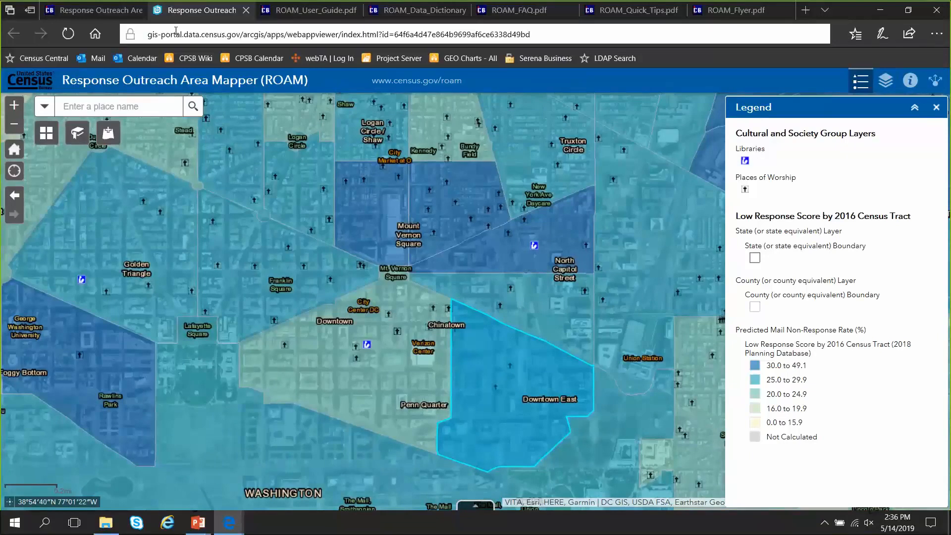
# Go to the census.gov/roam page, highlight its web address and view the list of additional ROAM resources
pyautogui.moveTo(107, 16)
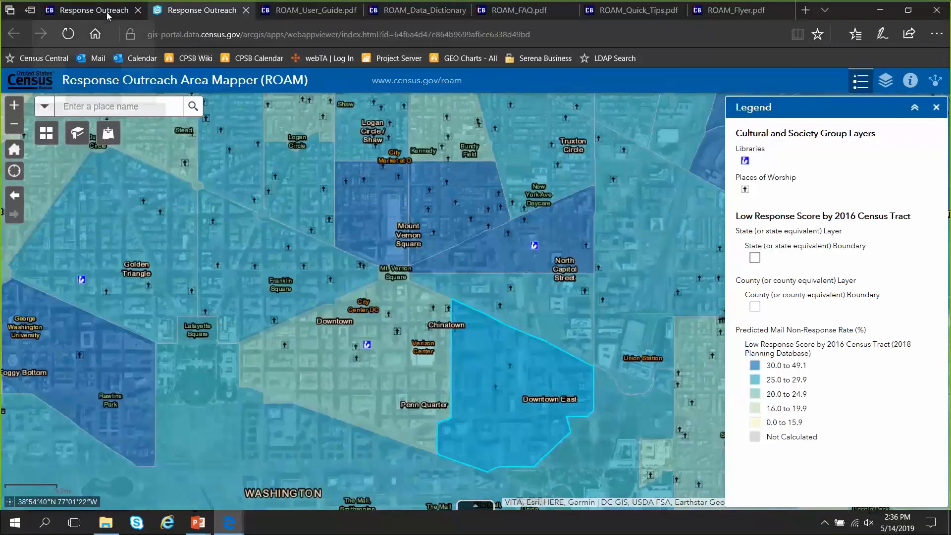
pyautogui.click(107, 15)
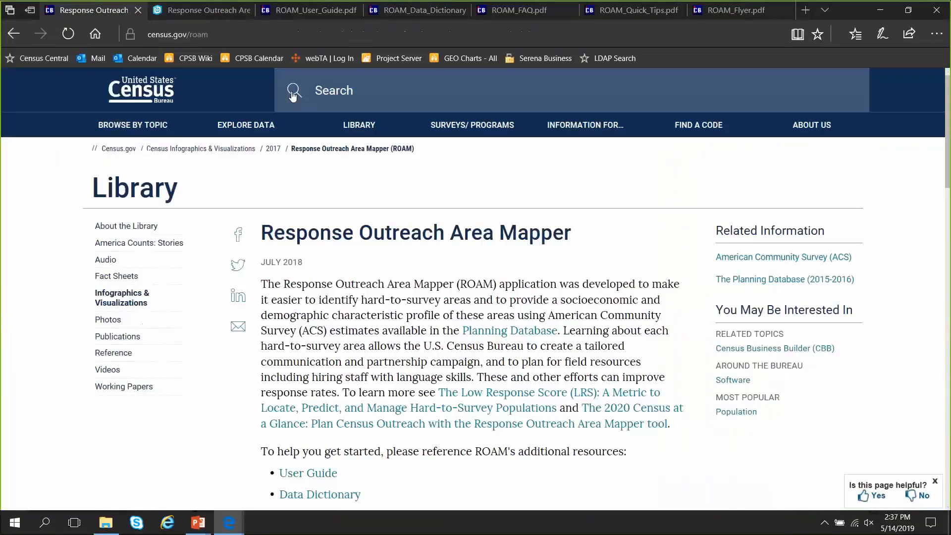
pyautogui.click(213, 37)
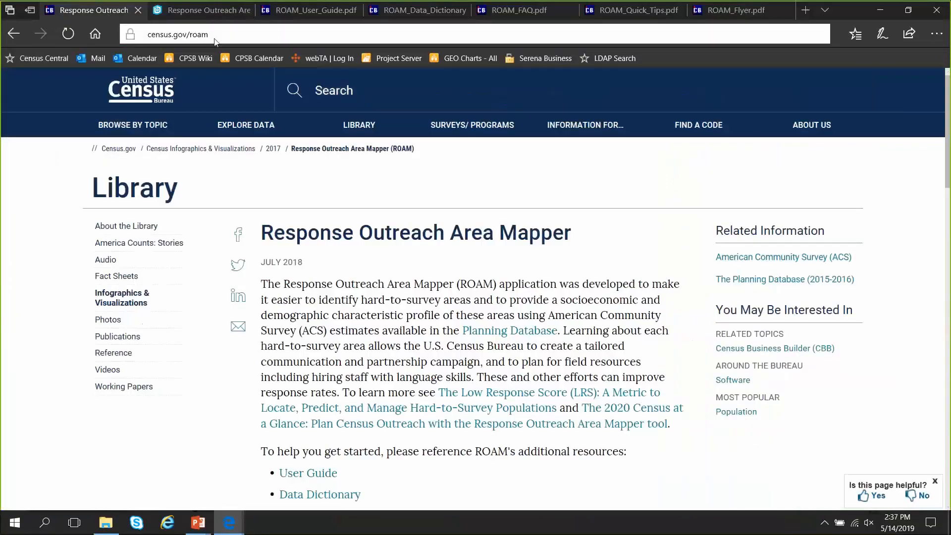
pyautogui.click(292, 36)
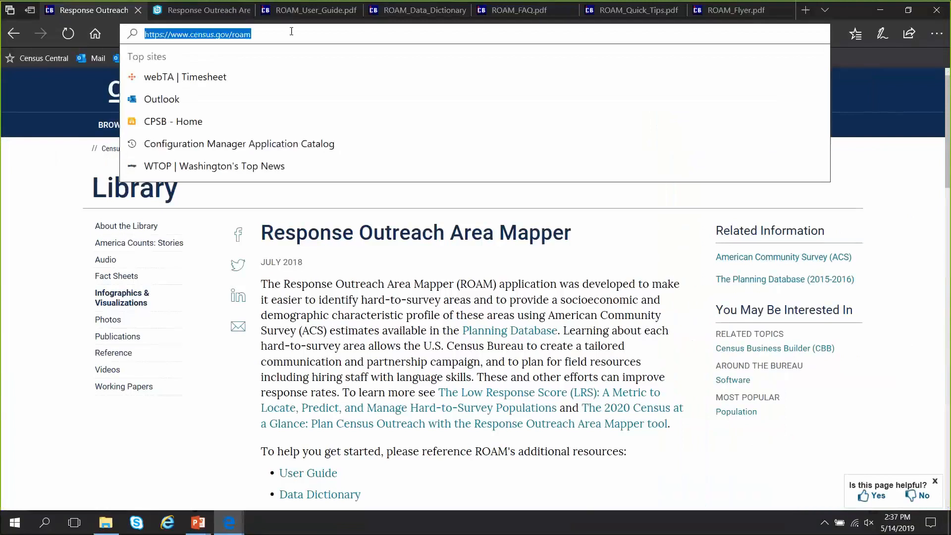
pyautogui.click(520, 257)
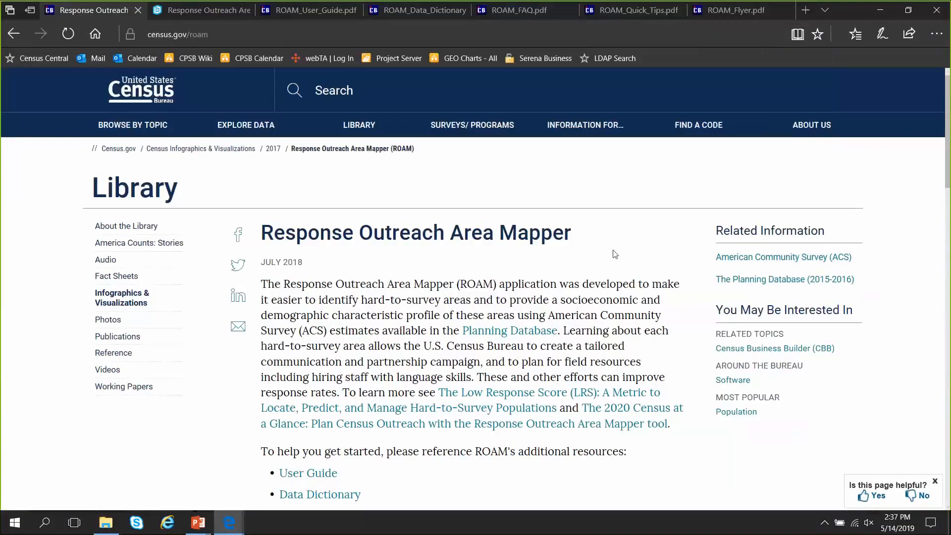
pyautogui.moveTo(947, 102); pyautogui.dragTo(949, 175)
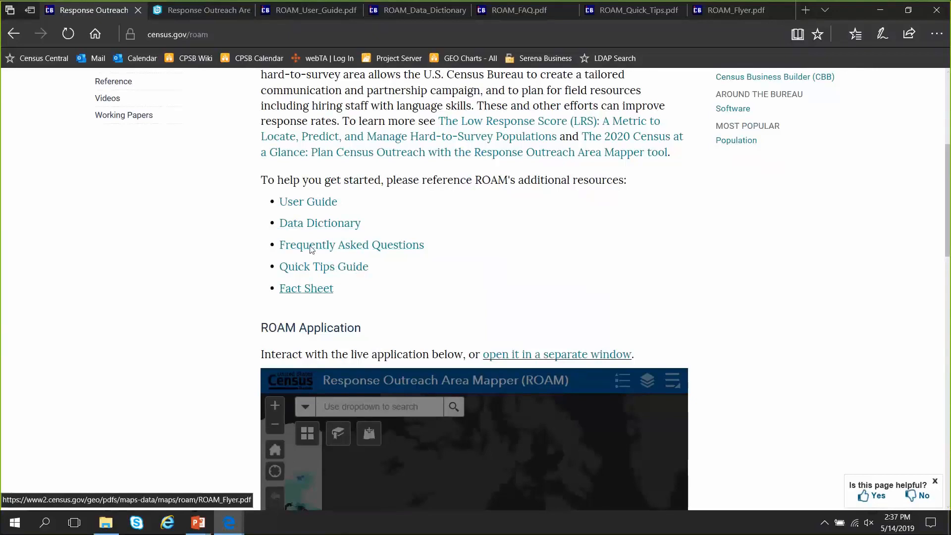
# Browse the ROAM User Guide's table of contents and go to section 5.8 Add Data
pyautogui.click(298, 13)
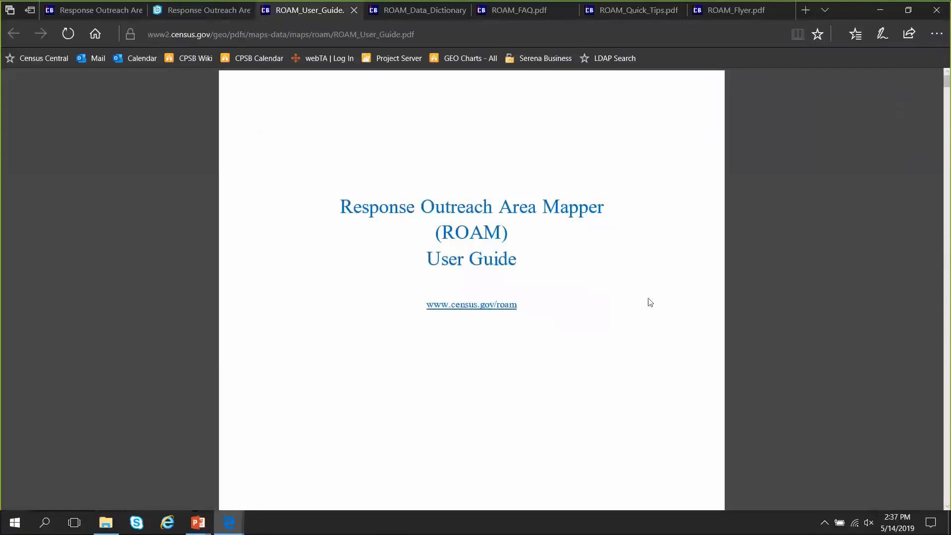
pyautogui.scroll(-5, 650, 302)
pyautogui.scroll(-10, 654, 296)
pyautogui.scroll(-8, 652, 293)
pyautogui.scroll(10, 653, 290)
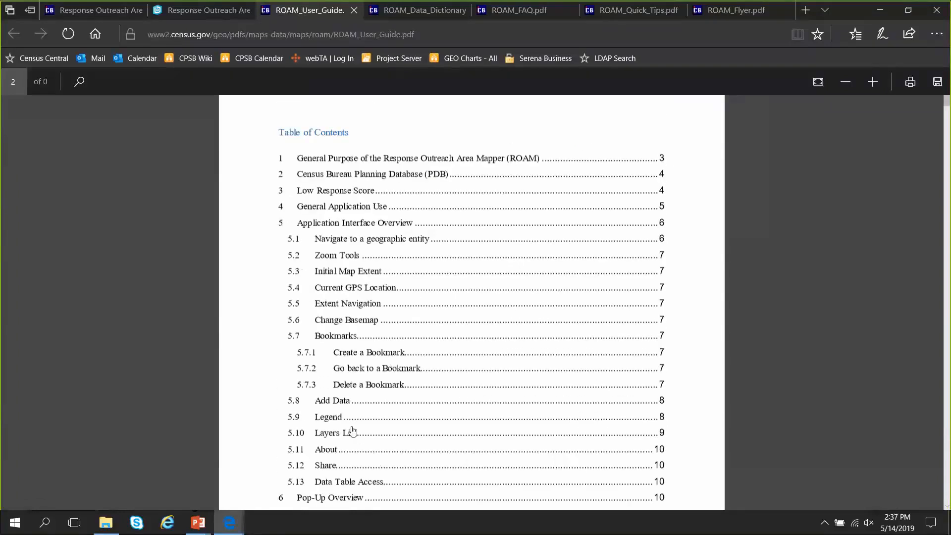
pyautogui.click(329, 404)
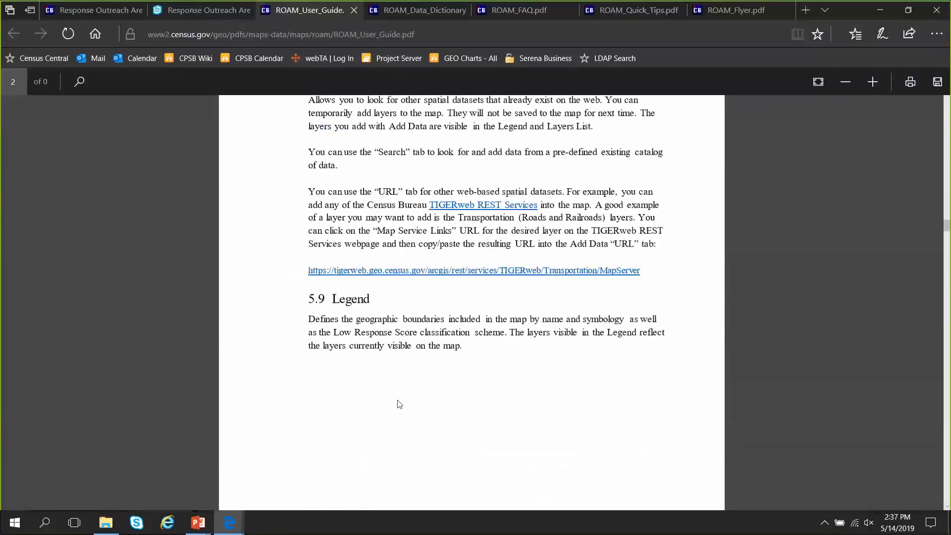
pyautogui.scroll(1, 441, 391)
pyautogui.scroll(-2, 440, 391)
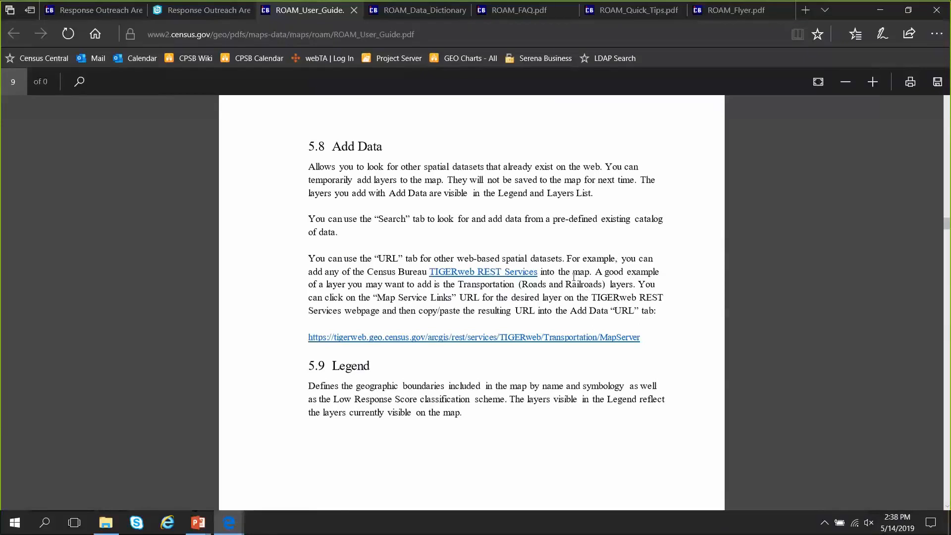
# Return to the ROAM map by way of the census.gov/roam page and open Add Data
pyautogui.click(87, 14)
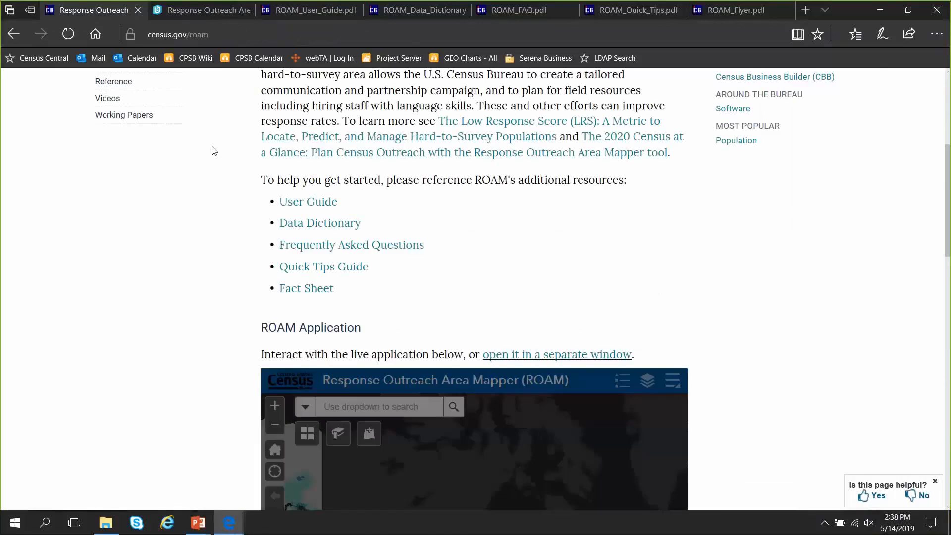
pyautogui.click(194, 7)
pyautogui.click(108, 133)
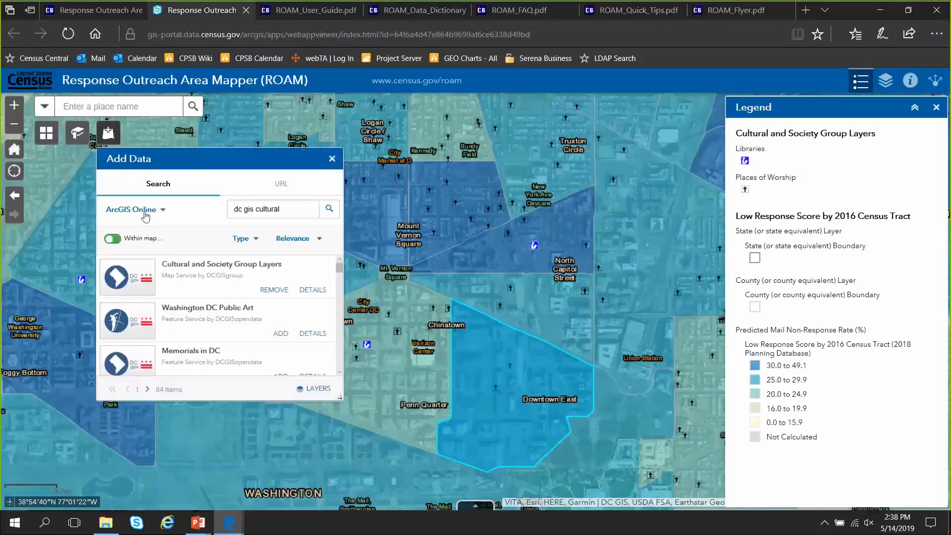
# Open the TIGERweb REST Services page linked in the User Guide's Add Data section and view its map service links
pyautogui.click(317, 8)
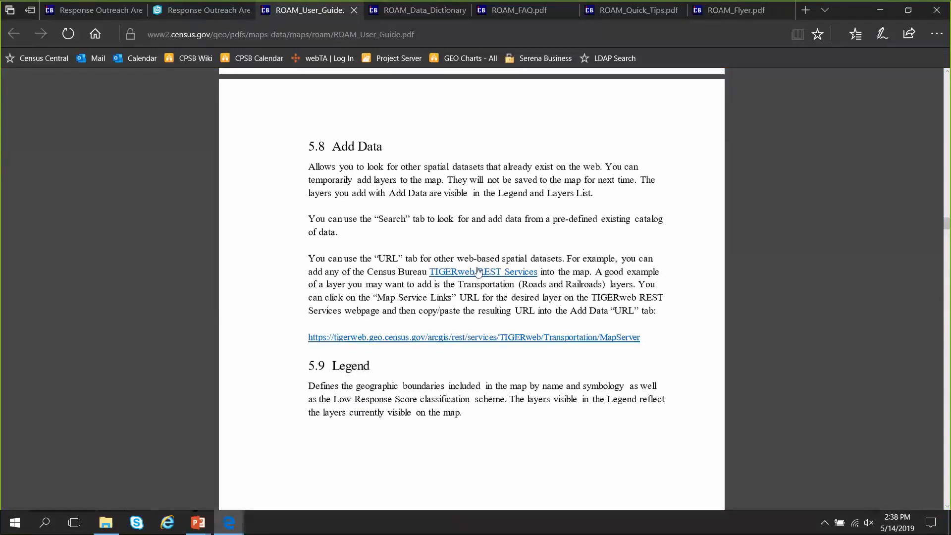
pyautogui.click(509, 275)
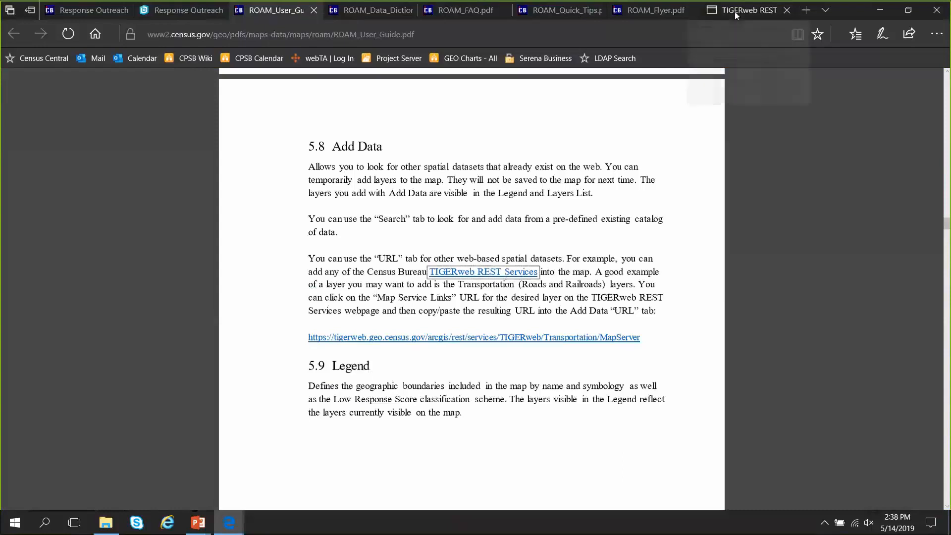
pyautogui.click(735, 11)
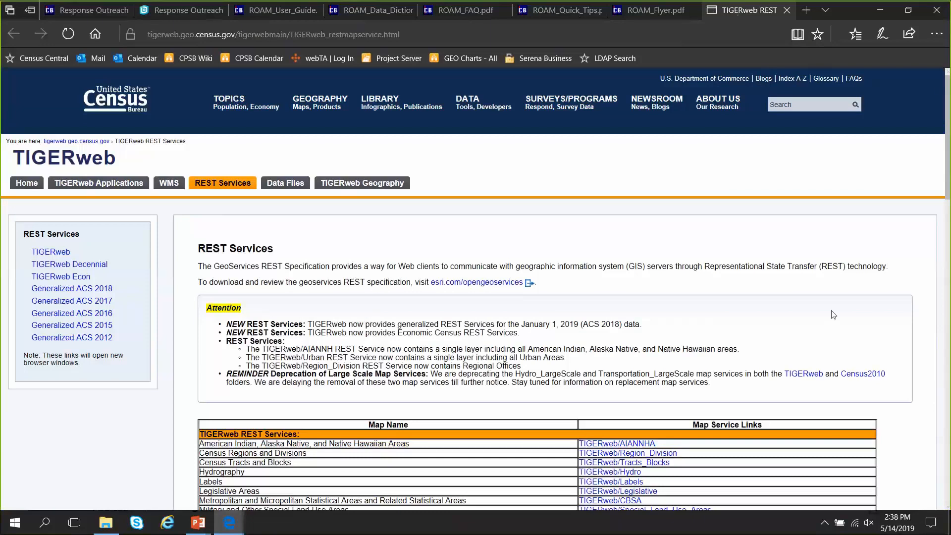
pyautogui.scroll(-1, 949, 102)
pyautogui.moveTo(950, 103); pyautogui.dragTo(939, 178)
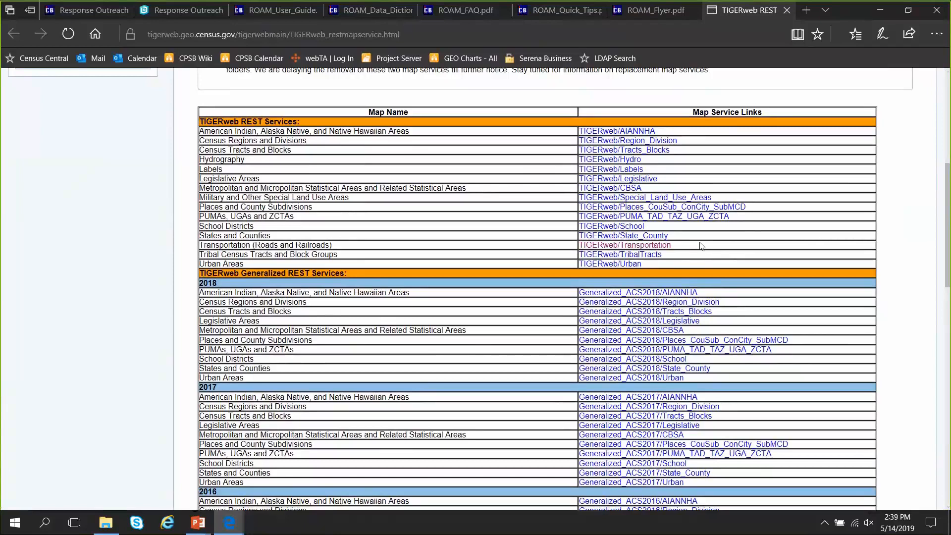
# Open the TIGERweb/Transportation map service and copy its full URL
pyautogui.click(653, 247)
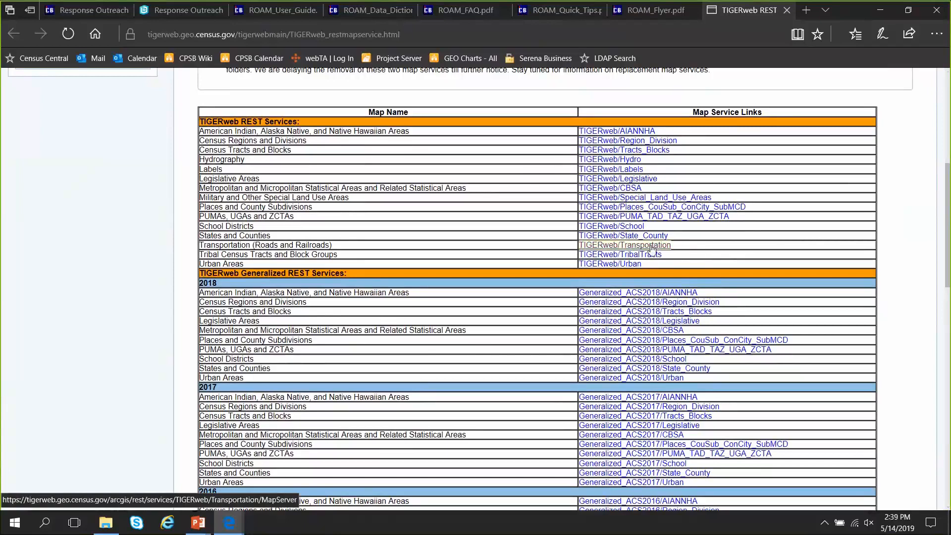
pyautogui.click(653, 247)
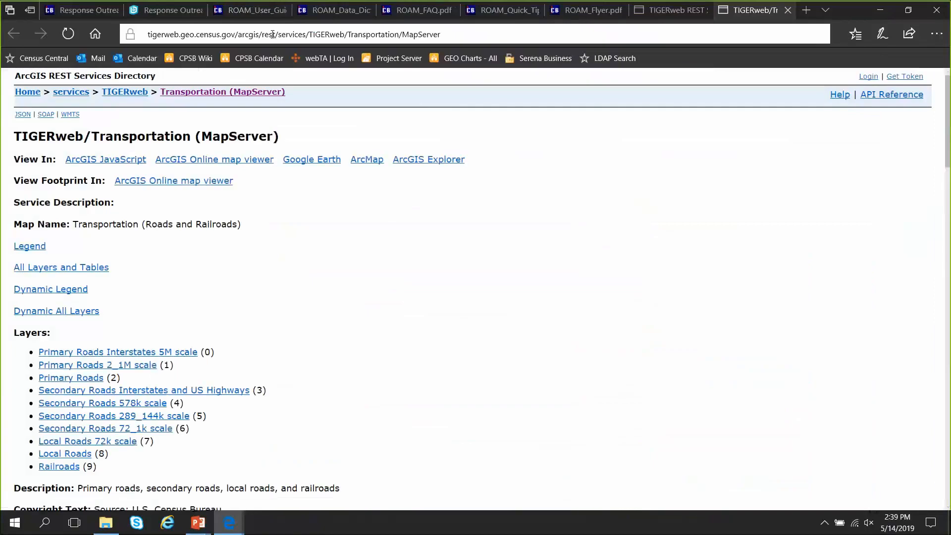
pyautogui.click(271, 34)
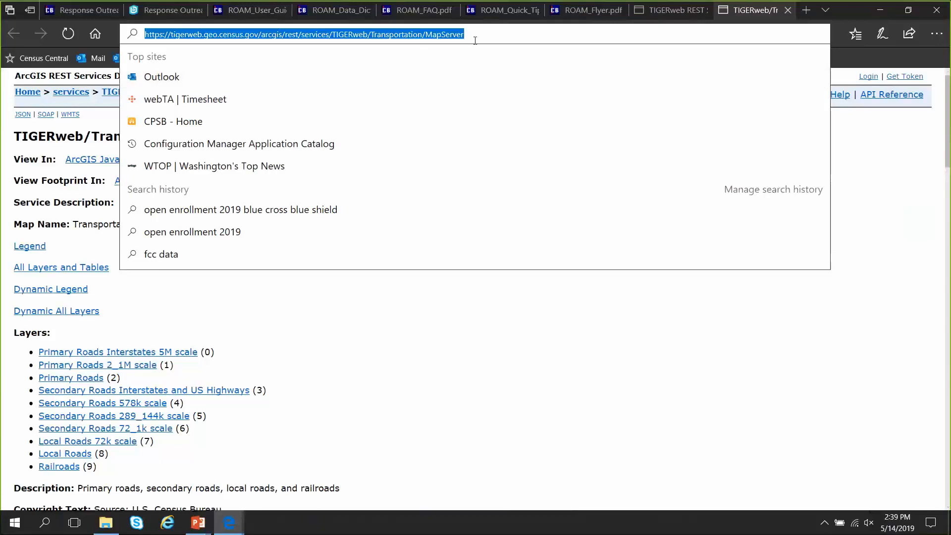
pyautogui.click(475, 35)
pyautogui.moveTo(482, 32); pyautogui.dragTo(117, 57)
pyautogui.hotkey('ctrl', 'c')
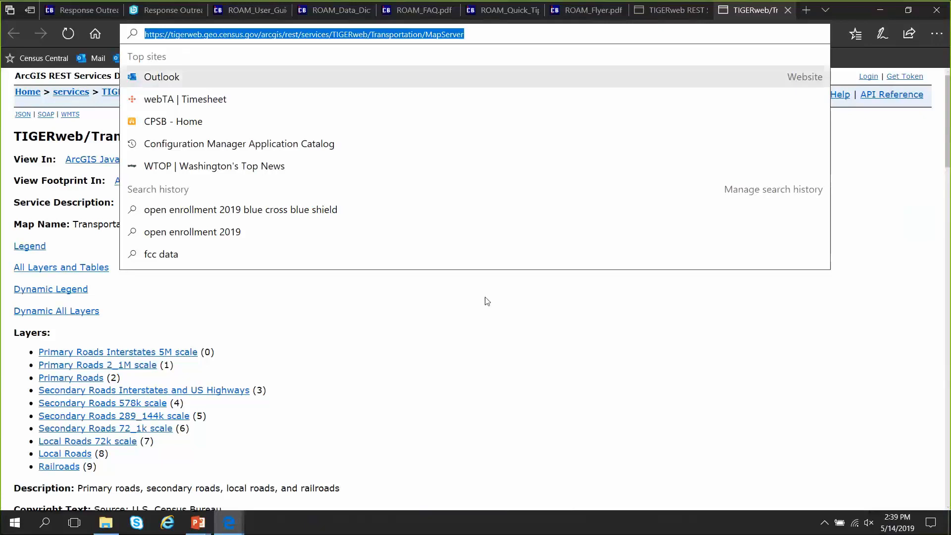
pyautogui.click(683, 395)
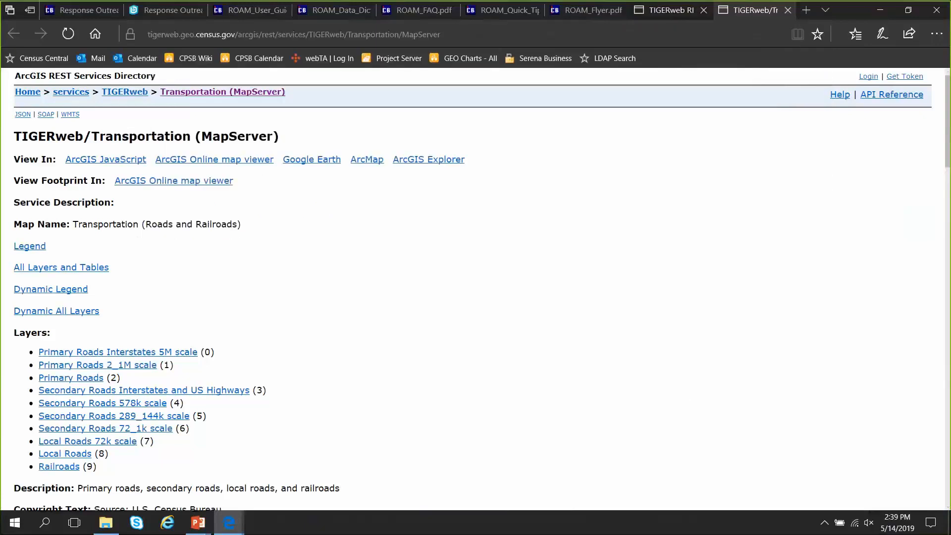
# Reopen the TIGERweb/Transportation service from the REST Services list and return to the ROAM map's Add Data window
pyautogui.click(672, 13)
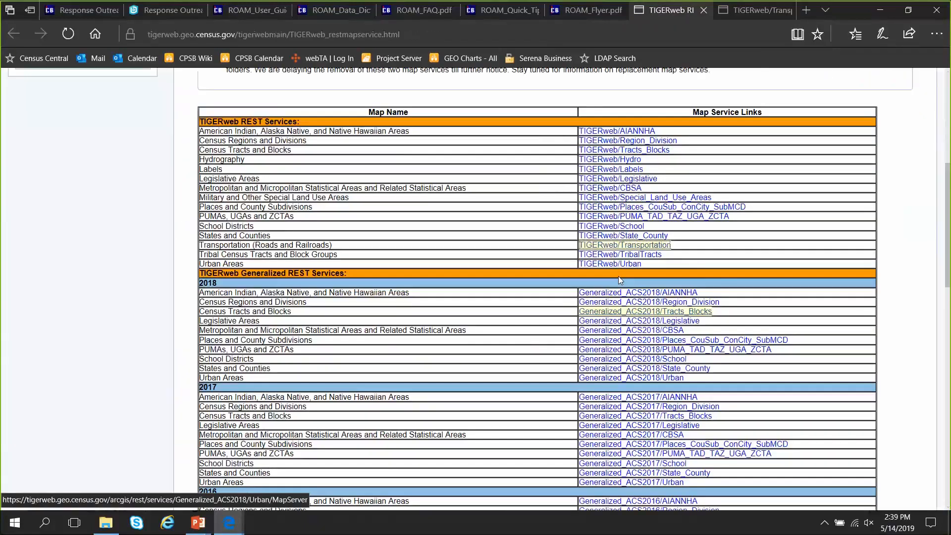
pyautogui.click(629, 246)
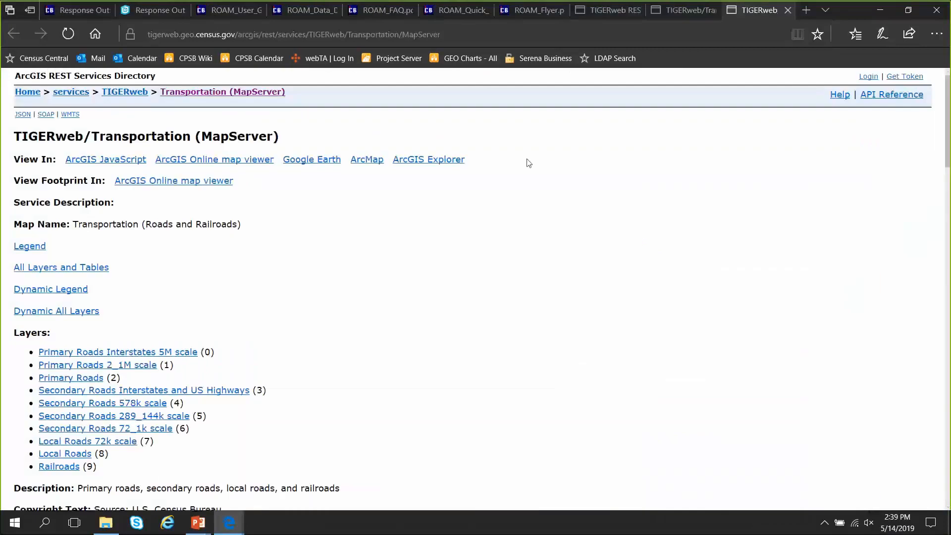
pyautogui.click(152, 11)
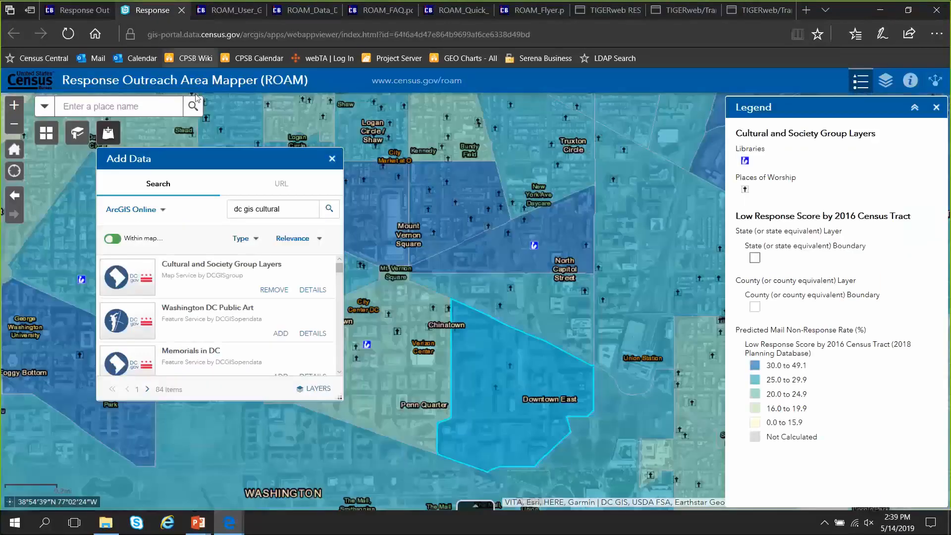
# Add the copied TIGERweb/Transportation/MapServer URL as an ArcGIS Server Web Service and close the Add Data window
pyautogui.click(282, 185)
pyautogui.click(294, 272)
pyautogui.hotkey('ctrl', 'v')
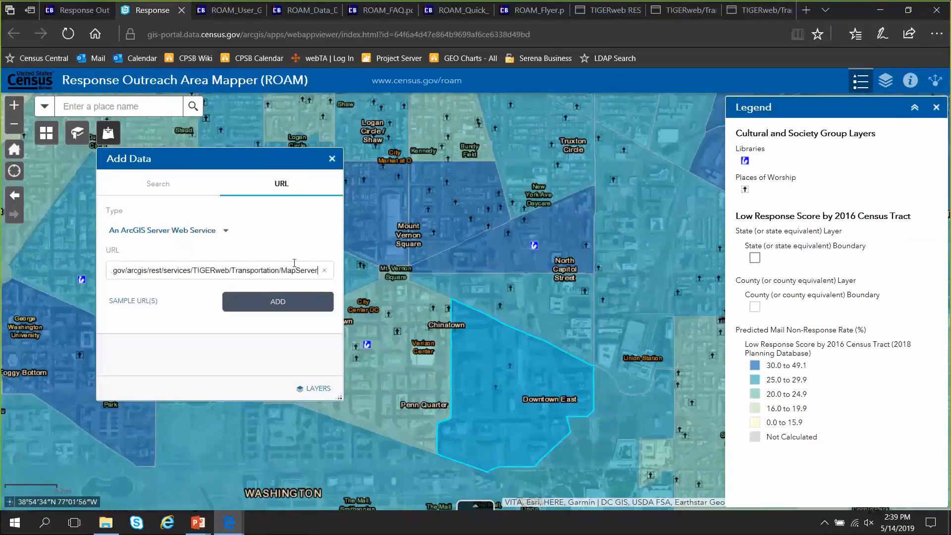
pyautogui.click(290, 309)
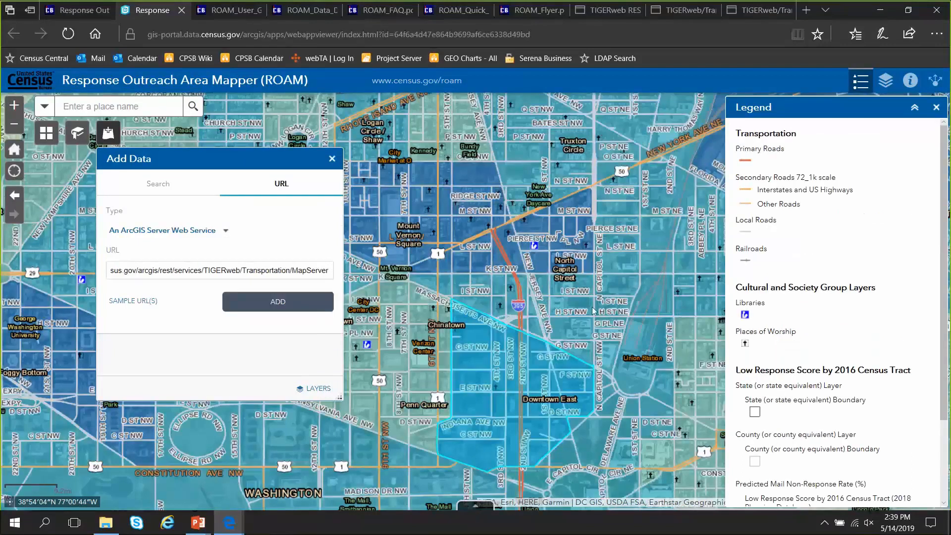
pyautogui.click(332, 158)
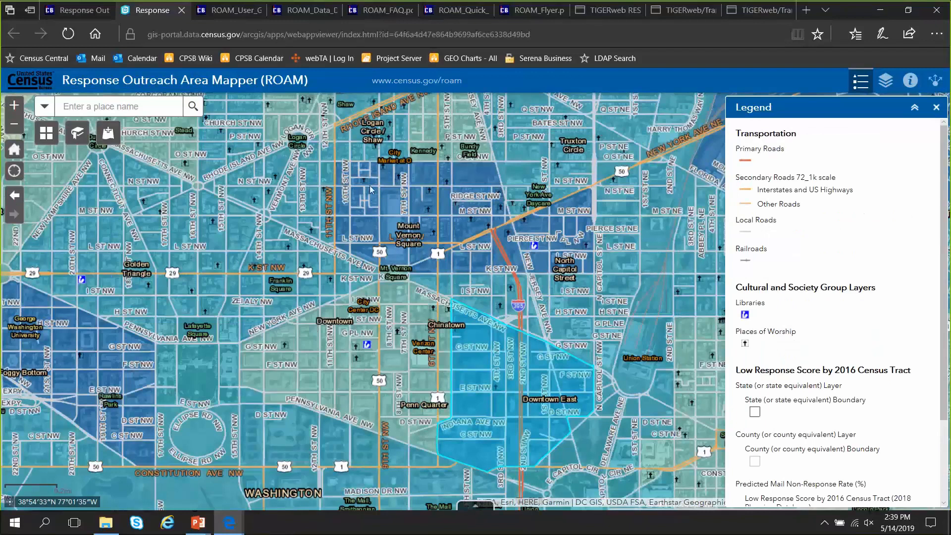
# Hide the Cultural and Society Group Layers, and toggle the Transportation layer off and back on
pyautogui.moveTo(557, 260); pyautogui.dragTo(555, 260)
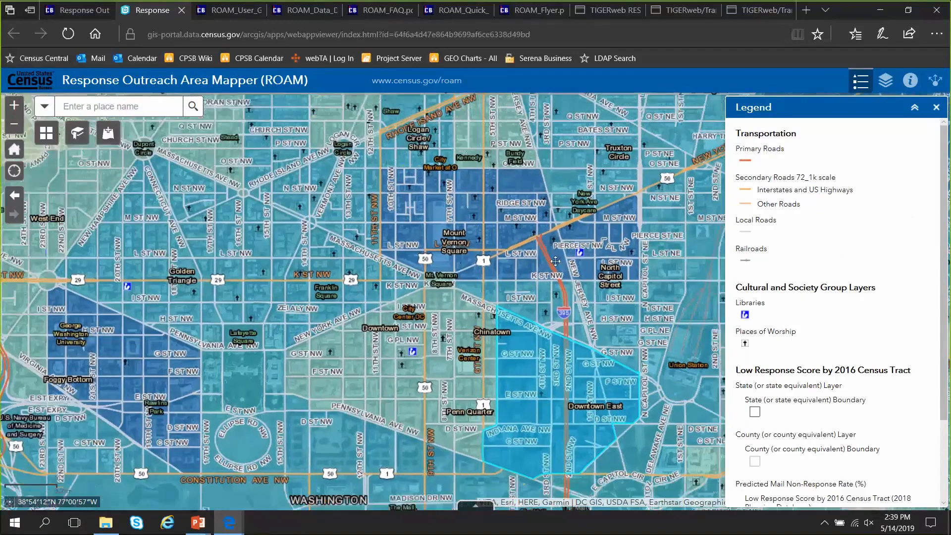
pyautogui.click(886, 80)
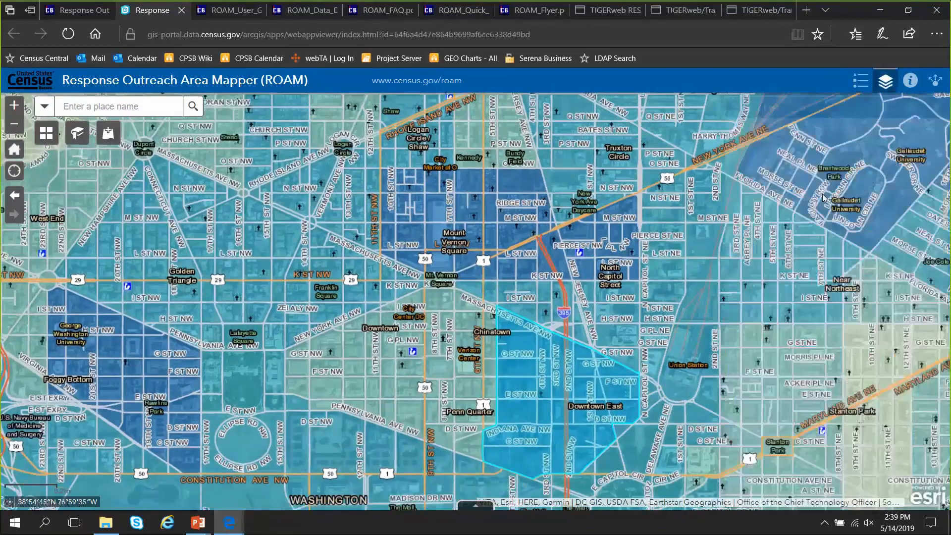
pyautogui.click(749, 182)
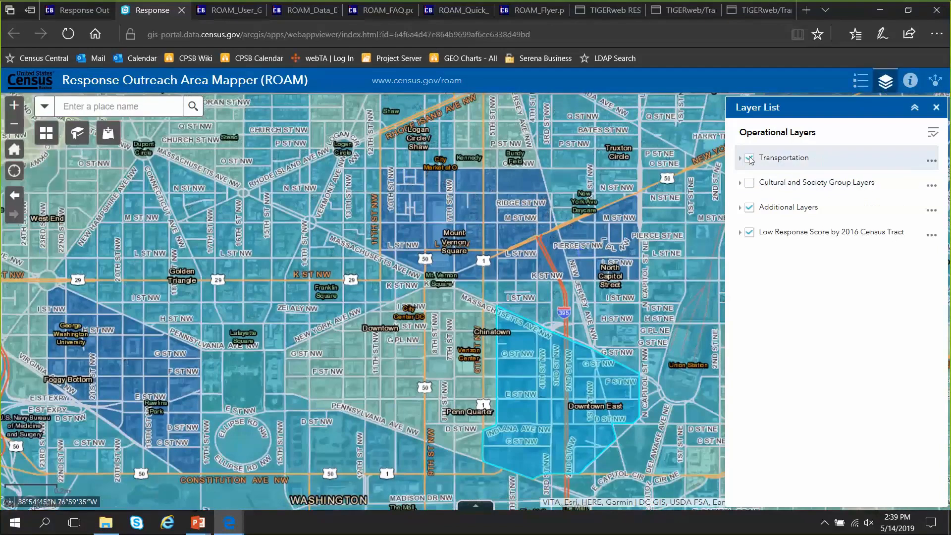
pyautogui.click(750, 158)
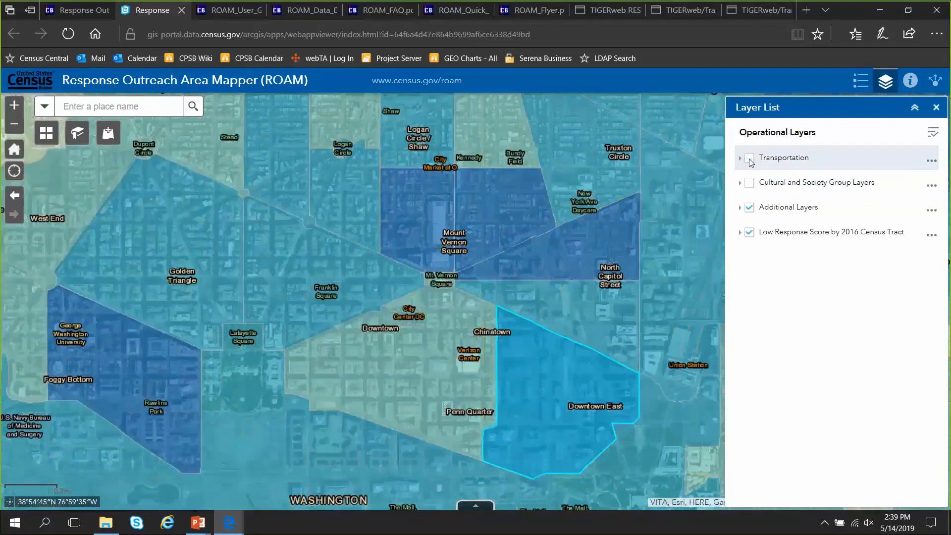
pyautogui.click(750, 158)
# Show the legend and examine the Transportation roads around Downtown East and Union Station
pyautogui.click(861, 81)
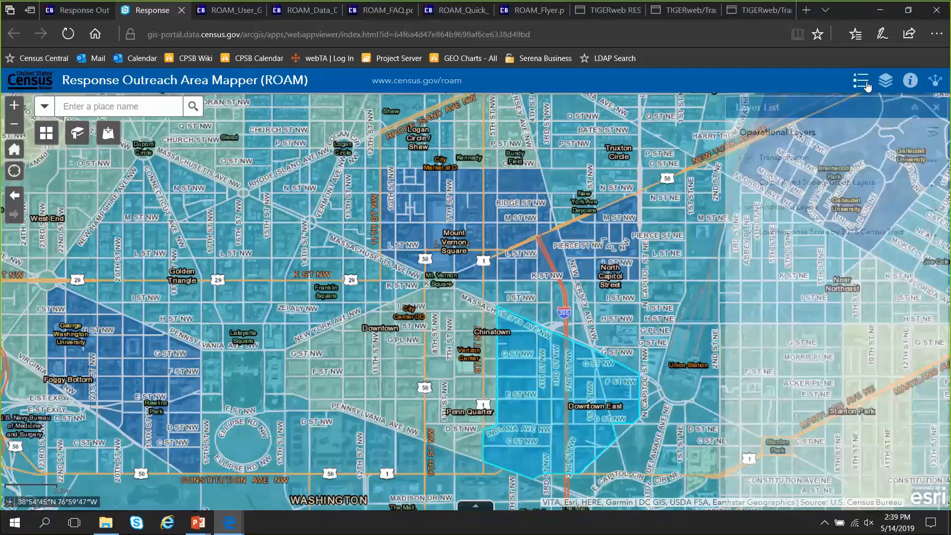
pyautogui.scroll(2, 575, 266)
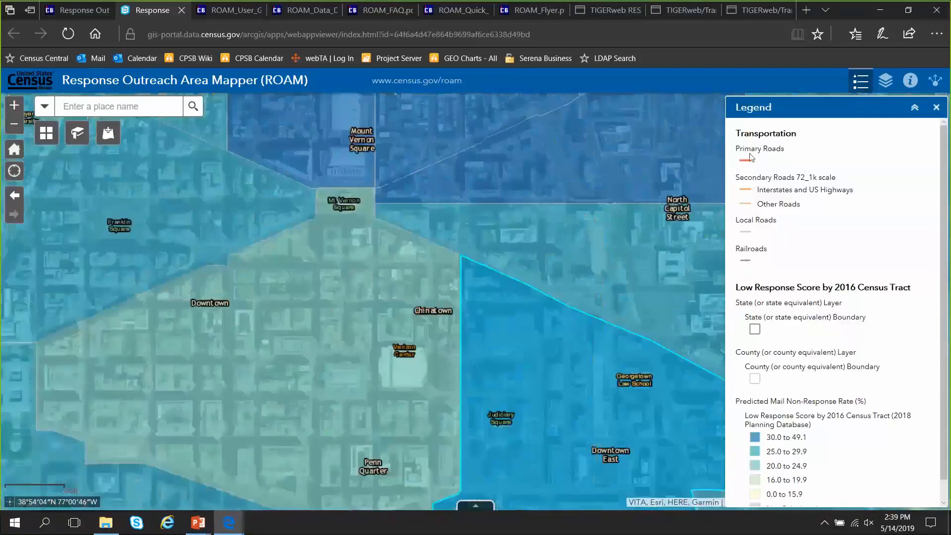
pyautogui.scroll(-1, 566, 224)
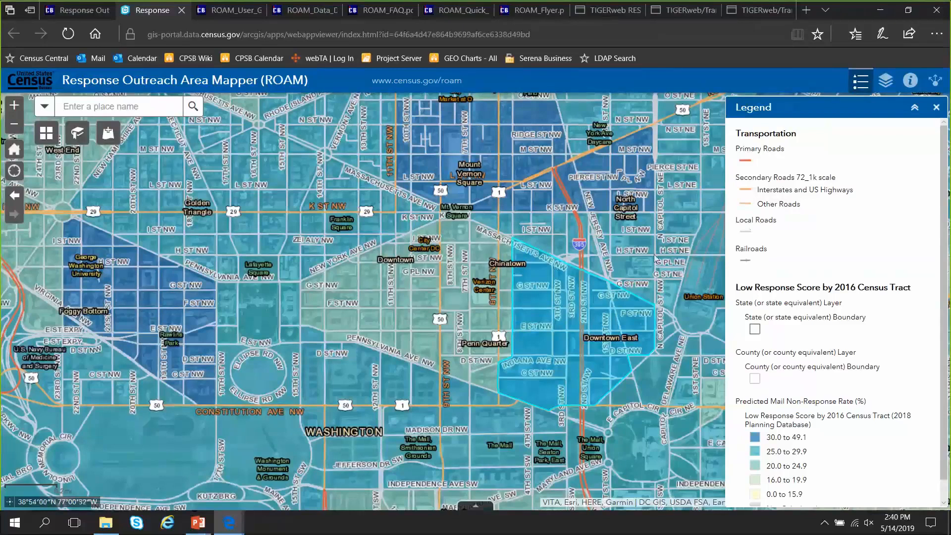
pyautogui.moveTo(637, 252); pyautogui.dragTo(401, 212)
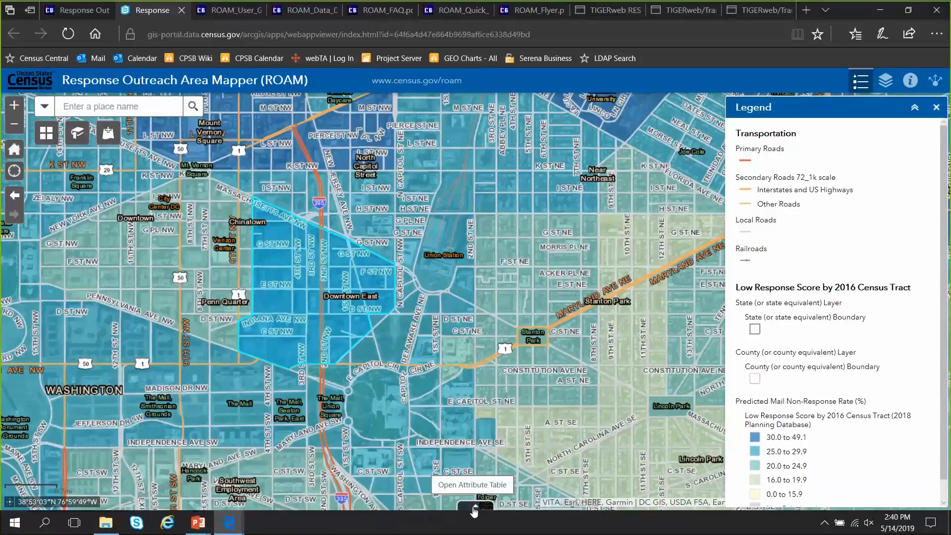
# Look through the ROAM User Guide from the Add Data section back to its title page
pyautogui.click(229, 11)
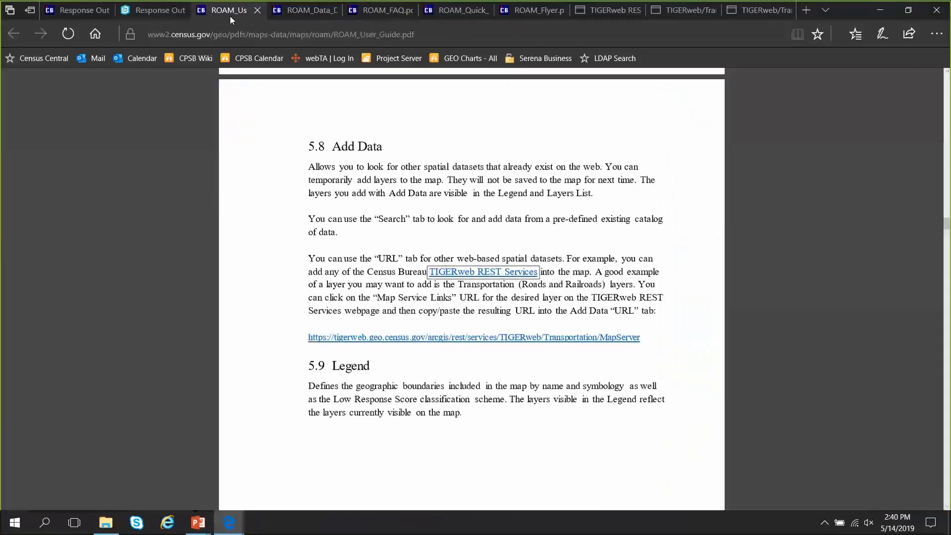
pyautogui.scroll(3, 563, 198)
pyautogui.scroll(16, 562, 204)
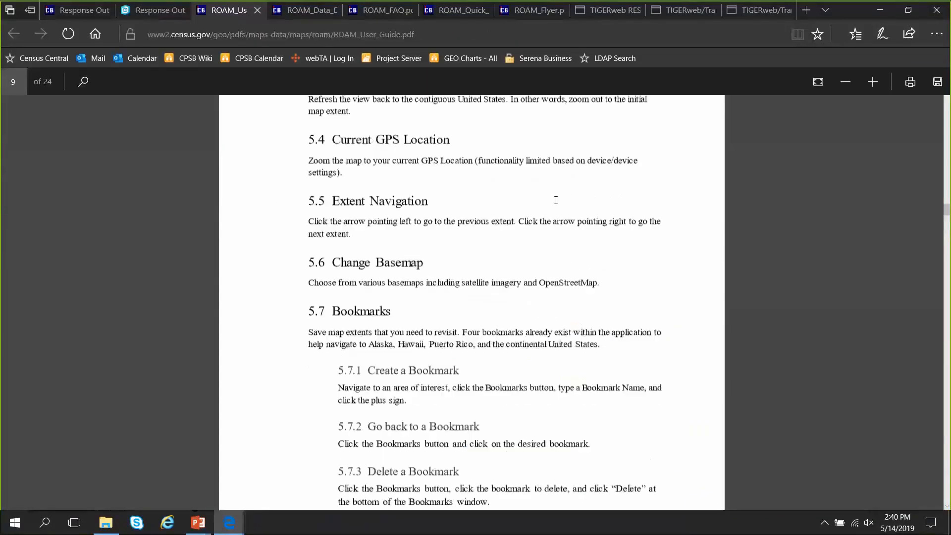
pyautogui.moveTo(947, 194); pyautogui.dragTo(940, 96)
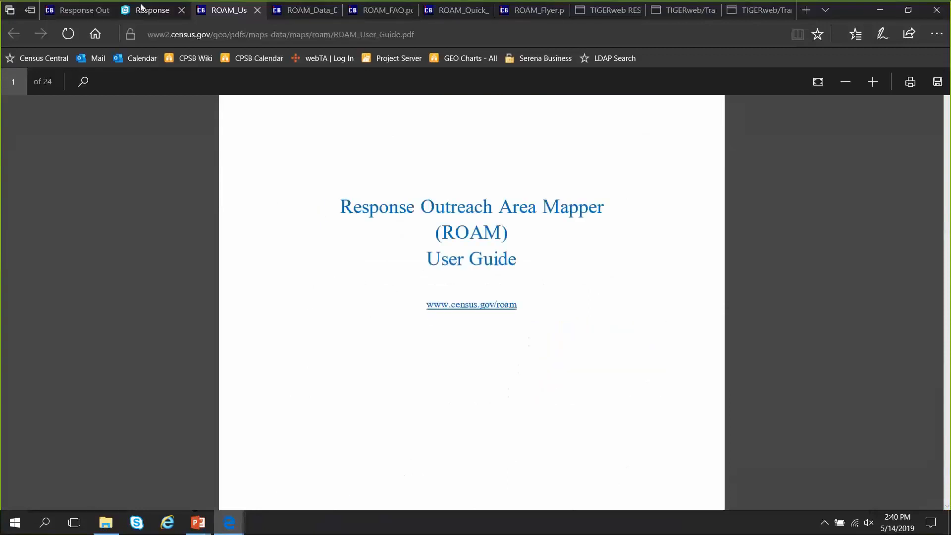
# Examine the ROAM Data Dictionary's column names, descriptions and data sources, highlighting the GEOID entry, and return to its first page
pyautogui.click(310, 14)
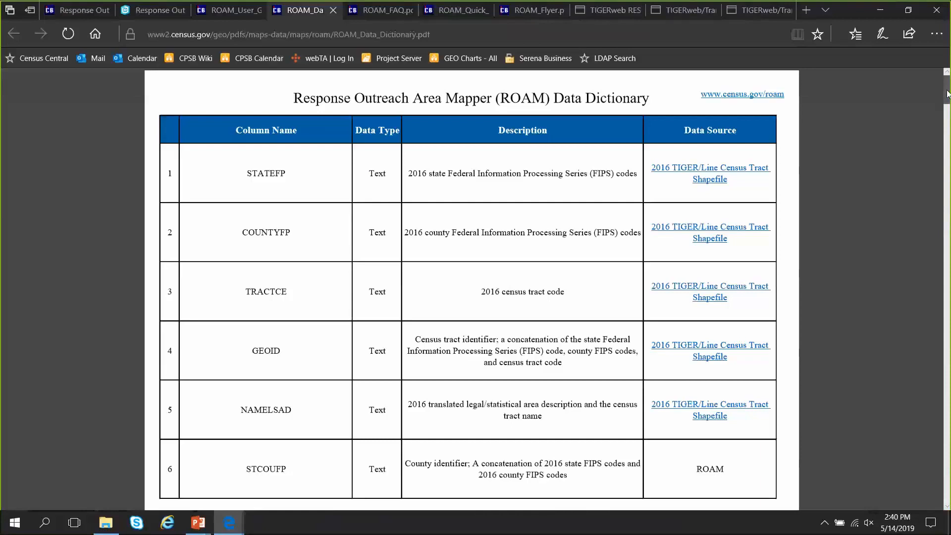
pyautogui.scroll(-1, 454, 287)
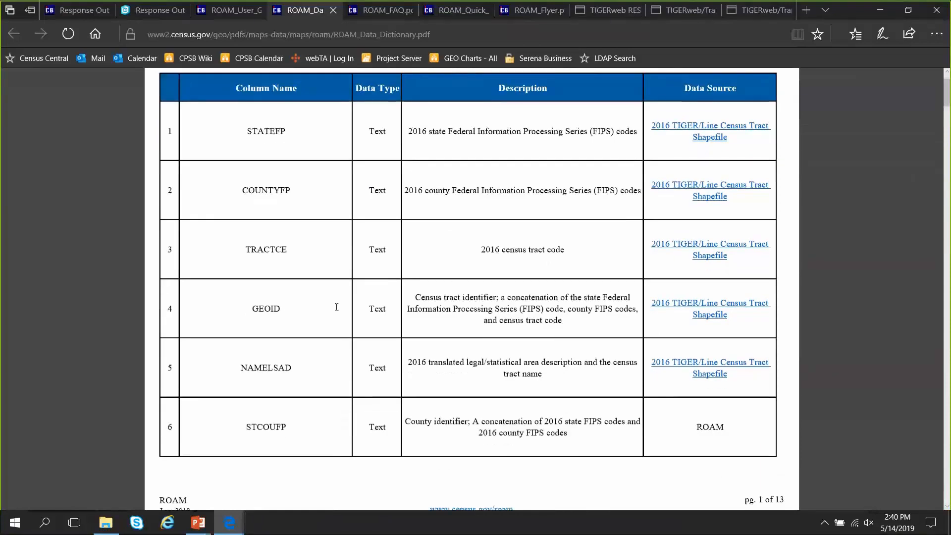
pyautogui.doubleClick(274, 309)
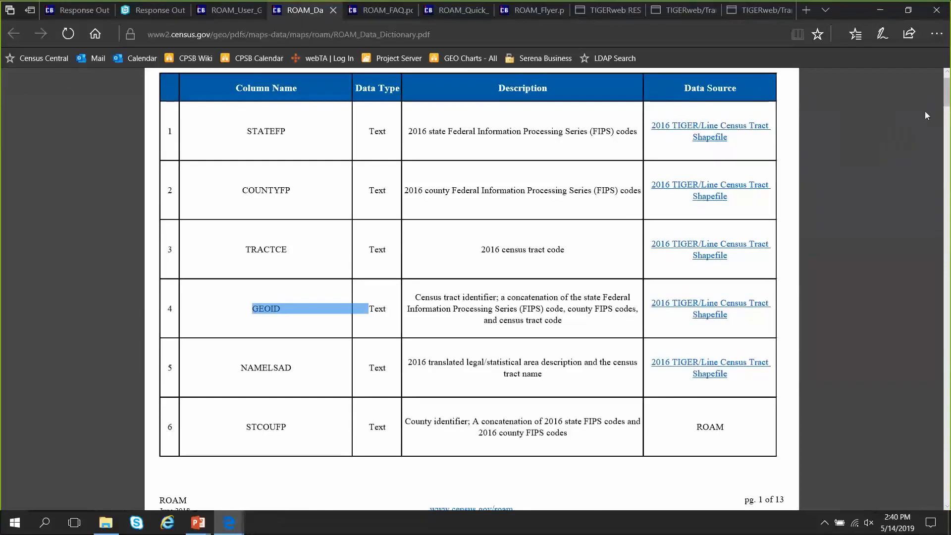
pyautogui.moveTo(946, 101); pyautogui.dragTo(946, 150)
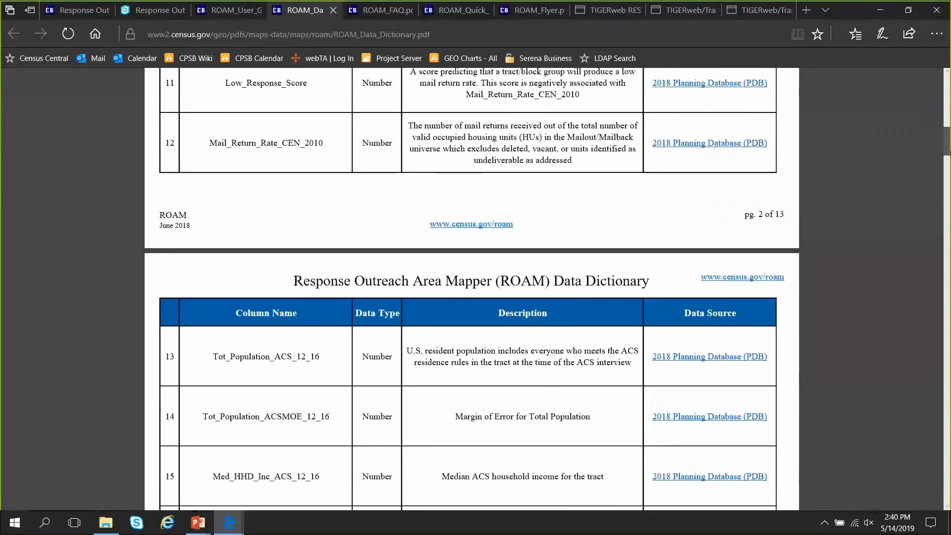
pyautogui.scroll(-6, 432, 166)
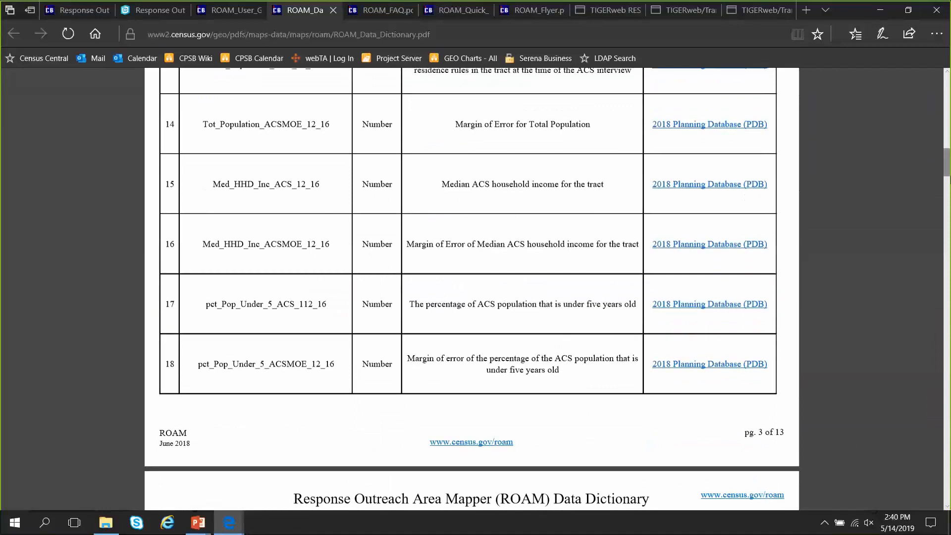
pyautogui.scroll(-5, 948, 190)
pyautogui.scroll(-4, 947, 190)
pyautogui.scroll(-3, 947, 196)
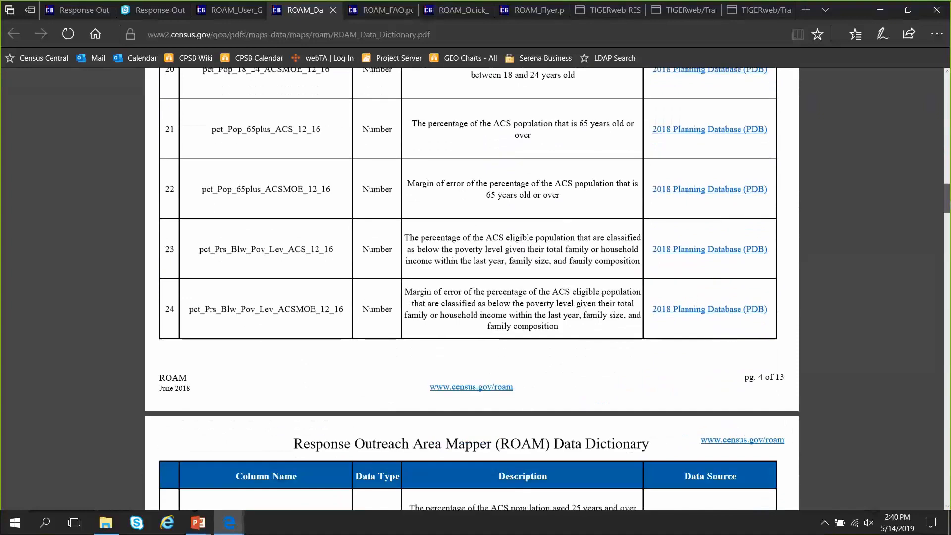
pyautogui.scroll(-4, 947, 194)
pyautogui.scroll(10, 946, 183)
pyautogui.moveTo(946, 185); pyautogui.dragTo(263, 85)
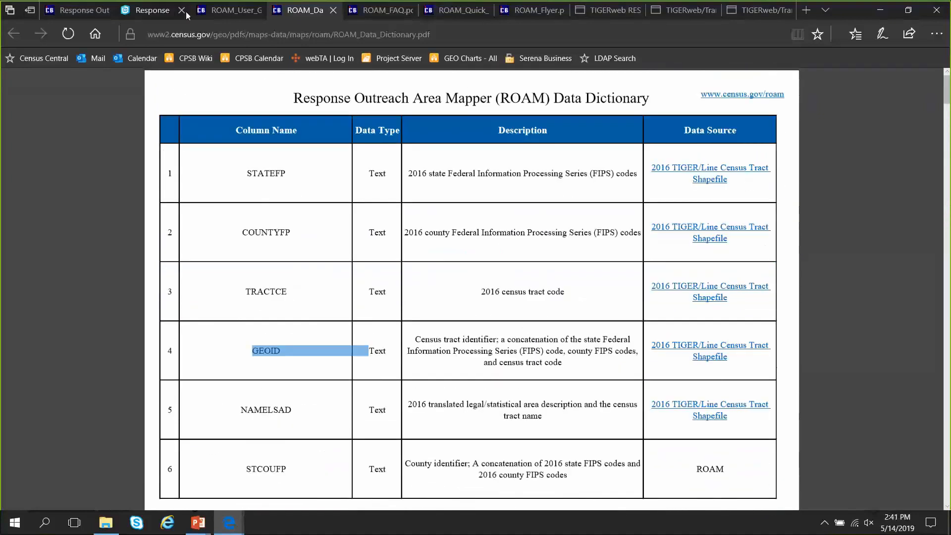
# View the ROAM FAQ document and the Quick Tips Guide
pyautogui.click(372, 11)
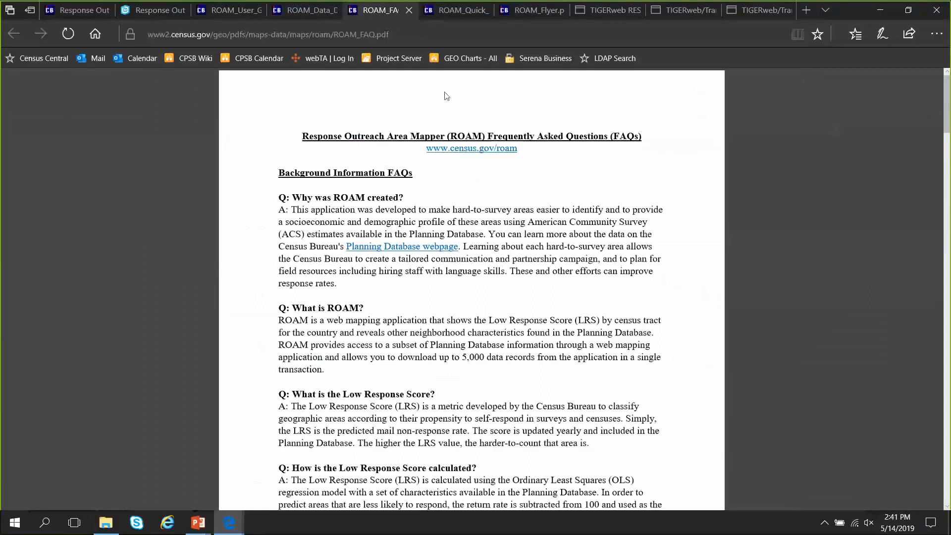
pyautogui.click(446, 18)
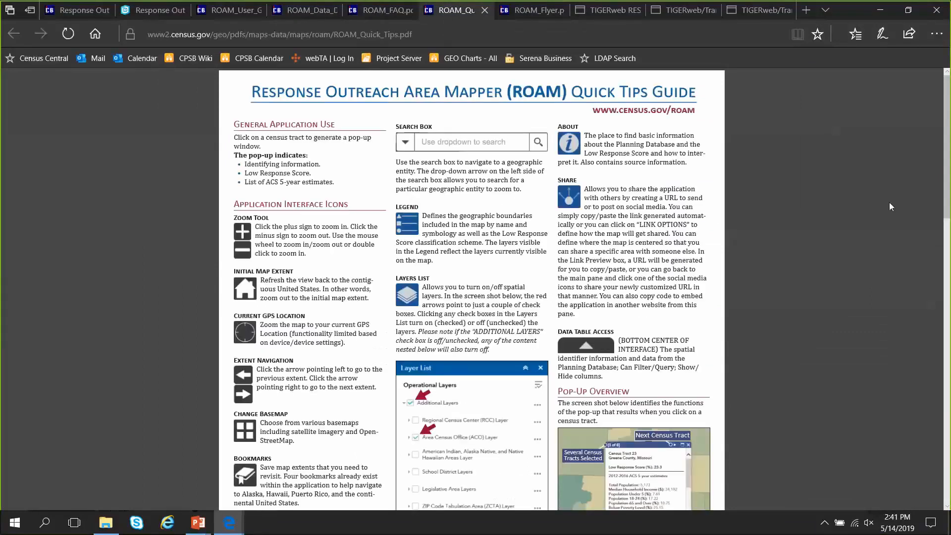
pyautogui.moveTo(949, 92); pyautogui.dragTo(911, 81)
# Read through the ROAM Flyer to its end and return to its beginning
pyautogui.click(549, 14)
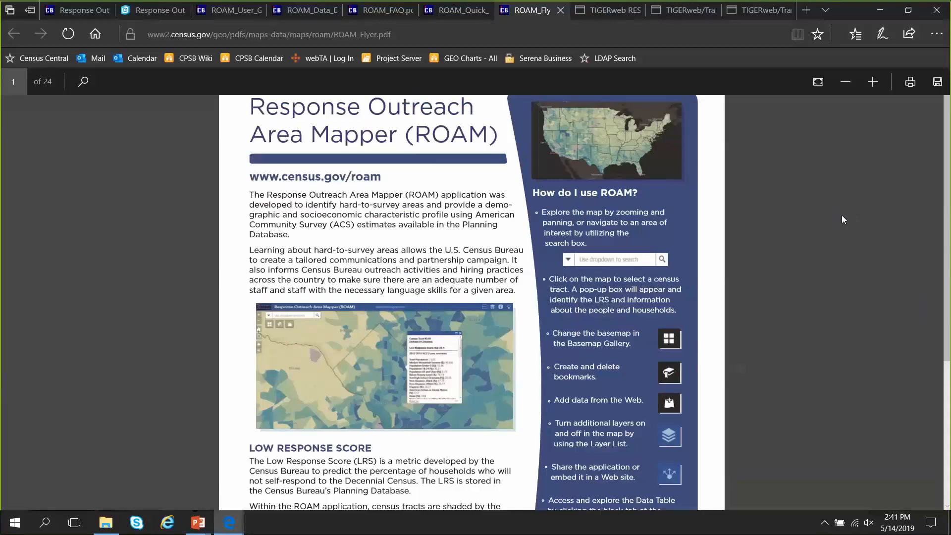
pyautogui.scroll(-5, 842, 219)
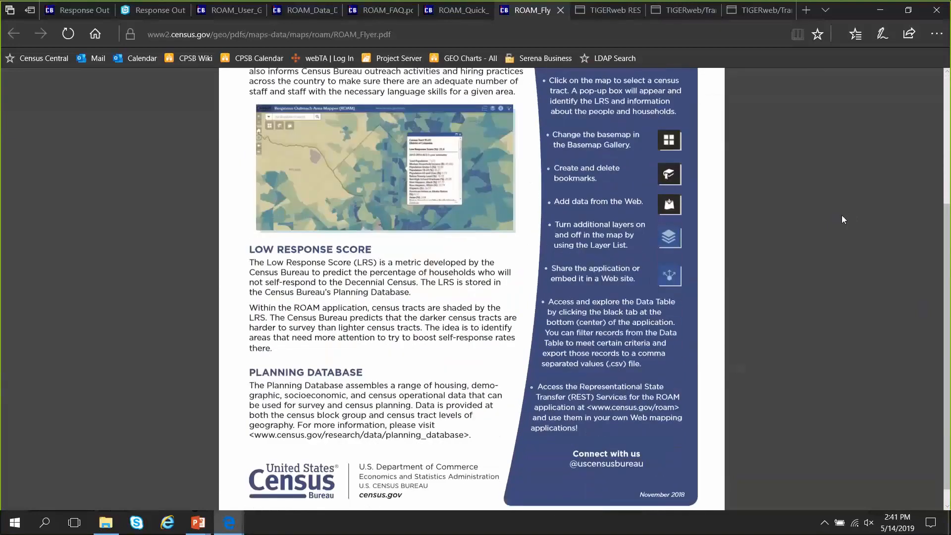
pyautogui.scroll(5, 843, 219)
pyautogui.scroll(1, 840, 216)
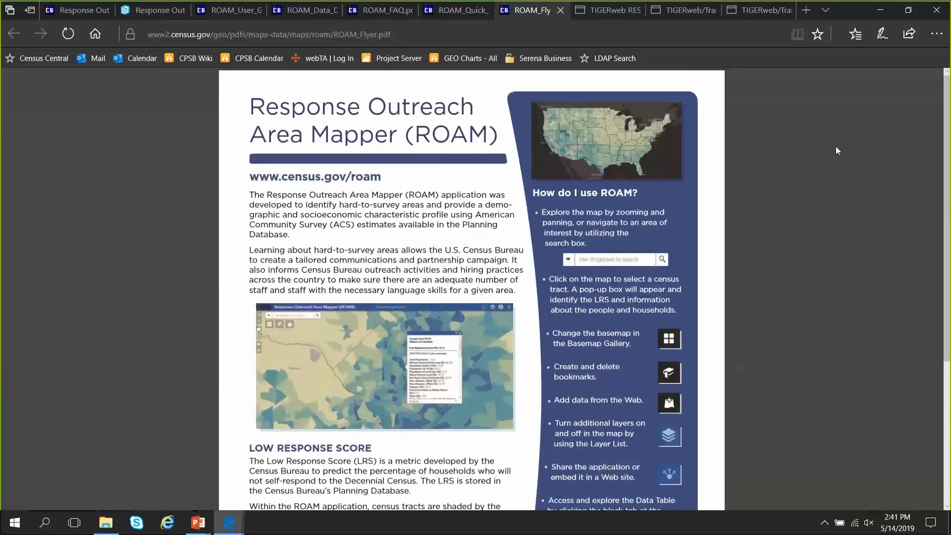
# Return to the ROAM map and open the 2016 Census Tract attribute table below the area south of Downtown East
pyautogui.click(159, 13)
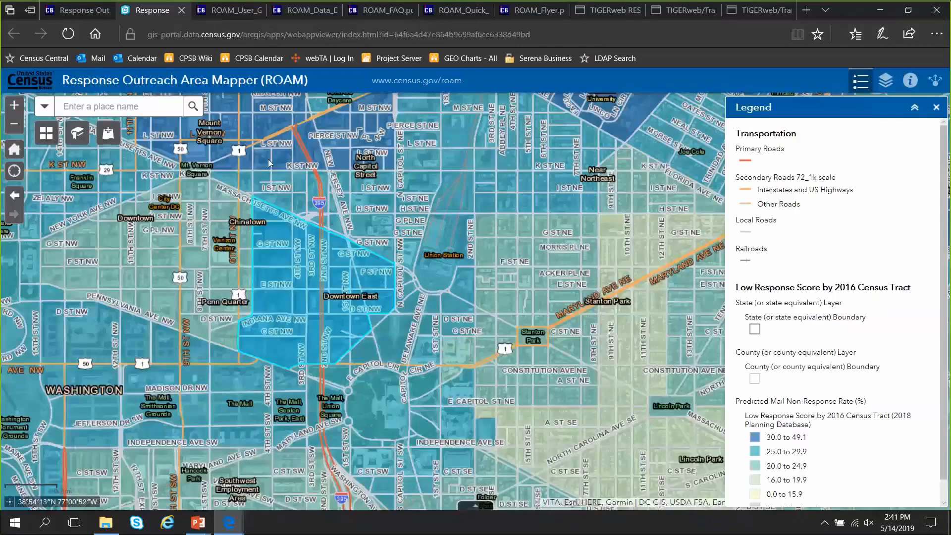
pyautogui.moveTo(492, 429); pyautogui.dragTo(604, 270)
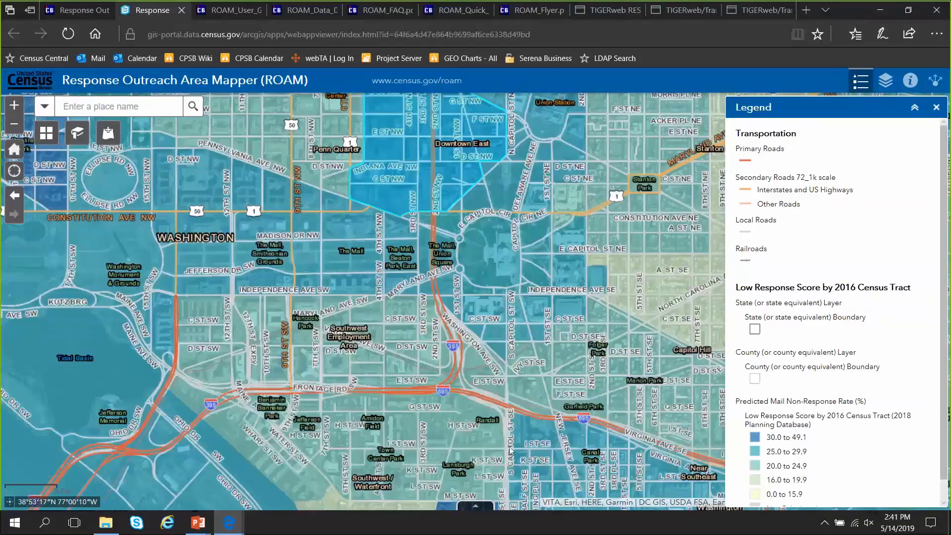
pyautogui.click(475, 507)
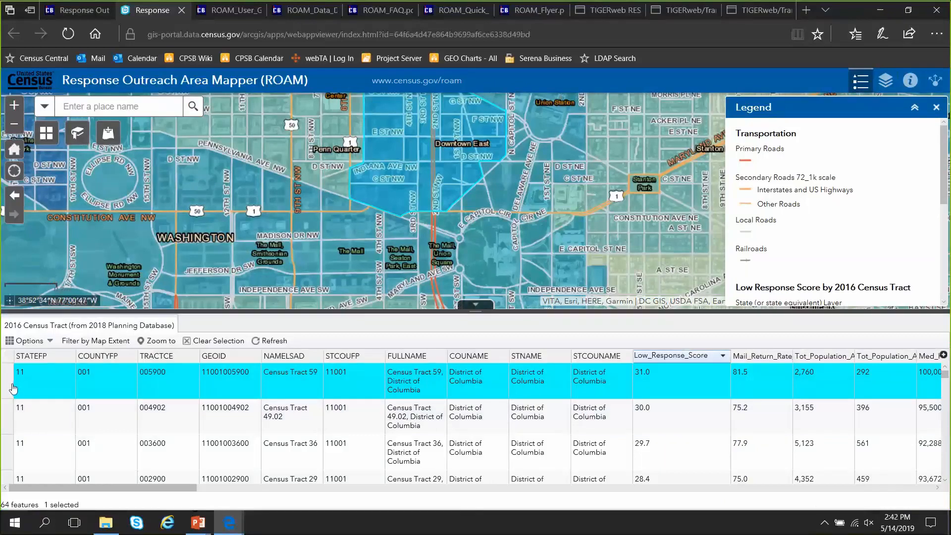
# Review the census tract table's filter expressions, cancel the filter window, and clear the selected record
pyautogui.click(25, 341)
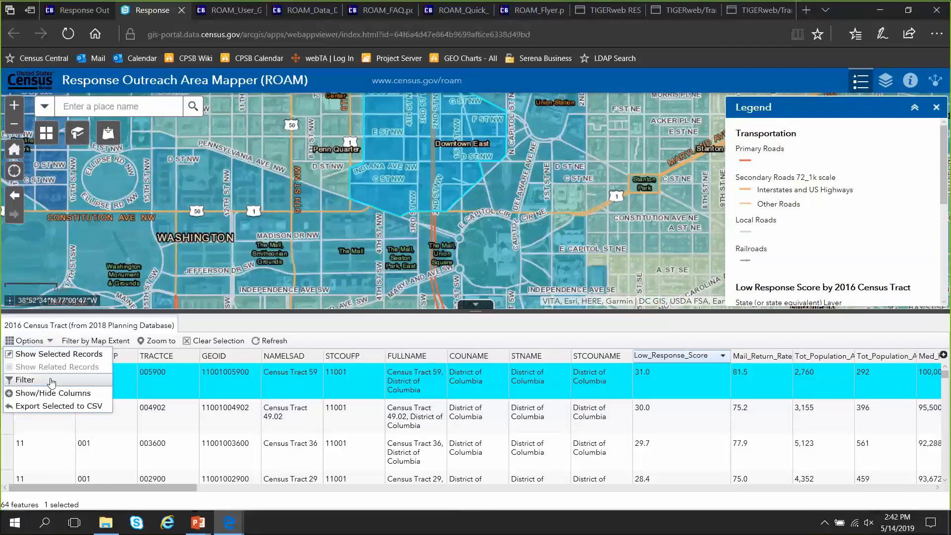
pyautogui.click(51, 381)
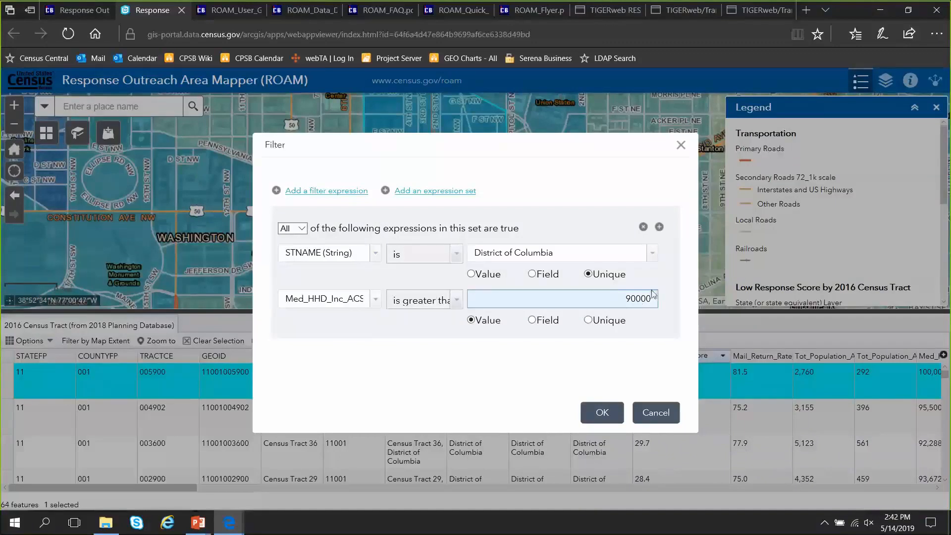
pyautogui.click(656, 417)
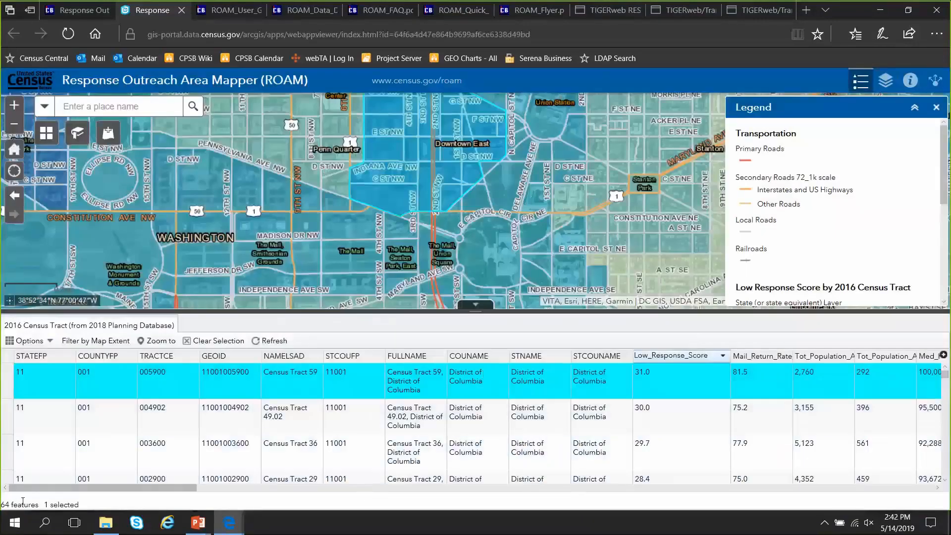
pyautogui.click(208, 342)
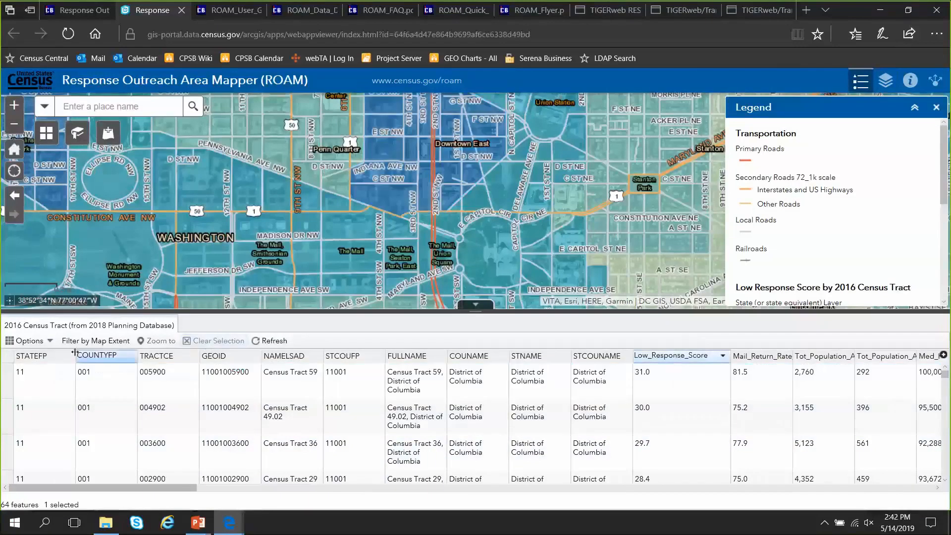
# Collapse the census tract attribute table and hide the Transportation layer on the map
pyautogui.click(45, 341)
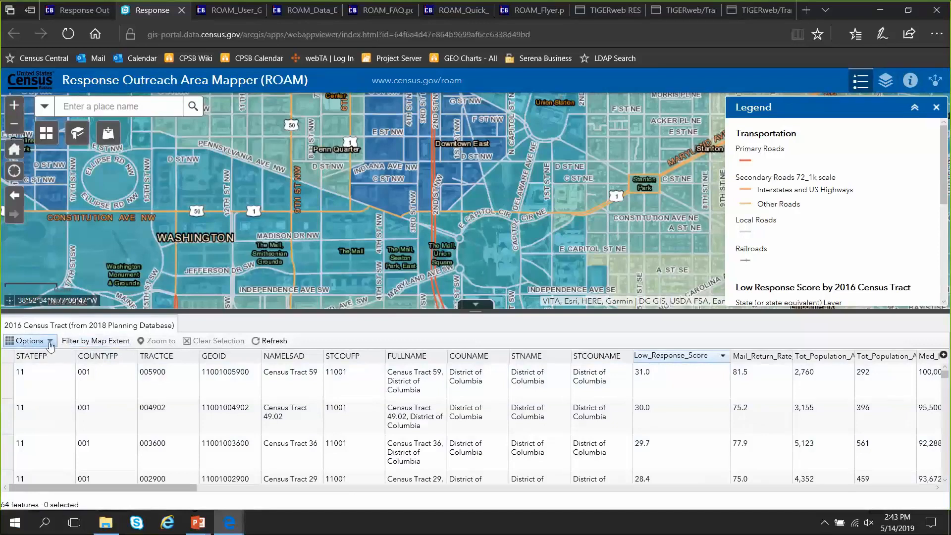
pyautogui.click(484, 307)
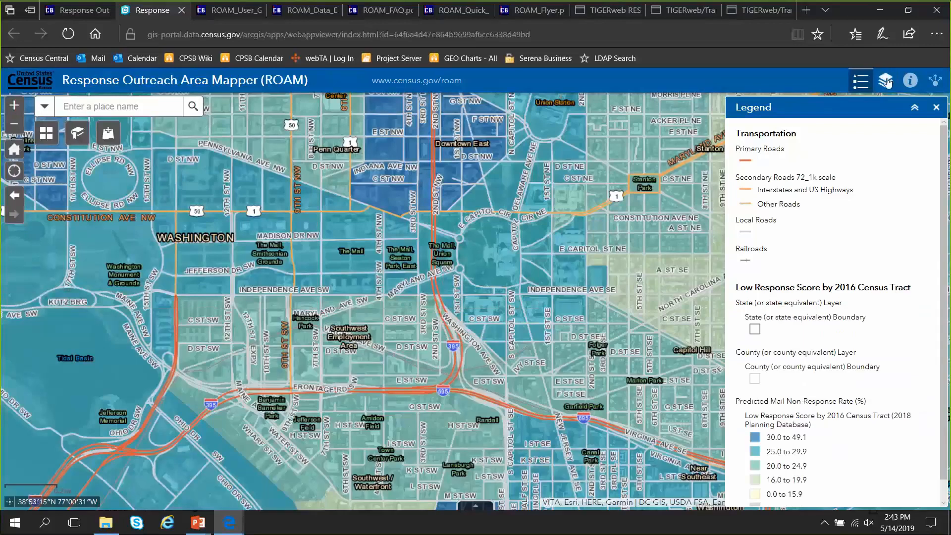
pyautogui.click(886, 82)
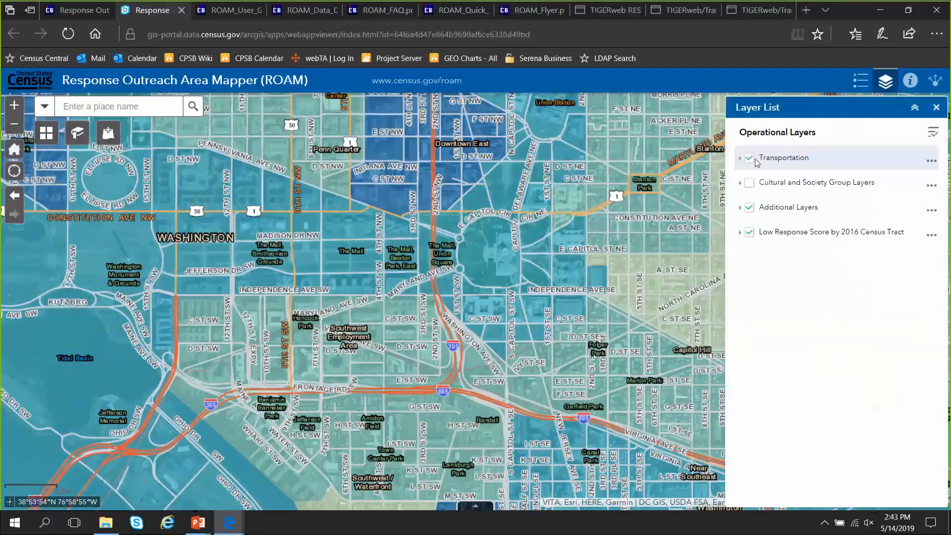
pyautogui.click(749, 208)
pyautogui.scroll(-1, 552, 315)
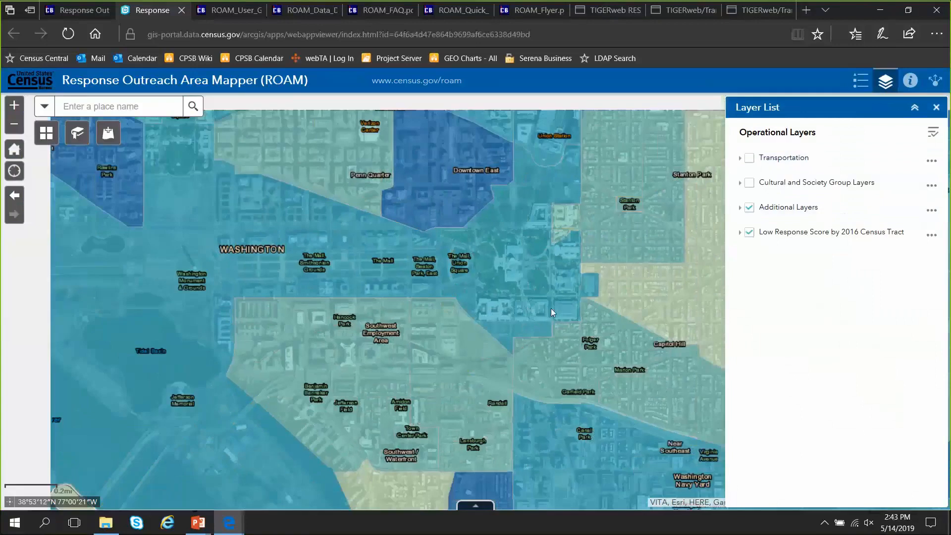
pyautogui.scroll(-1, 558, 255)
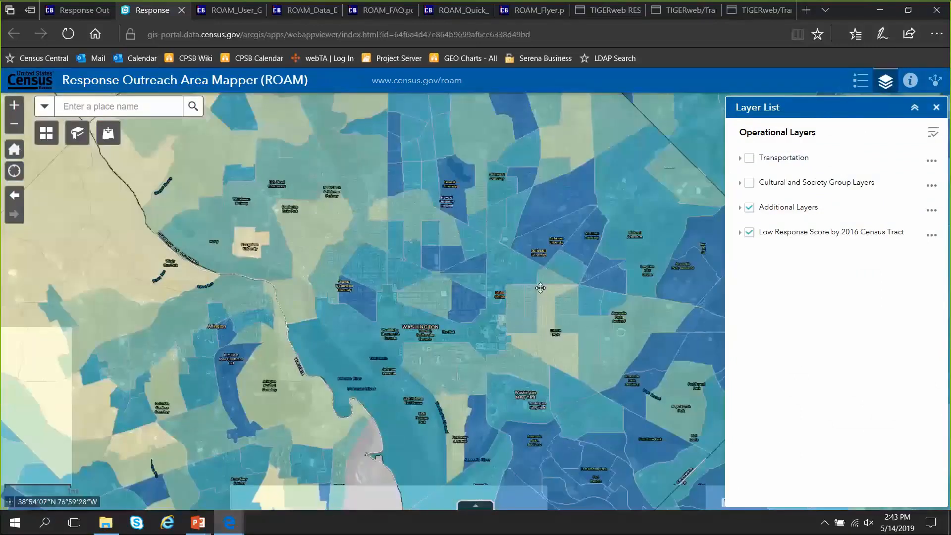
pyautogui.scroll(-1, 595, 322)
pyautogui.scroll(-1, 545, 316)
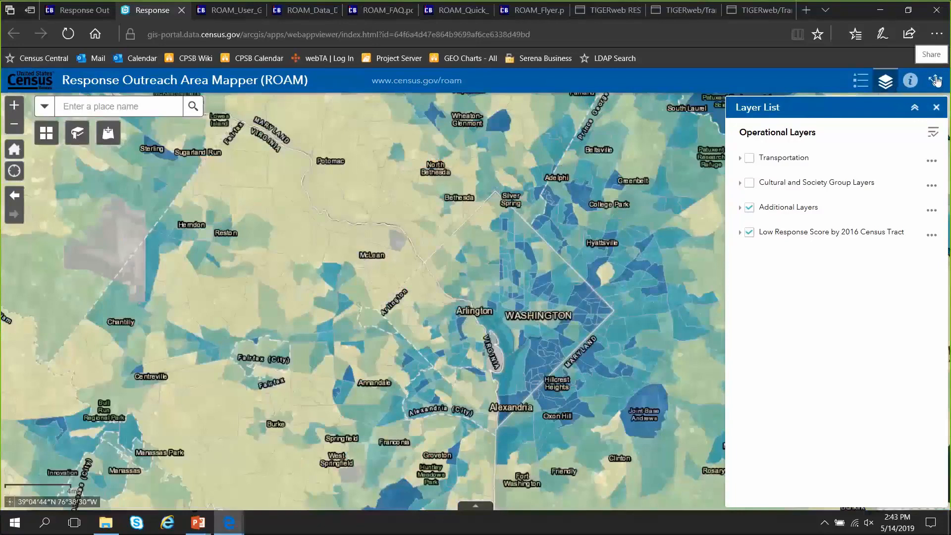
# Open the app's sharing options and select the entire code for embedding the map in a website
pyautogui.click(936, 81)
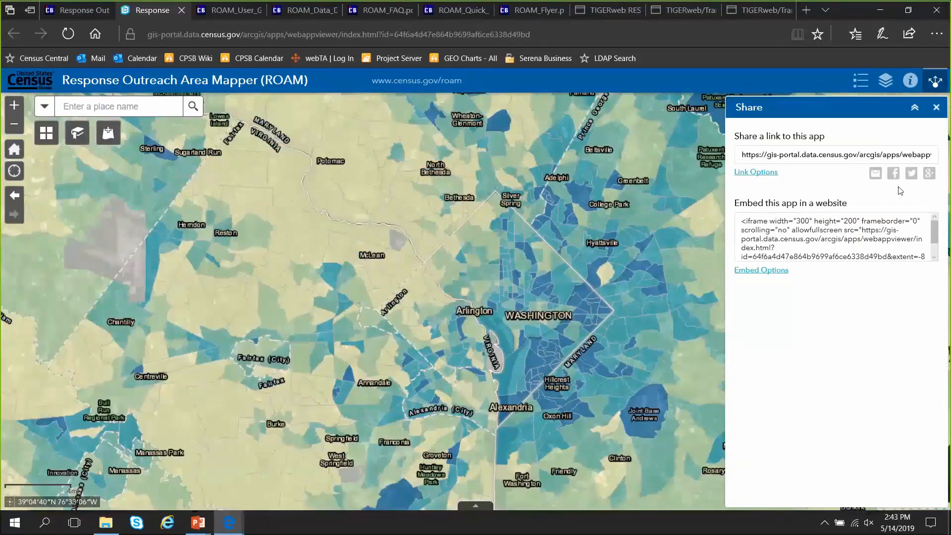
pyautogui.moveTo(610, 266); pyautogui.dragTo(548, 252)
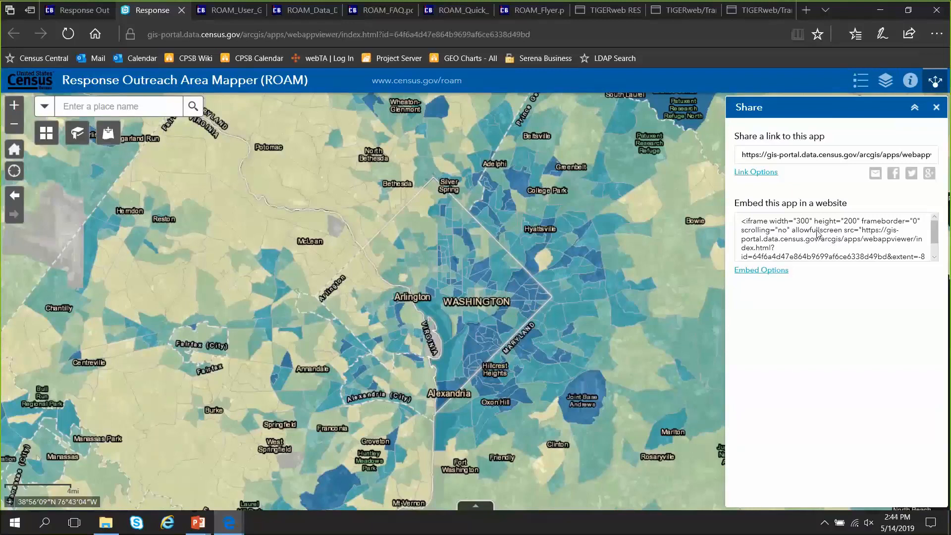
pyautogui.click(818, 234)
pyautogui.hotkey('ctrl', 'a')
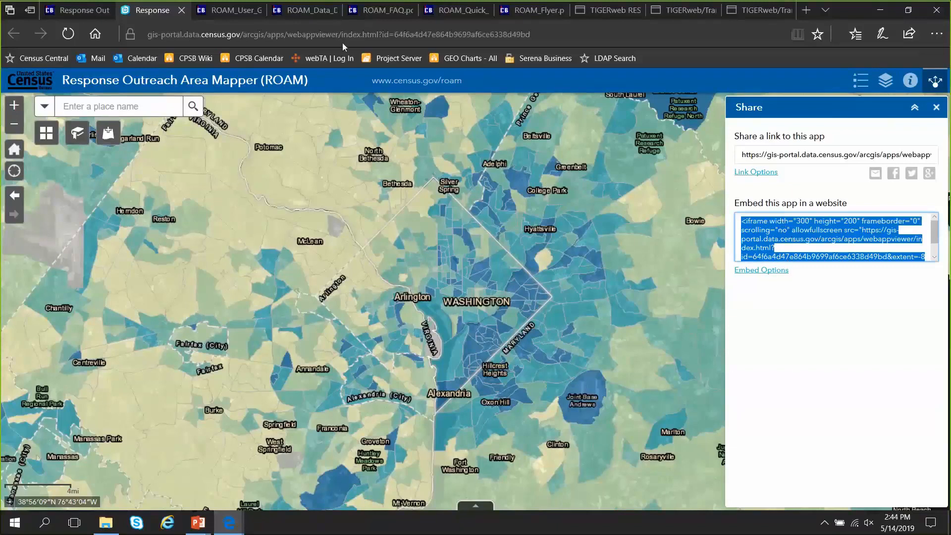
# Switch to the census.gov/roam page, dismiss the embedded application's splash screen and review the embedded map
pyautogui.click(86, 14)
pyautogui.scroll(5, 665, 190)
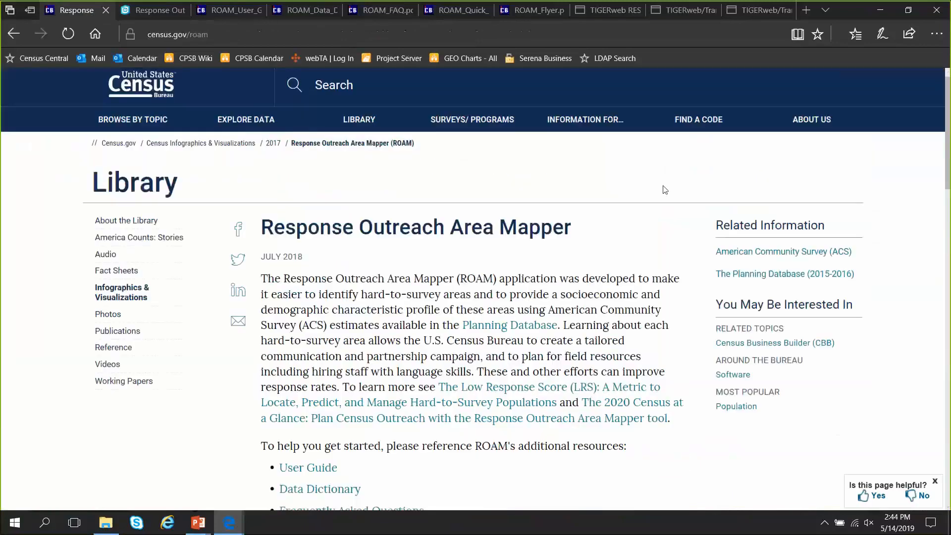
pyautogui.scroll(-10, 665, 190)
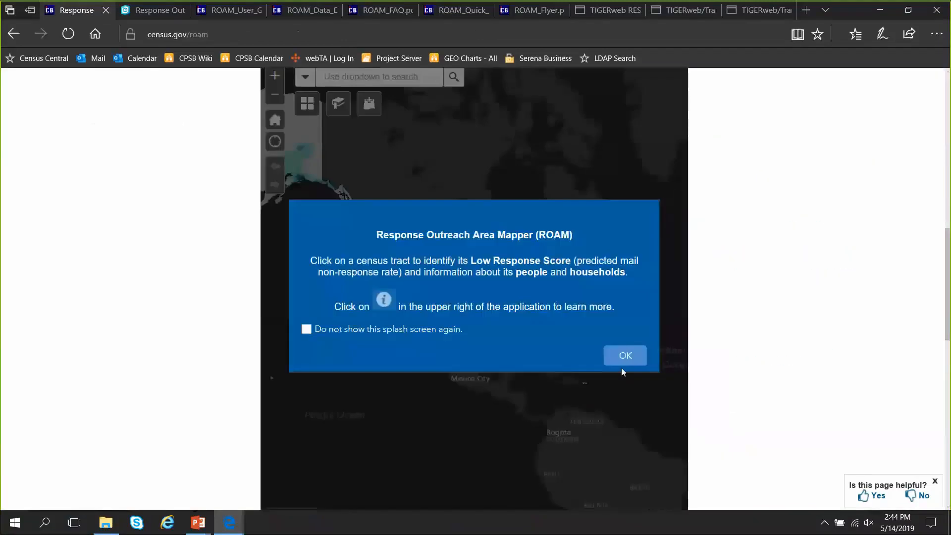
pyautogui.click(626, 356)
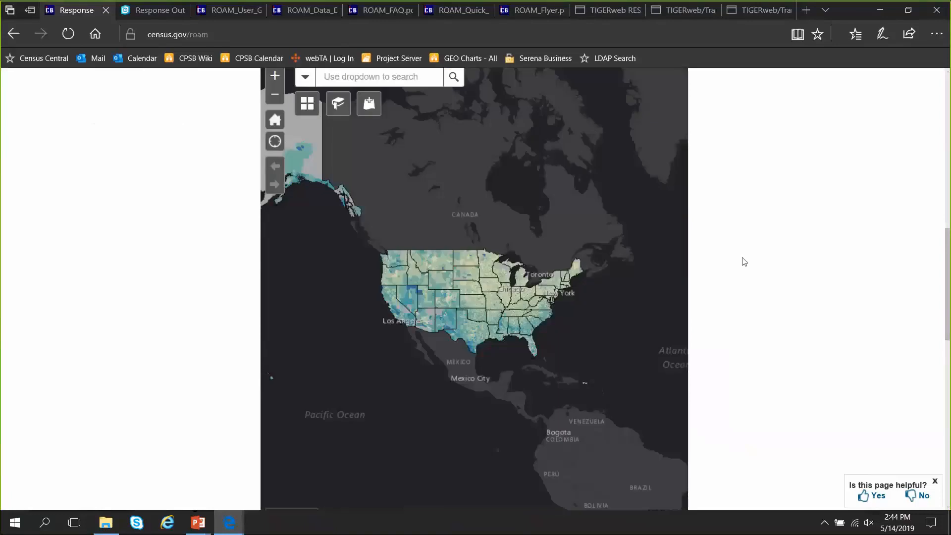
pyautogui.scroll(4, 738, 261)
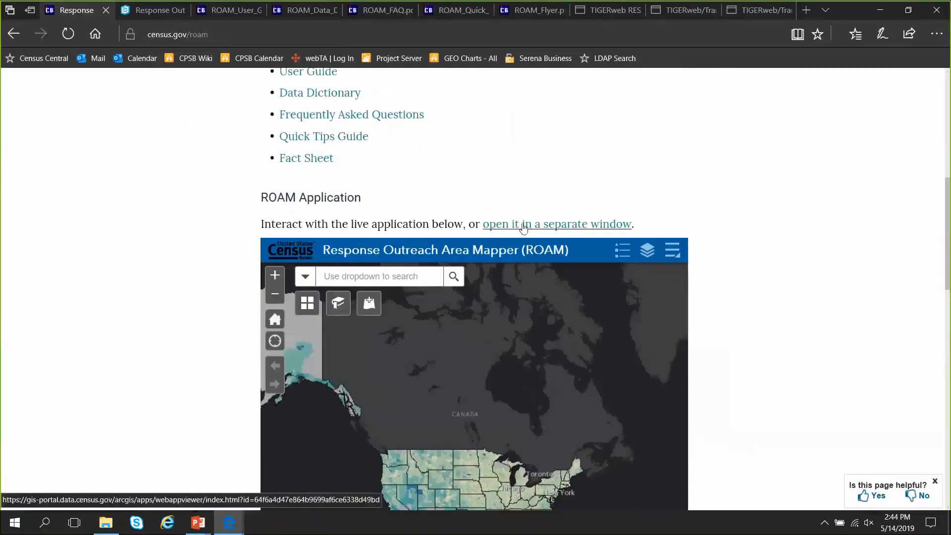
pyautogui.scroll(-4, 727, 282)
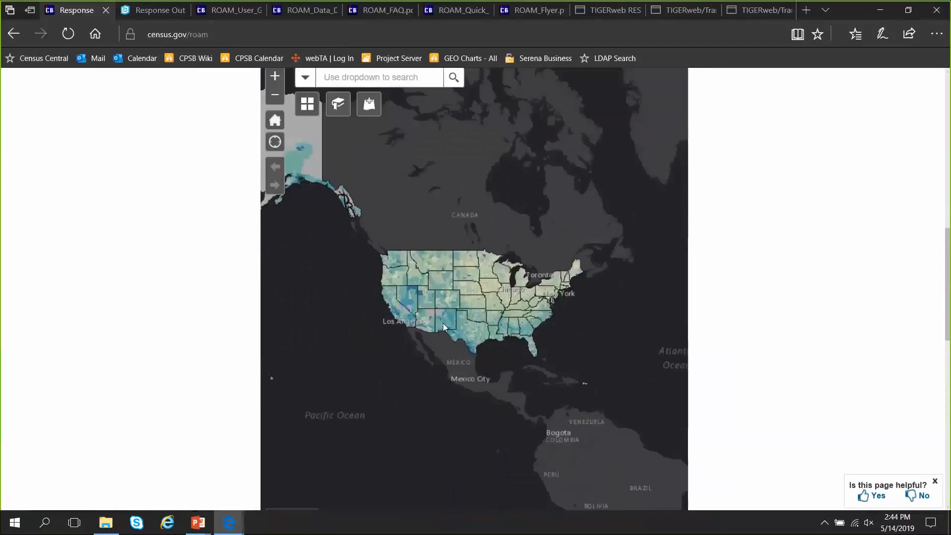
# Zoom the embedded map in on the Washington, D.C. area
pyautogui.scroll(3, 505, 305)
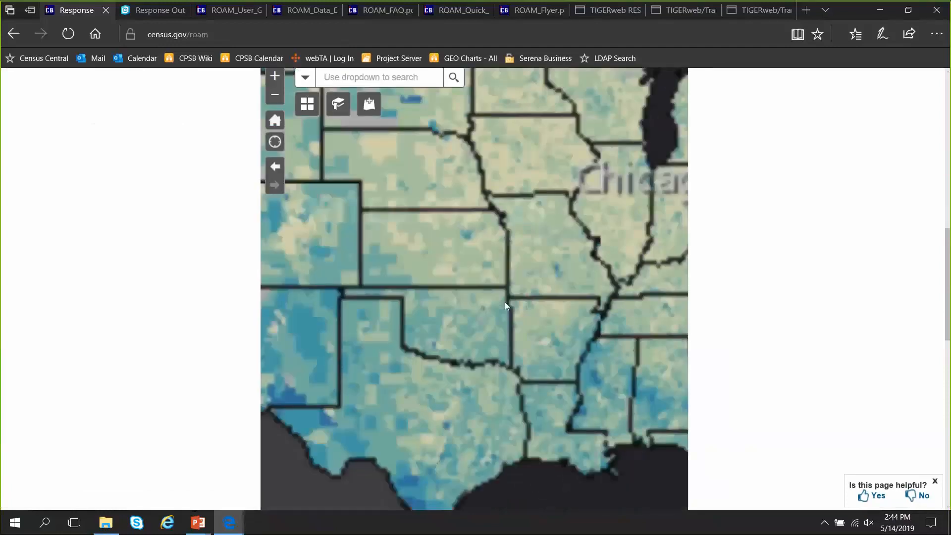
pyautogui.moveTo(614, 227); pyautogui.dragTo(398, 269)
pyautogui.moveTo(625, 228); pyautogui.dragTo(487, 268)
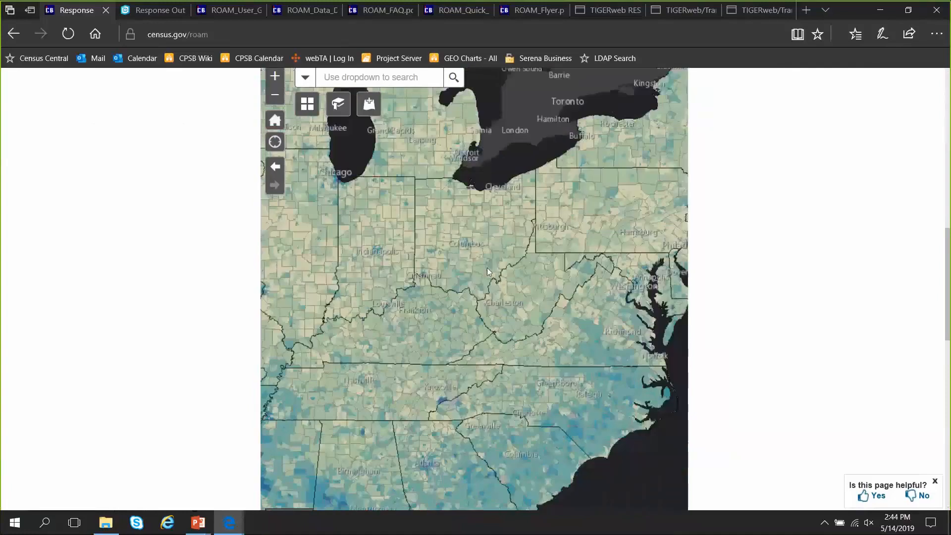
pyautogui.scroll(2, 536, 266)
pyautogui.moveTo(613, 272); pyautogui.dragTo(423, 287)
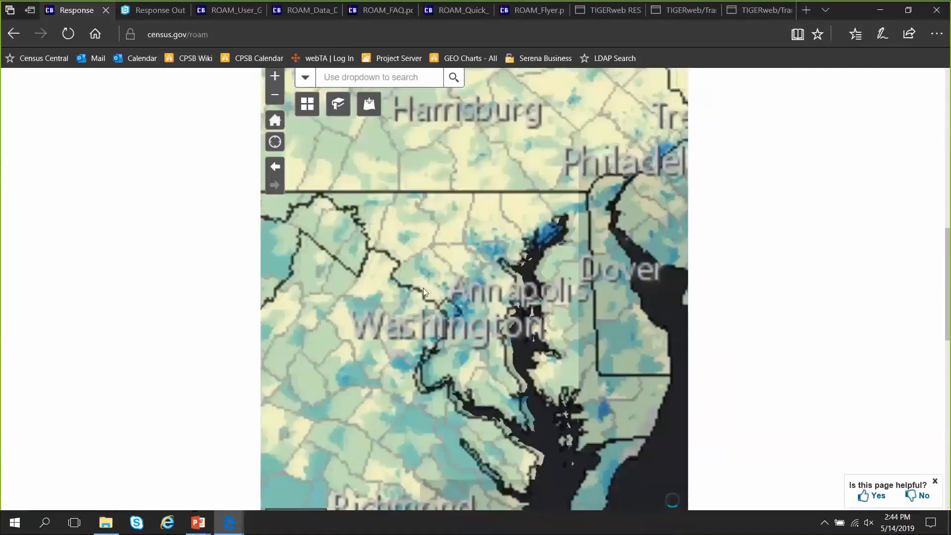
pyautogui.scroll(2, 436, 302)
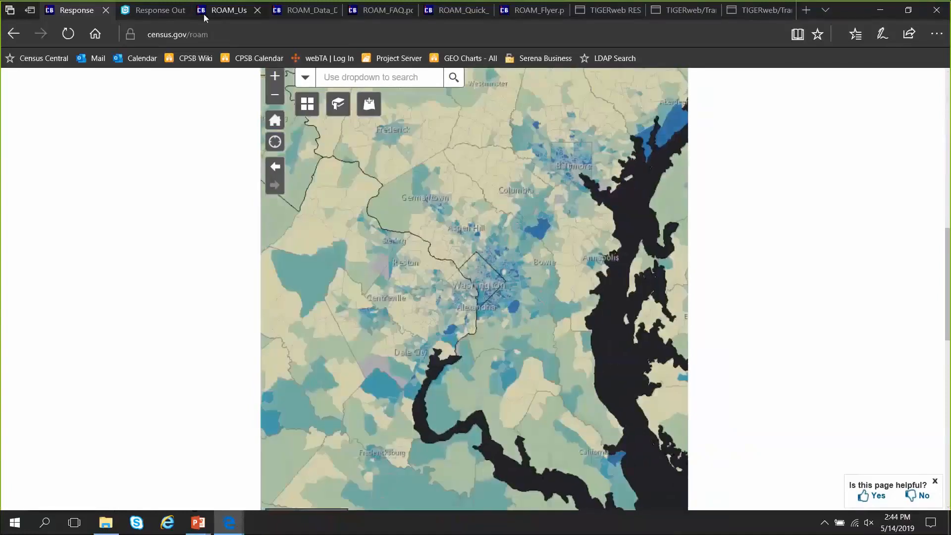
# Return to the full ROAM application and set its share link options to query a feature and zoom to it
pyautogui.moveTo(155, 12)
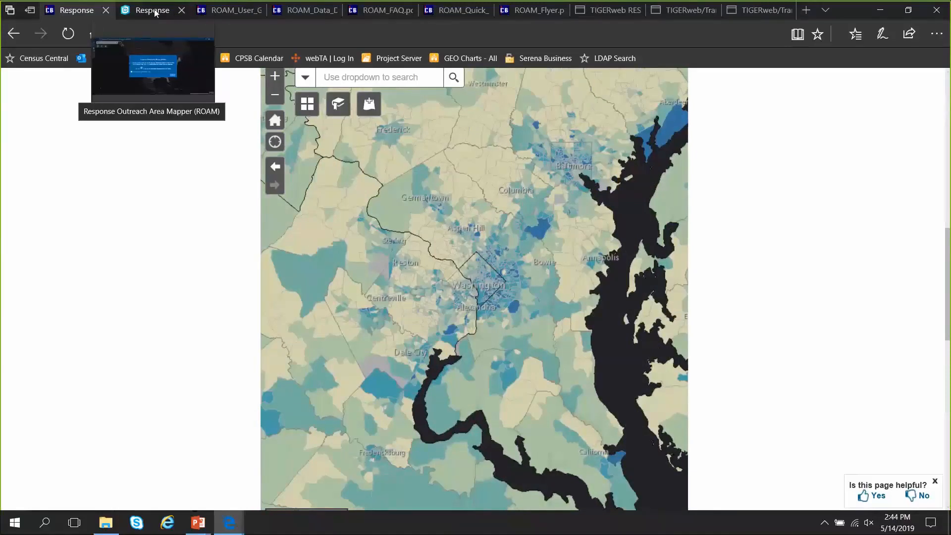
pyautogui.click(155, 12)
pyautogui.click(826, 157)
pyautogui.click(757, 172)
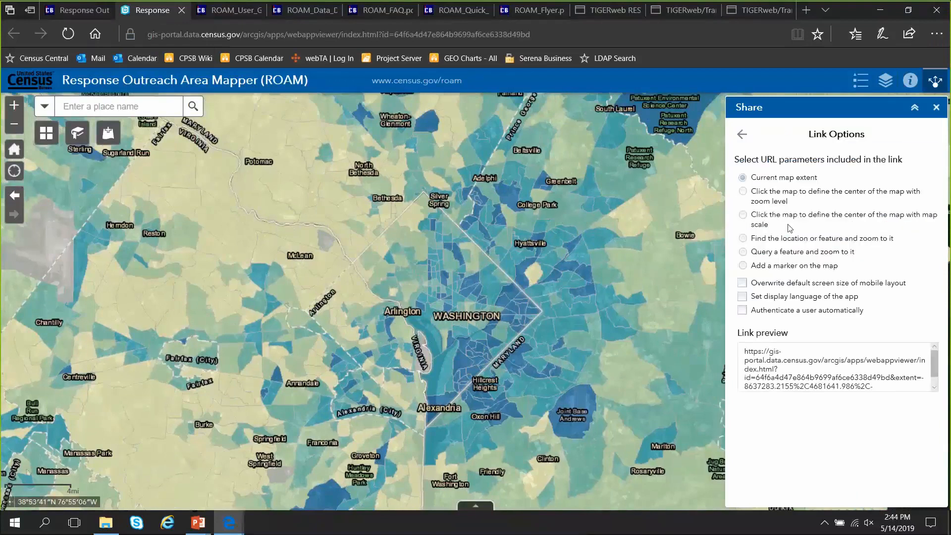
pyautogui.click(744, 251)
# Set the link query to State (or state equivalent) Boundary under Low Response Score by 2016 Census Tract, with NAME equal to Maryland
pyautogui.click(794, 272)
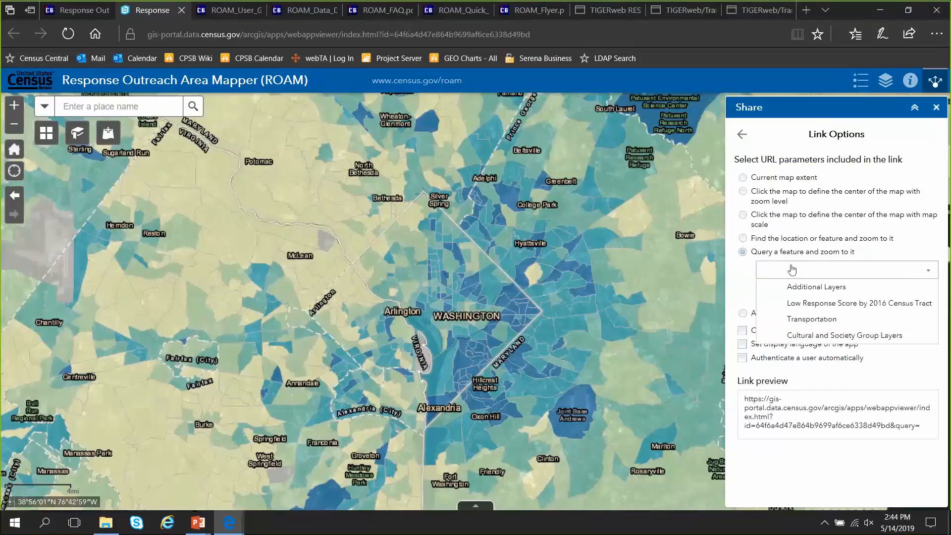
pyautogui.click(818, 302)
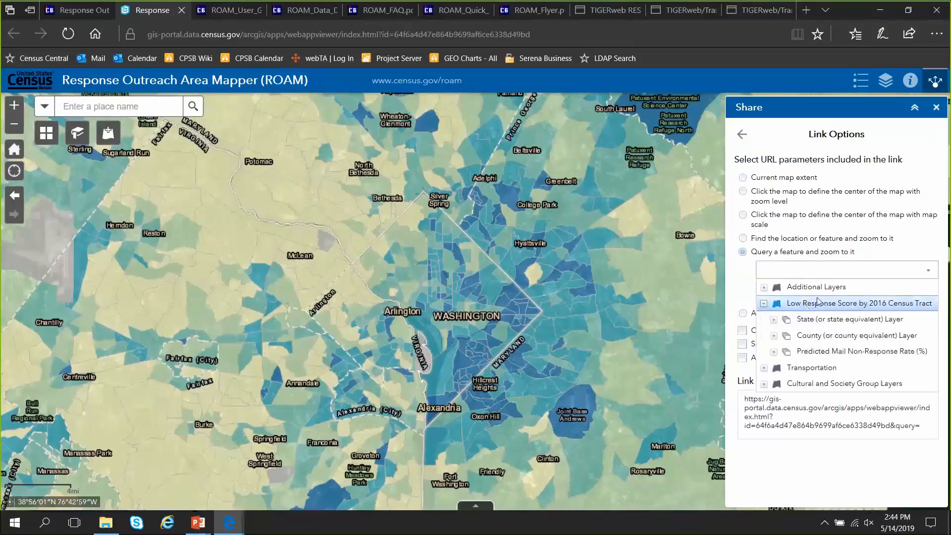
pyautogui.click(820, 320)
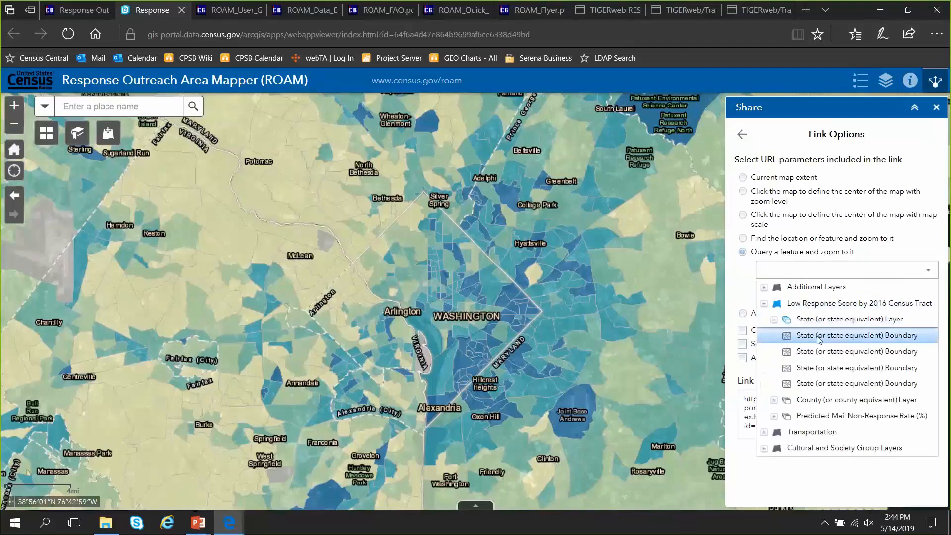
pyautogui.click(819, 335)
pyautogui.click(819, 291)
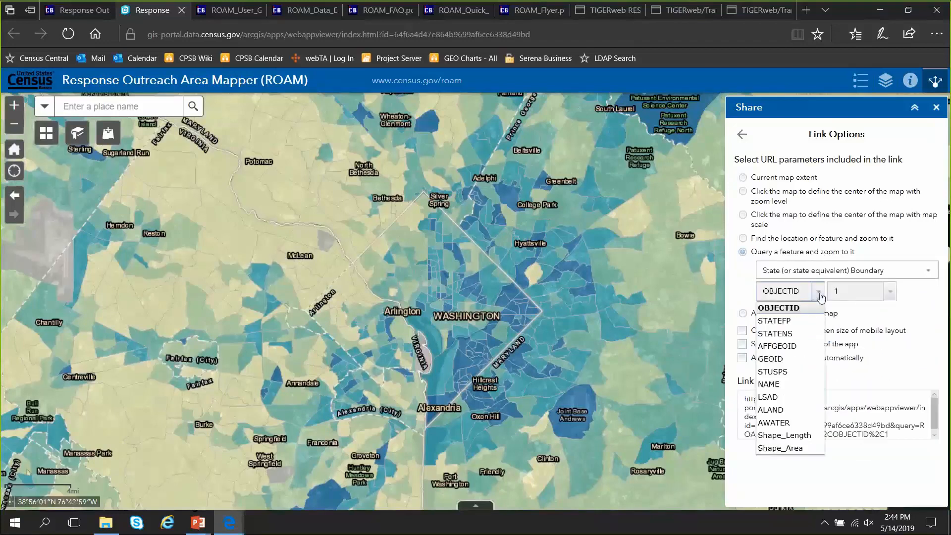
pyautogui.click(798, 384)
pyautogui.click(891, 291)
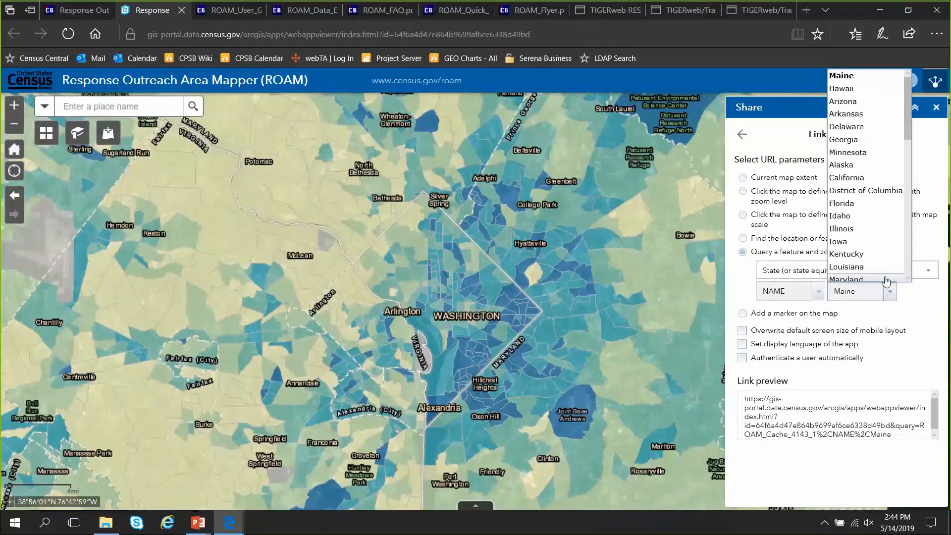
pyautogui.click(887, 280)
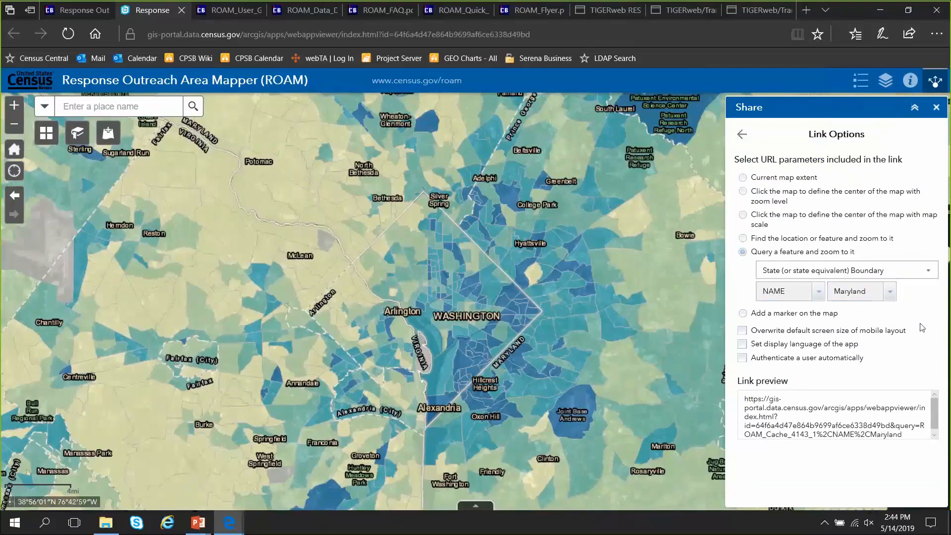
# Copy the generated Maryland link, load it in a new browser tab and dismiss the splash screen to view the state boundary
pyautogui.click(919, 428)
pyautogui.hotkey('ctrl', 'c')
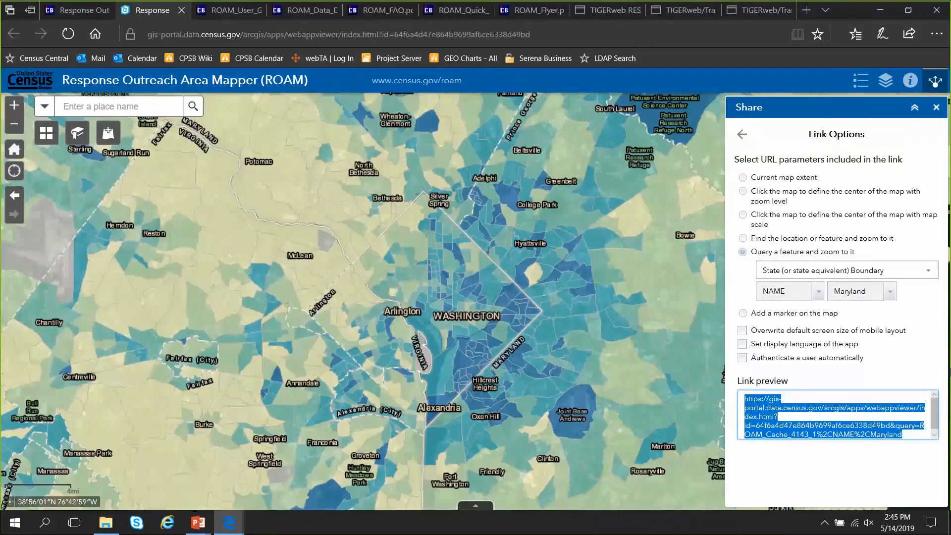
pyautogui.click(805, 15)
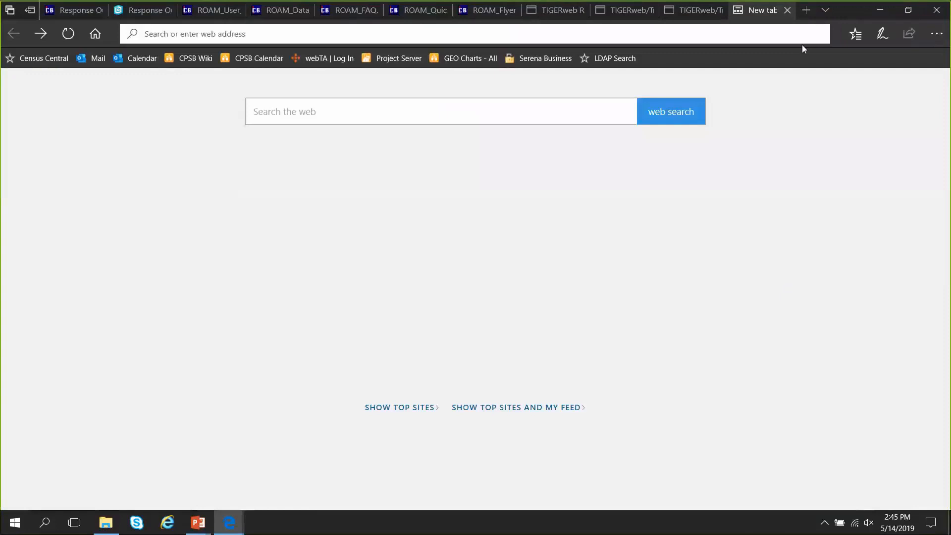
pyautogui.hotkey('ctrl', 'v')
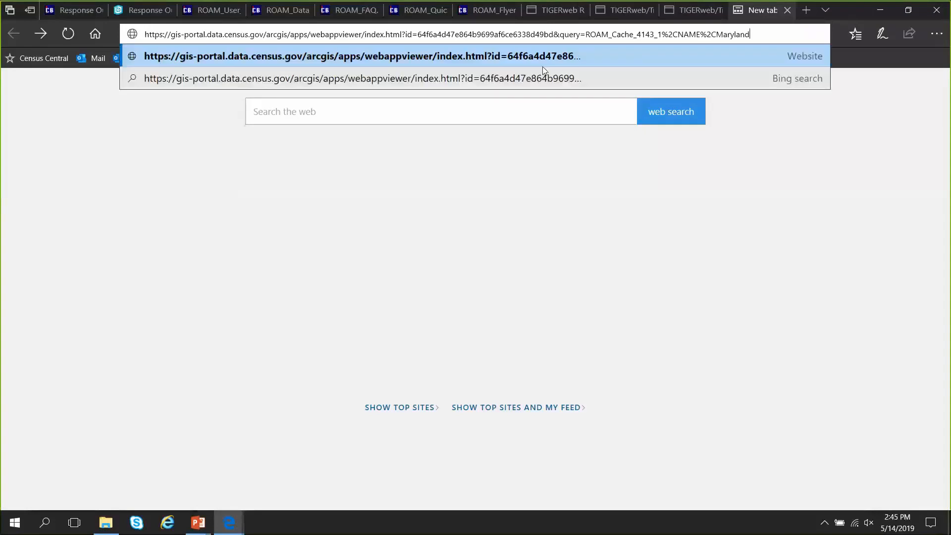
pyautogui.press('Return')
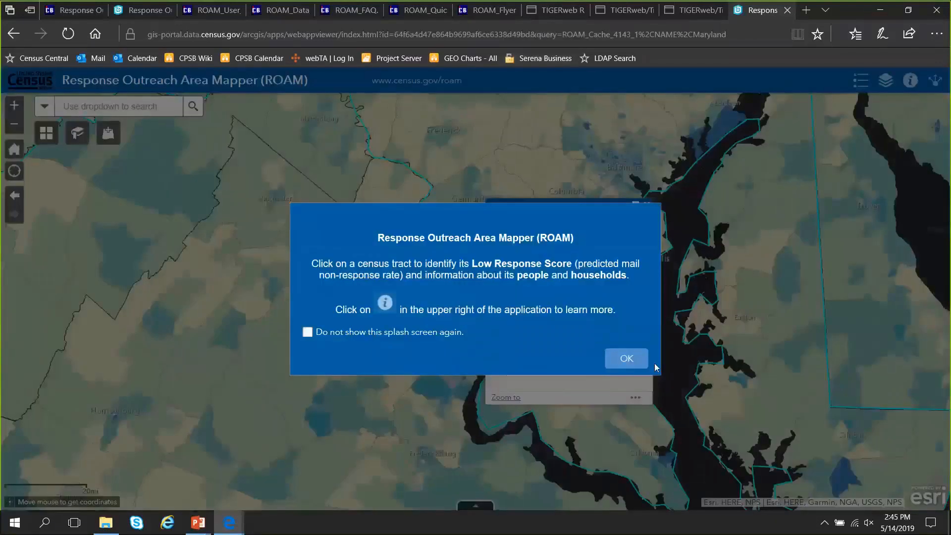
pyautogui.click(626, 359)
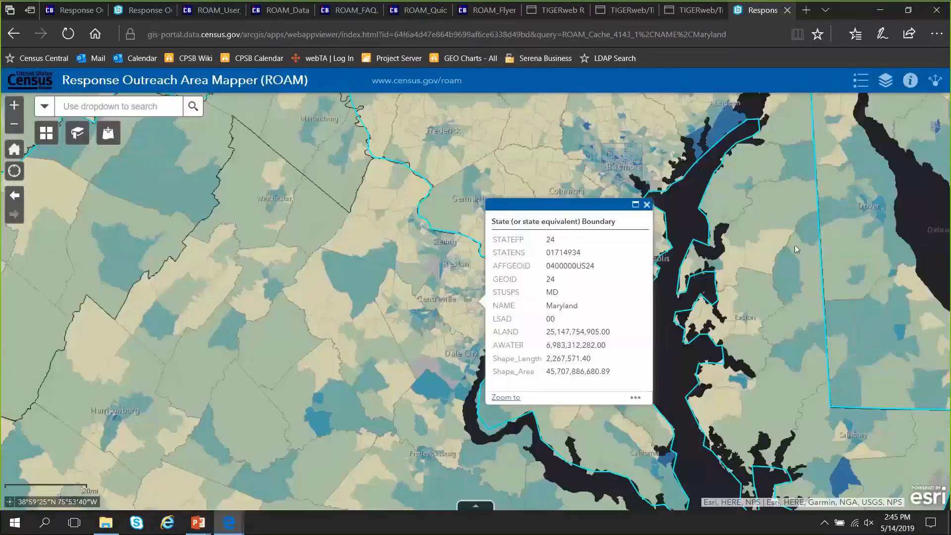
pyautogui.scroll(-3, 803, 234)
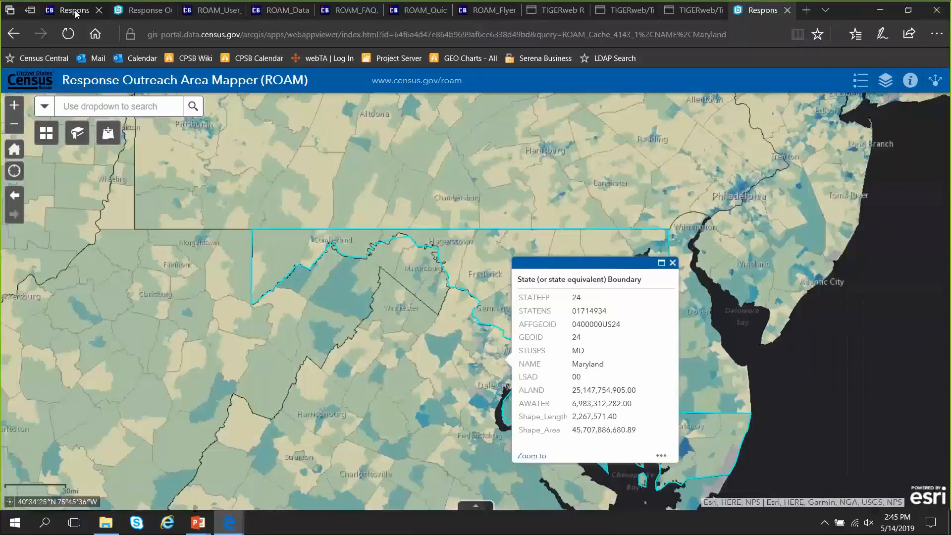
# Return to the ROAM share link options and set the query layer to Congressional District Boundary under Additional Layers, Legislative Area Layers, 115th Congressional District
pyautogui.click(74, 11)
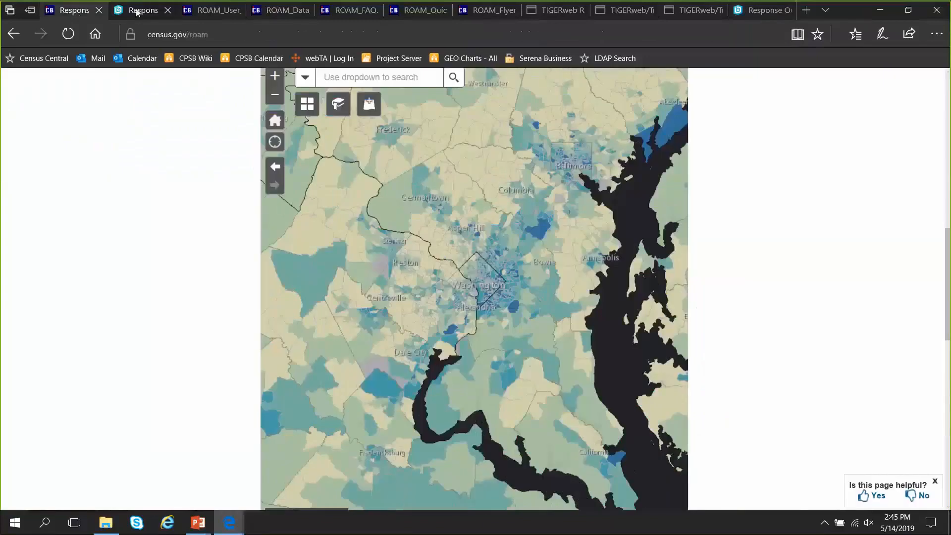
pyautogui.click(137, 10)
pyautogui.click(834, 271)
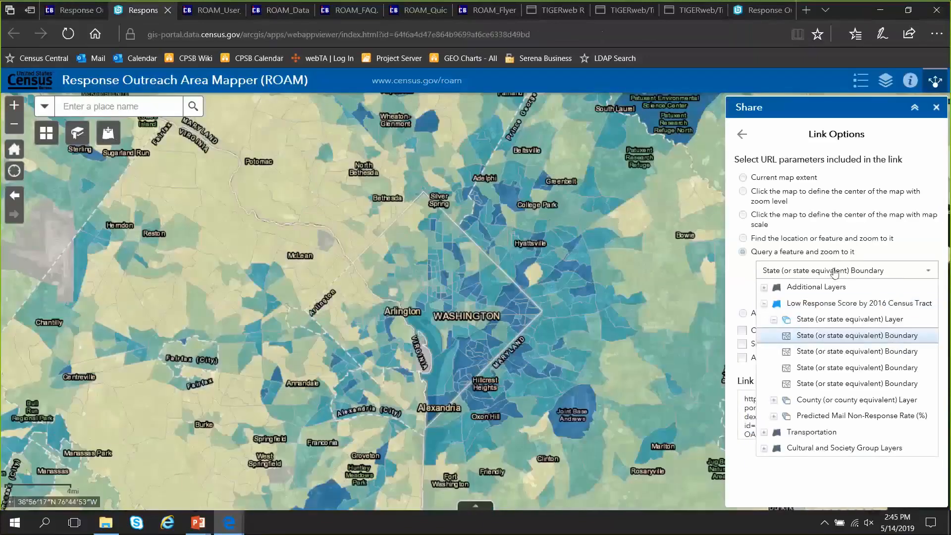
pyautogui.click(764, 288)
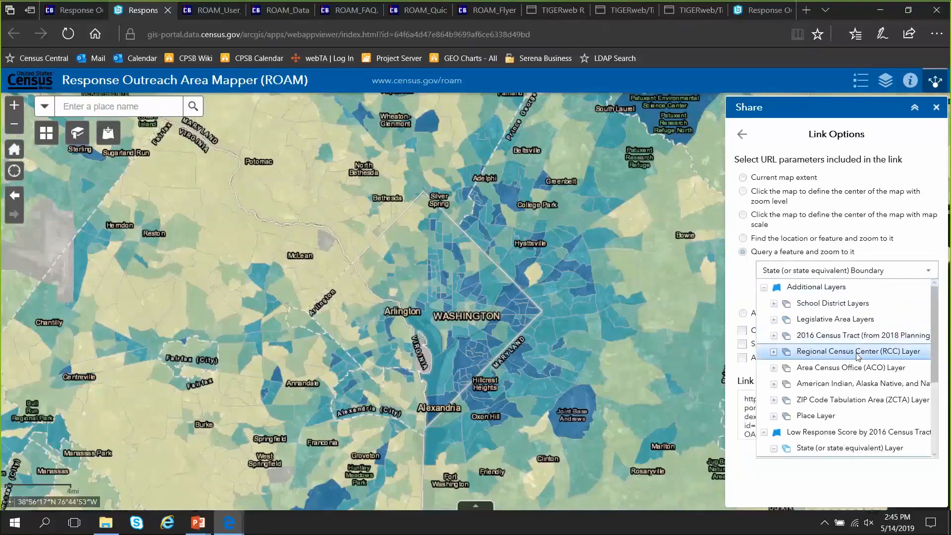
pyautogui.click(788, 321)
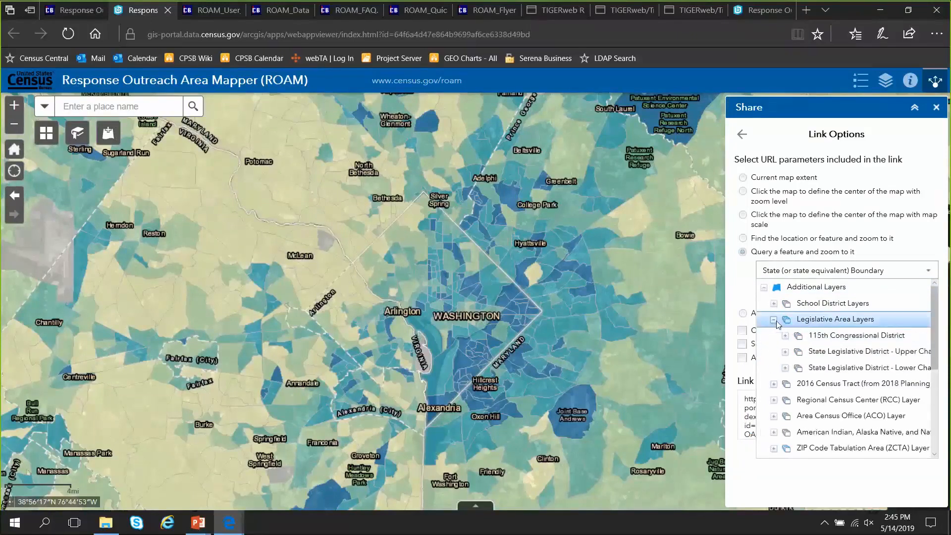
pyautogui.click(785, 336)
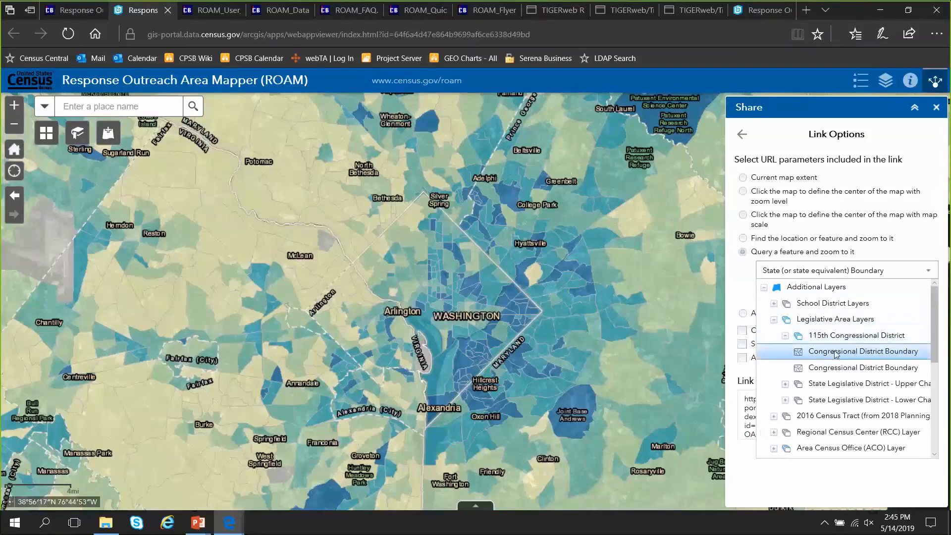
pyautogui.click(837, 352)
# Set the link query to match FULLNAME with Alabama Congressional District 5
pyautogui.click(819, 292)
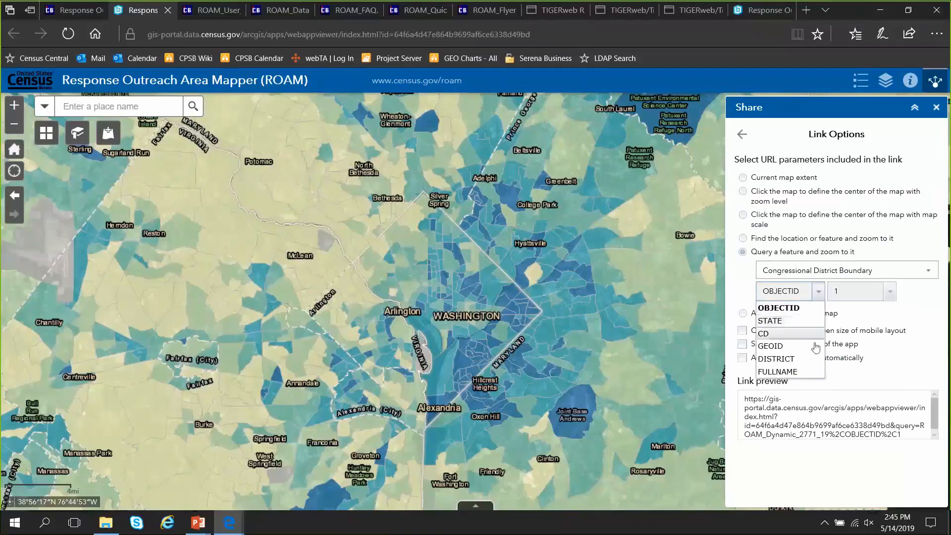
pyautogui.click(813, 372)
pyautogui.click(858, 320)
pyautogui.click(858, 319)
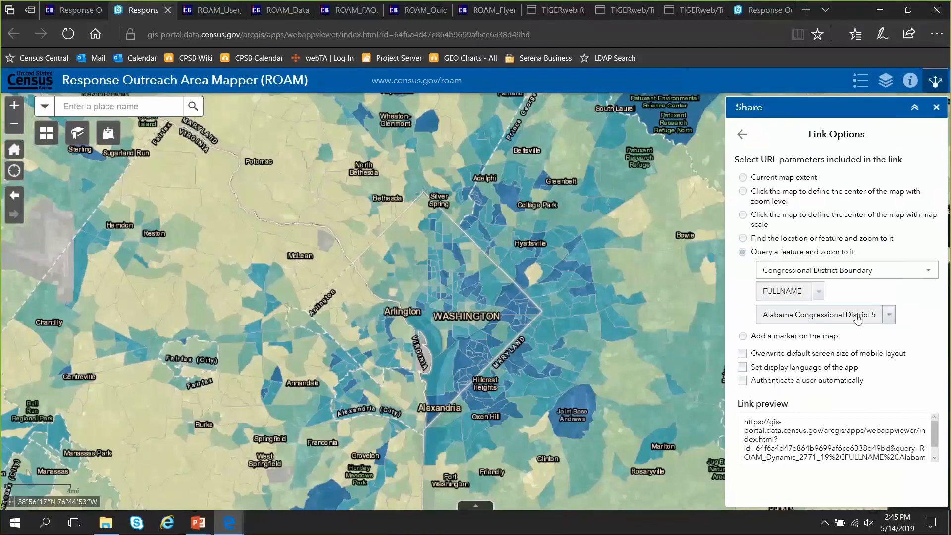
# Copy the Alabama district link, load it in a new browser tab, dismiss the splash screen and bring the whole district into view
pyautogui.click(871, 449)
pyautogui.hotkey('ctrl', 'c')
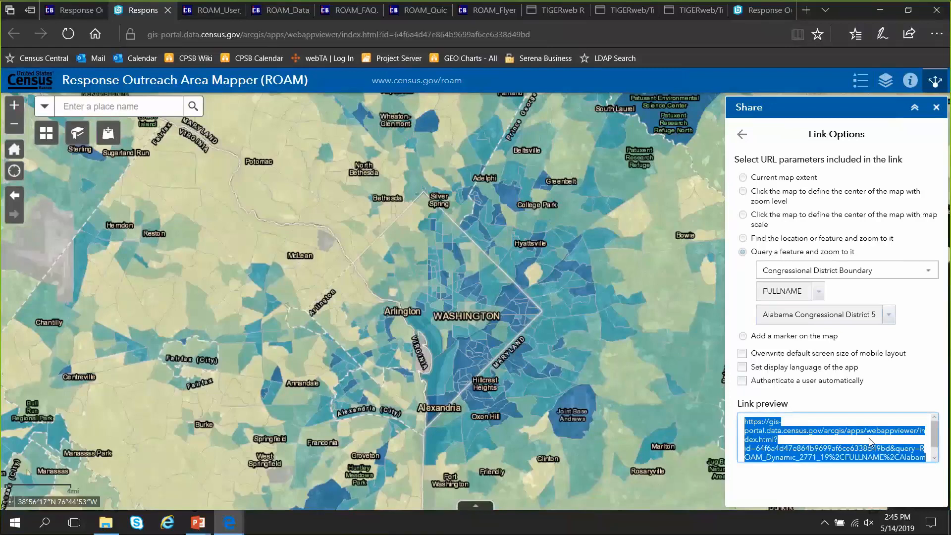
pyautogui.click(807, 14)
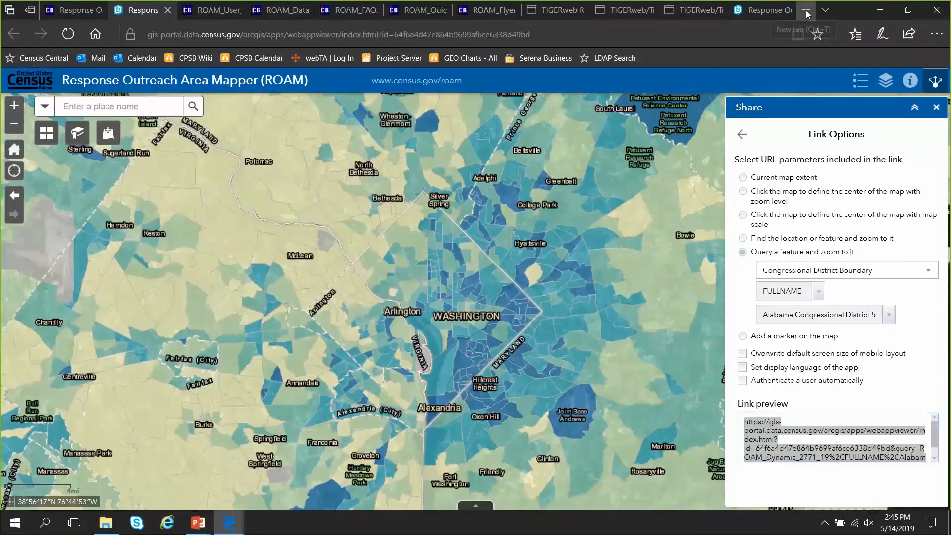
pyautogui.hotkey('ctrl', 'v')
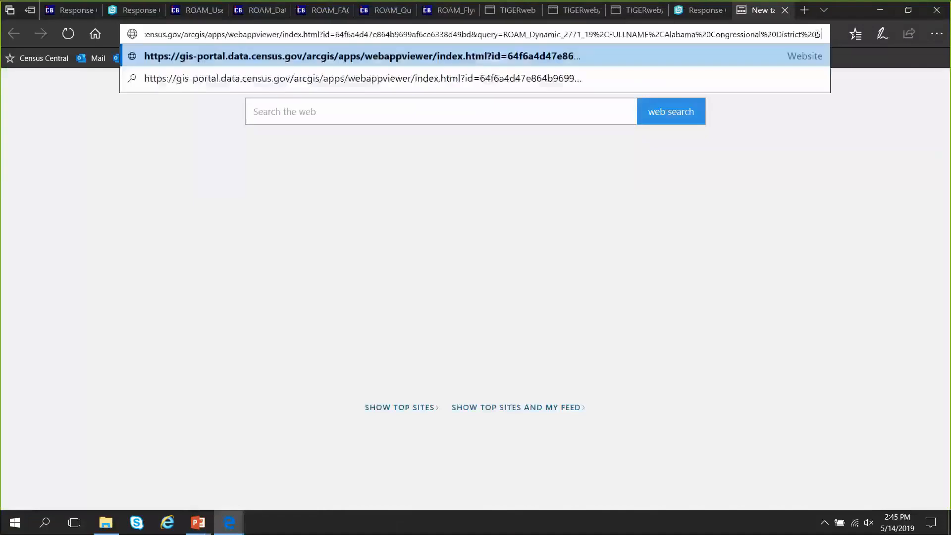
pyautogui.press('Return')
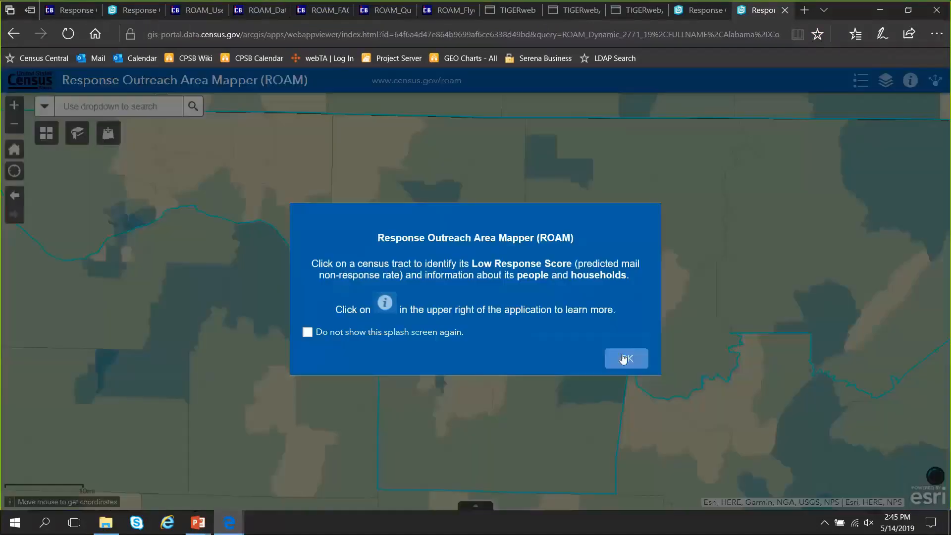
pyautogui.click(623, 358)
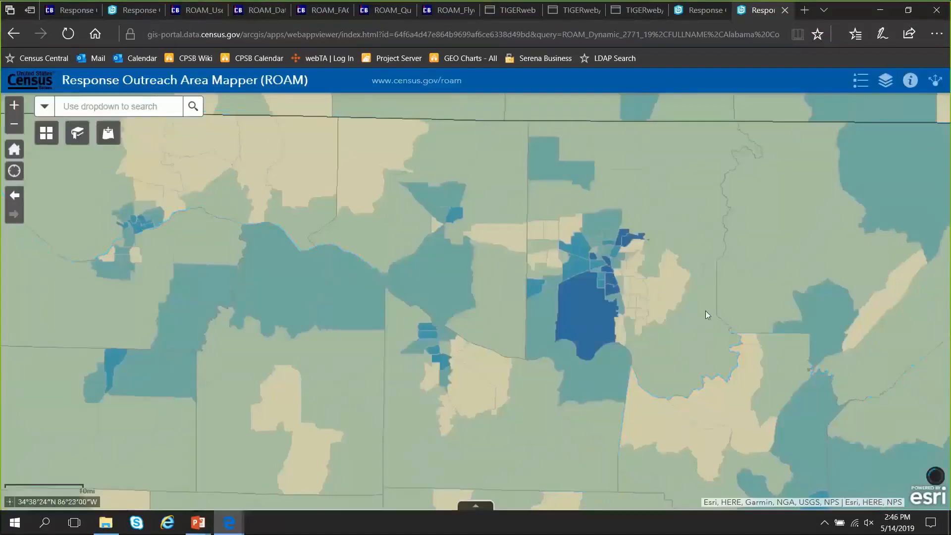
pyautogui.scroll(-1, 706, 311)
pyautogui.moveTo(800, 308); pyautogui.dragTo(670, 278)
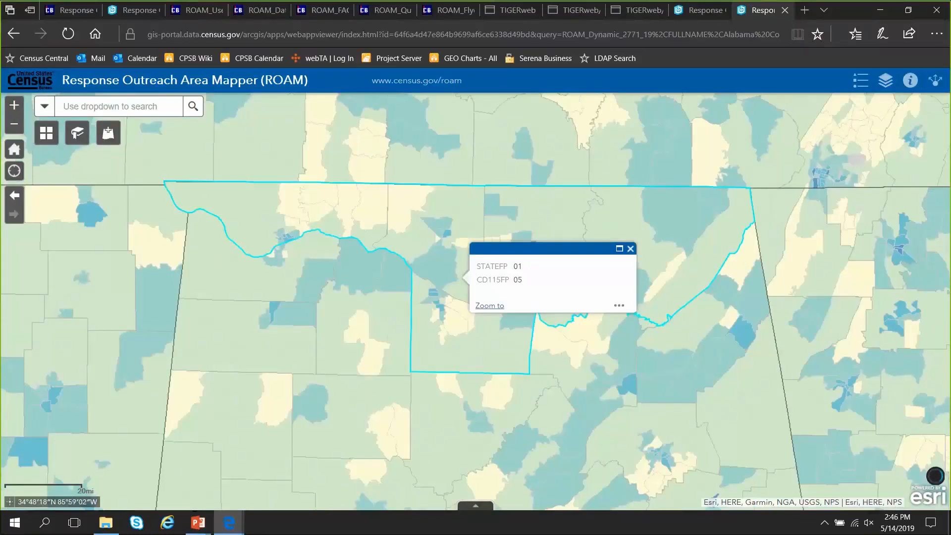
# Return to the main Share options in the original ROAM map and examine the website embed code for the Alabama district query
pyautogui.click(133, 16)
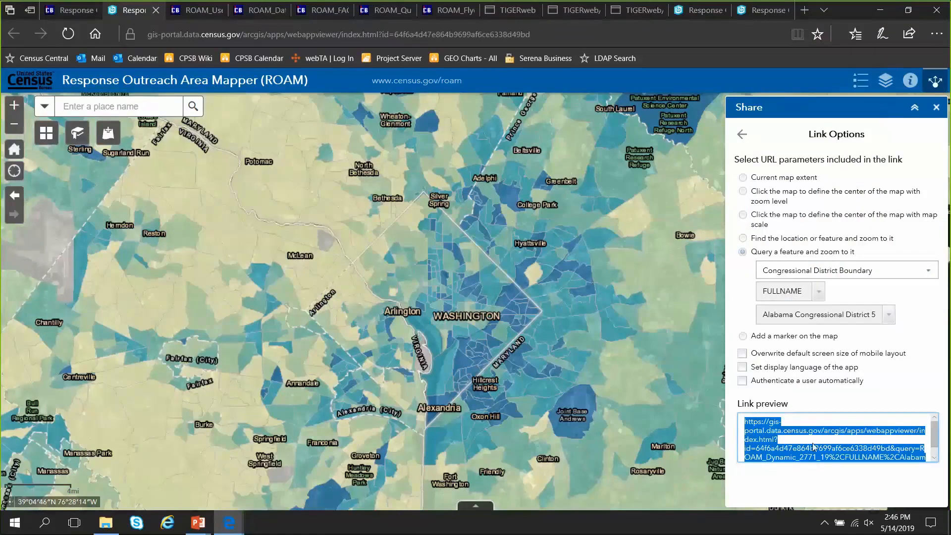
pyautogui.click(742, 134)
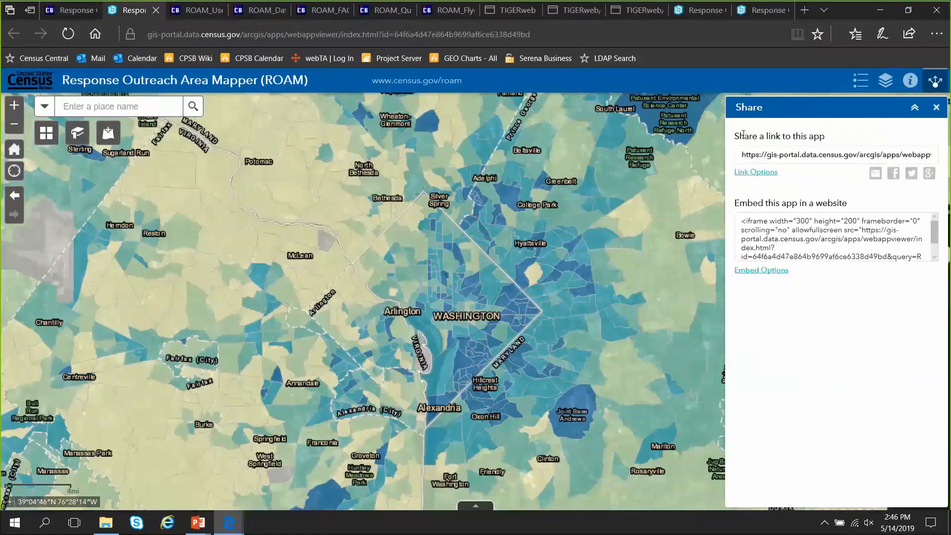
pyautogui.click(830, 255)
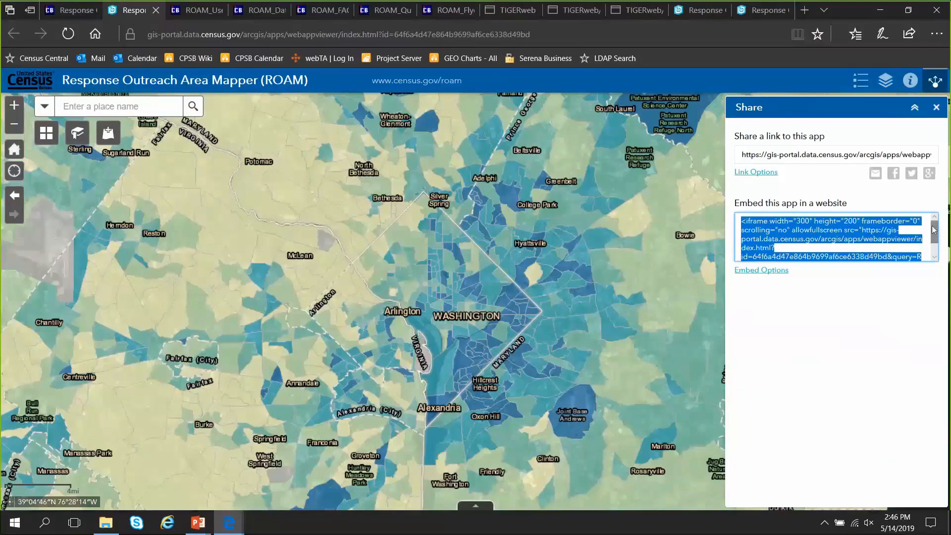
pyautogui.moveTo(939, 230); pyautogui.dragTo(936, 248)
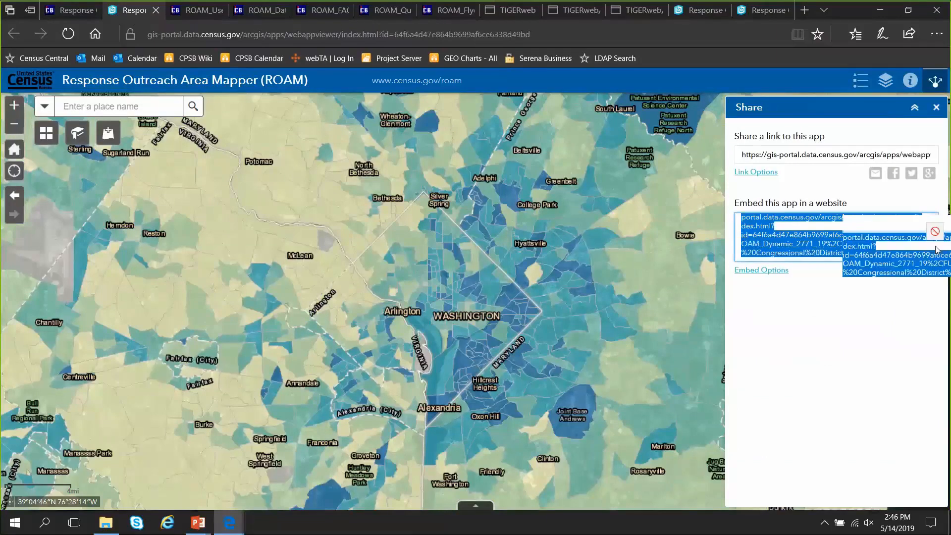
pyautogui.click(761, 300)
pyautogui.click(850, 250)
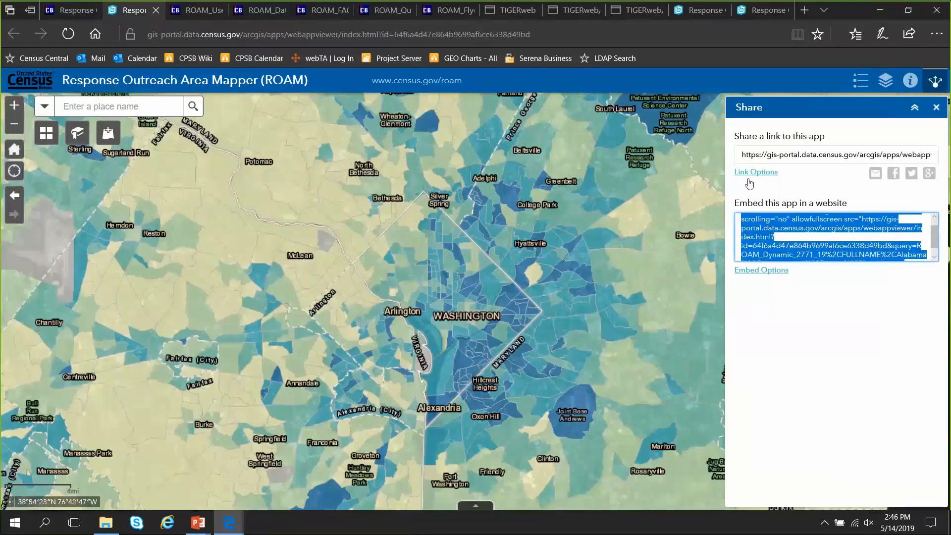
pyautogui.scroll(-1, 793, 228)
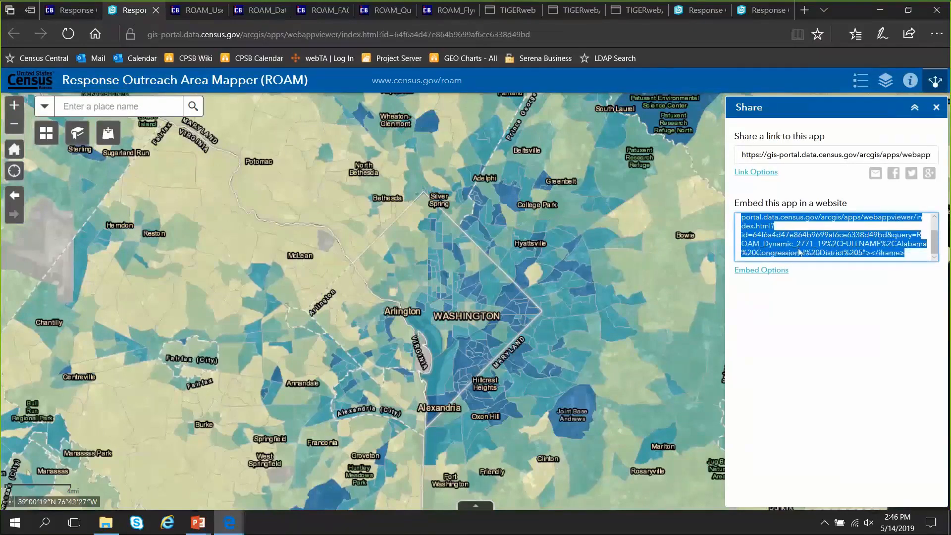
pyautogui.scroll(1, 837, 250)
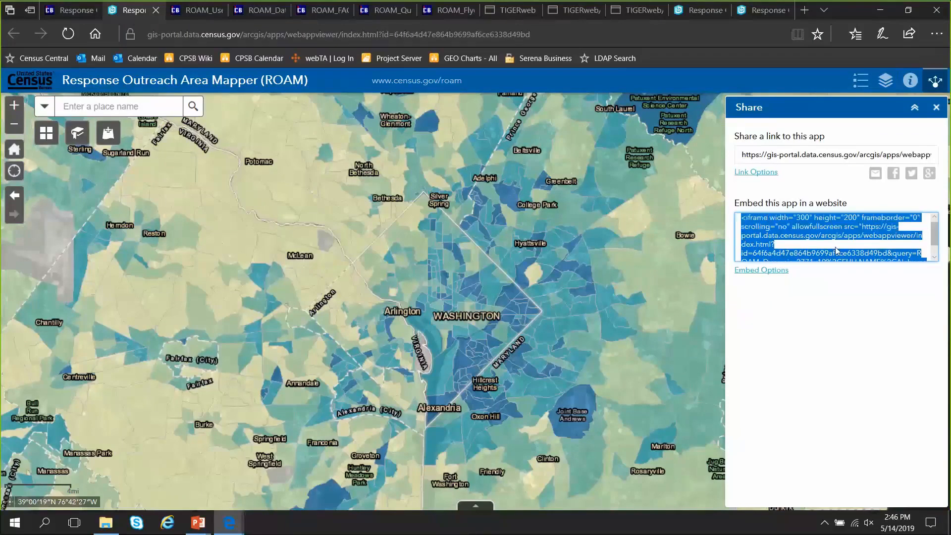
pyautogui.scroll(-1, 836, 250)
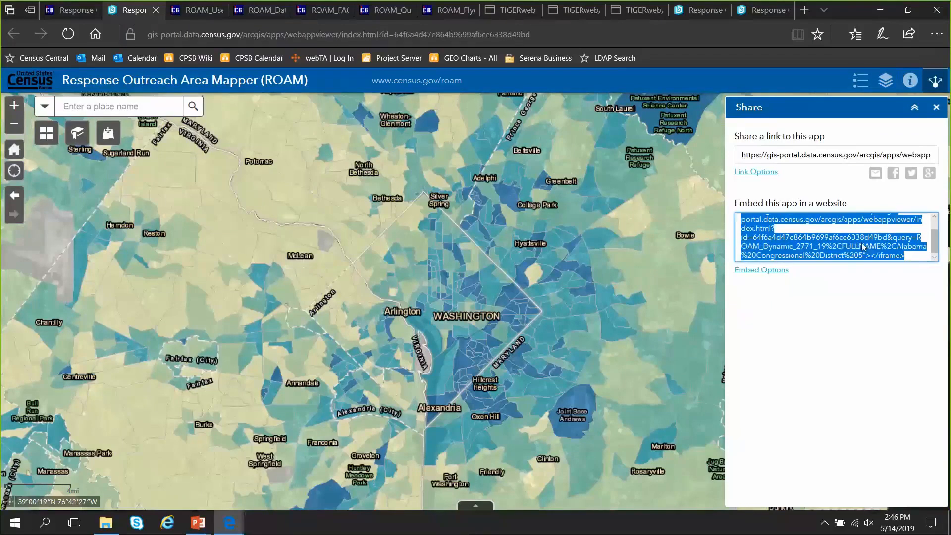
# Switch back to the Alabama district map and close the district's pop-up
pyautogui.click(760, 11)
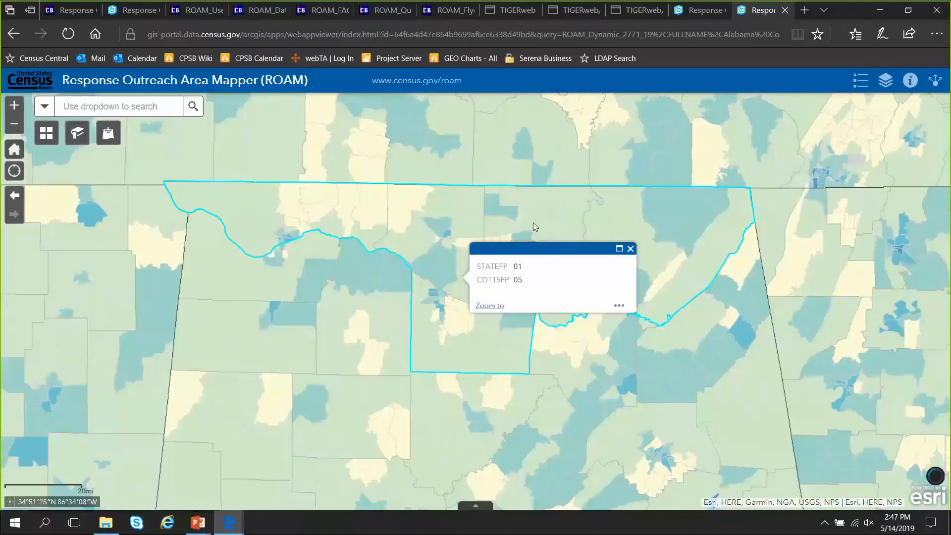
pyautogui.click(631, 249)
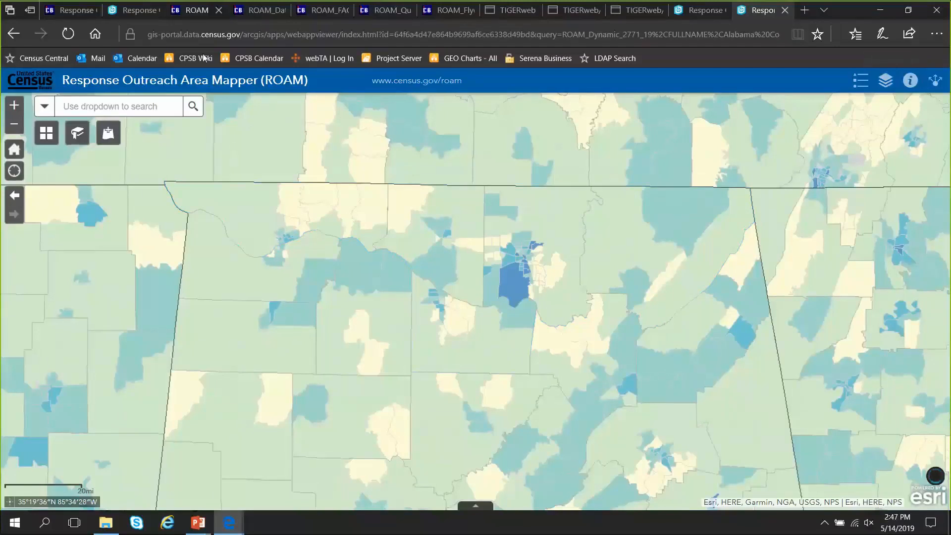
# Browse the ROAM User Guide to section 5.1, Navigate to a geographic entity, and highlight its full list of search types from Address to Place
pyautogui.hotkey('ctrl', '3')
pyautogui.scroll(-12, 520, 303)
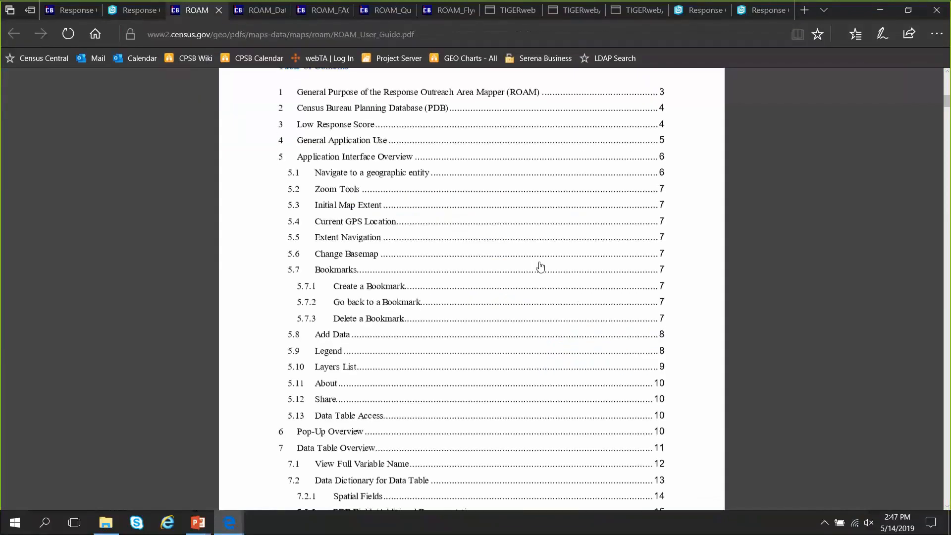
pyautogui.scroll(-8, 540, 270)
pyautogui.scroll(-15, 549, 276)
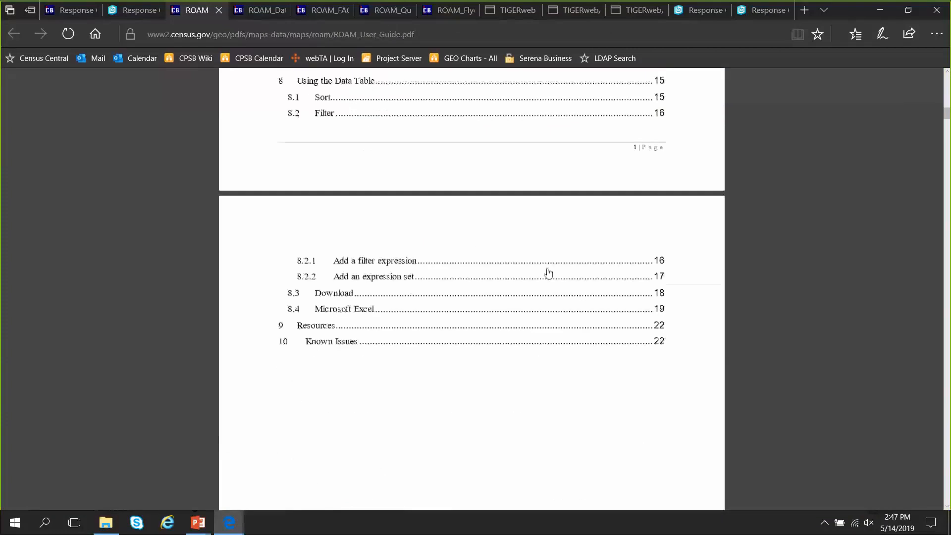
pyautogui.scroll(-20, 664, 317)
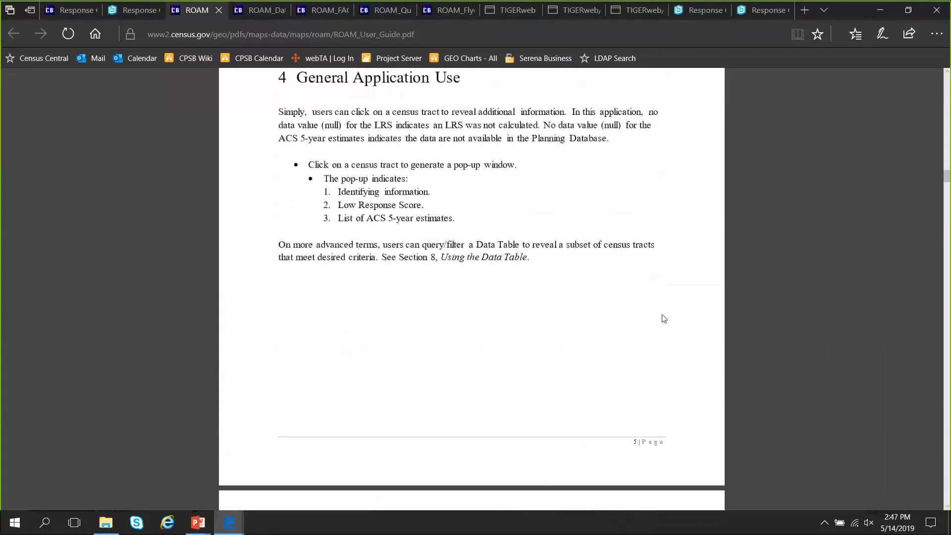
pyautogui.scroll(4, 663, 310)
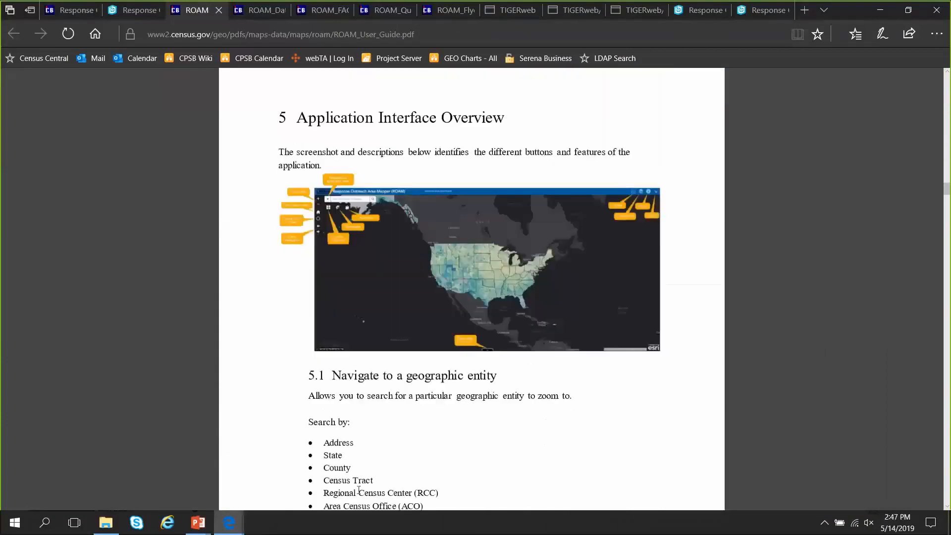
pyautogui.scroll(-5, 341, 373)
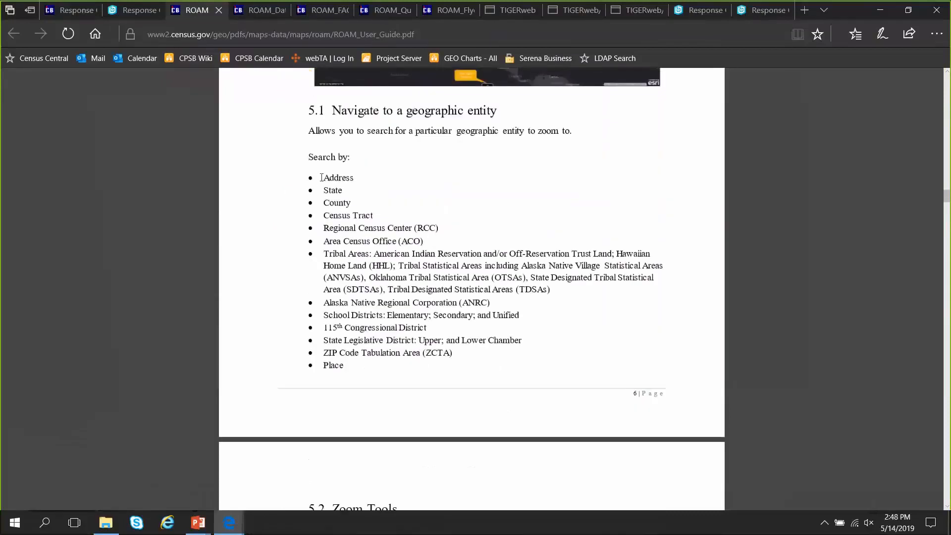
pyautogui.moveTo(322, 177); pyautogui.dragTo(475, 370)
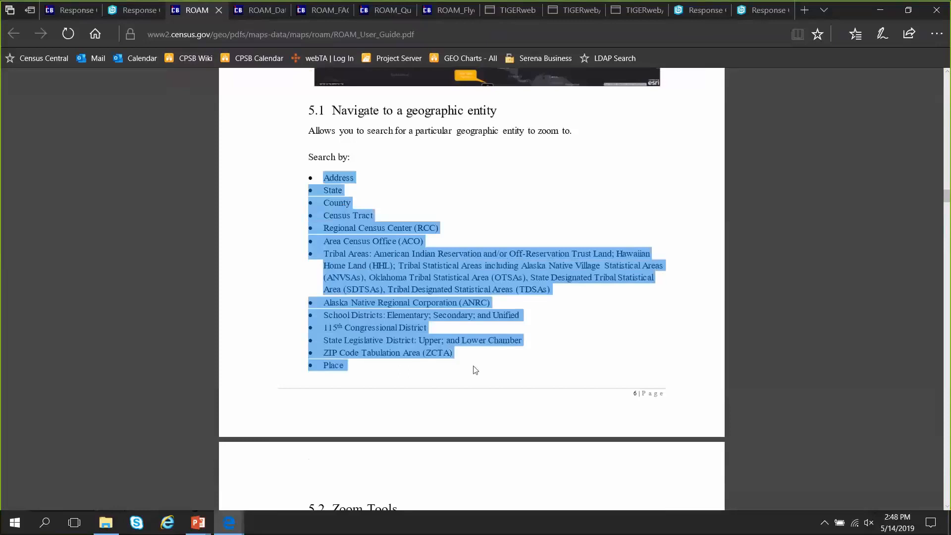
# Return to the original ROAM map and show the sublayers of Additional Layers in the layer list
pyautogui.click(121, 13)
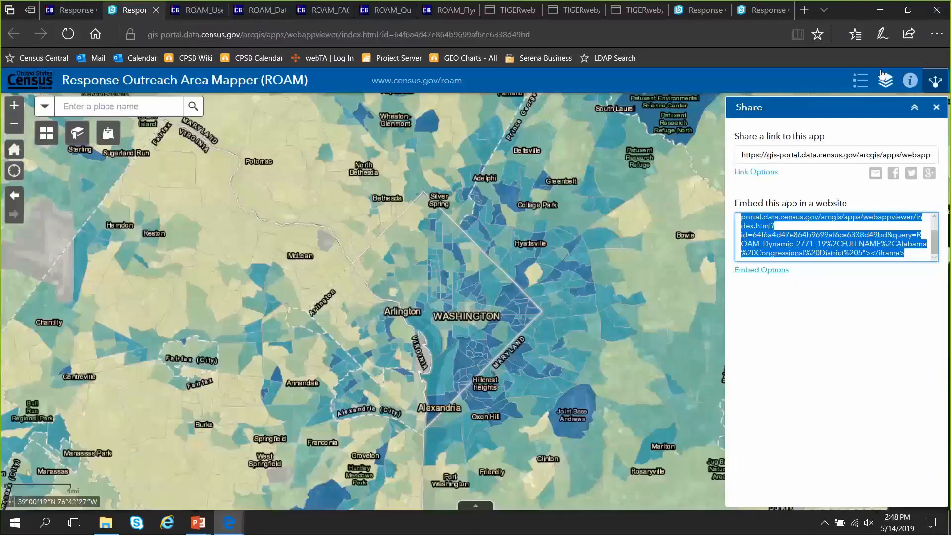
pyautogui.click(887, 84)
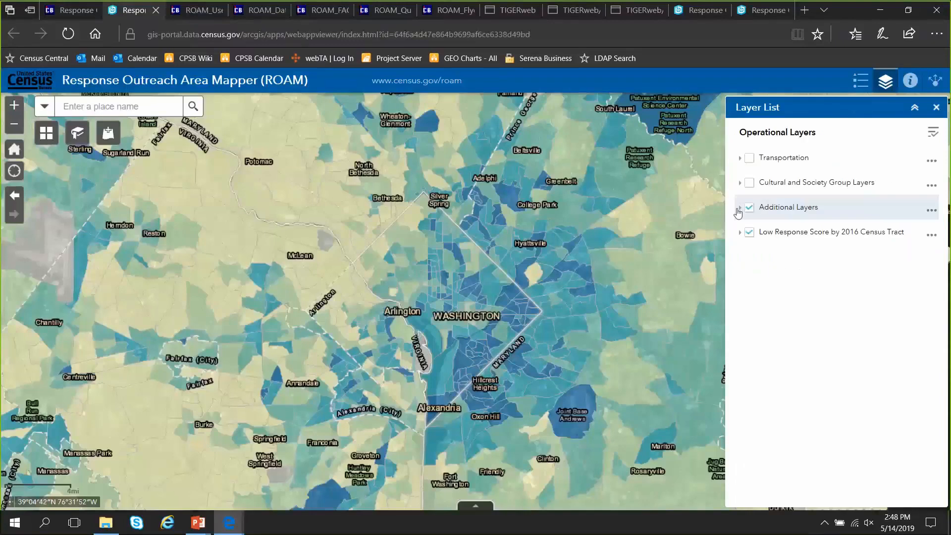
pyautogui.click(740, 208)
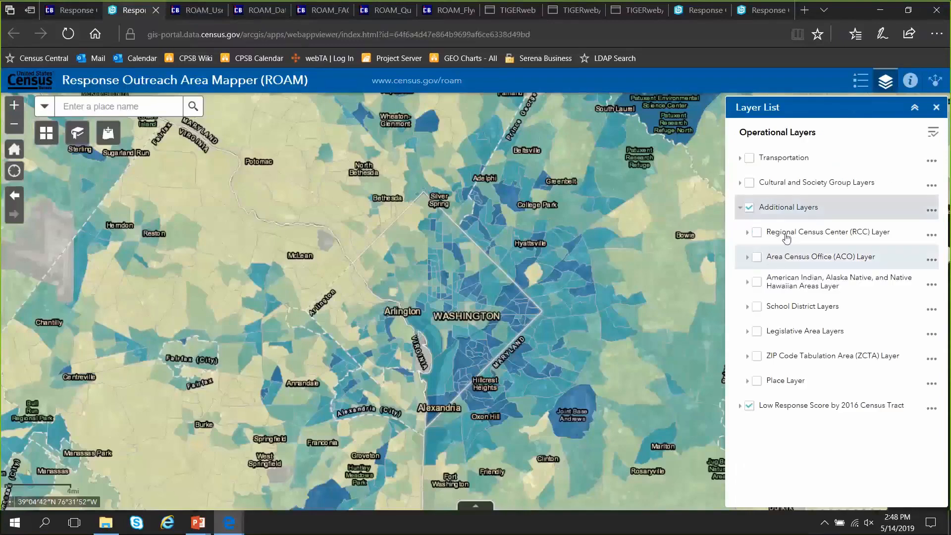
# Search ArcGIS Online for "libraries" with the Add Data tool
pyautogui.click(108, 134)
pyautogui.click(159, 184)
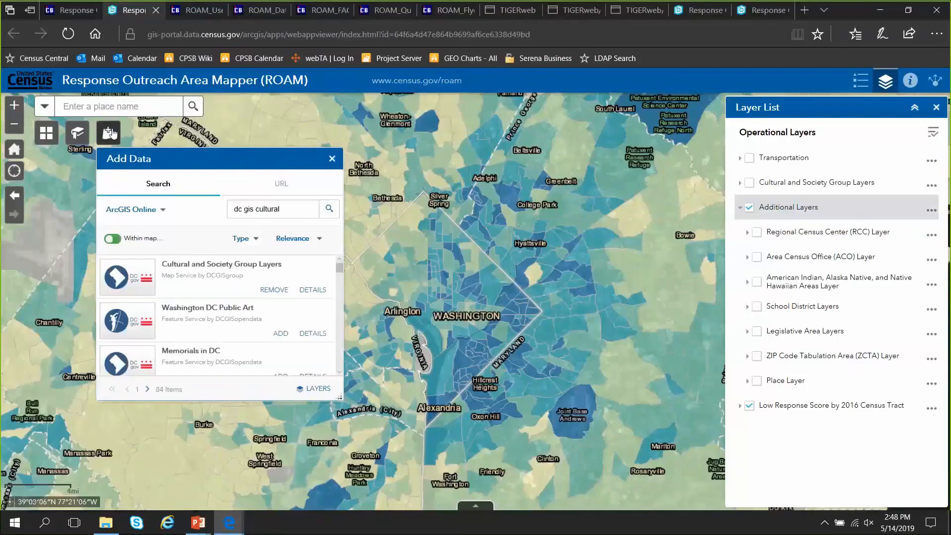
pyautogui.tripleClick(308, 210)
pyautogui.write('libraries')
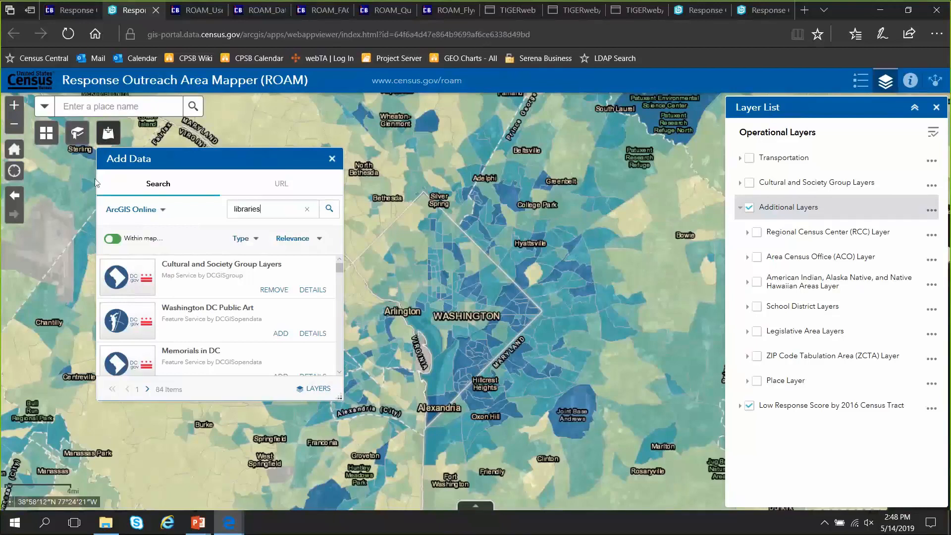
pyautogui.press('Return')
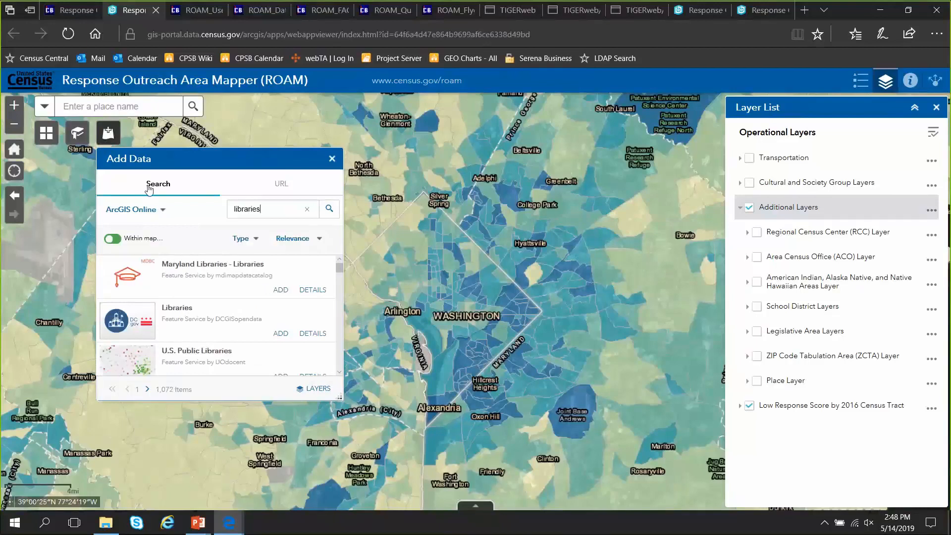
# Add the Maryland Libraries - Libraries feature service to the map and close the Add Data tool
pyautogui.click(280, 291)
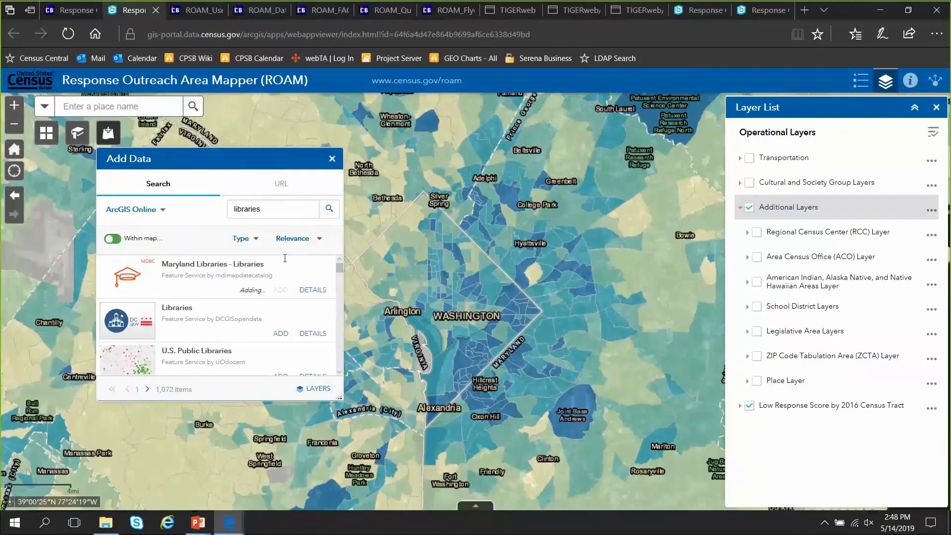
pyautogui.click(332, 158)
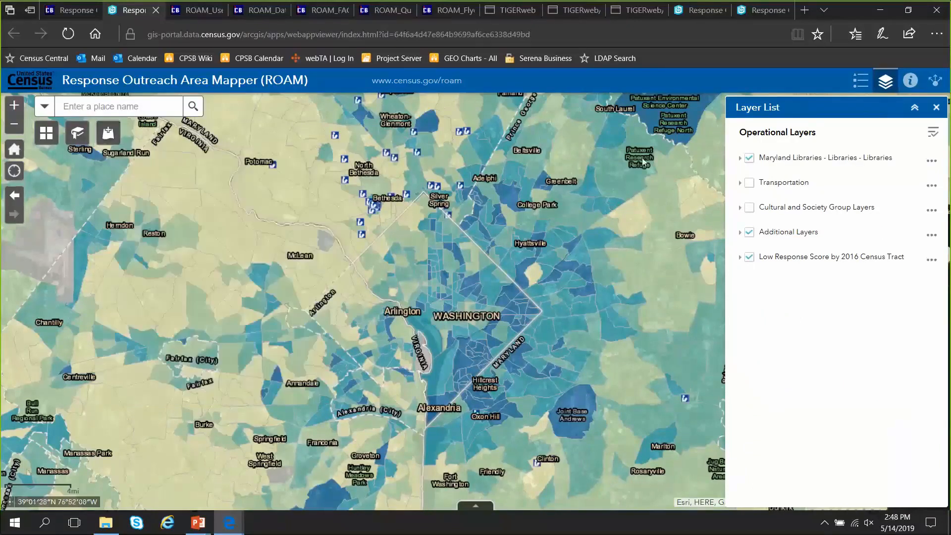
# Inspect the details of a Maryland library west of White Oak, highlight its address, and close the pop-up
pyautogui.moveTo(474, 157); pyautogui.dragTo(410, 340)
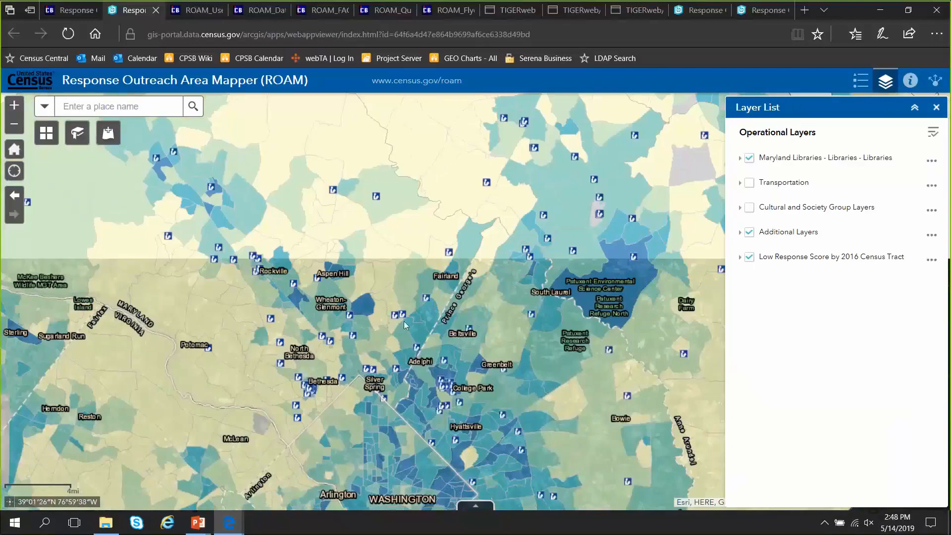
pyautogui.scroll(1, 403, 321)
pyautogui.scroll(1, 421, 317)
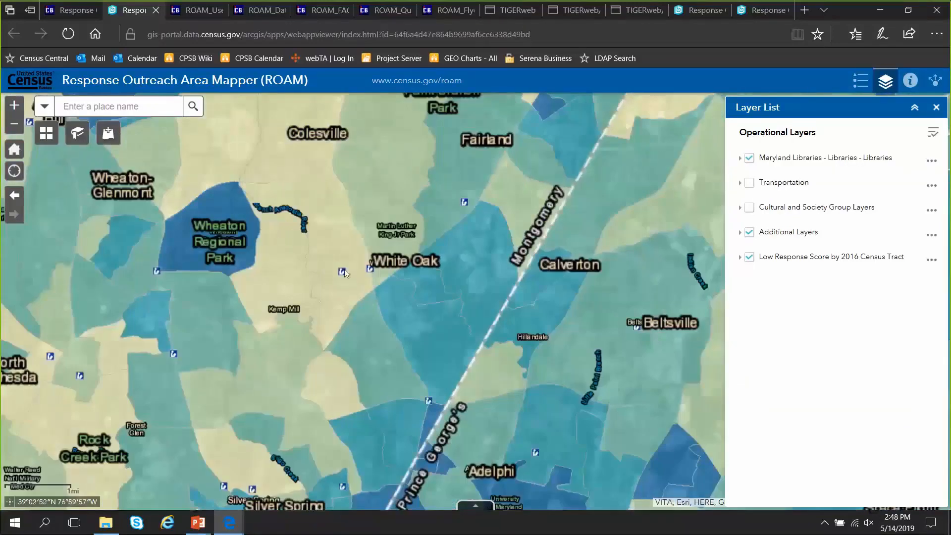
pyautogui.click(341, 271)
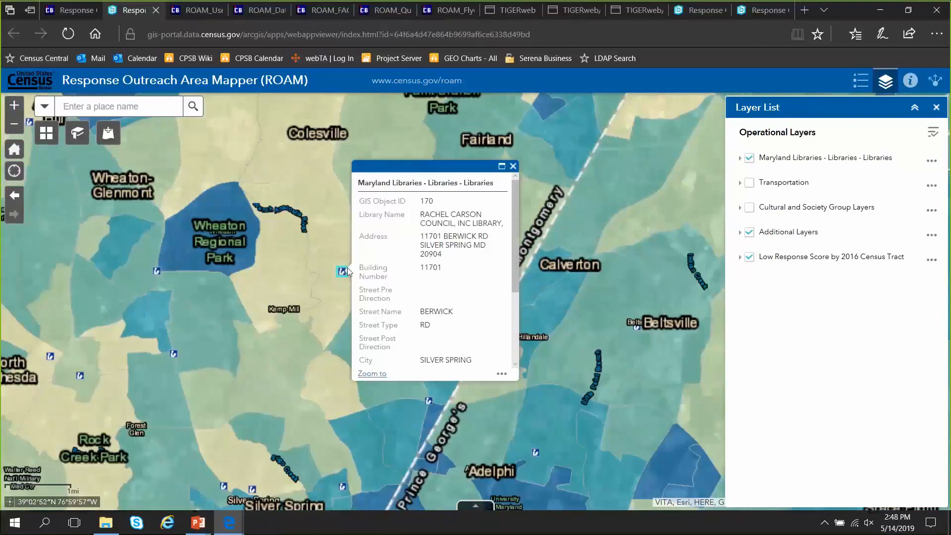
pyautogui.moveTo(421, 236); pyautogui.dragTo(495, 258)
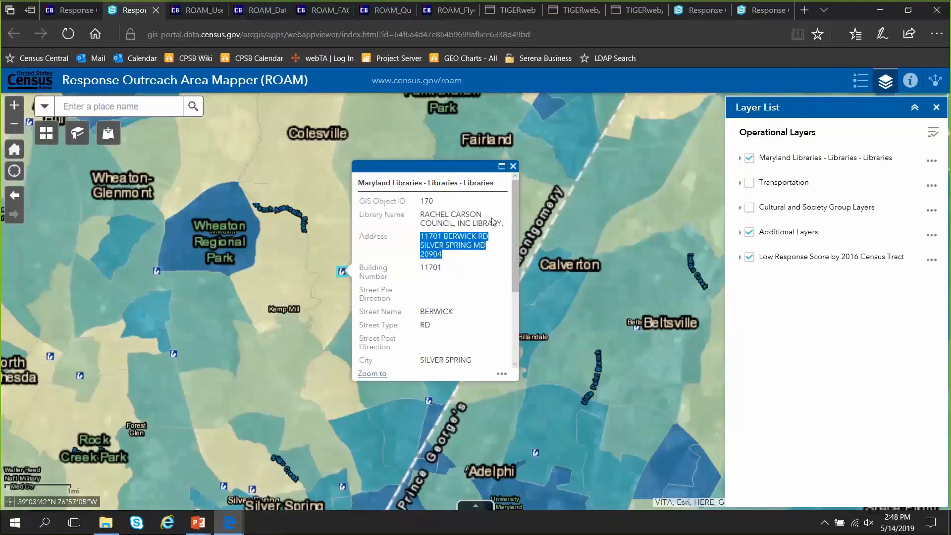
pyautogui.click(513, 167)
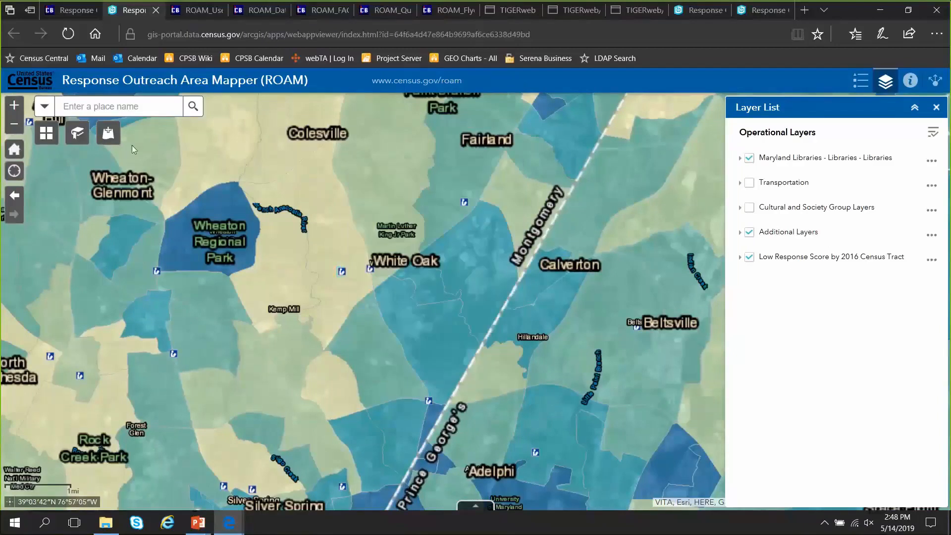
# Show the Add Data tool's URL option and find section 5.8, Add Data, in the ROAM User Guide
pyautogui.click(108, 133)
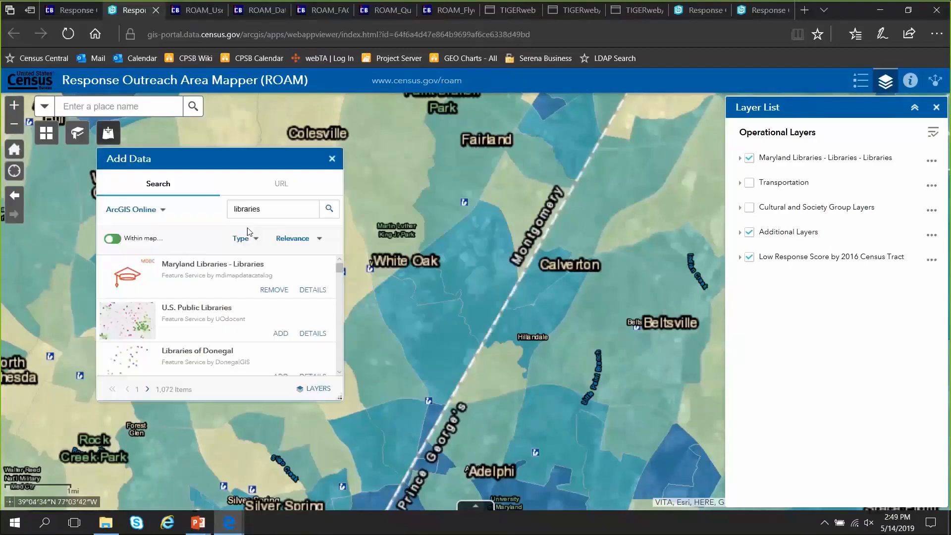
pyautogui.click(293, 184)
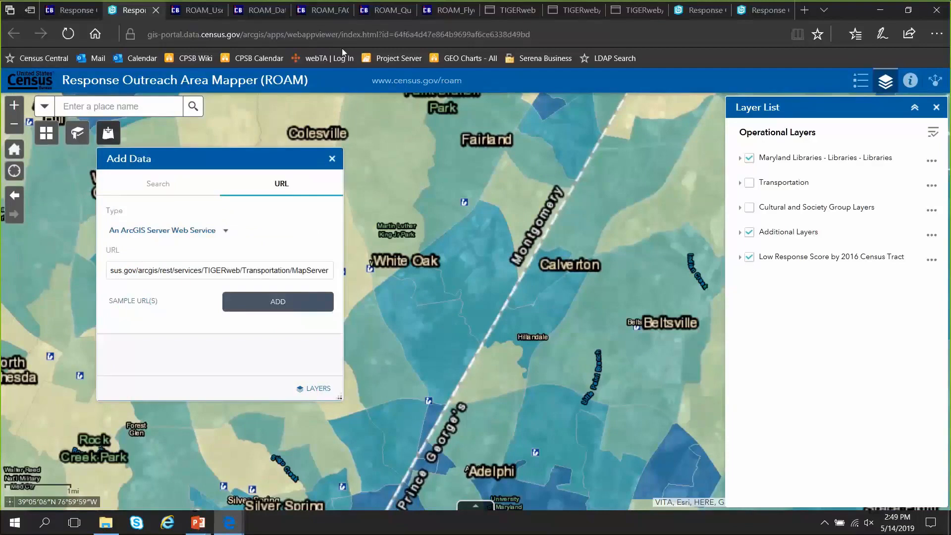
pyautogui.click(197, 11)
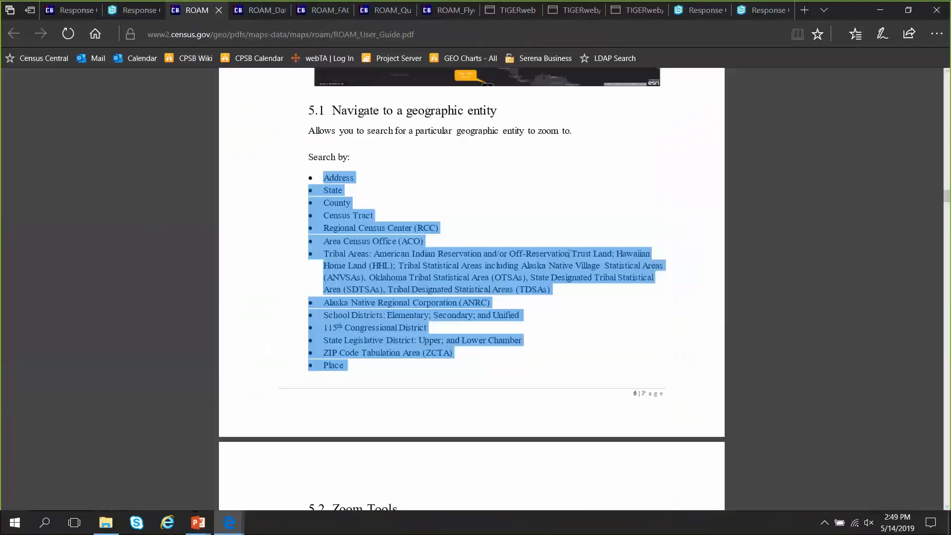
pyautogui.scroll(-15, 569, 253)
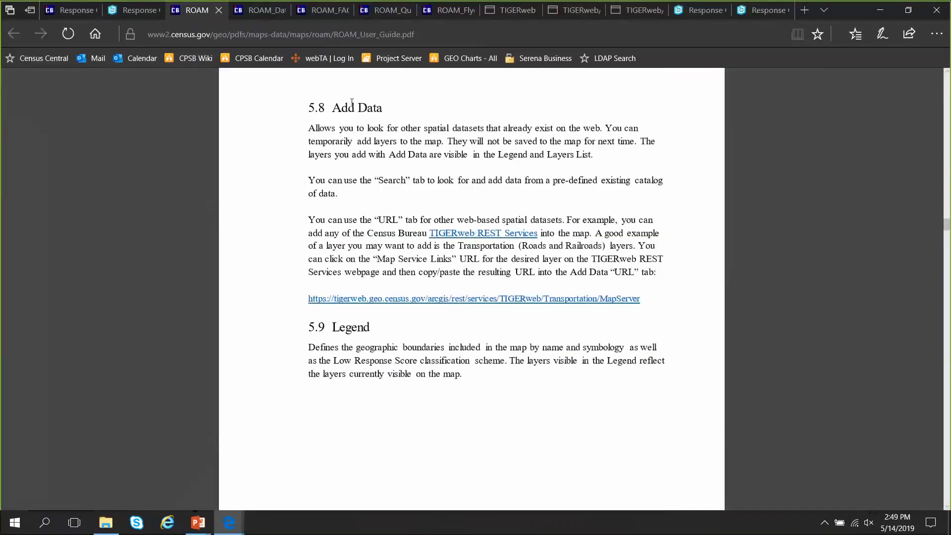
# Open the guide's TIGERweb REST Services link, view its map service links table, and return to the ROAM map with Add Data closed
pyautogui.click(518, 233)
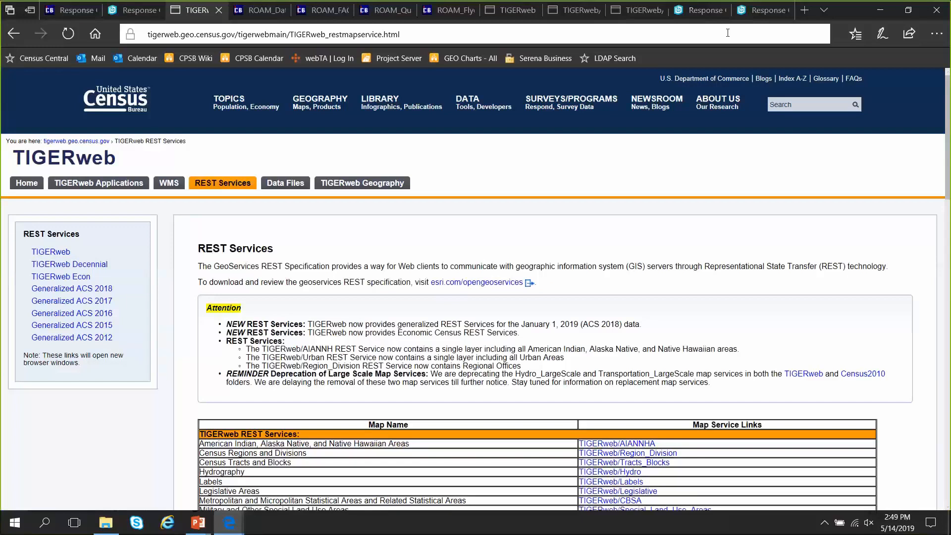
pyautogui.moveTo(950, 111); pyautogui.dragTo(943, 138)
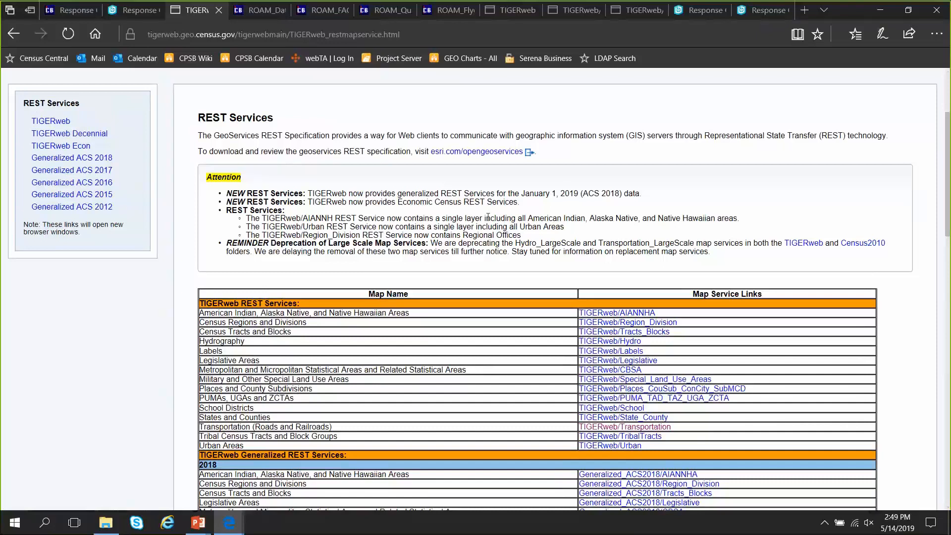
pyautogui.click(70, 15)
pyautogui.click(134, 10)
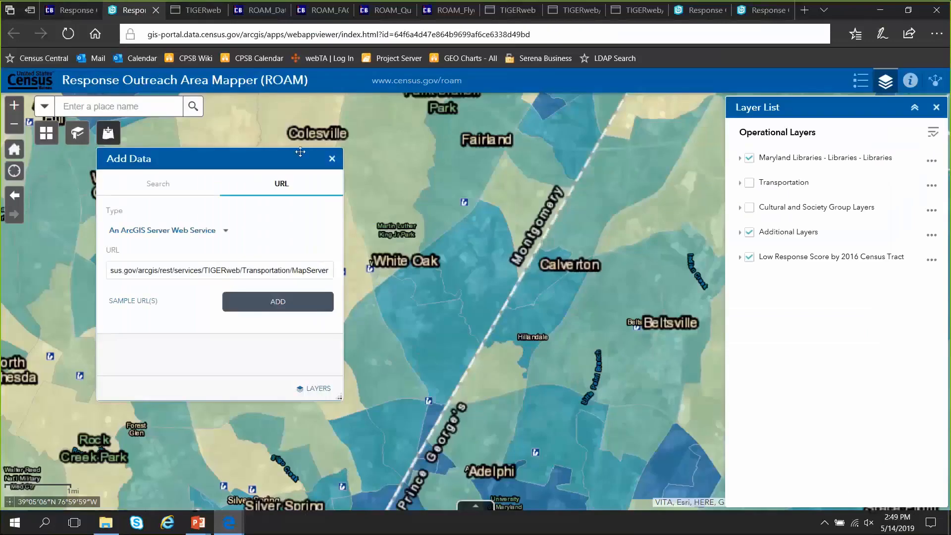
pyautogui.click(330, 158)
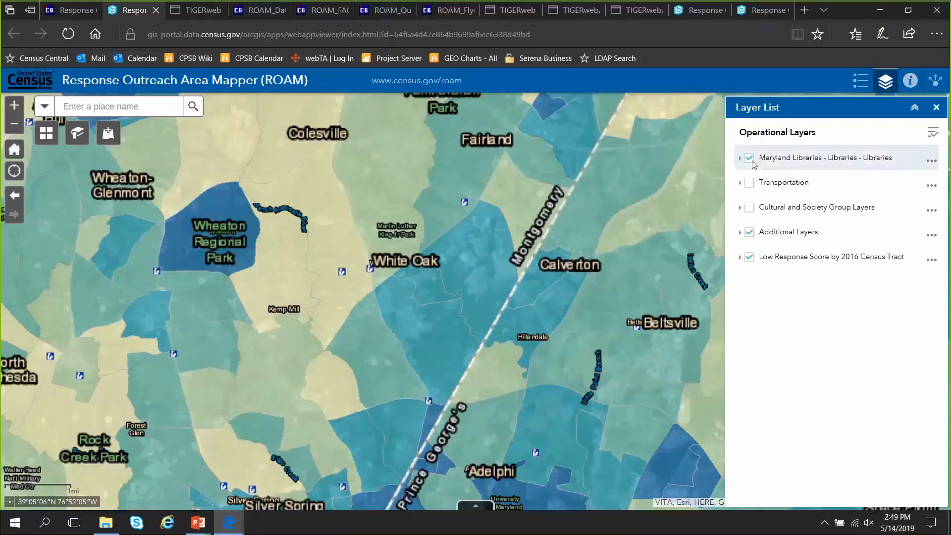
# Hide the Maryland Libraries layer and switch the basemap to Dark Gray Canvas
pyautogui.click(750, 159)
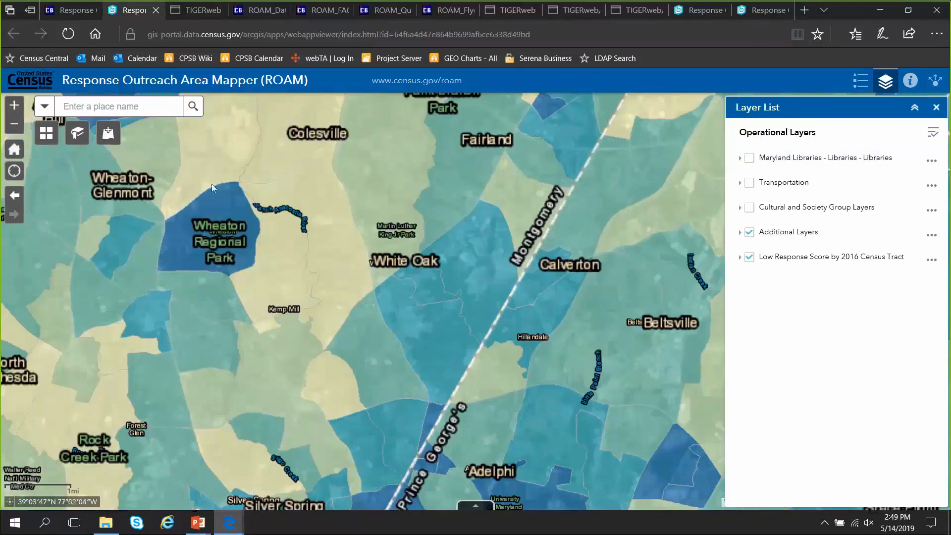
pyautogui.click(46, 133)
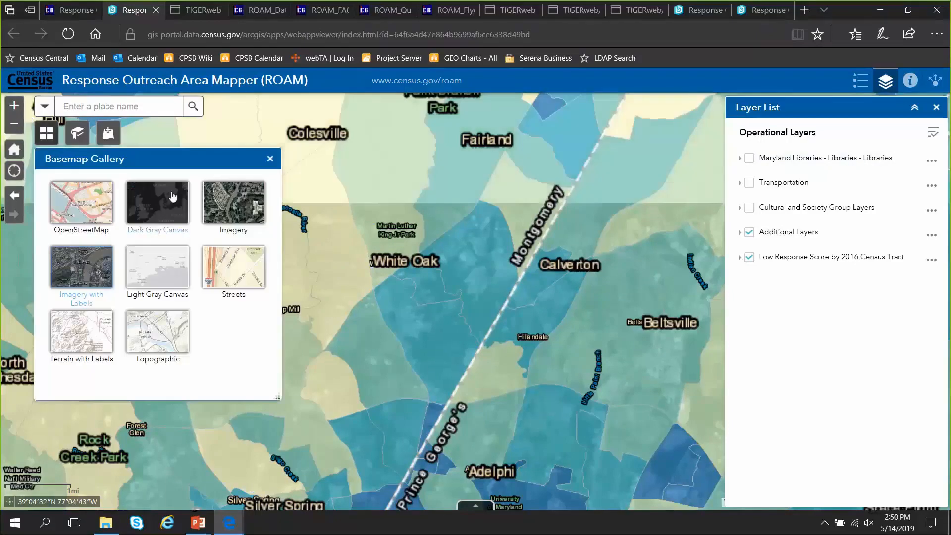
pyautogui.click(172, 197)
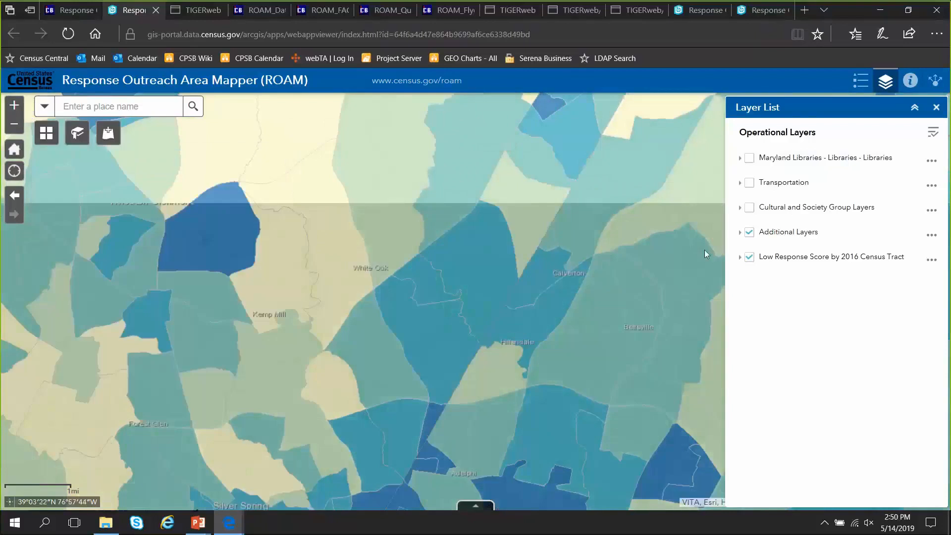
# Search ArcGIS Online for "dc gis" with the map centred on Washington, and browse the results
pyautogui.scroll(-1, 564, 189)
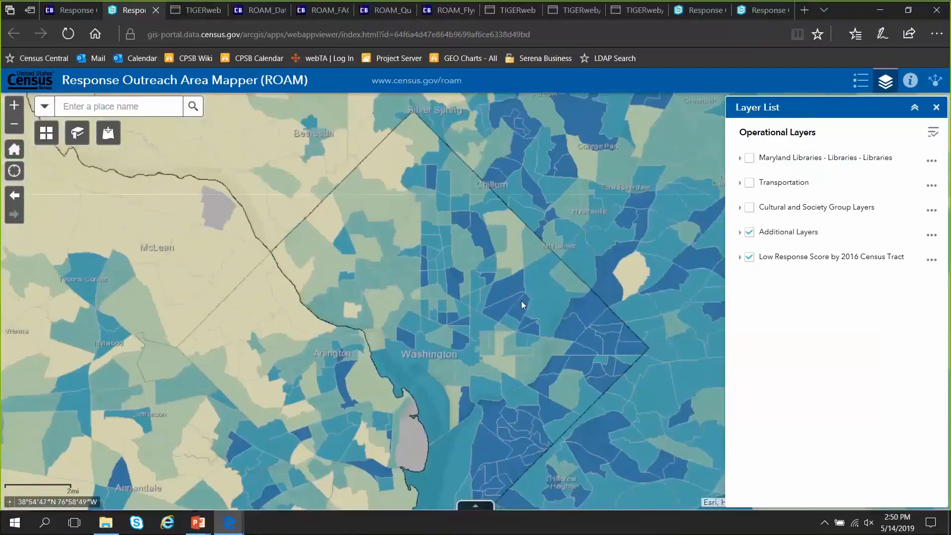
pyautogui.scroll(-1, 522, 302)
pyautogui.moveTo(490, 290); pyautogui.dragTo(480, 289)
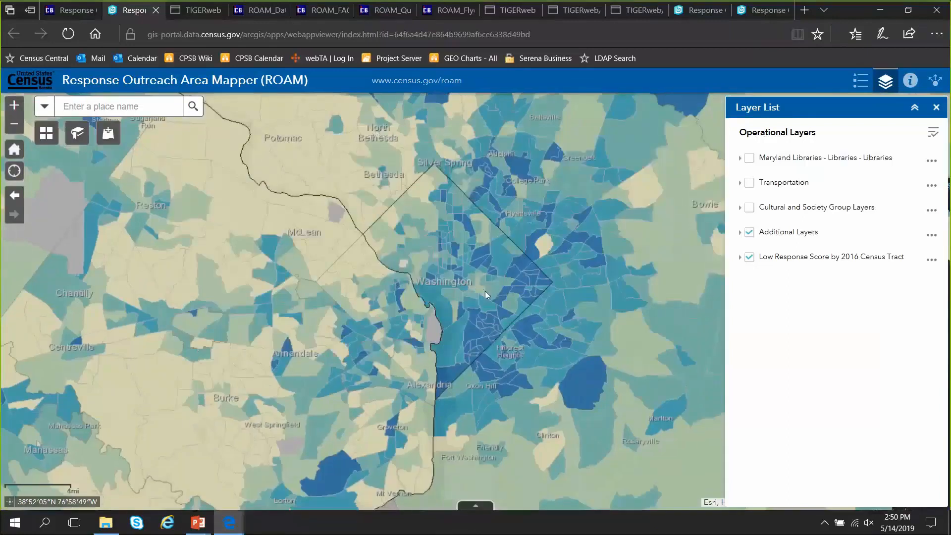
pyautogui.scroll(1, 479, 276)
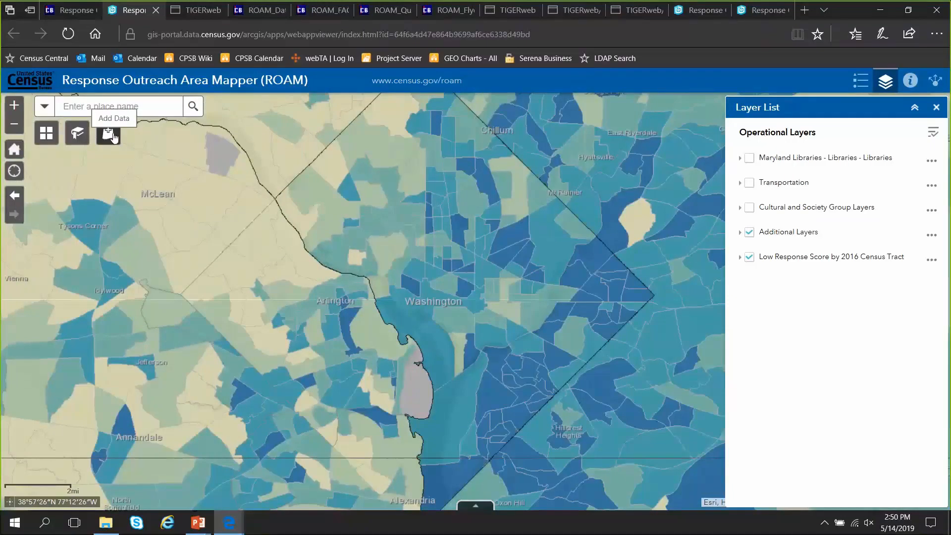
pyautogui.click(113, 136)
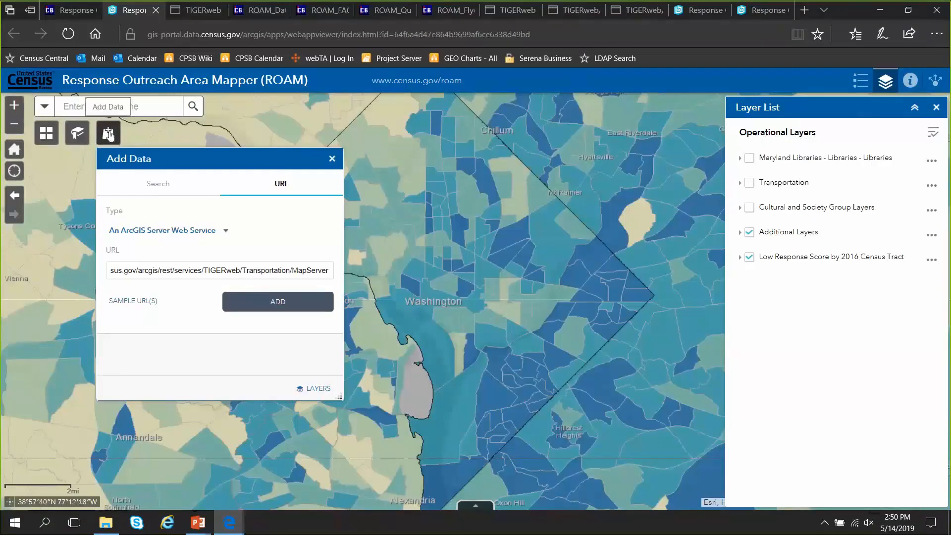
pyautogui.click(159, 183)
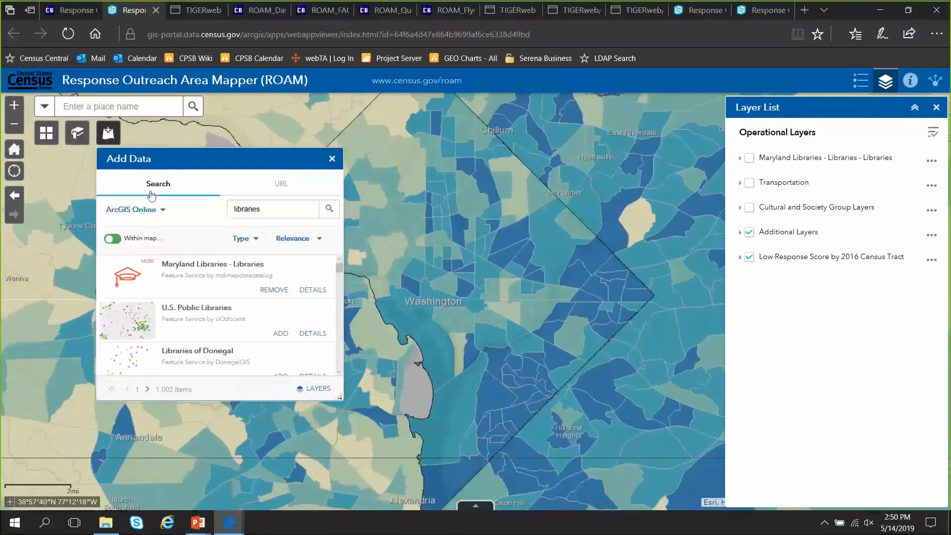
pyautogui.doubleClick(269, 206)
pyautogui.write('dc gis')
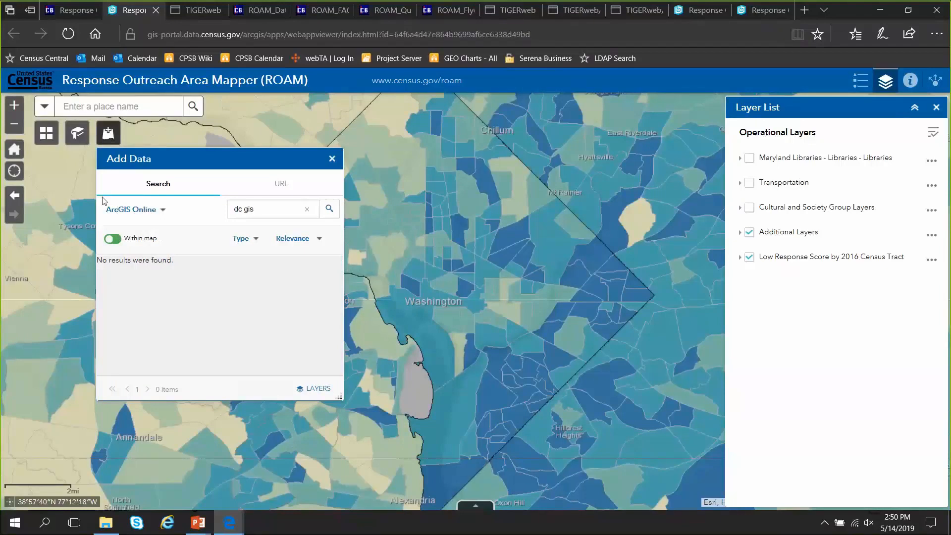
pyautogui.press('Return')
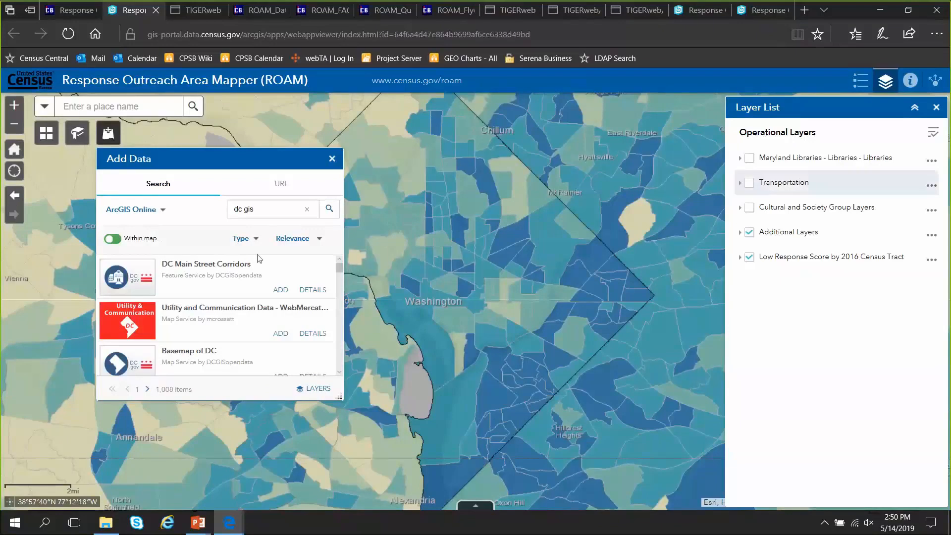
pyautogui.scroll(-5, 315, 320)
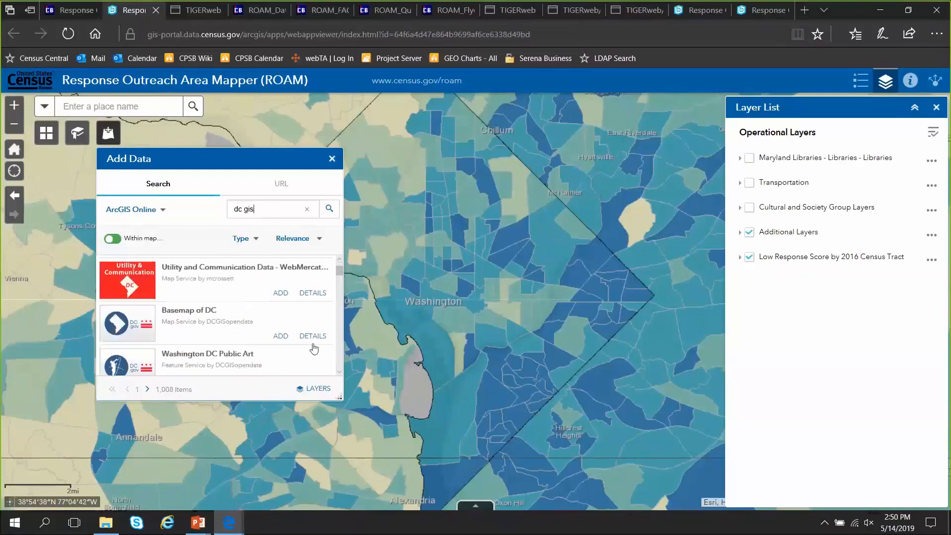
pyautogui.scroll(-2, 313, 341)
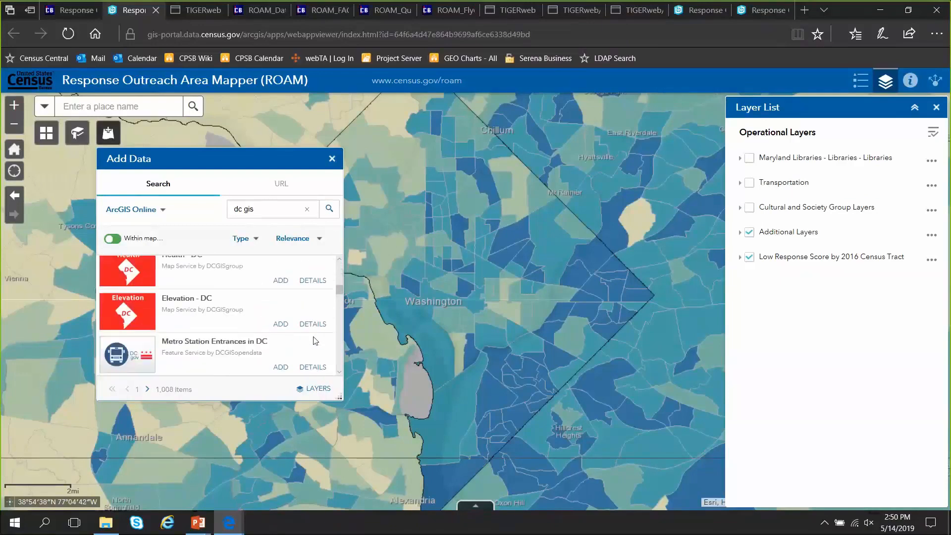
# Try narrowing the search to "dc gis cultural", reset it to "dc gis", and close the Add Data tool
pyautogui.write('cultural')
pyautogui.click(331, 208)
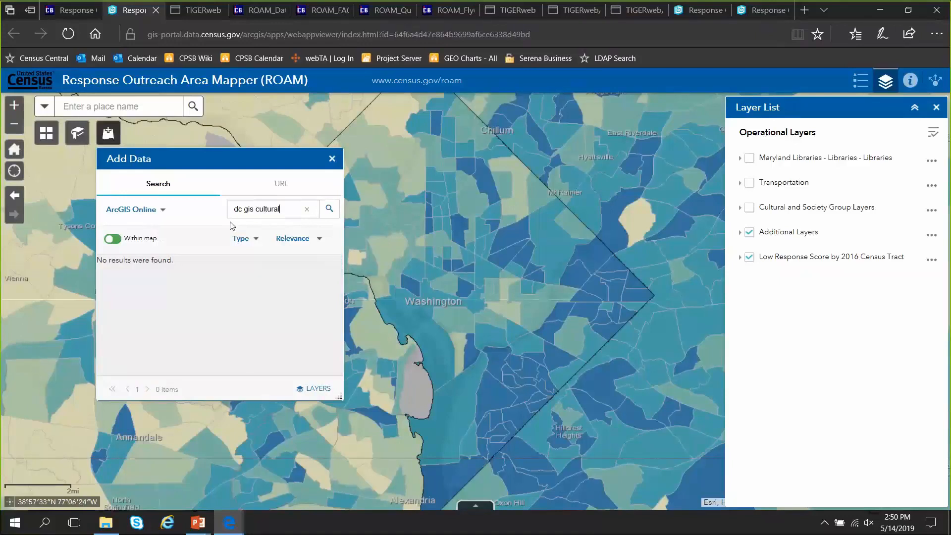
pyautogui.moveTo(257, 213); pyautogui.dragTo(233, 213)
pyautogui.click(307, 209)
pyautogui.click(278, 212)
pyautogui.write('dc gis')
pyautogui.click(332, 158)
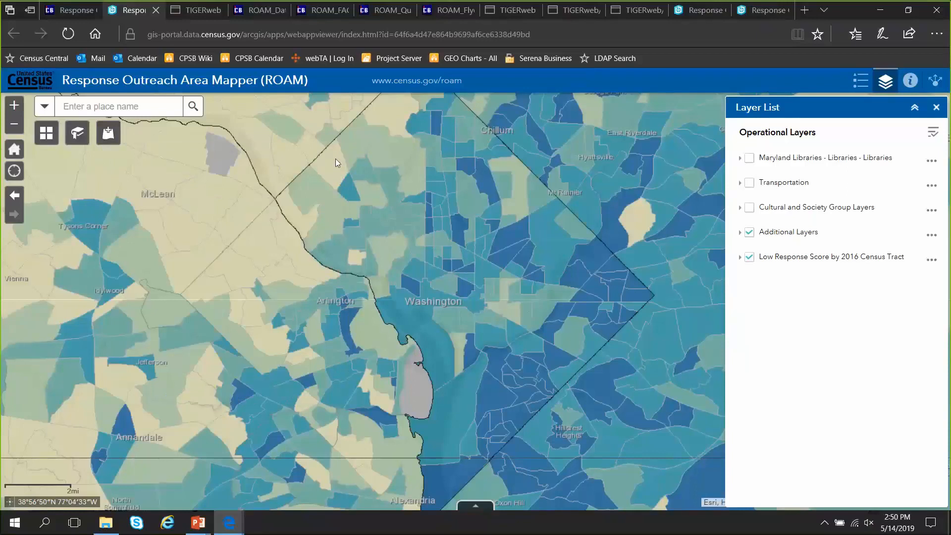
# Turn on the Cultural and Society Group Layers for Washington and show the group's sublayers
pyautogui.click(747, 207)
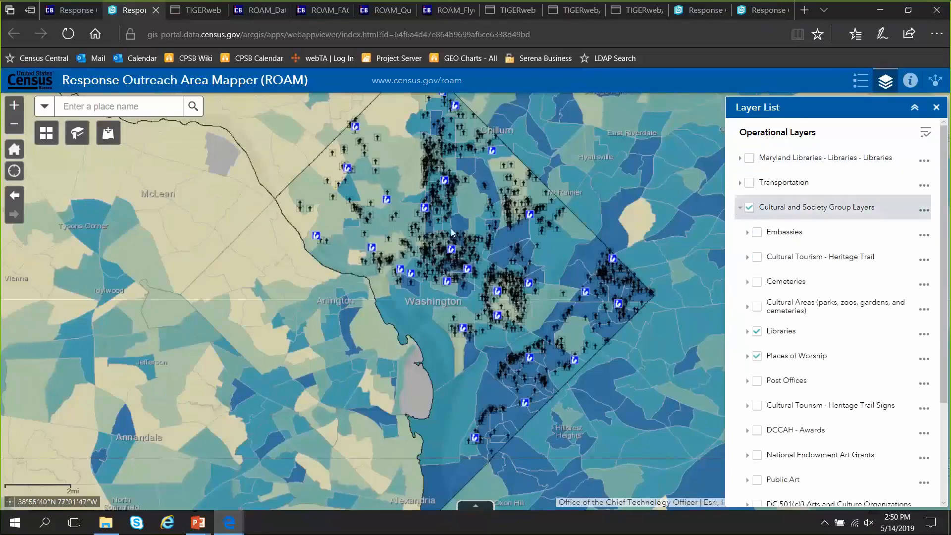
pyautogui.moveTo(403, 205); pyautogui.dragTo(414, 213)
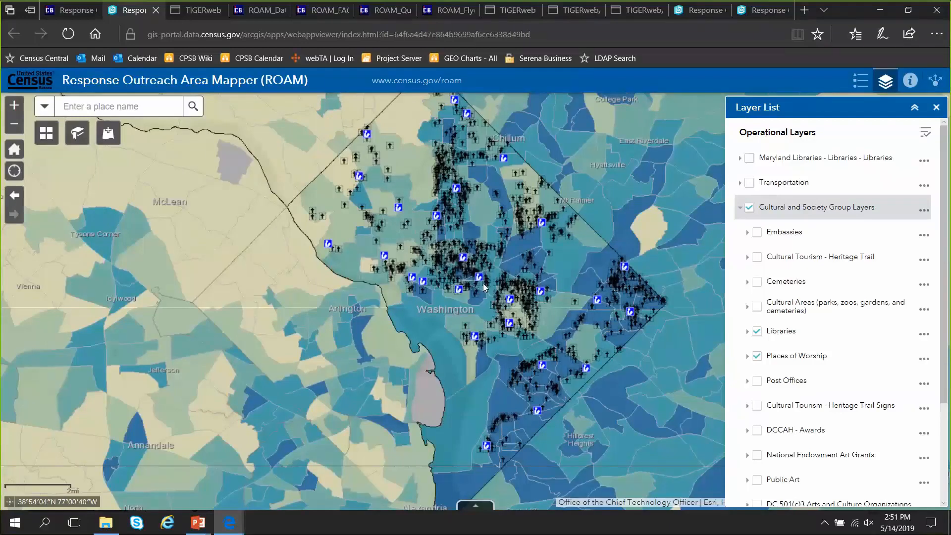
# Show the TIGERweb Transportation MapServer page's address and where it goes in Add Data's URL entry, and return to the data search
pyautogui.click(646, 8)
pyautogui.click(411, 42)
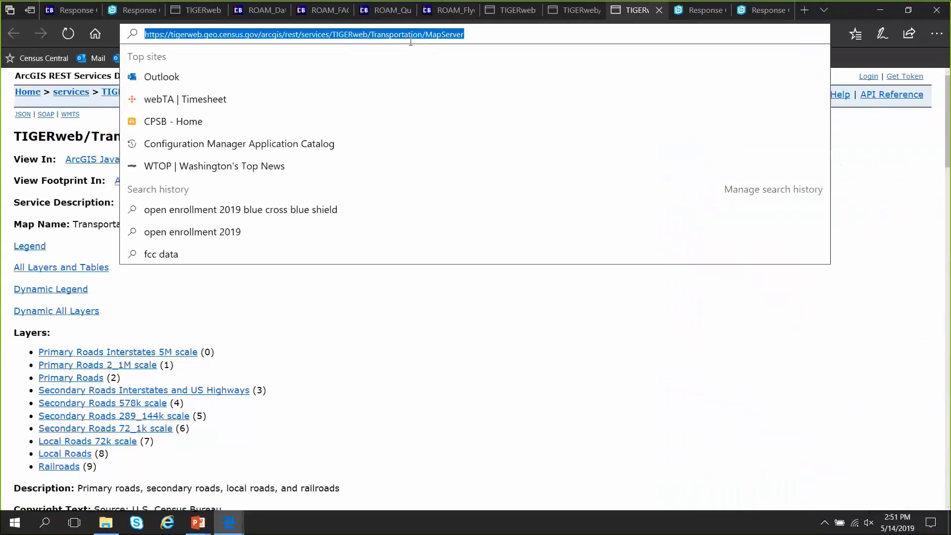
pyautogui.click(130, 10)
pyautogui.click(108, 133)
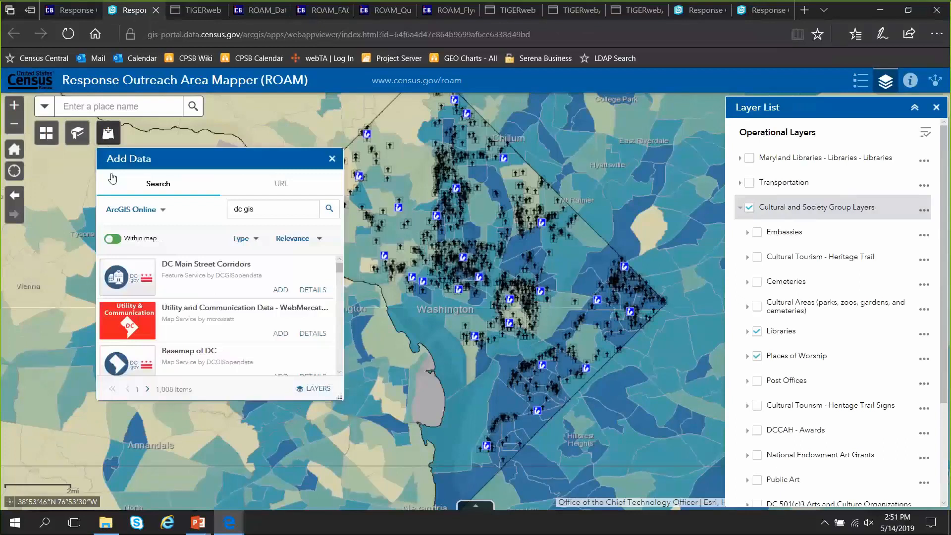
pyautogui.click(282, 184)
pyautogui.click(247, 270)
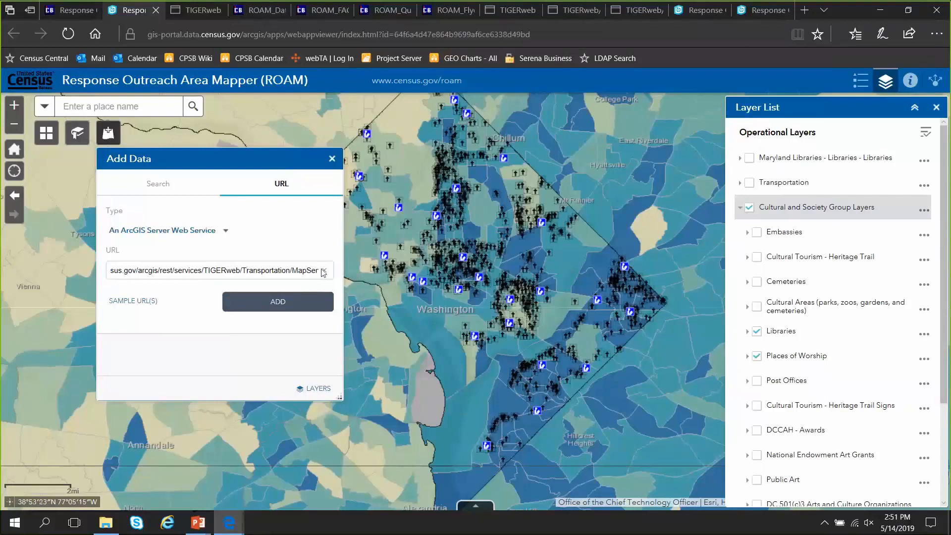
pyautogui.click(159, 184)
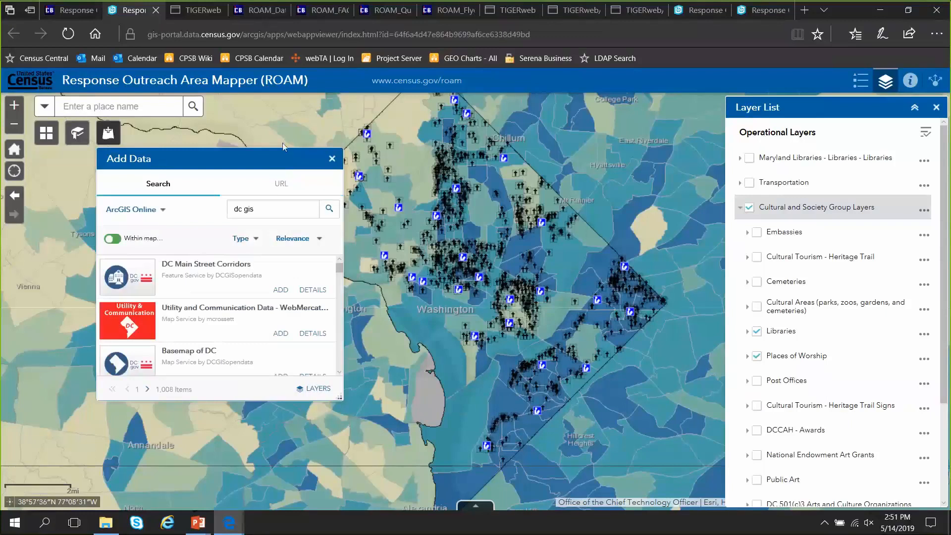
# Close the Add Data tool and bring up the ROAM landing page with its address, census.gov/roam
pyautogui.click(332, 159)
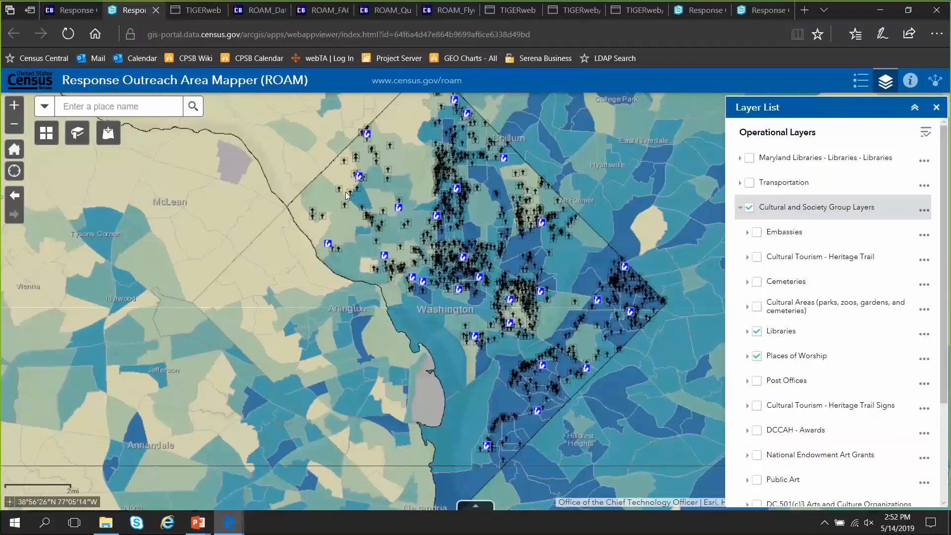
pyautogui.click(257, 12)
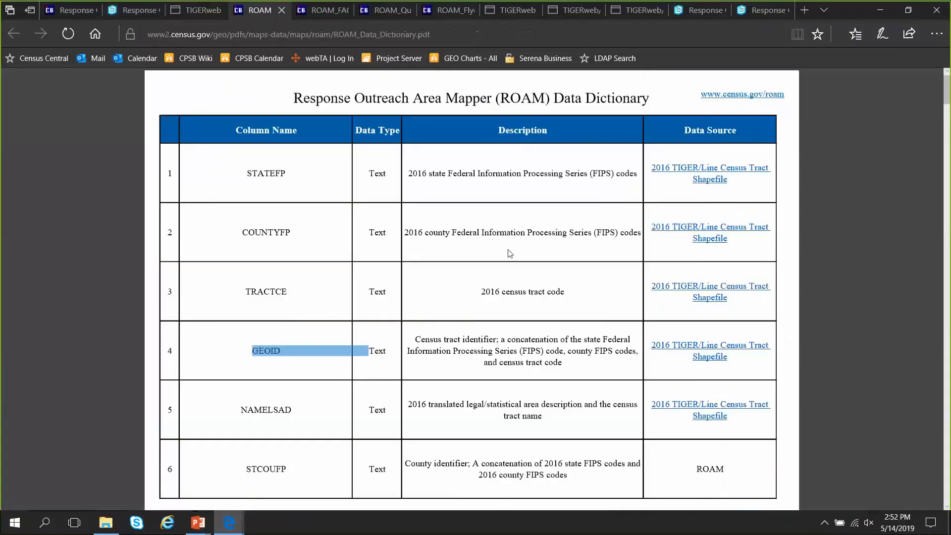
pyautogui.click(201, 10)
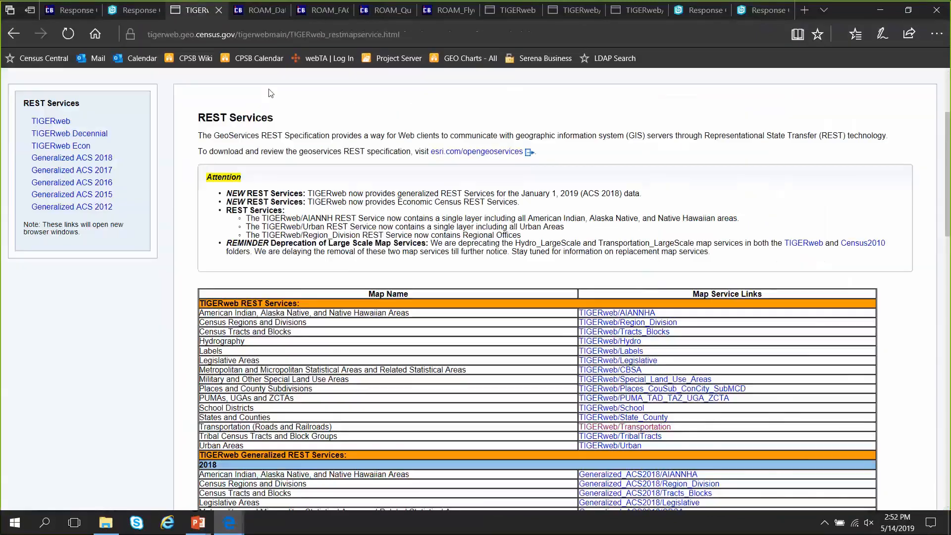
pyautogui.click(140, 11)
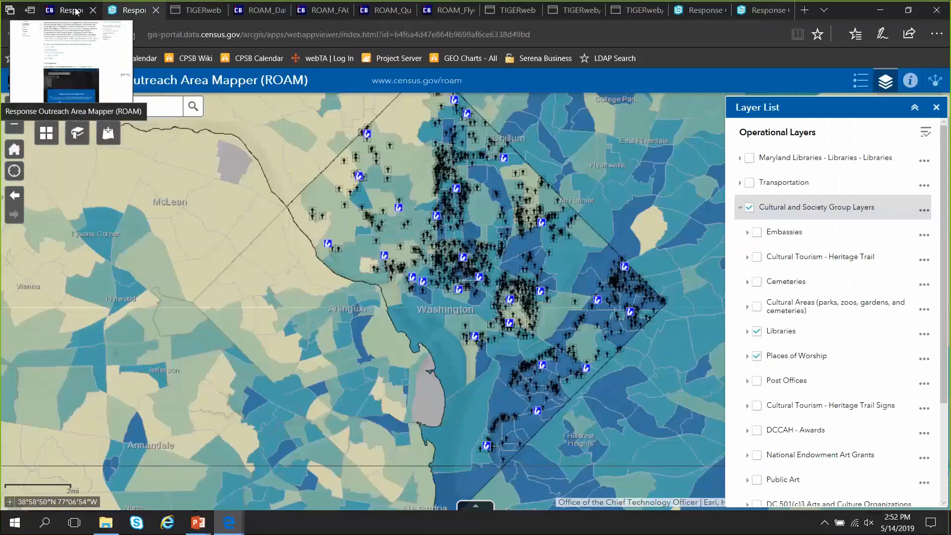
pyautogui.click(76, 11)
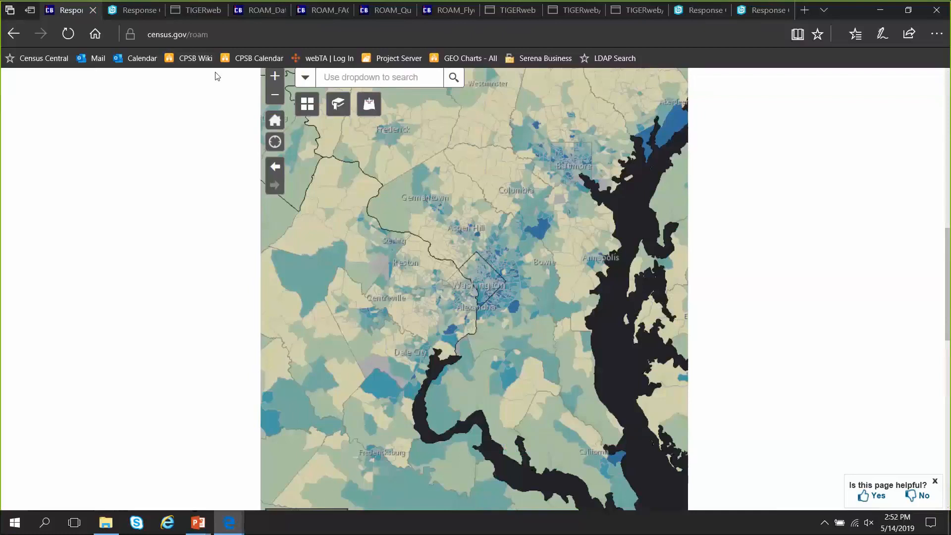
pyautogui.click(153, 38)
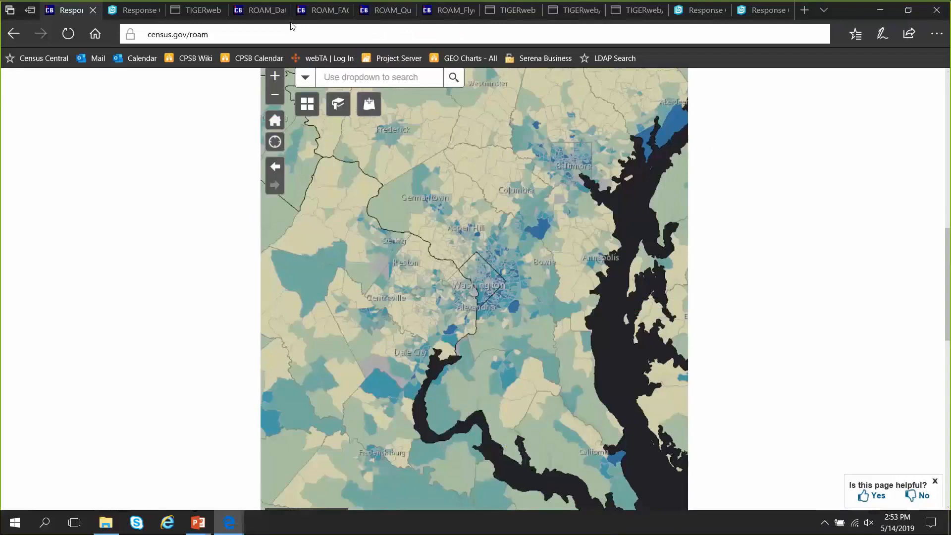
# Look over the map application, the ROAM Data Dictionary and the FAQ document, and return to the census.gov/roam page
pyautogui.click(135, 14)
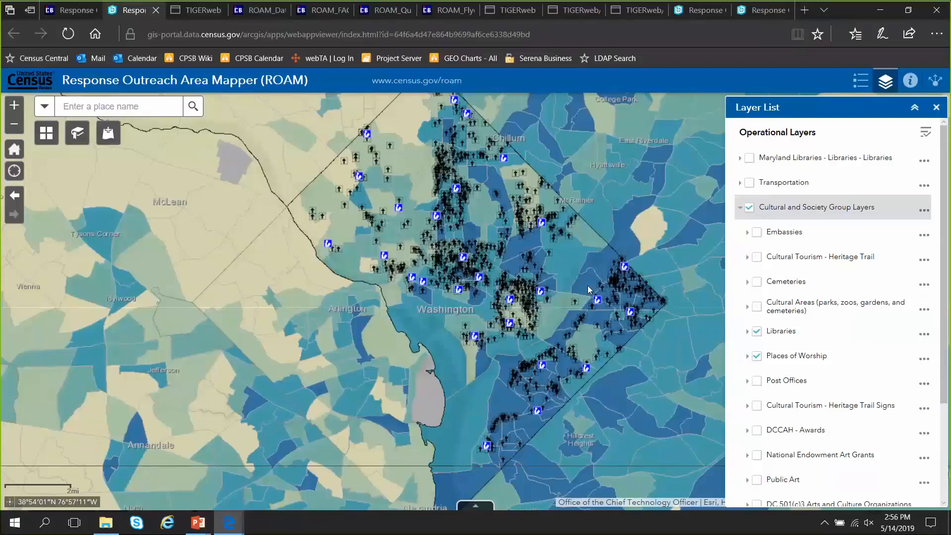
pyautogui.click(260, 10)
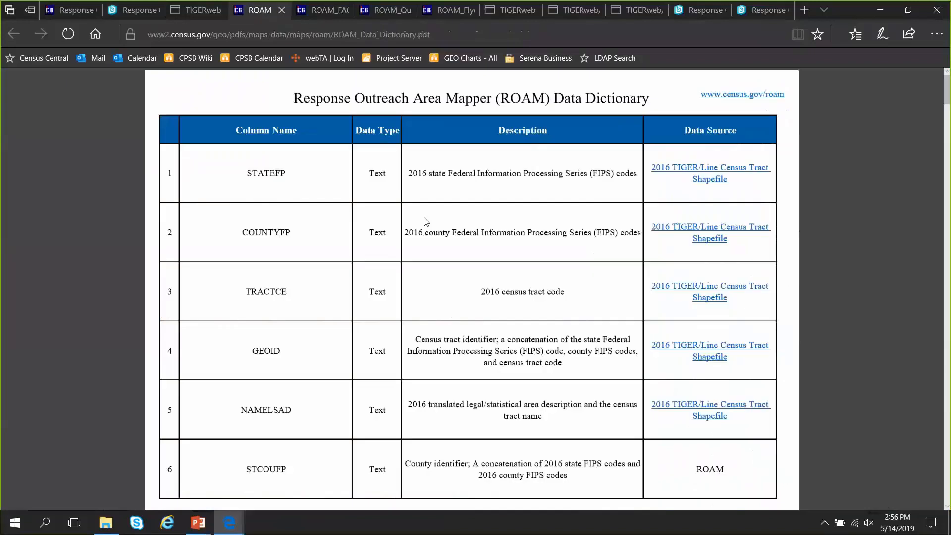
pyautogui.click(320, 10)
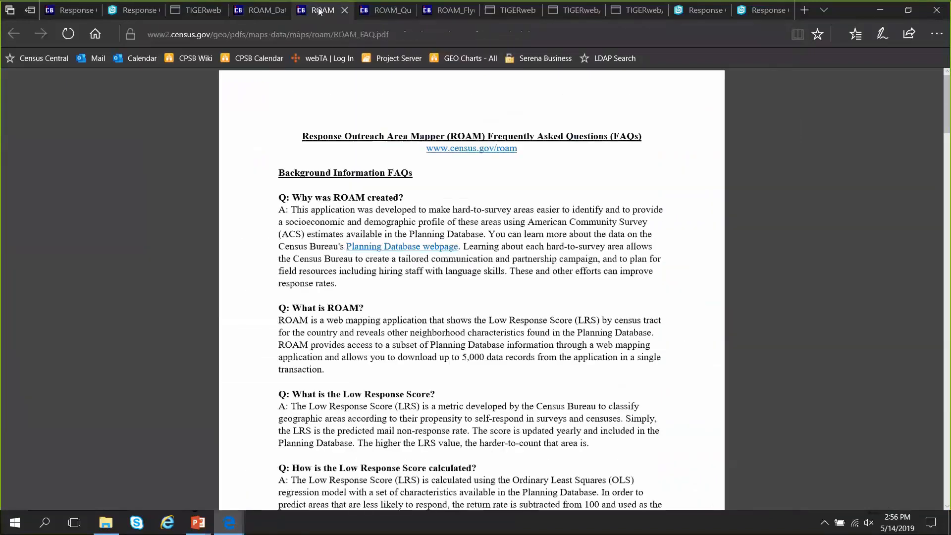
pyautogui.click(122, 10)
pyautogui.click(65, 10)
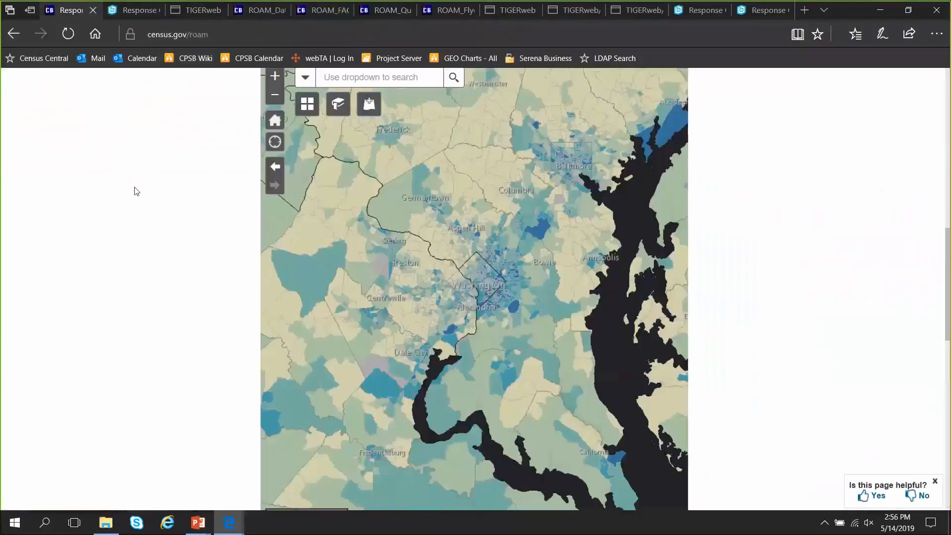
# Open the ROAM User Guide from the landing page's resource list and search it for "print"
pyautogui.scroll(10, 136, 191)
pyautogui.click(319, 343)
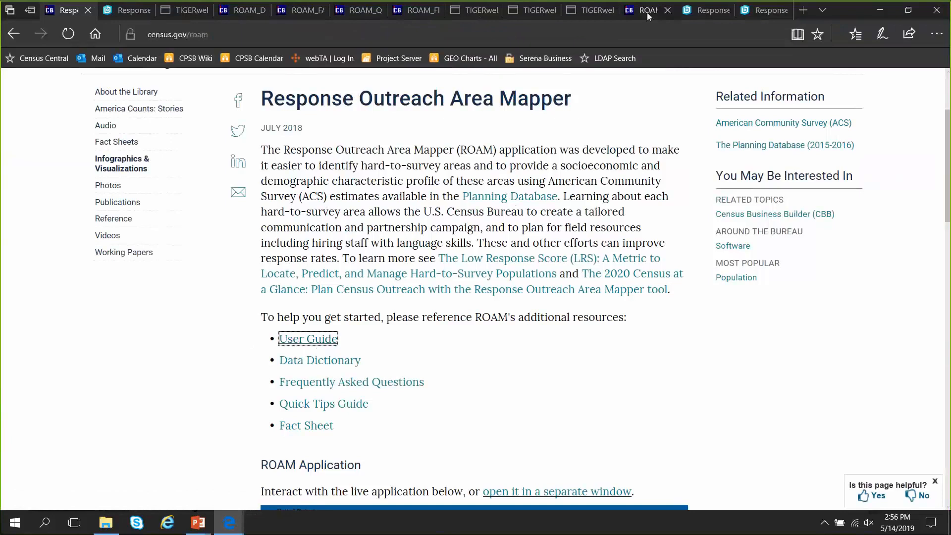
pyautogui.click(648, 13)
pyautogui.hotkey('ctrl', 'f')
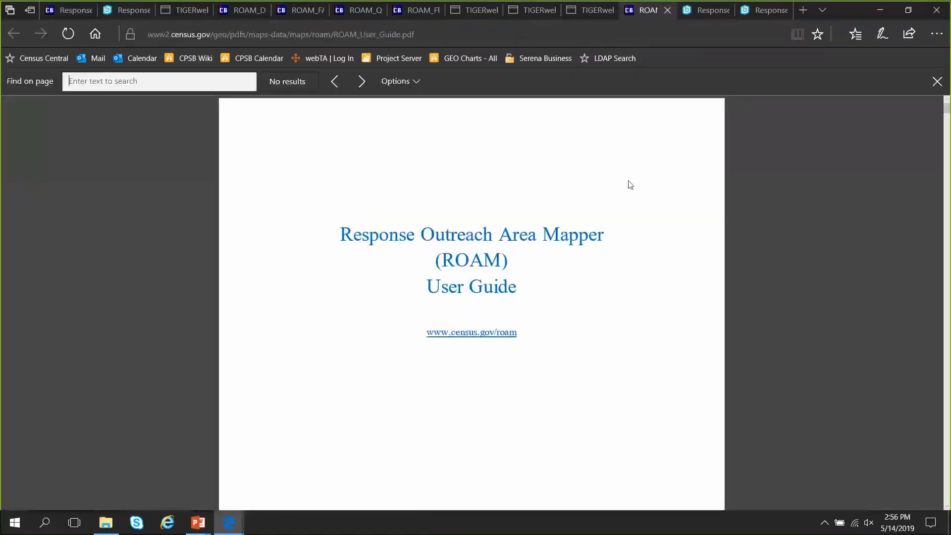
pyautogui.write('print')
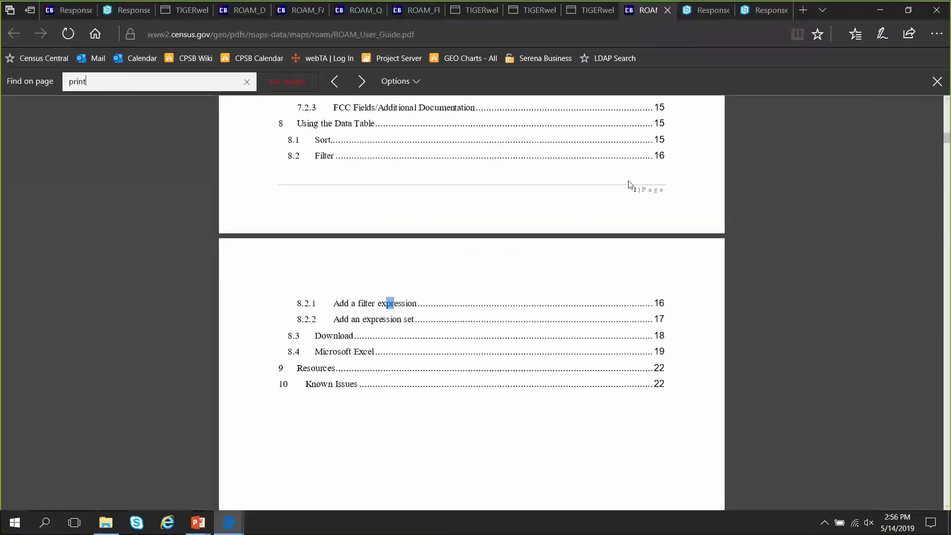
# Examine the user guide's Known Issues section, the Excel import and download instructions, and the filter expression examples
pyautogui.click(448, 385)
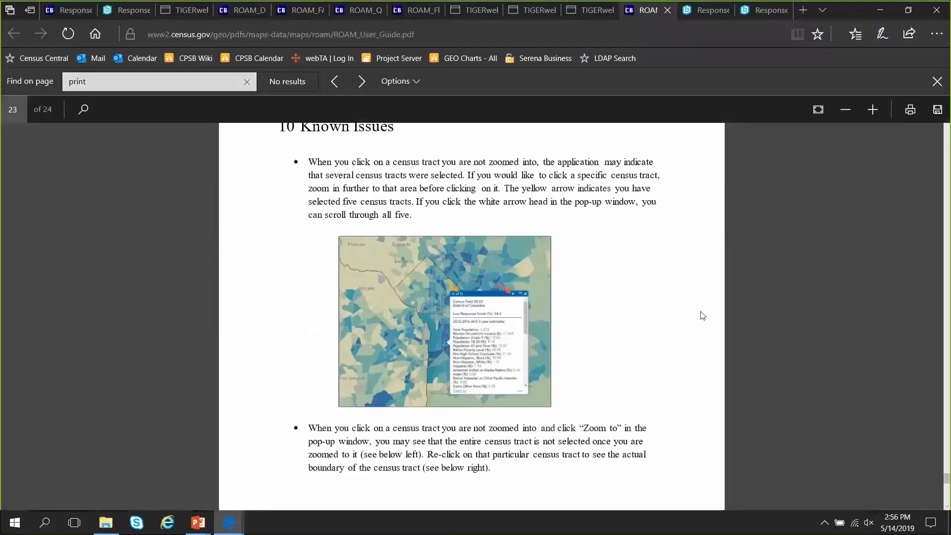
pyautogui.scroll(-10, 703, 316)
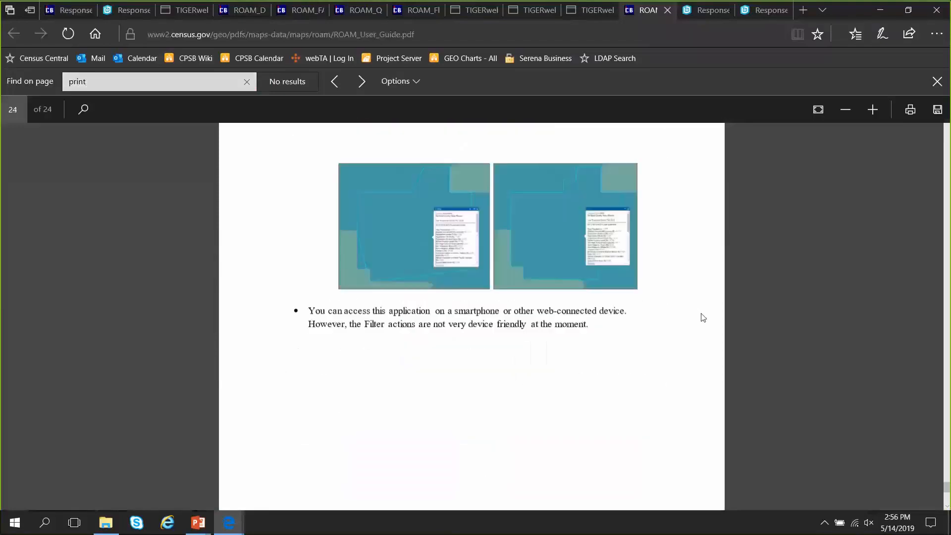
pyautogui.scroll(-2, 702, 317)
pyautogui.scroll(12, 701, 315)
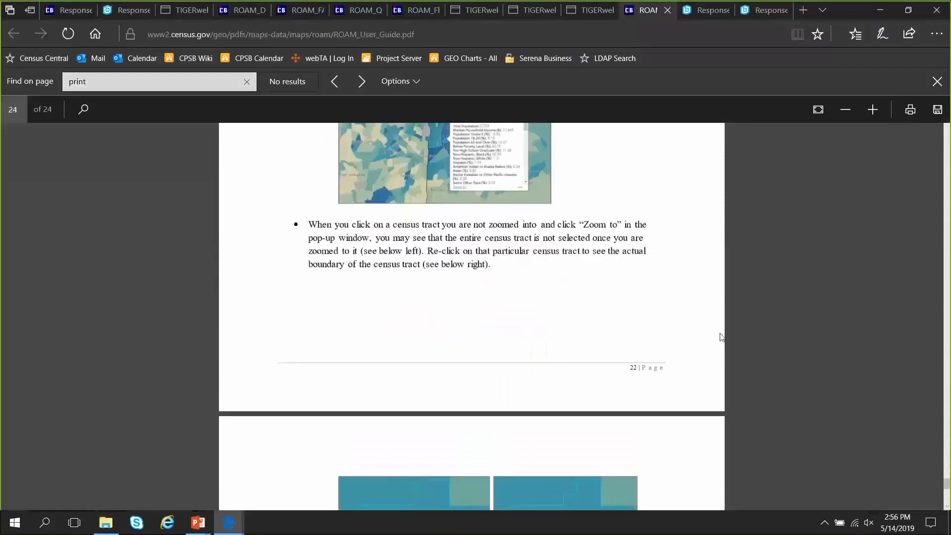
pyautogui.scroll(20, 741, 353)
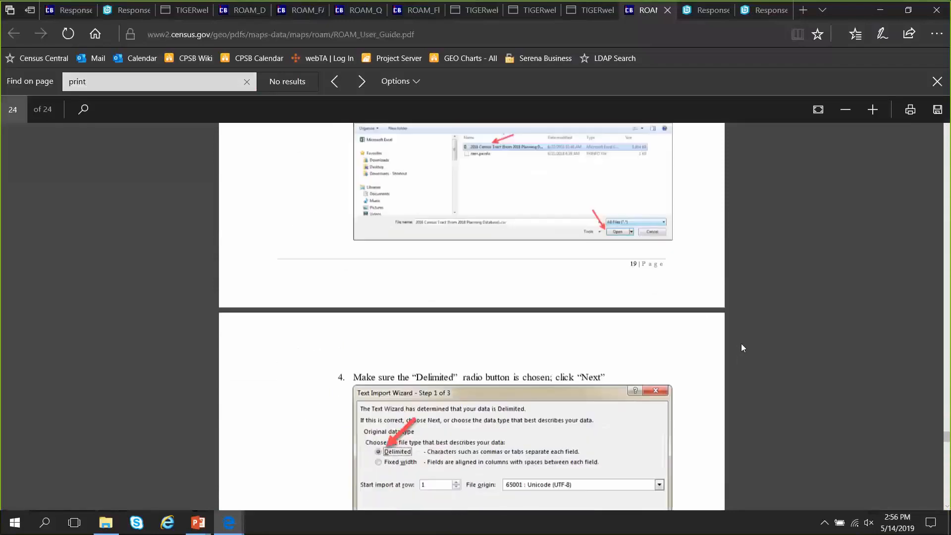
pyautogui.scroll(15, 745, 343)
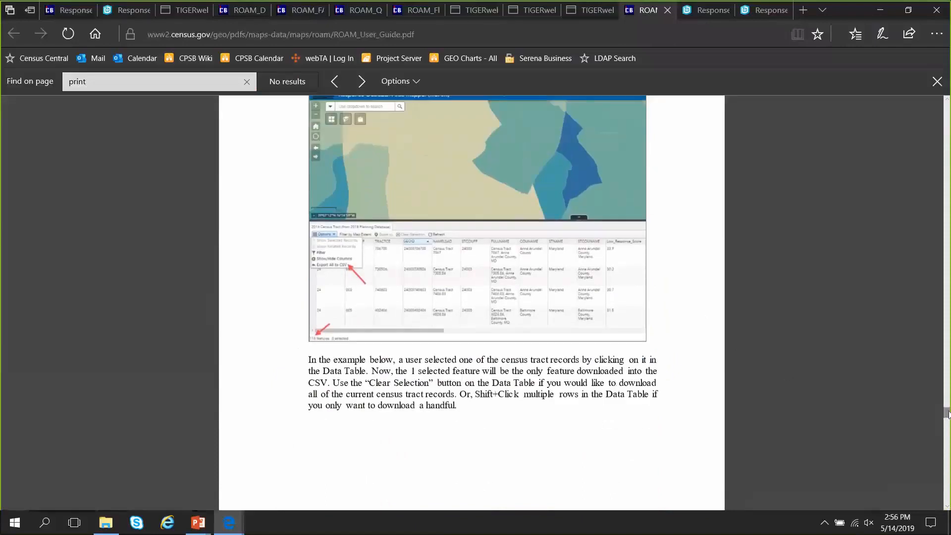
pyautogui.scroll(3, 742, 353)
pyautogui.scroll(7, 742, 353)
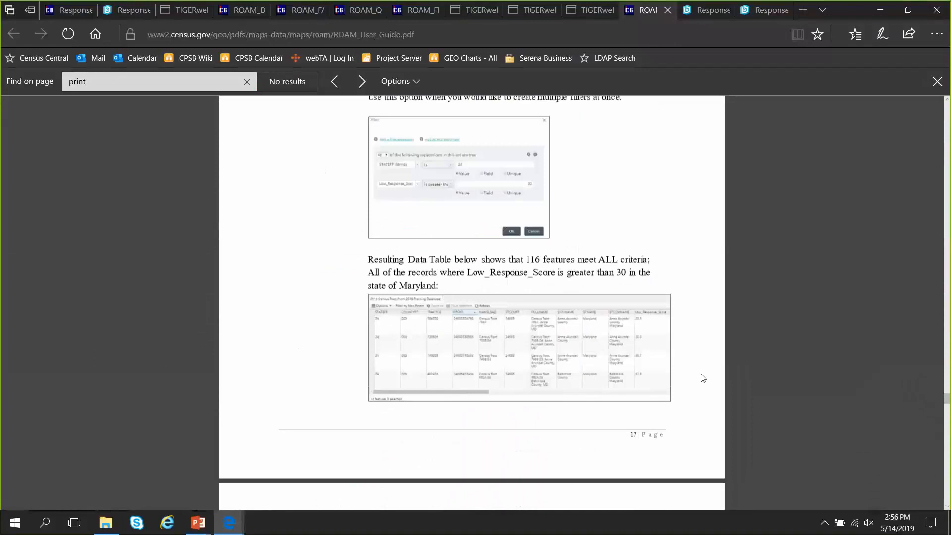
pyautogui.scroll(5, 700, 382)
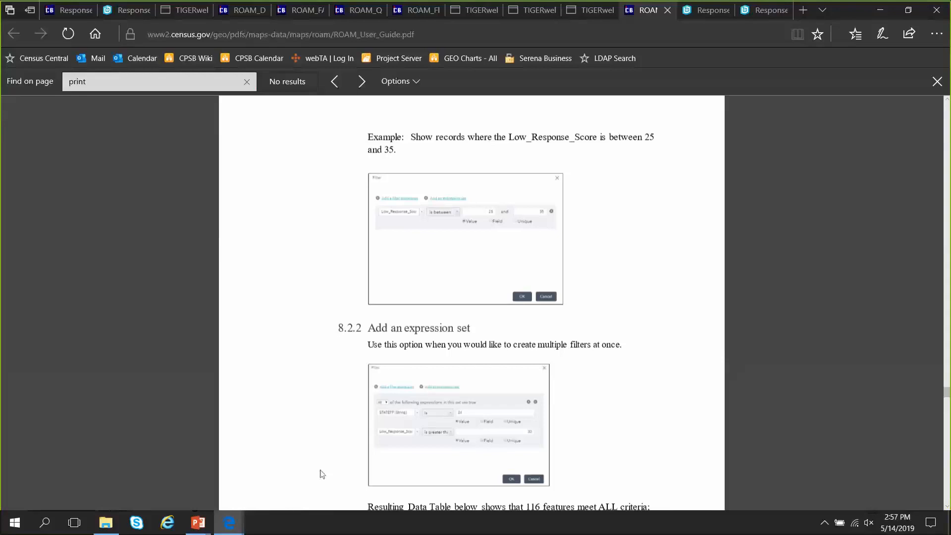
# Return to the map application, turn off the Cultural and Society Group Layers and collapse the group
pyautogui.click(124, 12)
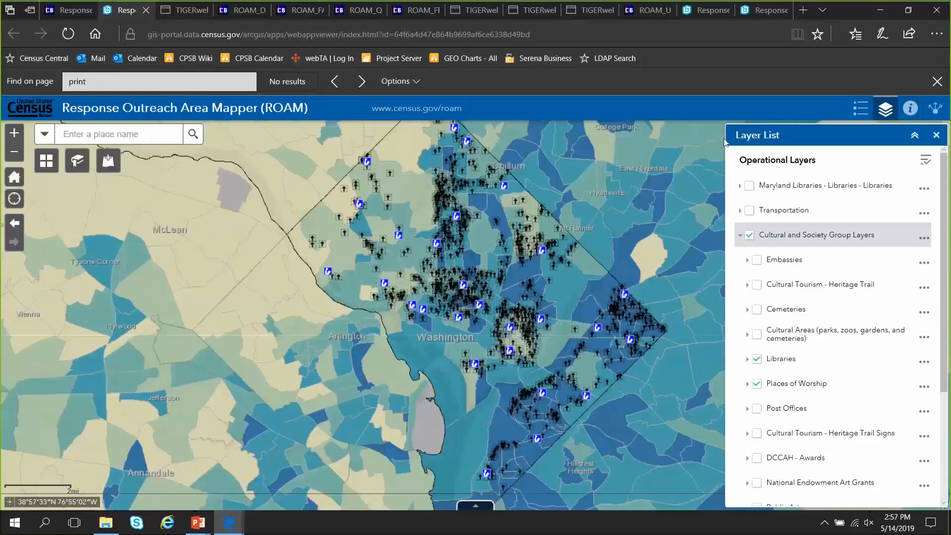
pyautogui.click(747, 236)
pyautogui.click(740, 237)
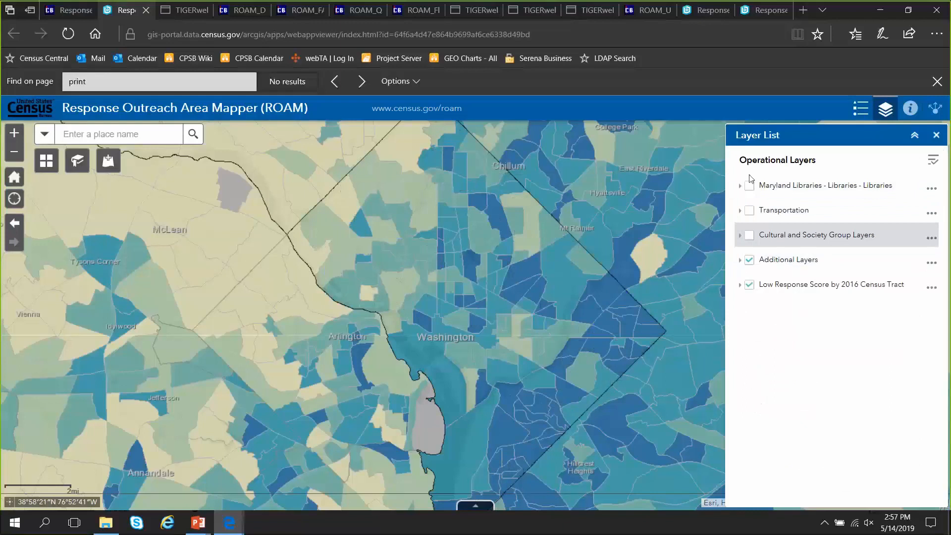
# Expand Additional Layers, turn on the Area Census Office (ACO) Layer and view its boundaries across the wider Washington region
pyautogui.click(741, 260)
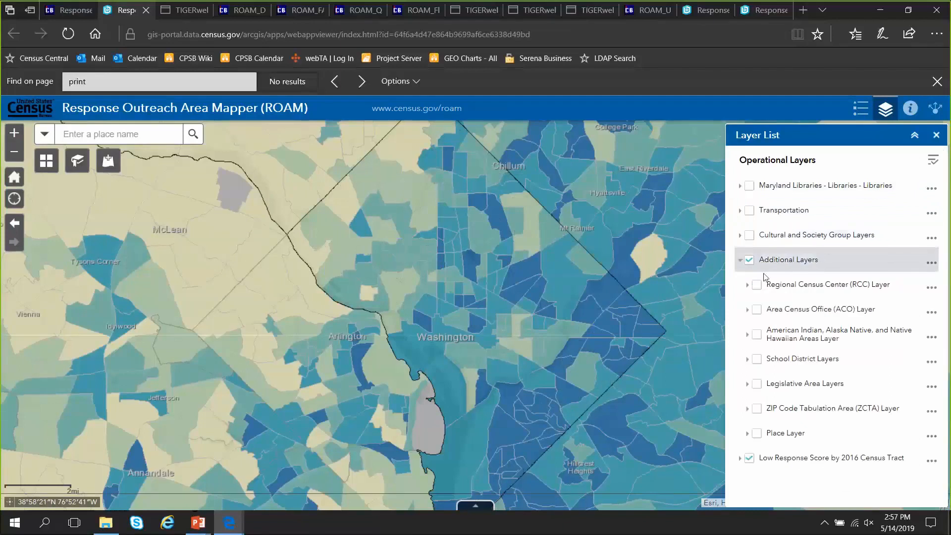
pyautogui.click(753, 310)
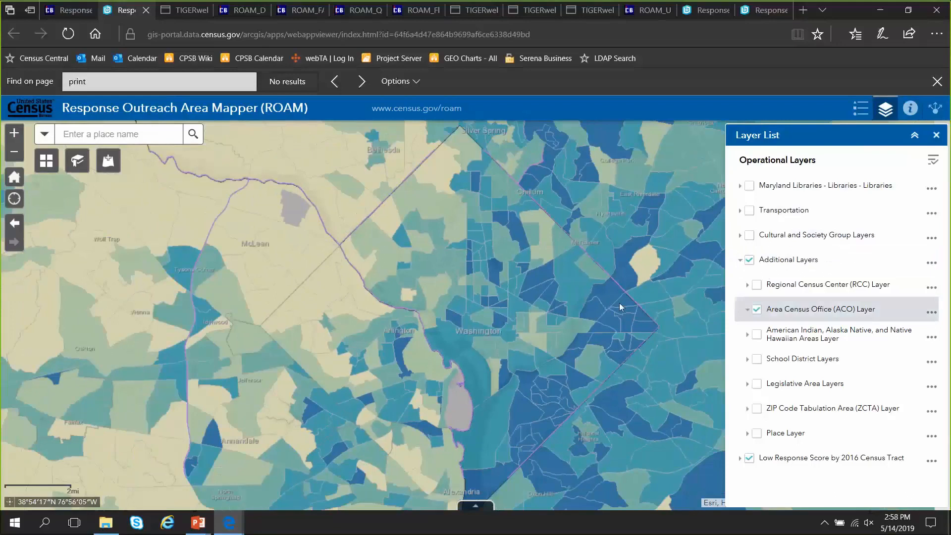
pyautogui.scroll(-1, 619, 302)
pyautogui.moveTo(629, 358); pyautogui.dragTo(551, 325)
pyautogui.scroll(-1, 584, 337)
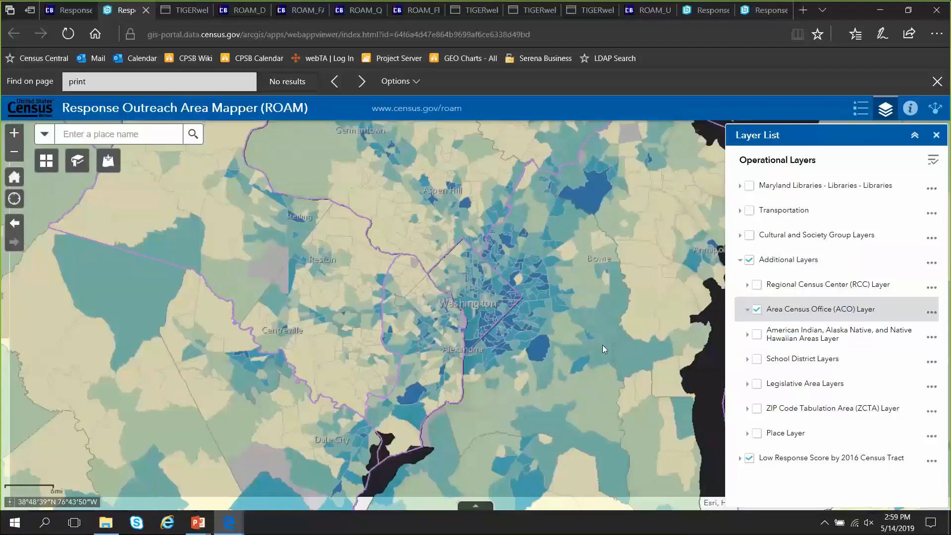
# Export all records of the 2016 Census Tract data table to a CSV file and open the downloaded file in Excel
pyautogui.click(622, 28)
pyautogui.click(471, 515)
pyautogui.click(474, 506)
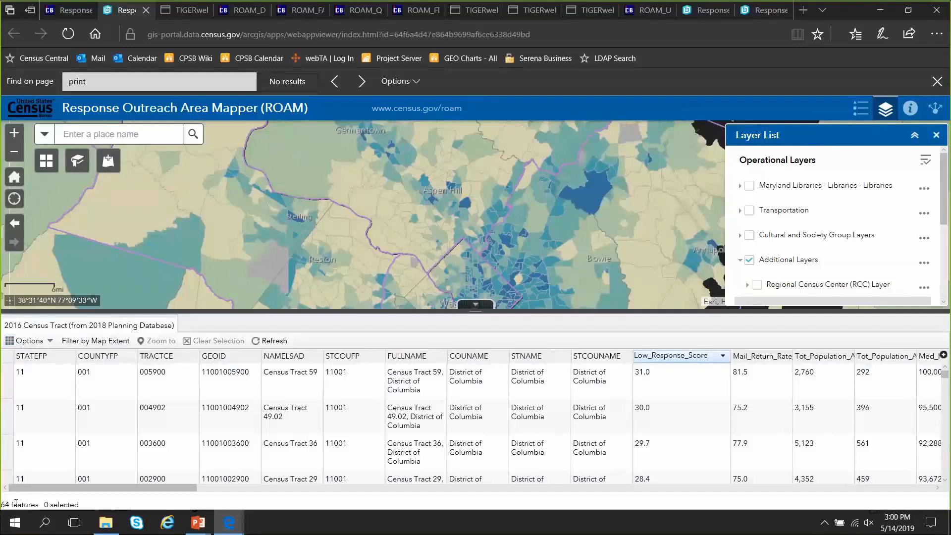
pyautogui.click(37, 342)
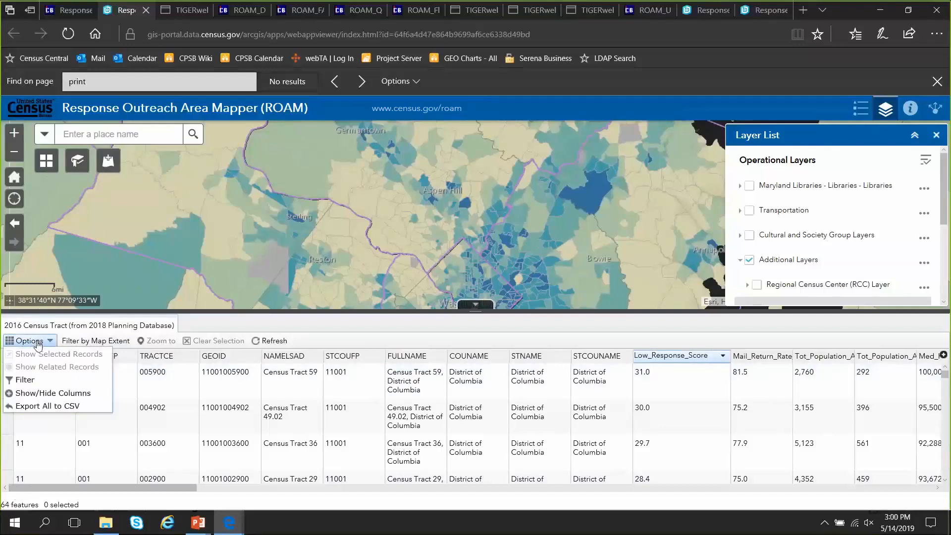
pyautogui.click(48, 406)
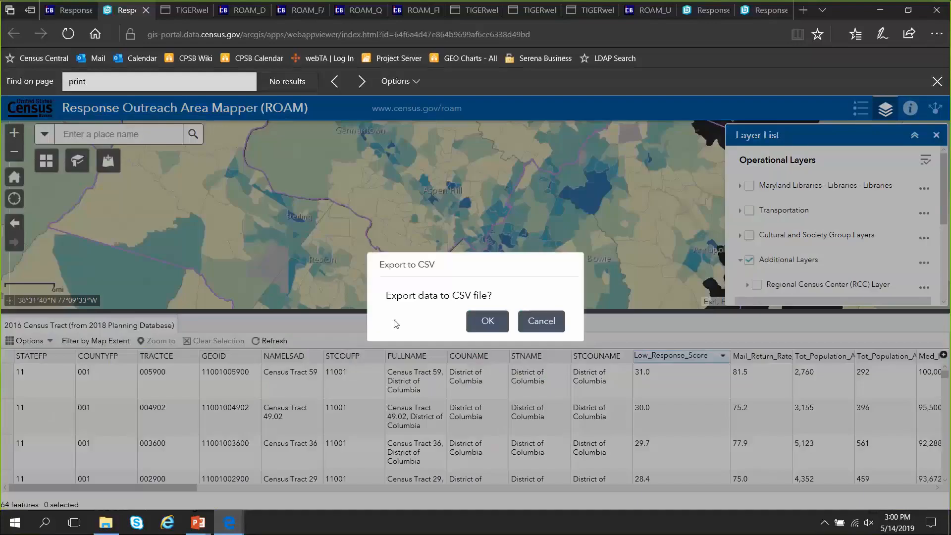
pyautogui.click(490, 320)
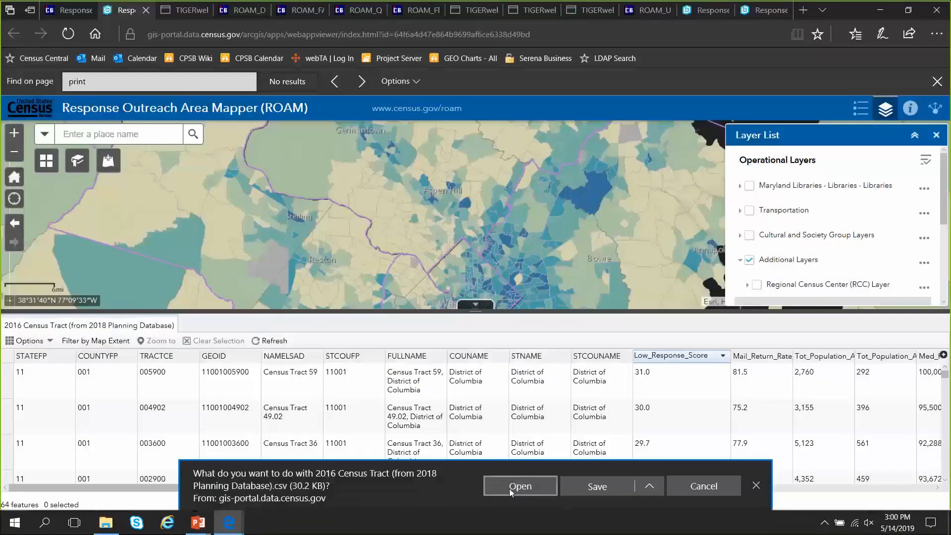
pyautogui.click(509, 488)
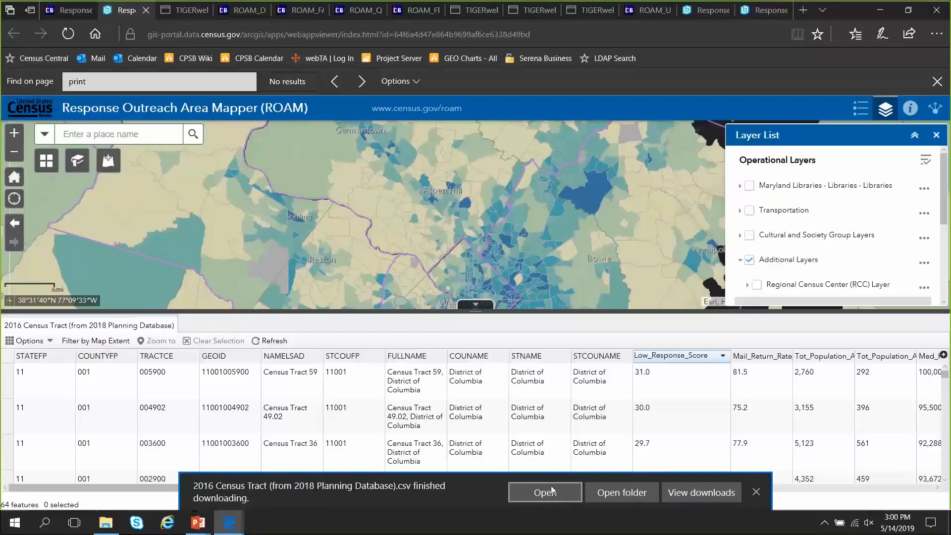
pyautogui.click(554, 491)
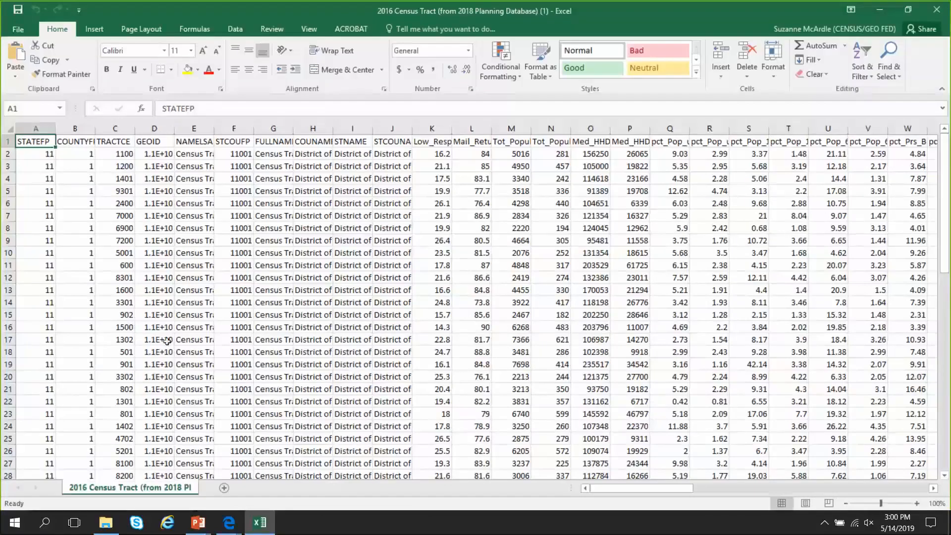
# Review the exported census tract rows from the header to the last record, and switch back to the map application
pyautogui.click(44, 315)
pyautogui.scroll(-18, 44, 315)
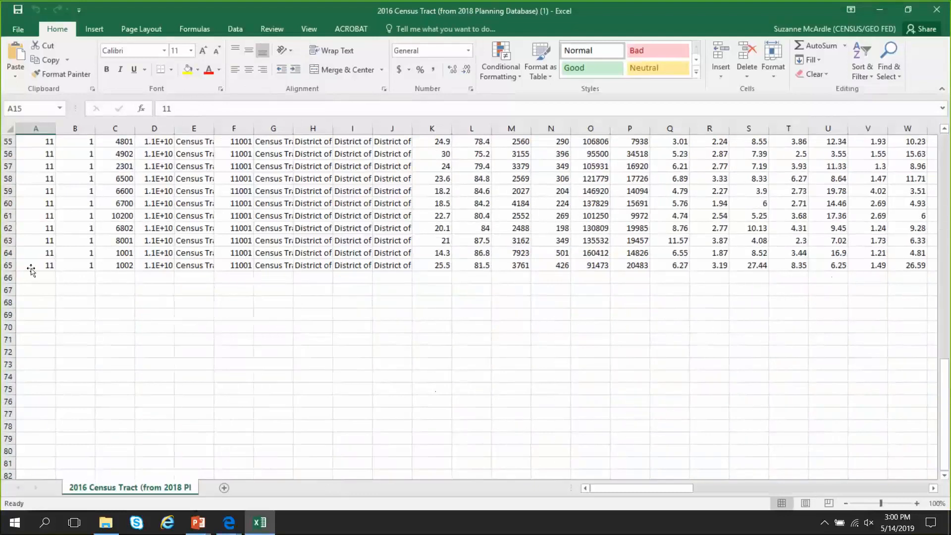
pyautogui.click(30, 270)
pyautogui.scroll(18, 148, 278)
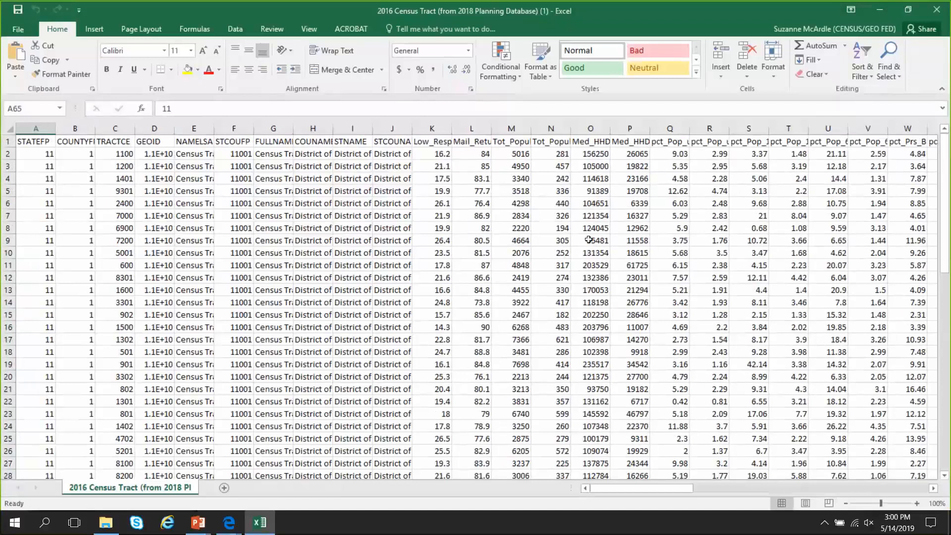
pyautogui.moveTo(228, 530)
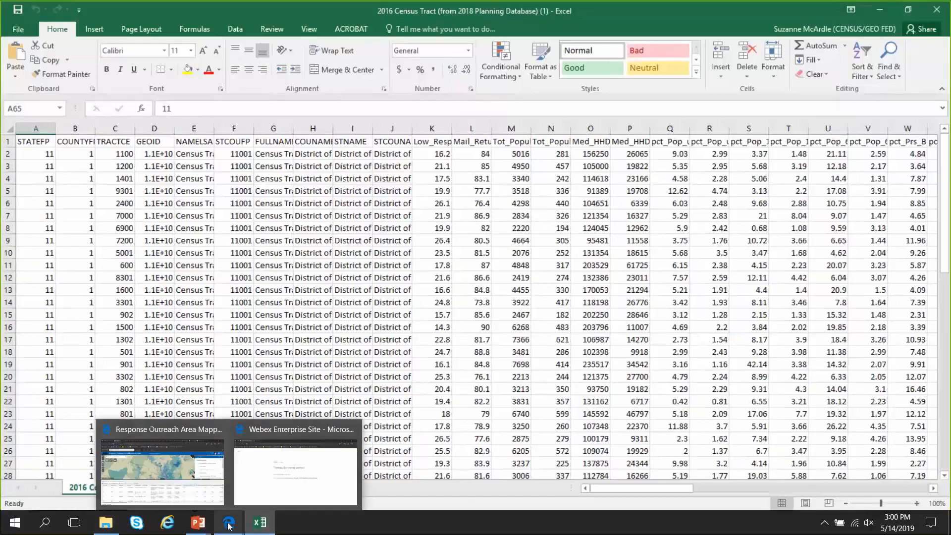
pyautogui.click(181, 471)
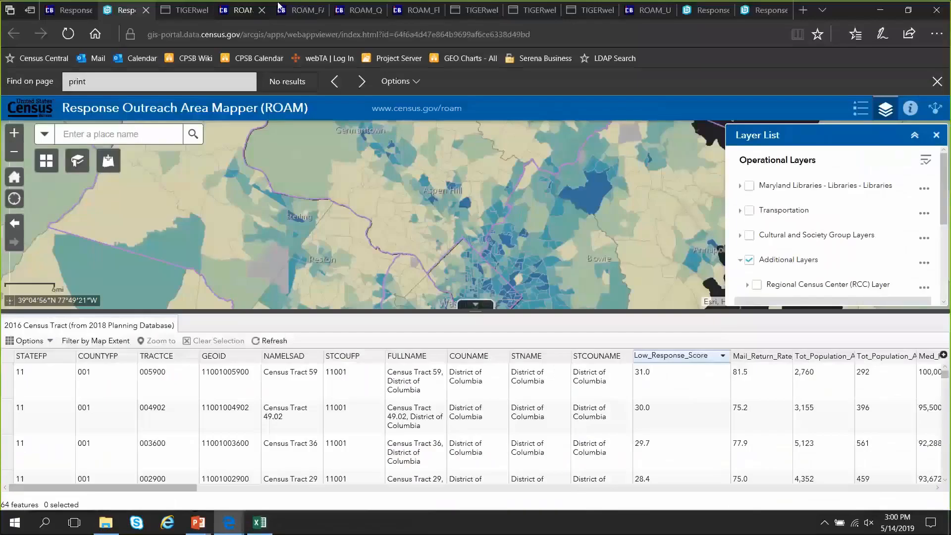
# Open the ROAM User Guide and read section 8.3 on downloading table data and section 8.4 on opening the CSV in Microsoft Excel
pyautogui.click(243, 15)
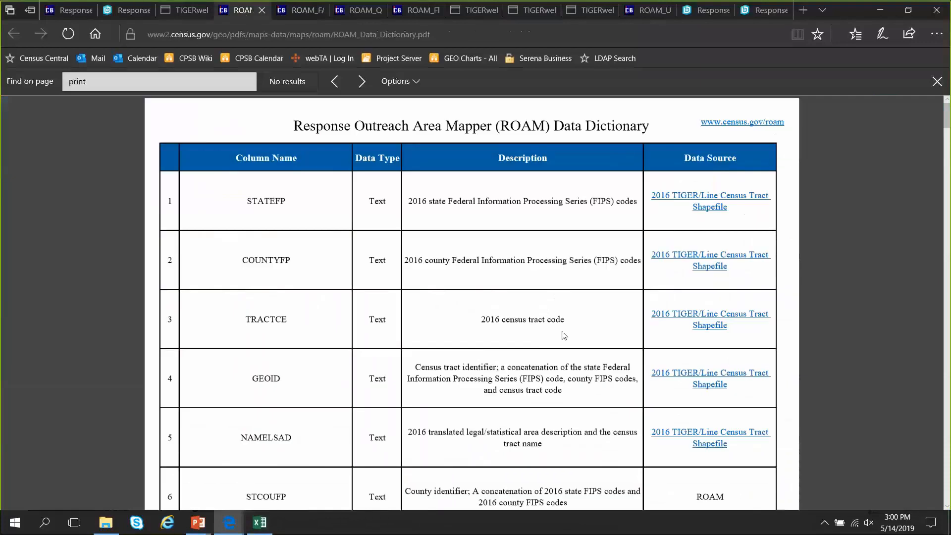
pyautogui.click(643, 13)
pyautogui.scroll(10, 759, 357)
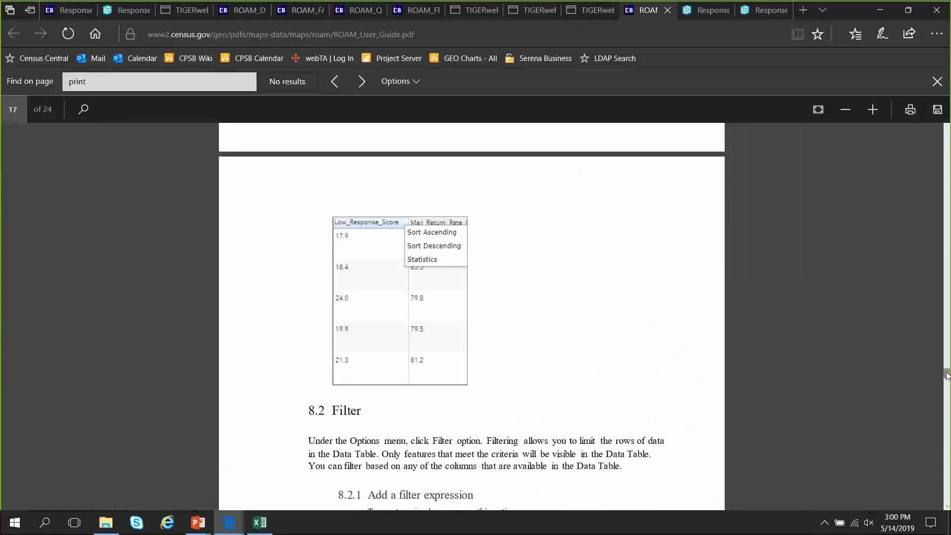
pyautogui.moveTo(947, 375); pyautogui.dragTo(945, 369)
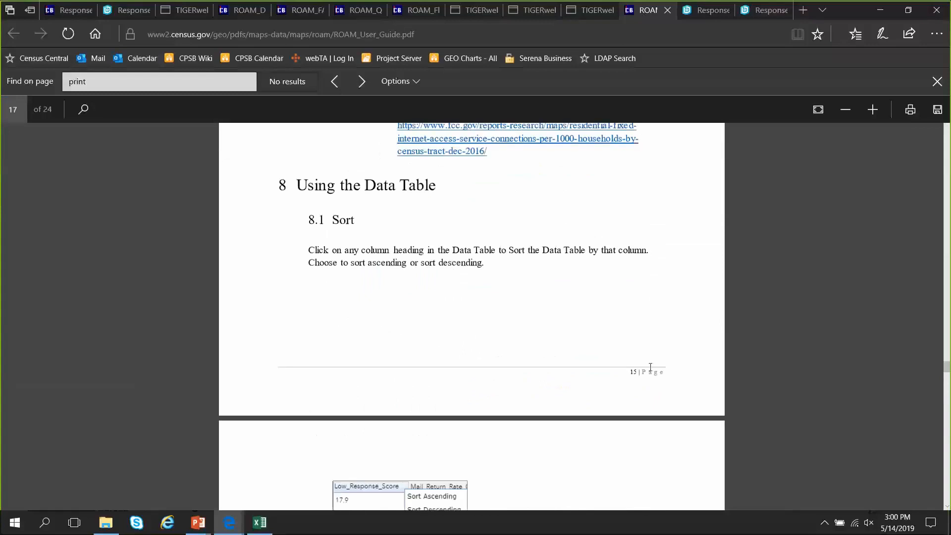
pyautogui.scroll(-6, 789, 339)
pyautogui.scroll(-15, 789, 341)
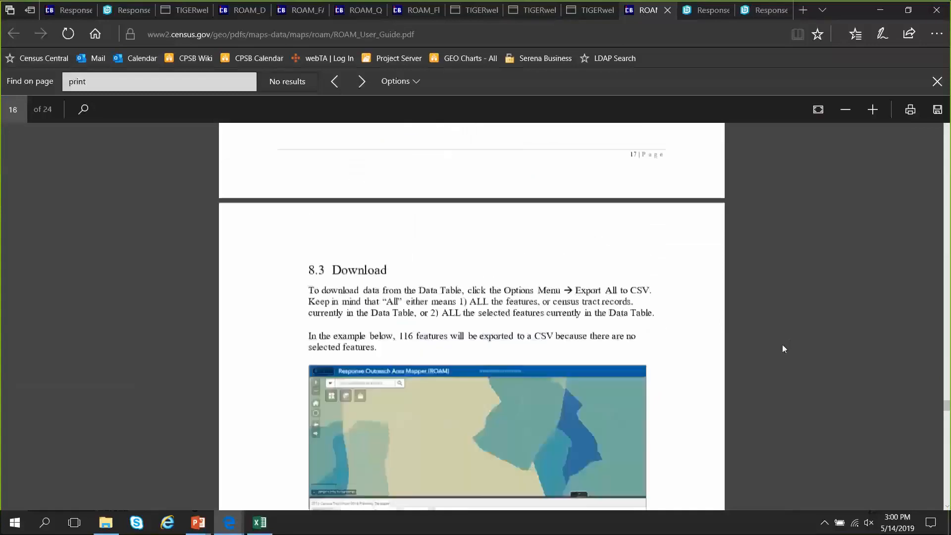
pyautogui.scroll(-4, 763, 334)
pyautogui.scroll(12, 737, 304)
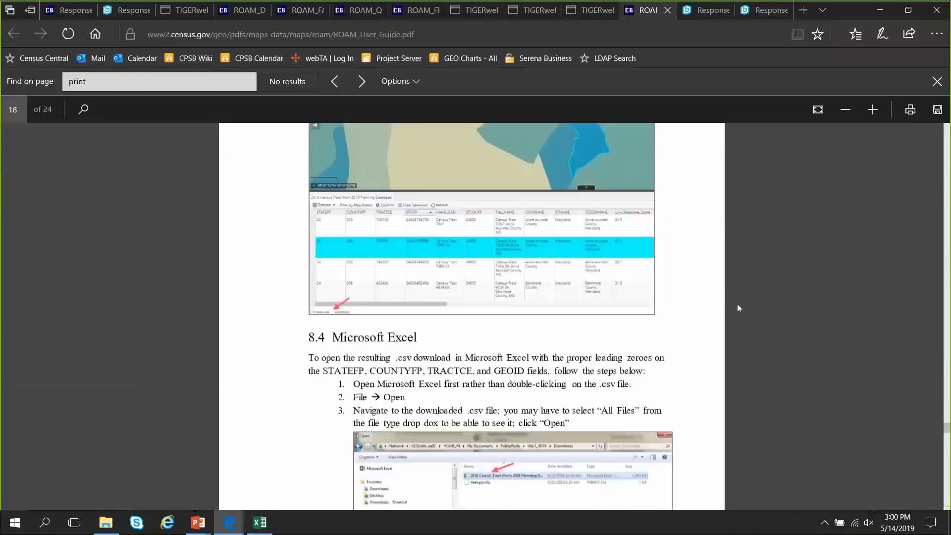
pyautogui.scroll(3, 753, 292)
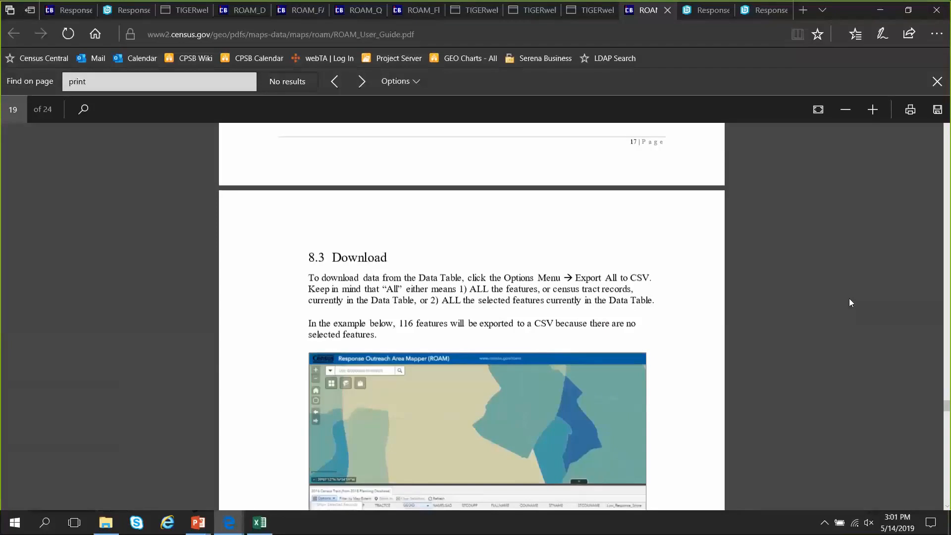
# Return to the map application, collapse the data table, and switch from the Area Census Office (ACO) Layer to the School District Layers
pyautogui.click(155, 28)
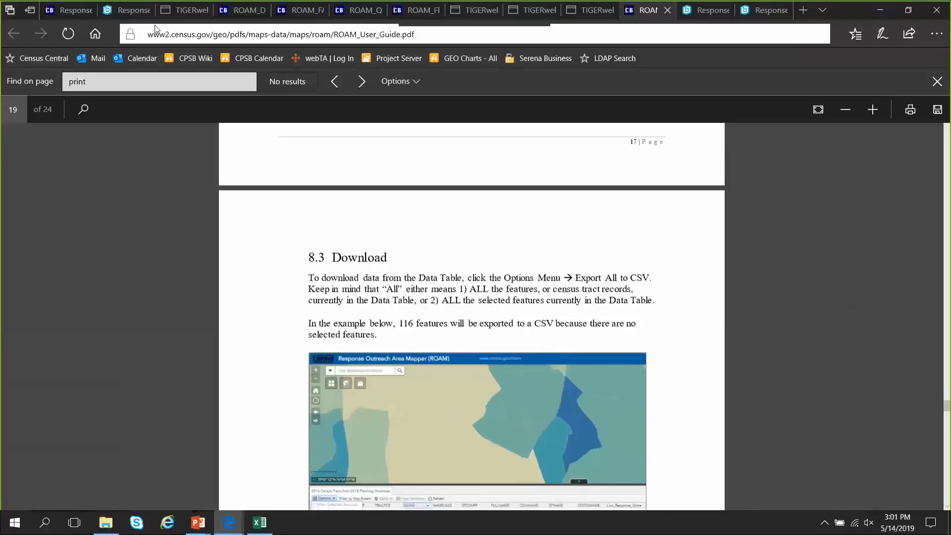
pyautogui.click(120, 13)
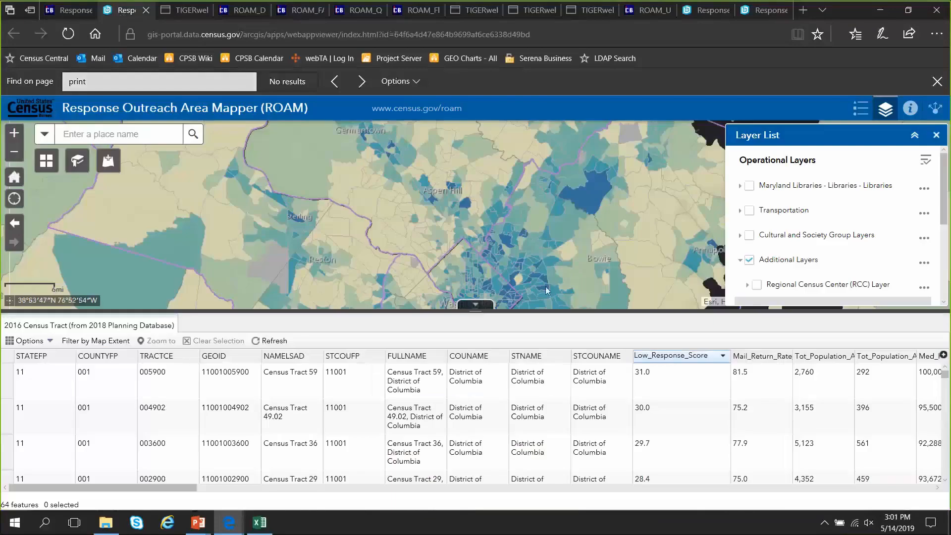
pyautogui.click(488, 309)
pyautogui.click(757, 309)
pyautogui.click(757, 309)
pyautogui.click(757, 359)
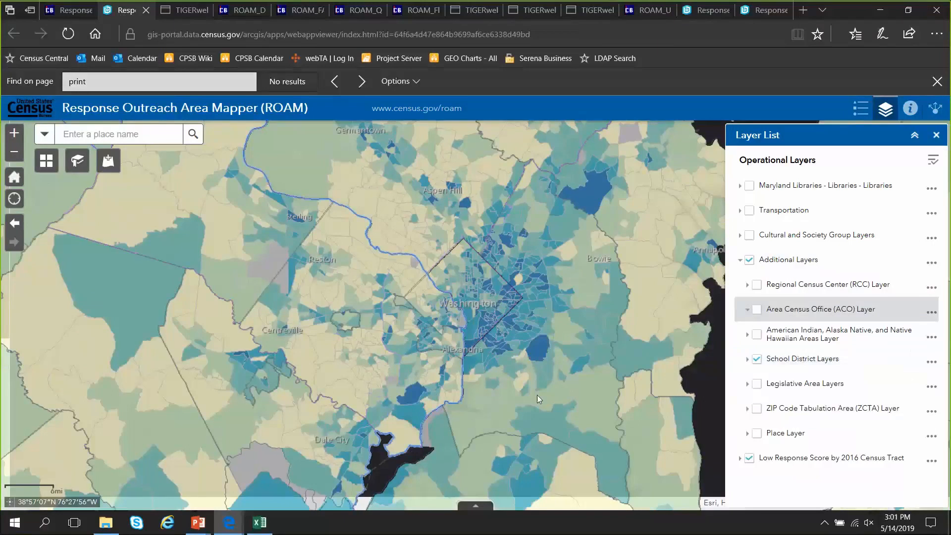
# Show only the Secondary School District boundaries over South Carolina by turning off the Unified and Elementary School District sublayers
pyautogui.moveTo(537, 394); pyautogui.dragTo(555, 227)
pyautogui.scroll(-2, 555, 227)
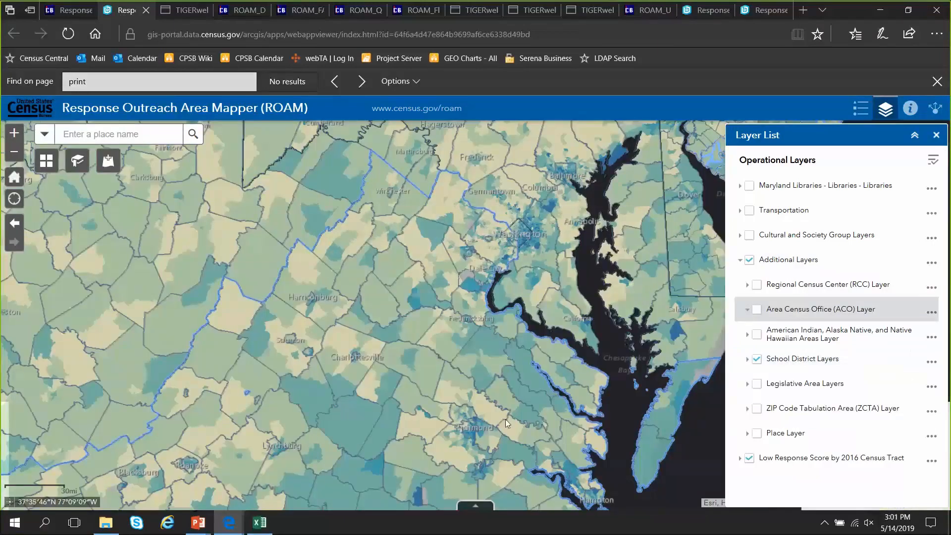
pyautogui.moveTo(505, 419); pyautogui.dragTo(646, 107)
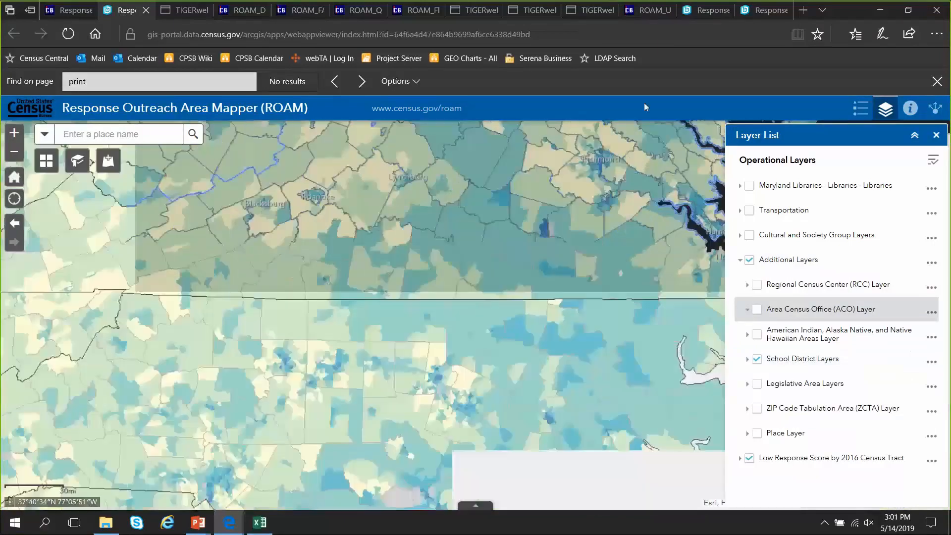
pyautogui.moveTo(583, 425); pyautogui.dragTo(564, 149)
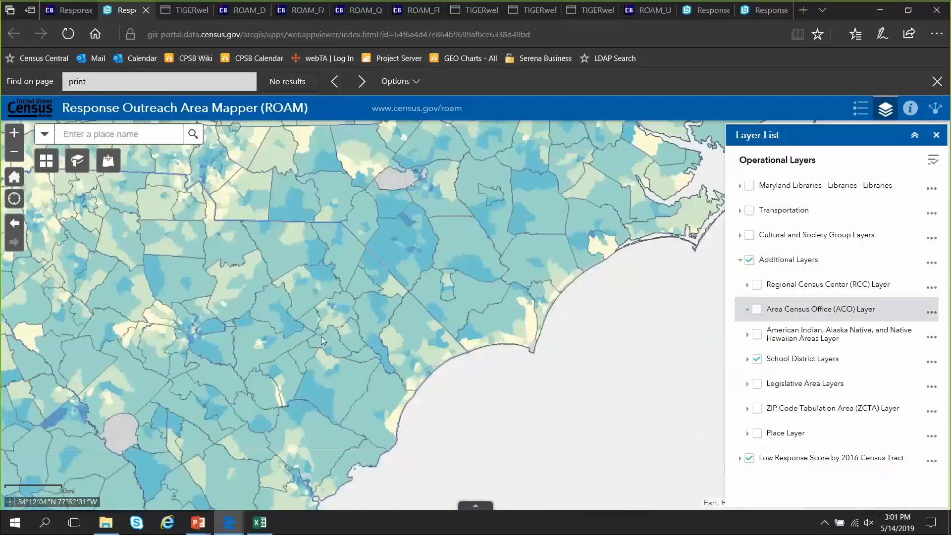
pyautogui.moveTo(244, 342); pyautogui.dragTo(528, 299)
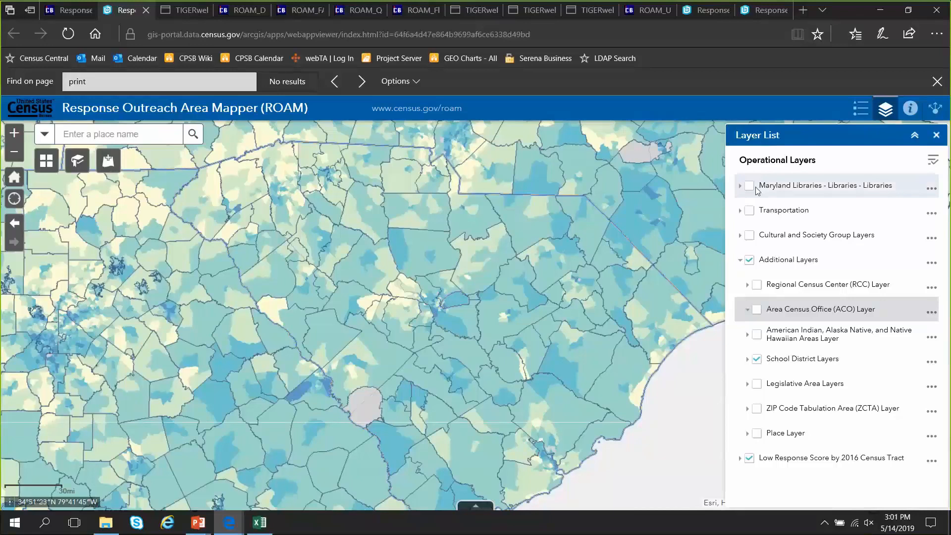
pyautogui.click(747, 358)
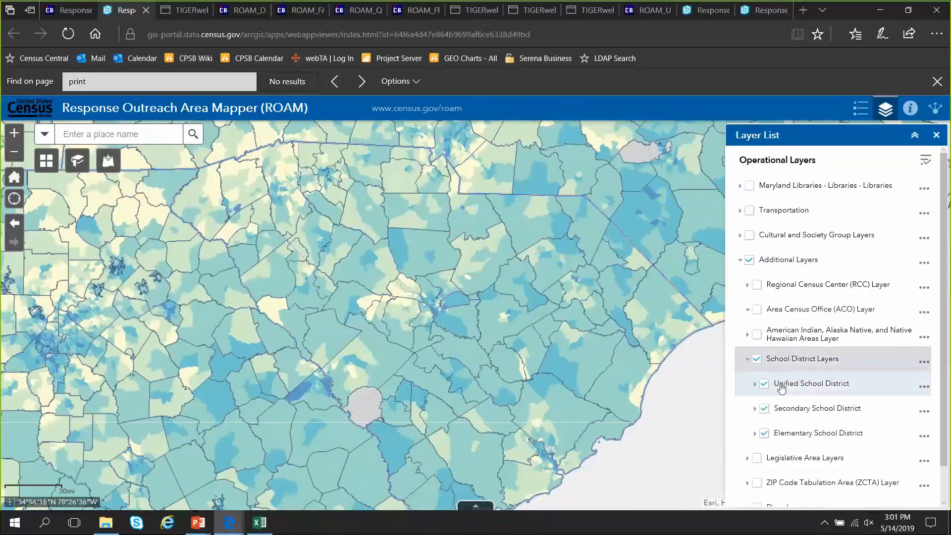
pyautogui.click(765, 384)
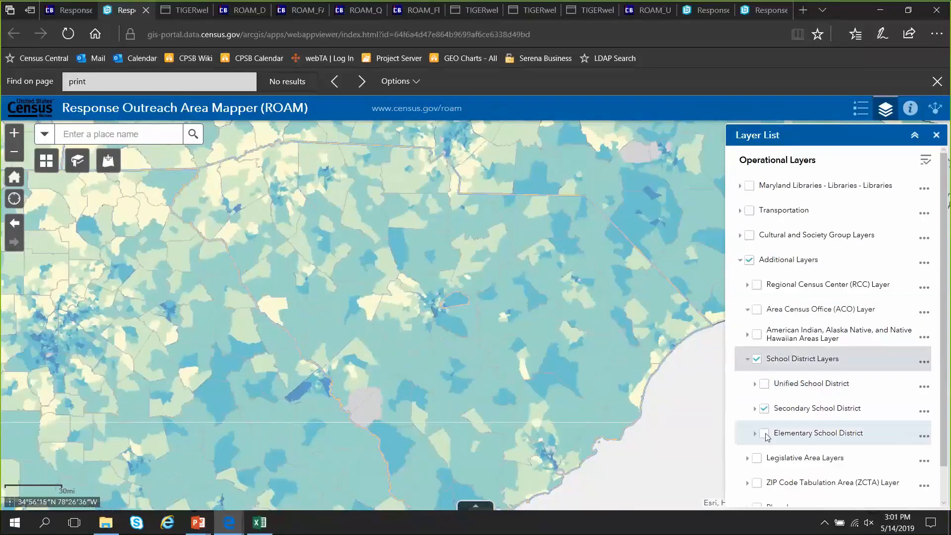
pyautogui.moveTo(497, 379); pyautogui.dragTo(516, 369)
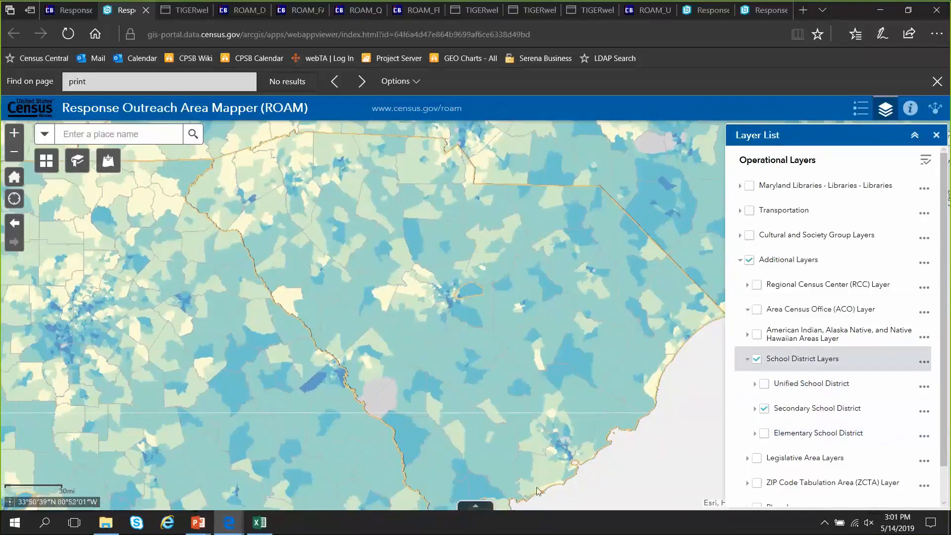
# Look at the options of the 2016 Census Tract data table, and collapse the table again
pyautogui.click(477, 505)
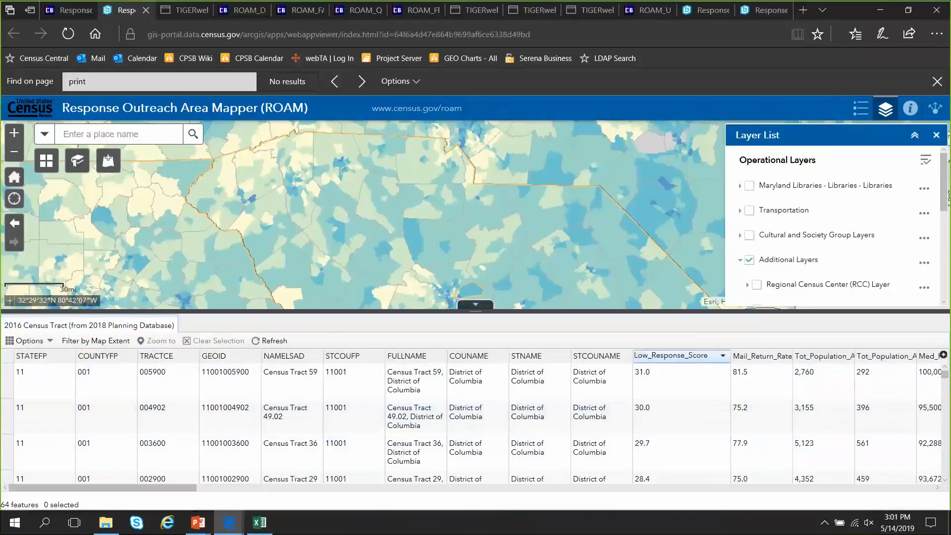
pyautogui.click(45, 345)
pyautogui.click(481, 309)
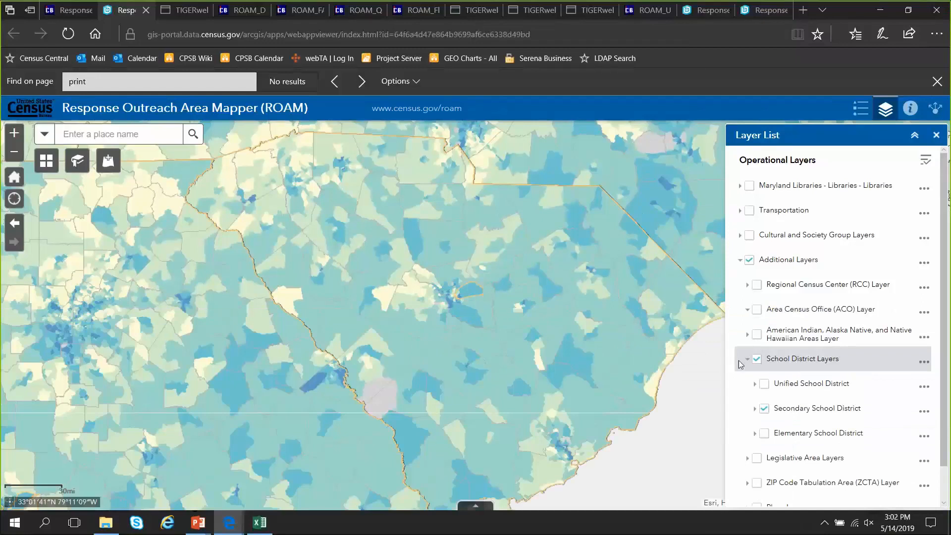
# Inspect the attributes of the Remainder of South Carolina and Fort Jackson secondary school districts, and examine the Fort Jackson boundary up close
pyautogui.click(511, 297)
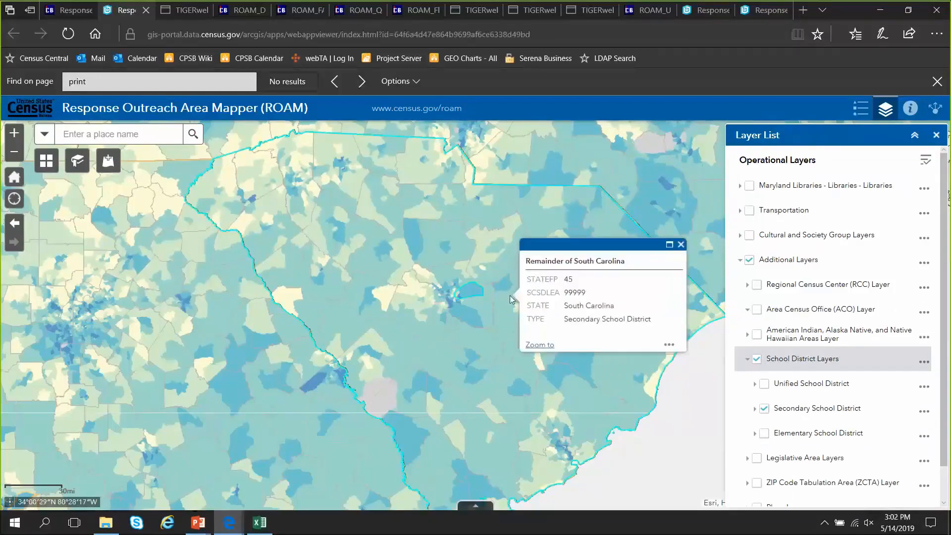
pyautogui.click(472, 293)
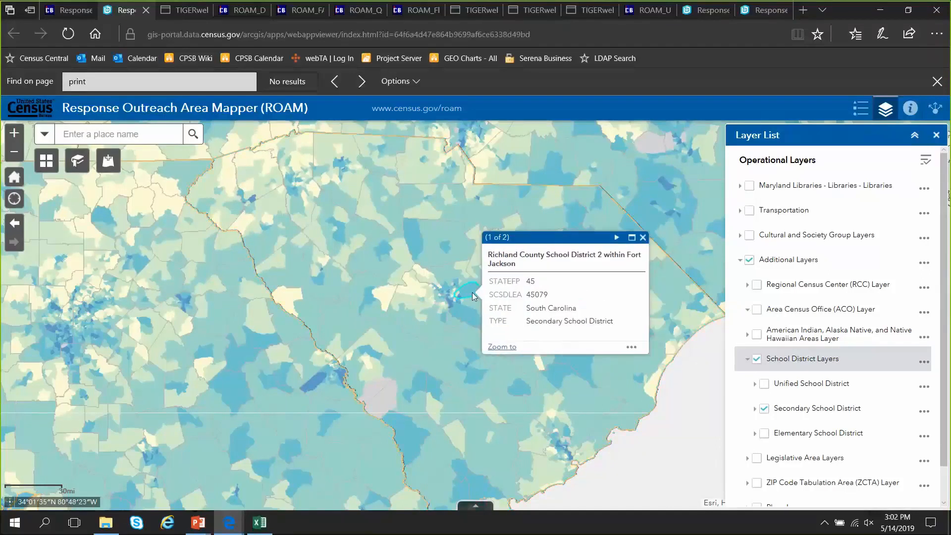
pyautogui.scroll(4, 471, 292)
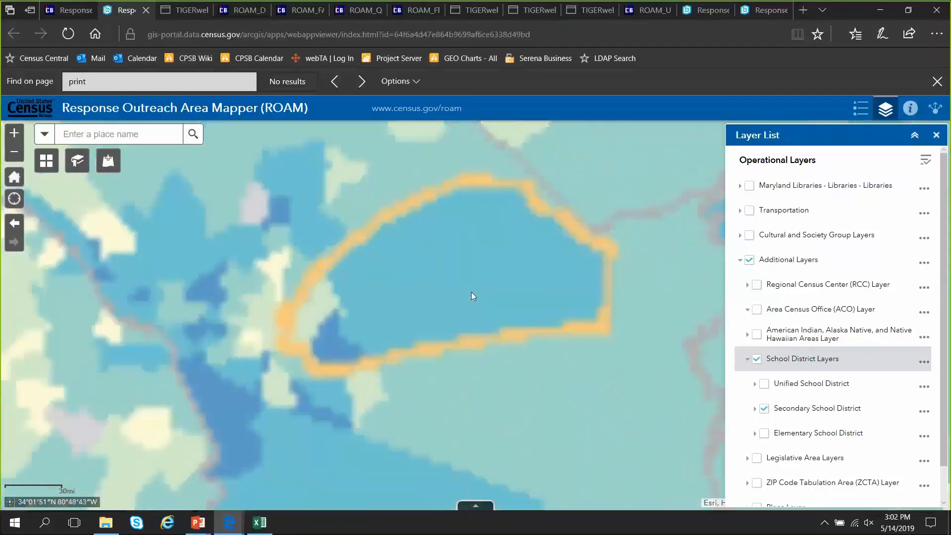
pyautogui.scroll(-1, 475, 272)
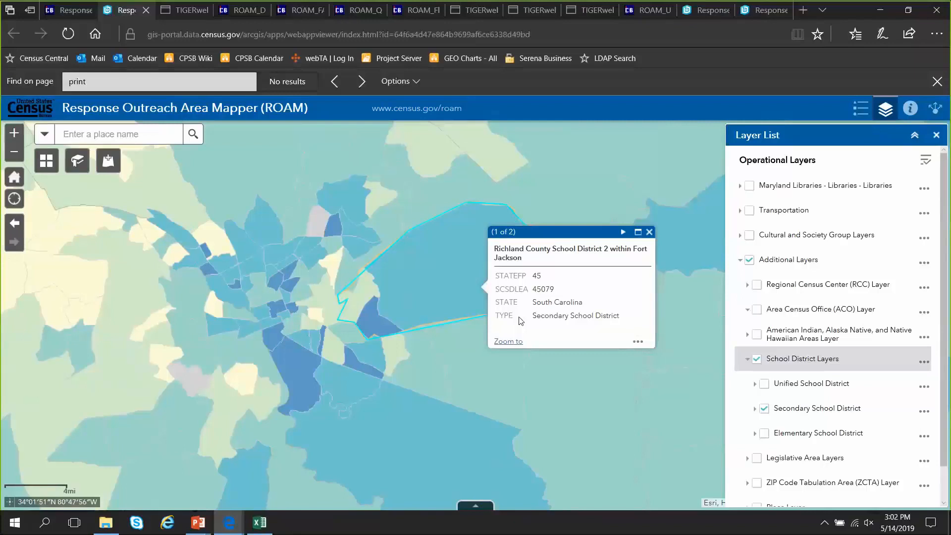
pyautogui.click(650, 233)
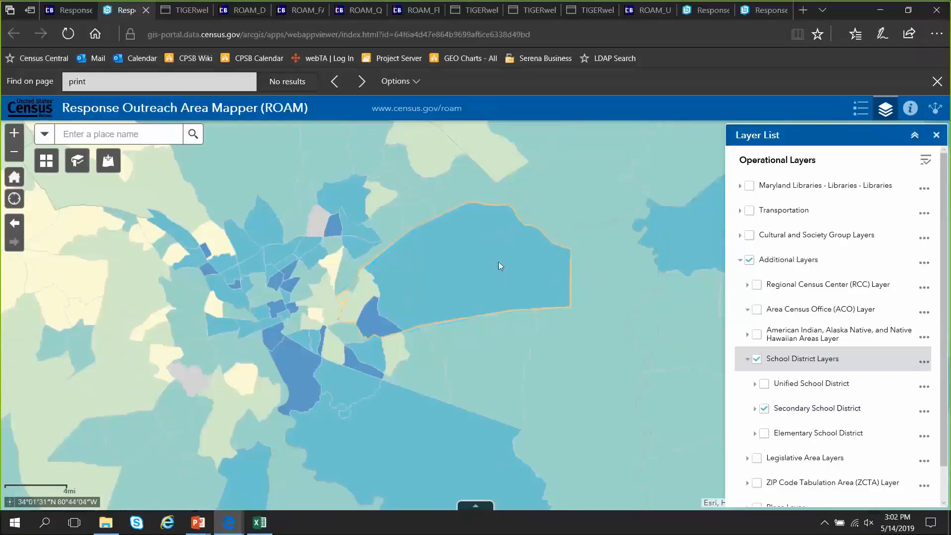
pyautogui.scroll(-1, 499, 262)
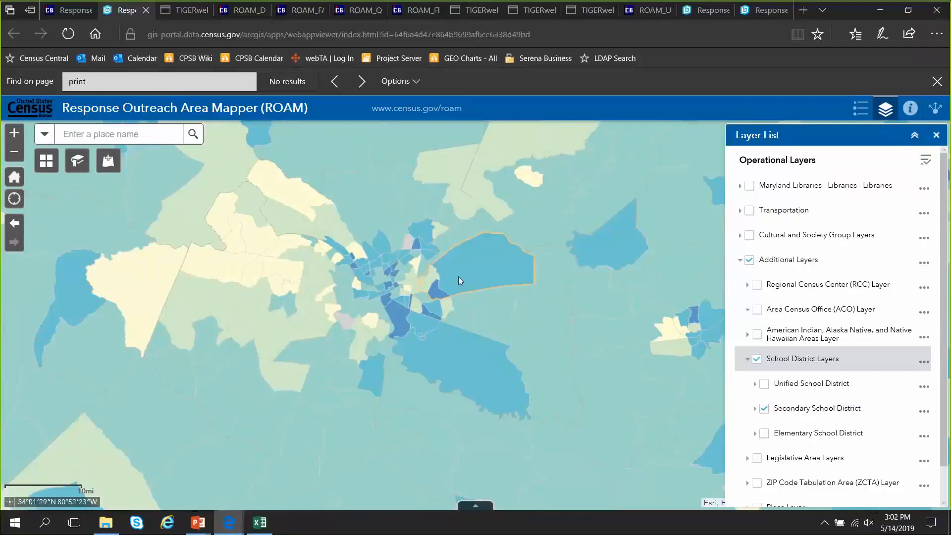
pyautogui.scroll(1, 459, 277)
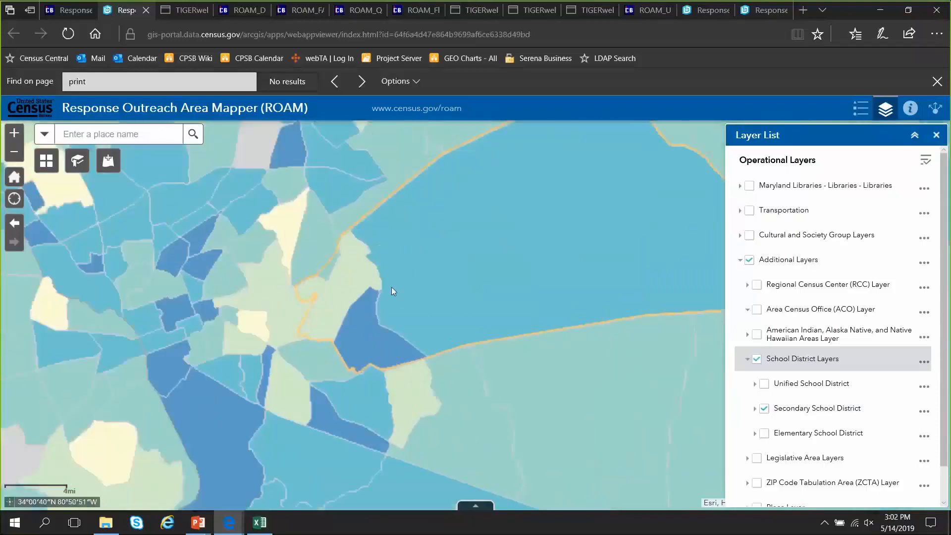
pyautogui.moveTo(392, 287); pyautogui.dragTo(325, 329)
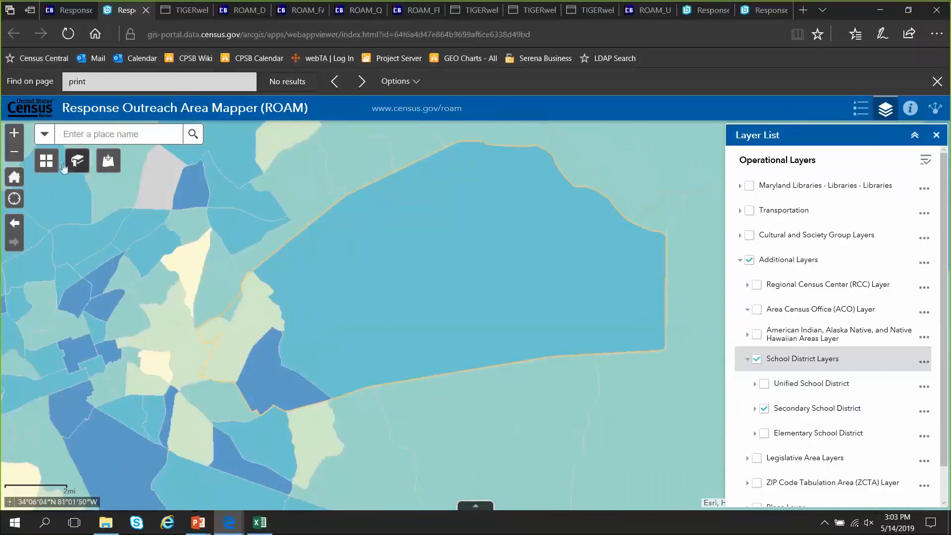
# Search ArcGIS Online for "schools" data within the map area, and close Add Data
pyautogui.click(108, 160)
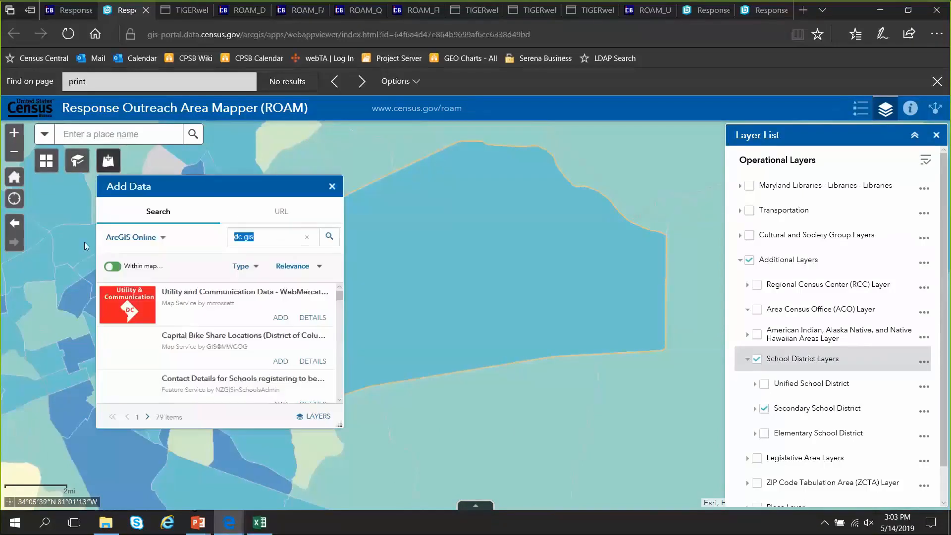
pyautogui.write('schools')
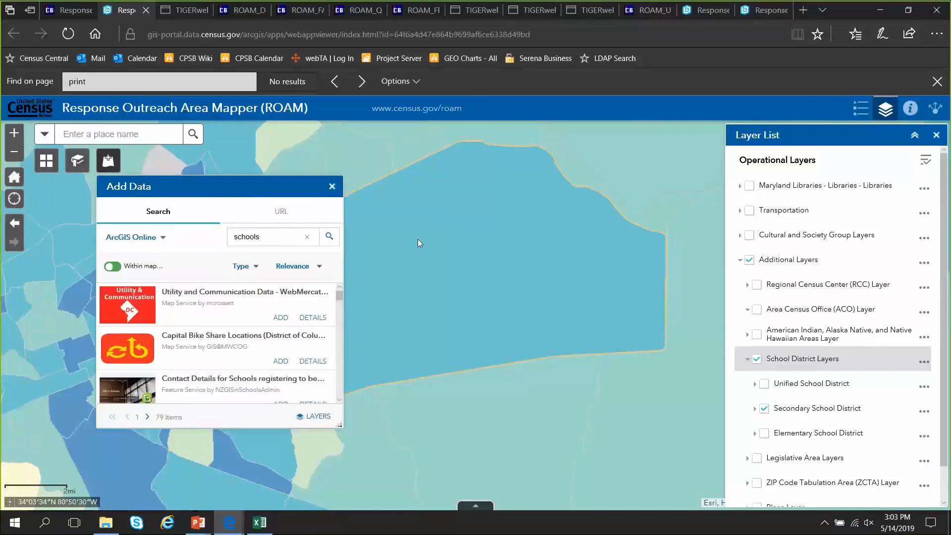
pyautogui.moveTo(421, 237); pyautogui.dragTo(499, 242)
pyautogui.scroll(-1, 500, 242)
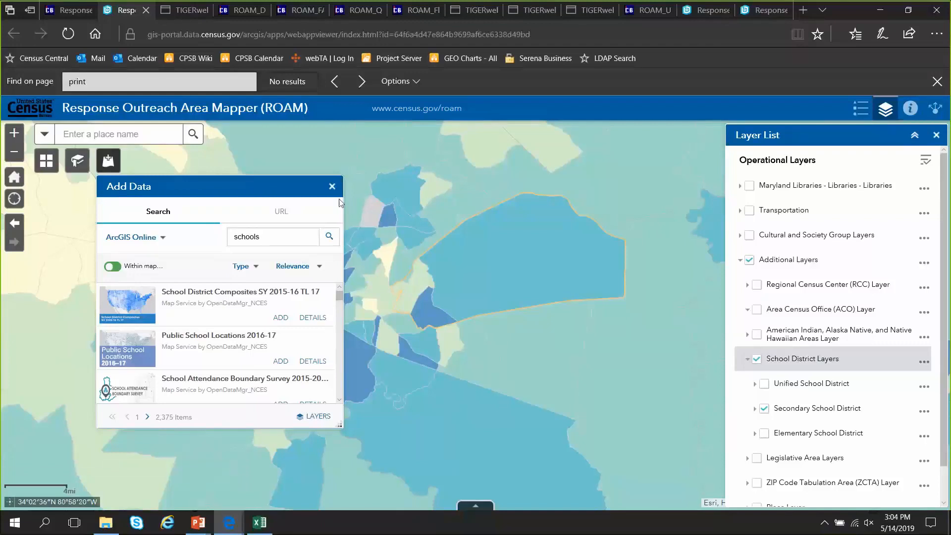
pyautogui.click(332, 186)
# Return the map to its default national extent and open the 2016 Census Tract data table
pyautogui.click(14, 177)
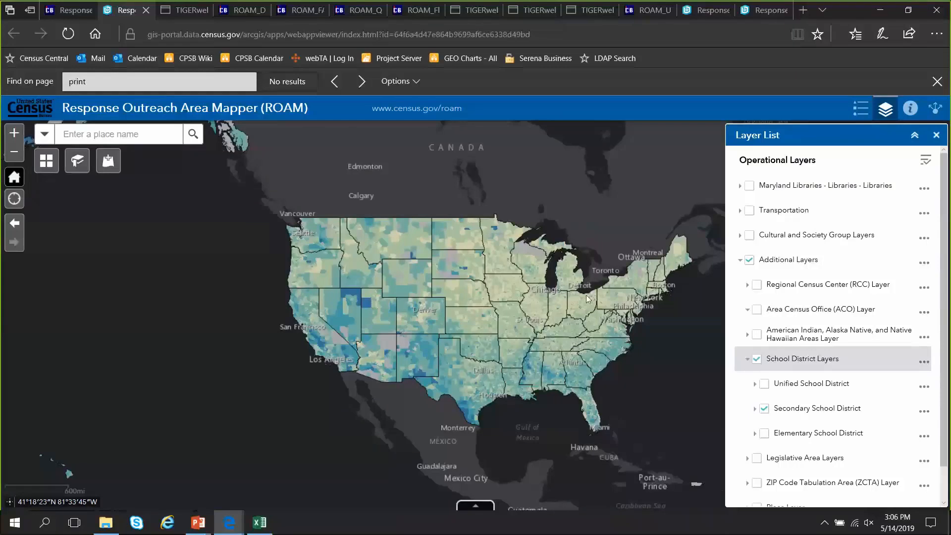
pyautogui.click(470, 508)
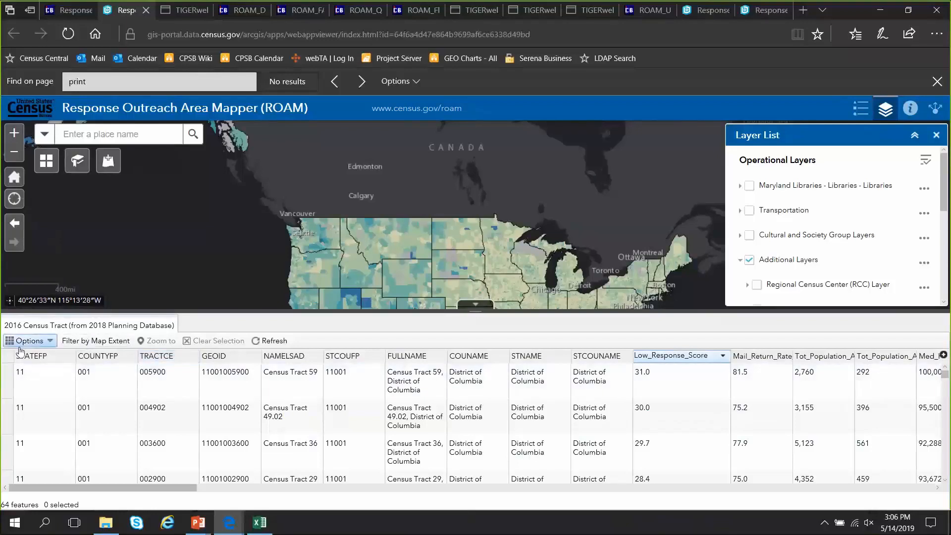
# Open the ROAM Data Dictionary and look up the pct_Pop_65plus_ACS_12_16 column on page 4
pyautogui.click(249, 9)
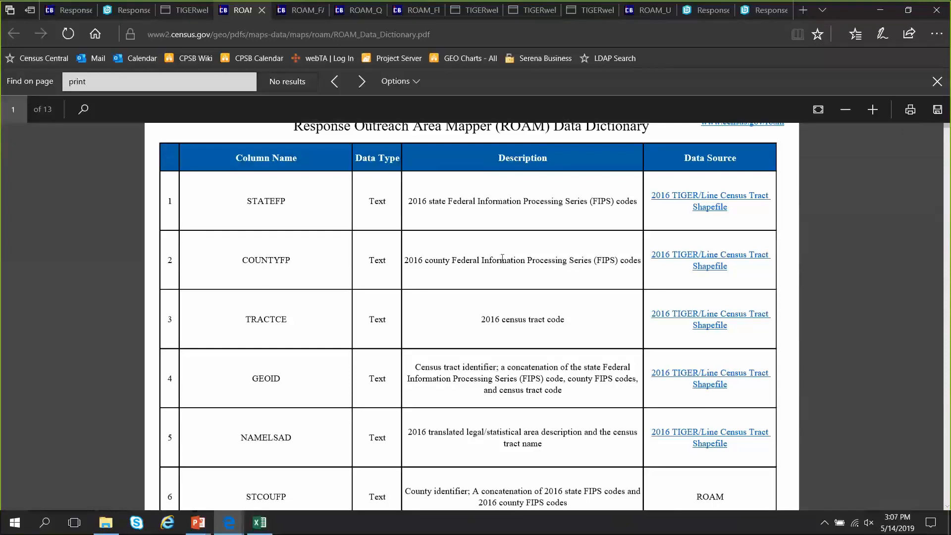
pyautogui.moveTo(944, 140); pyautogui.dragTo(948, 216)
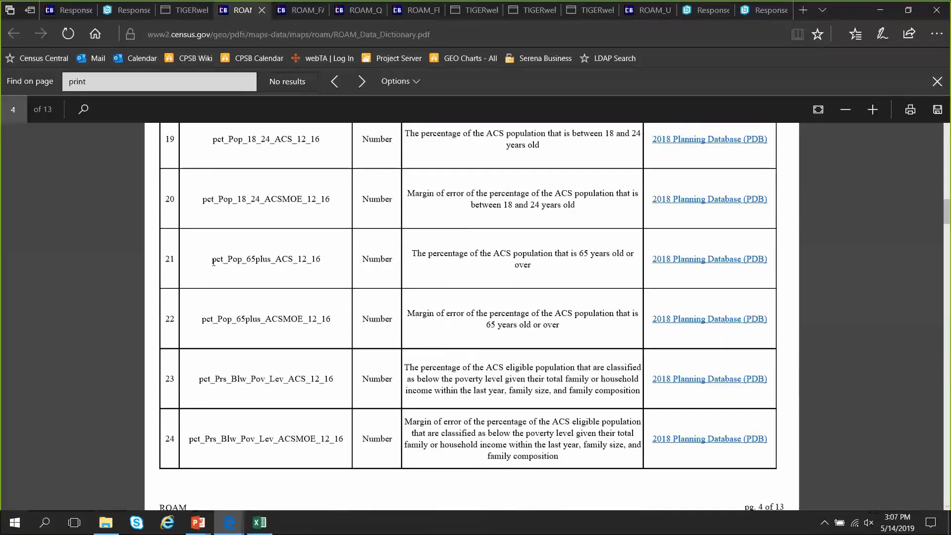
pyautogui.moveTo(213, 262); pyautogui.dragTo(323, 258)
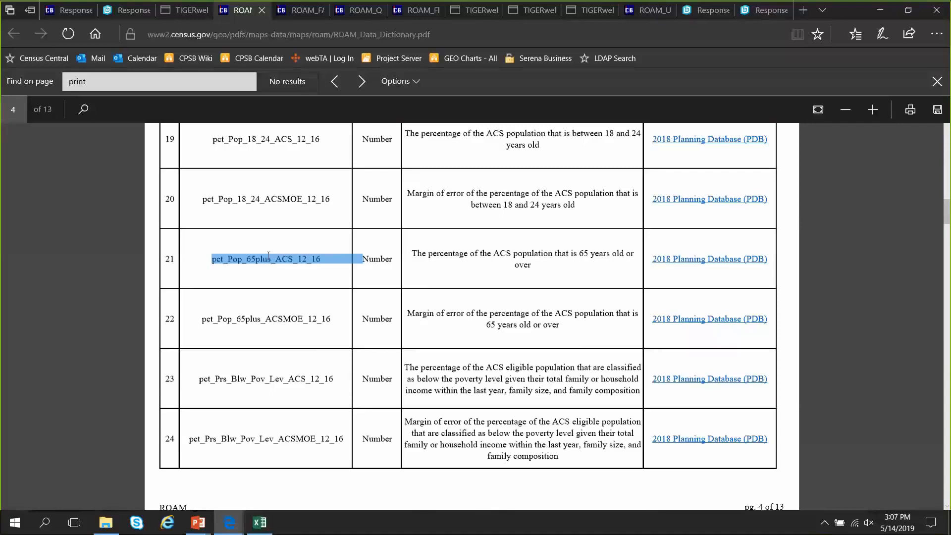
pyautogui.click(334, 242)
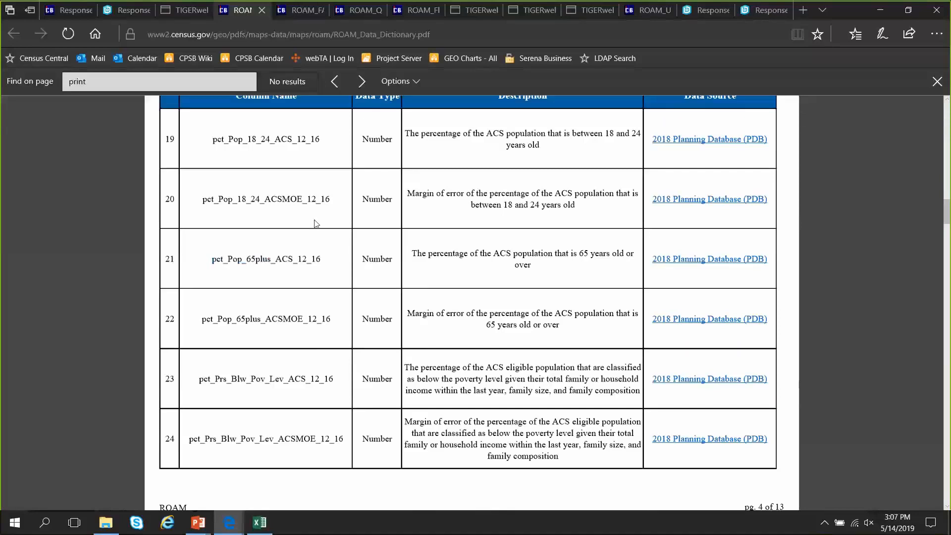
# Search the data dictionary for "spanish" and go through the matches to the pct_Age5p_Spanish columns on page 8
pyautogui.hotkey('ctrl', 'f')
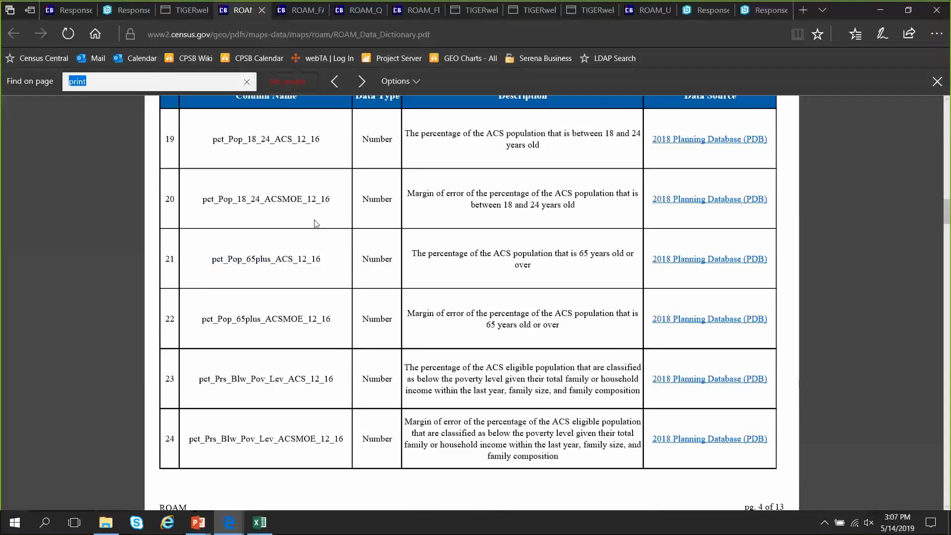
pyautogui.write('spanish')
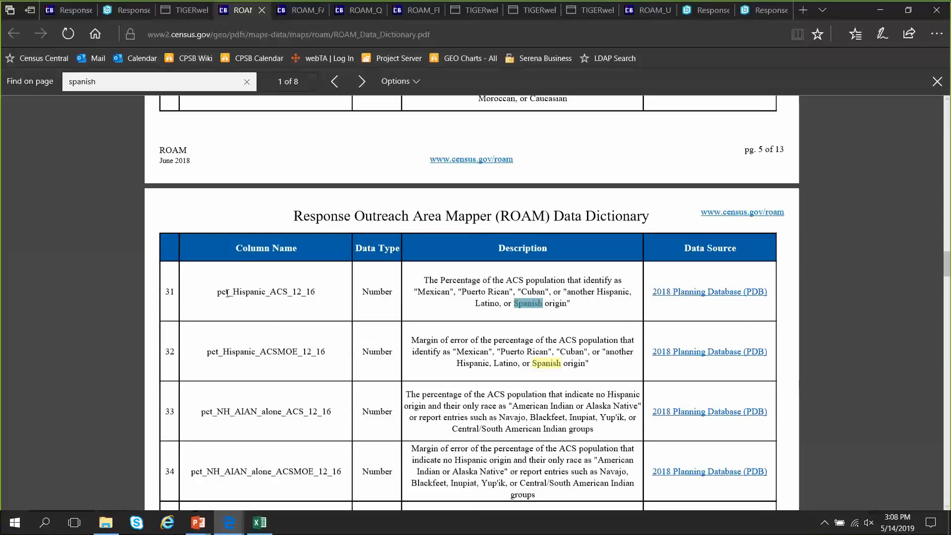
pyautogui.moveTo(226, 293); pyautogui.dragTo(302, 293)
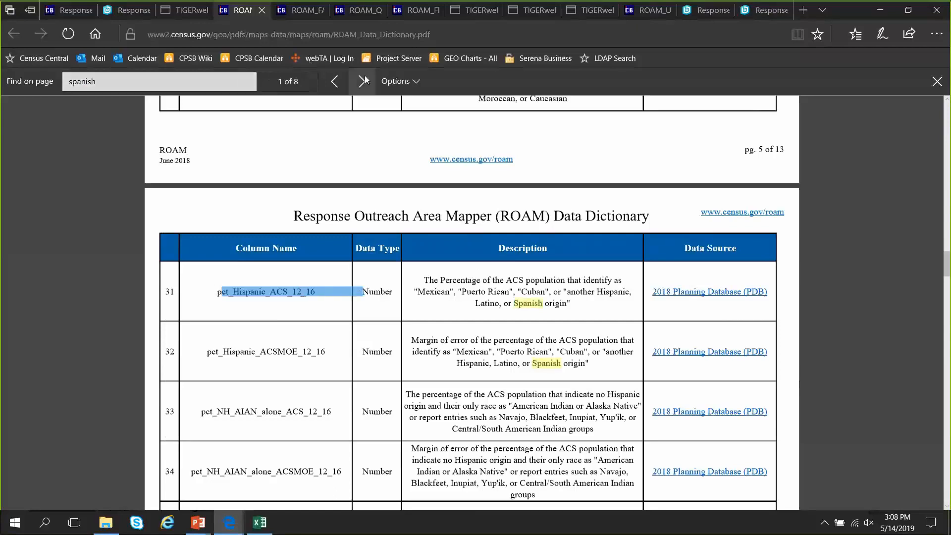
pyautogui.click(363, 81)
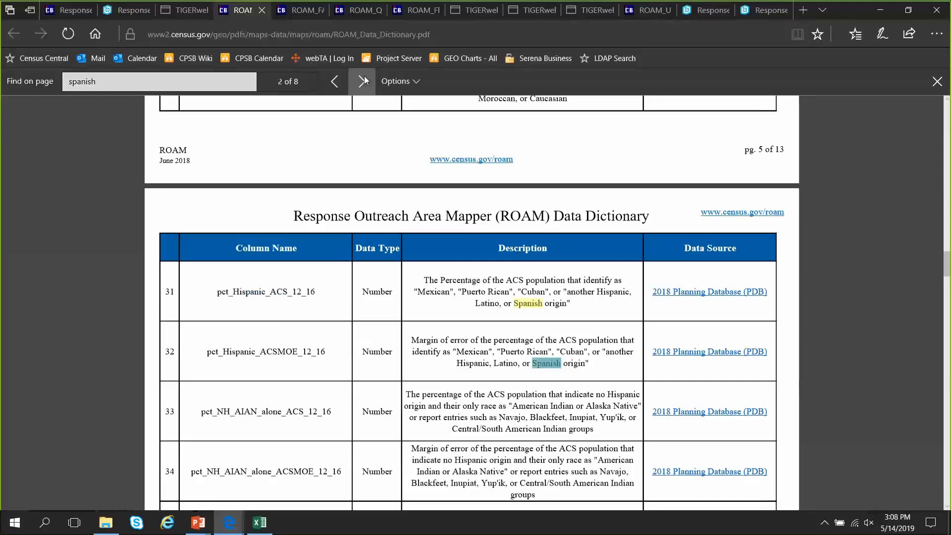
pyautogui.click(363, 81)
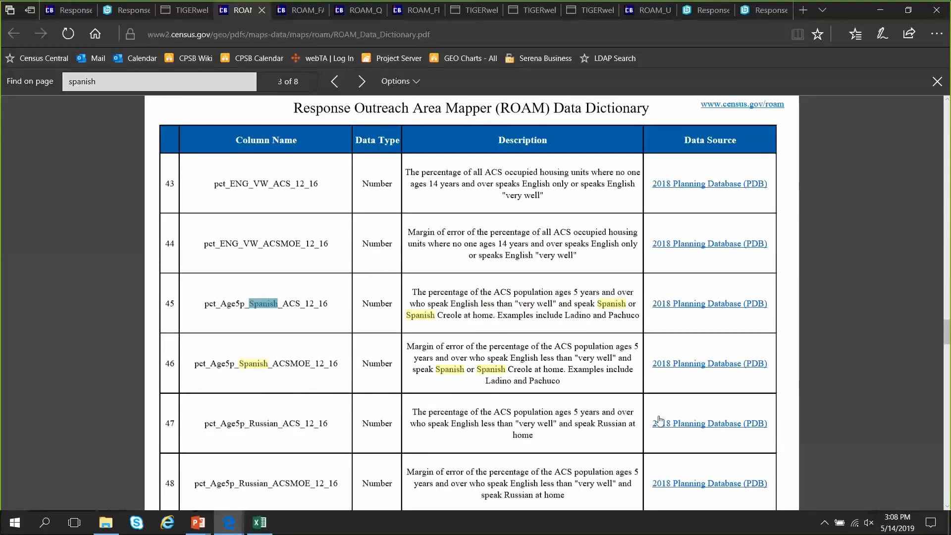
pyautogui.scroll(-2, 653, 413)
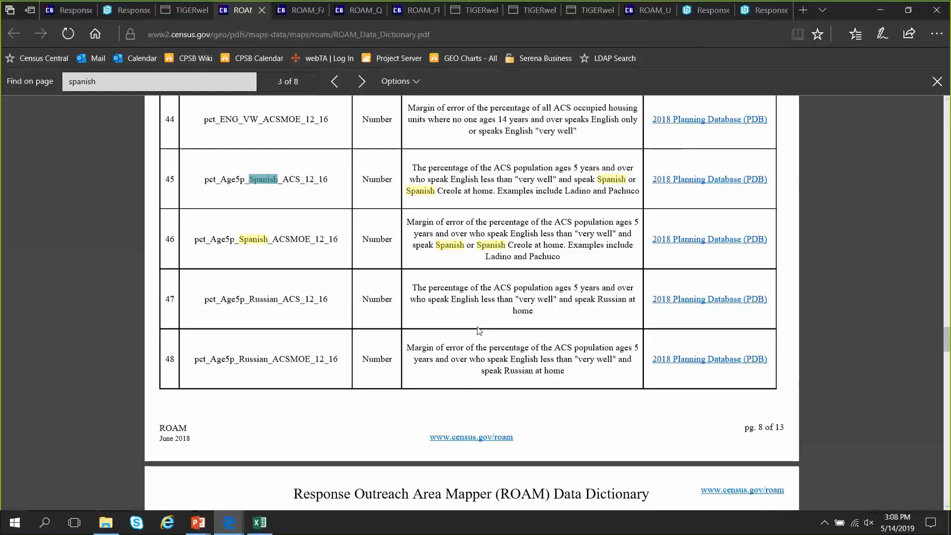
# Open the Snipping Tool over the ROAM map and shrink the attribute table to reveal more of the map
pyautogui.click(16, 524)
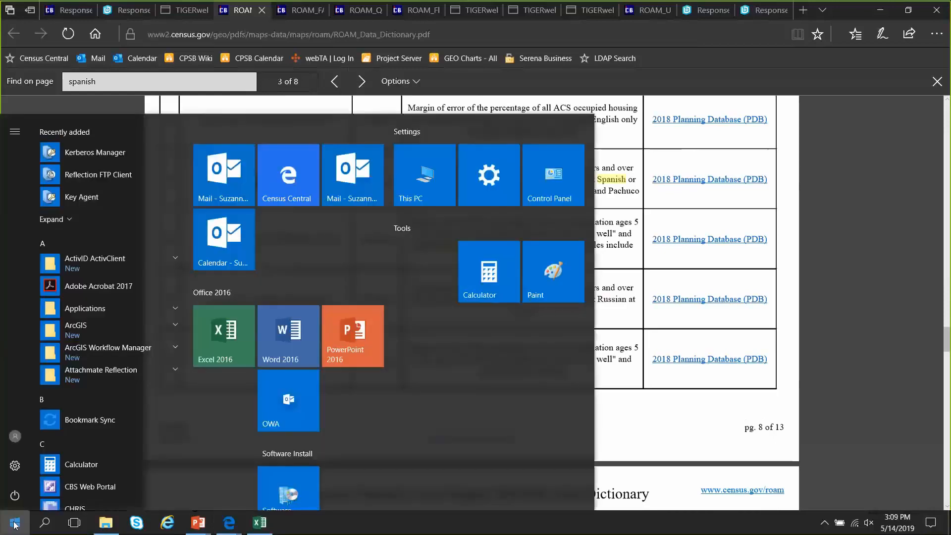
pyautogui.write('snipp')
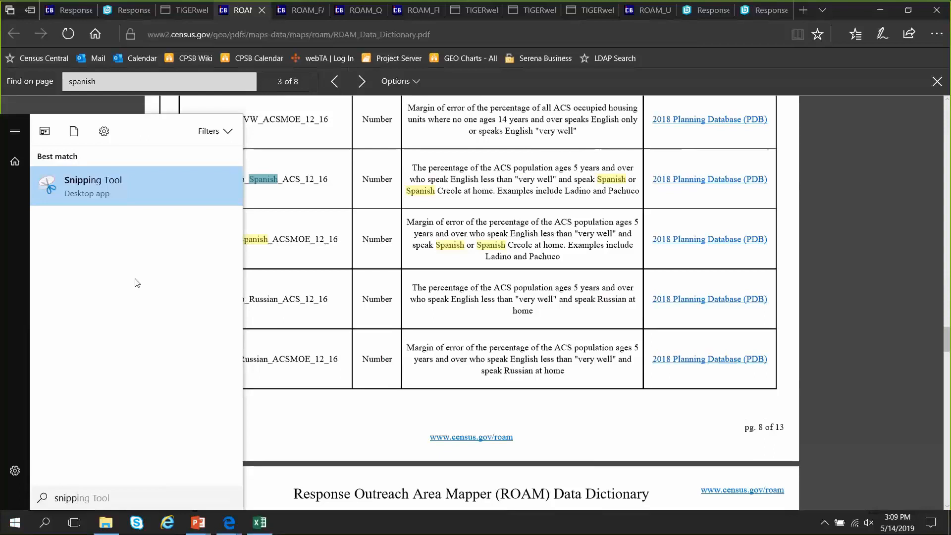
pyautogui.click(94, 184)
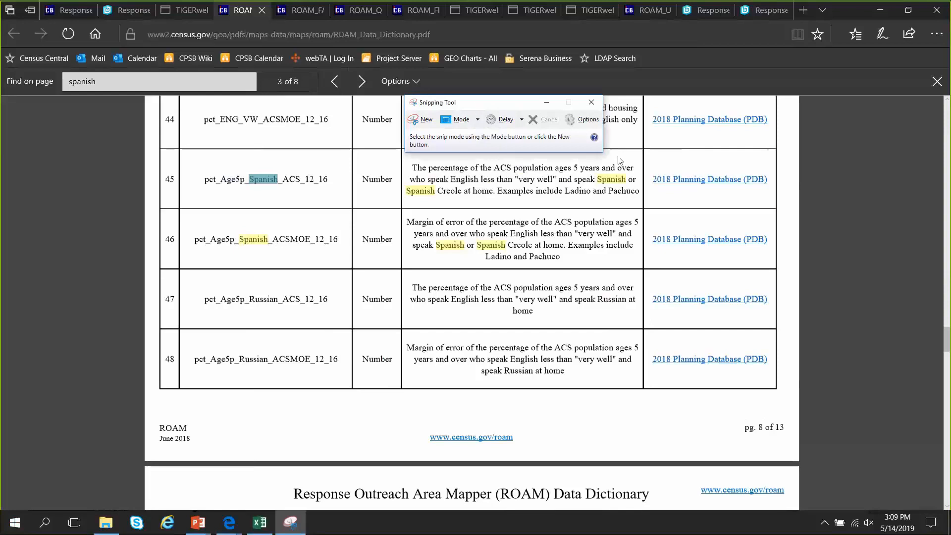
pyautogui.moveTo(476, 103); pyautogui.dragTo(630, 145)
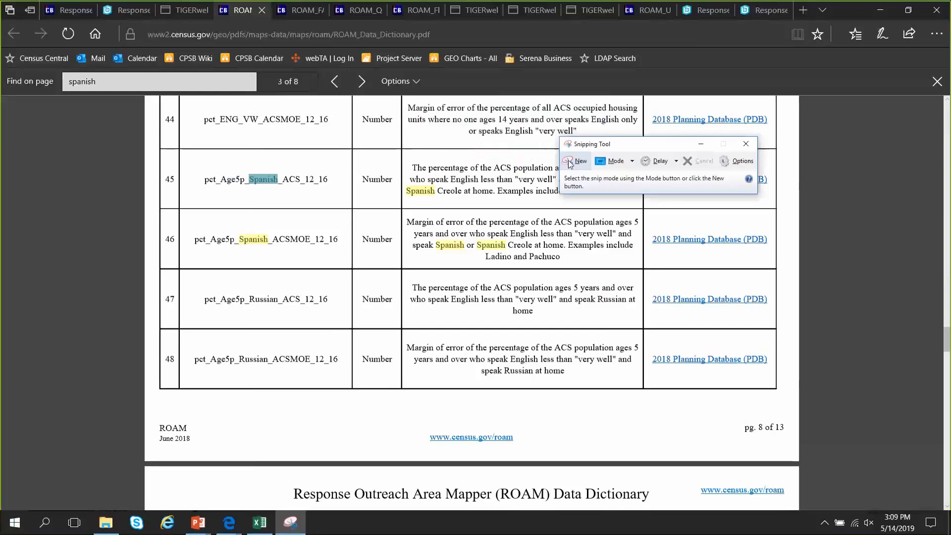
pyautogui.click(123, 10)
pyautogui.click(291, 523)
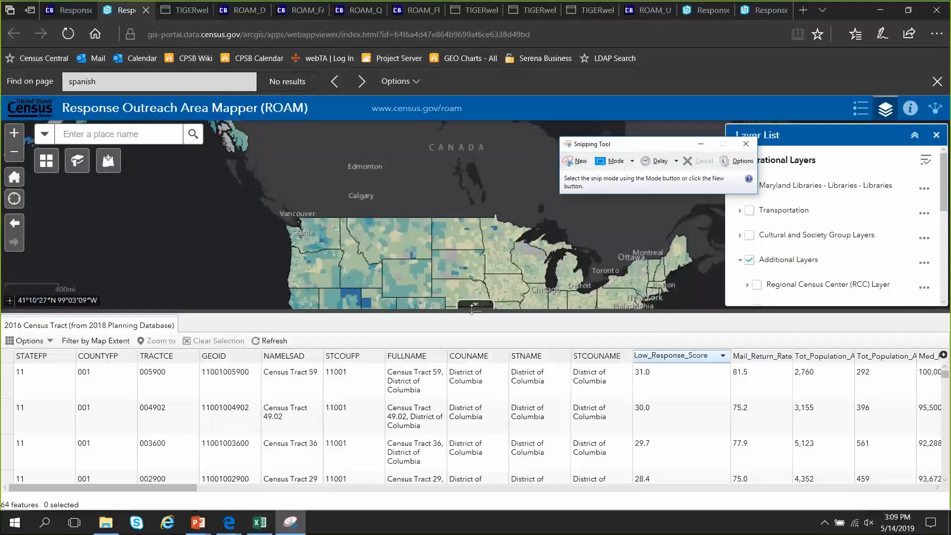
pyautogui.moveTo(476, 305); pyautogui.dragTo(476, 427)
pyautogui.click(291, 523)
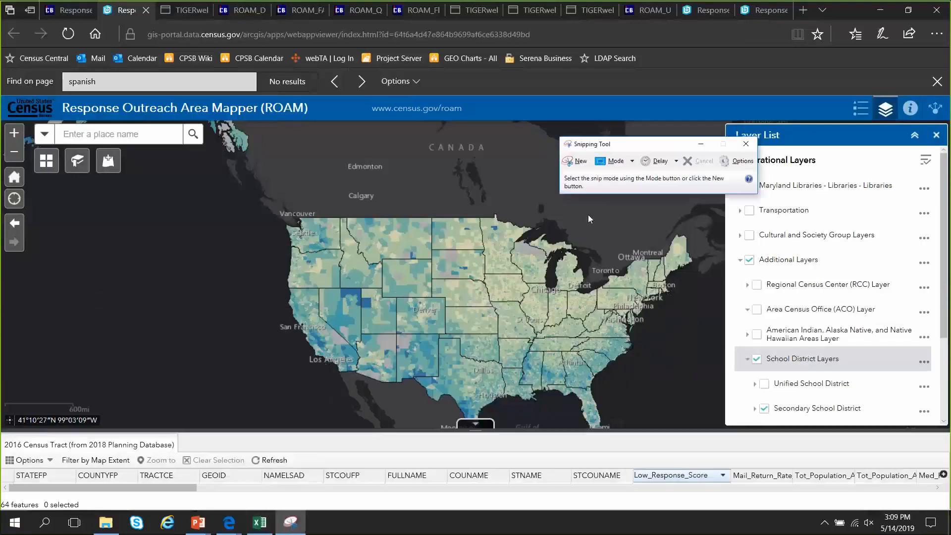
# Capture a rectangular snip of the central United States on the map, dismiss the Snagit offer and minimize the Snipping Tool
pyautogui.click(582, 163)
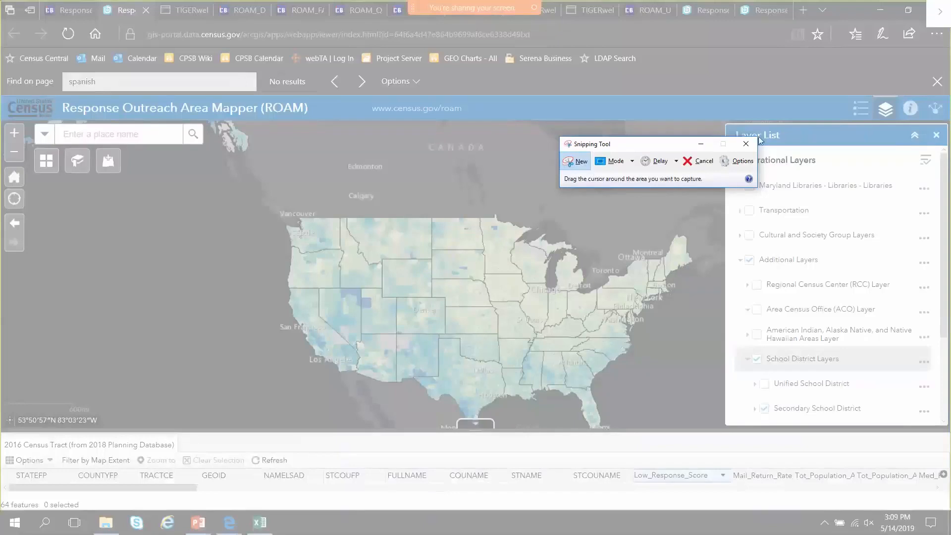
pyautogui.moveTo(371, 227); pyautogui.dragTo(579, 370)
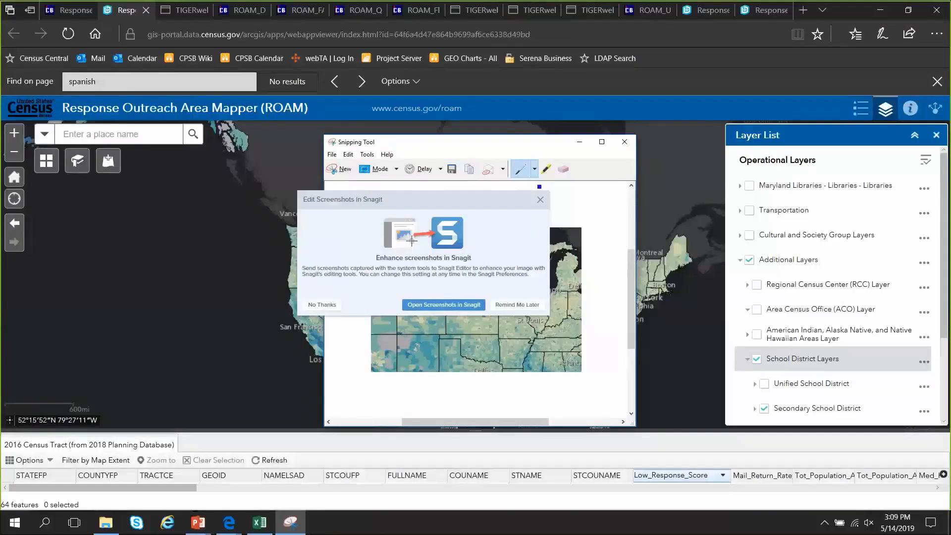
pyautogui.click(541, 199)
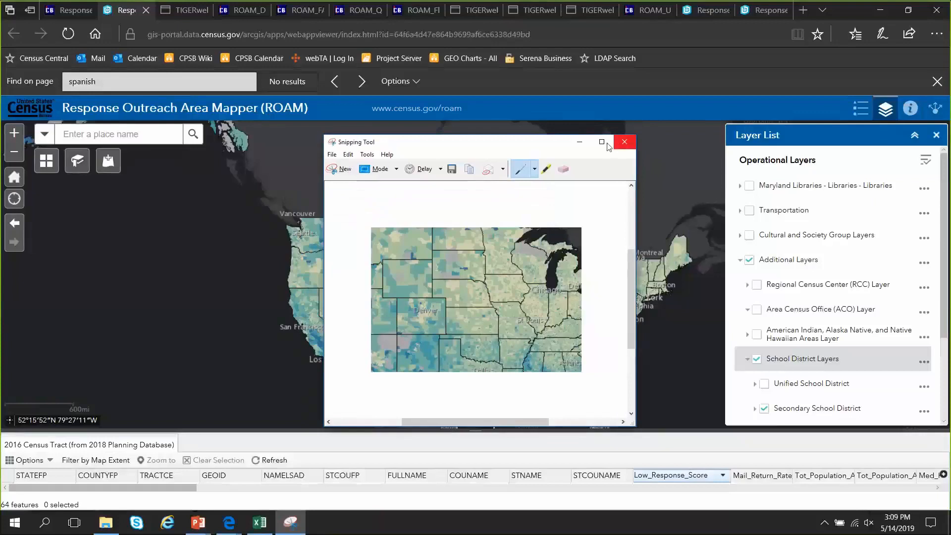
pyautogui.click(580, 143)
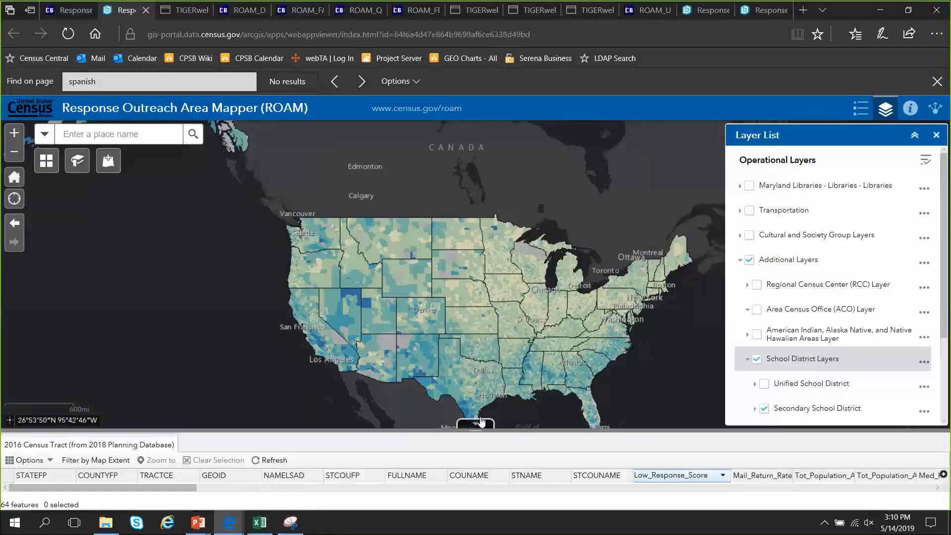
# Enlarge the attribute table and select all rows from Census Tract 59 through Census Tract 13.02
pyautogui.moveTo(481, 421); pyautogui.dragTo(485, 290)
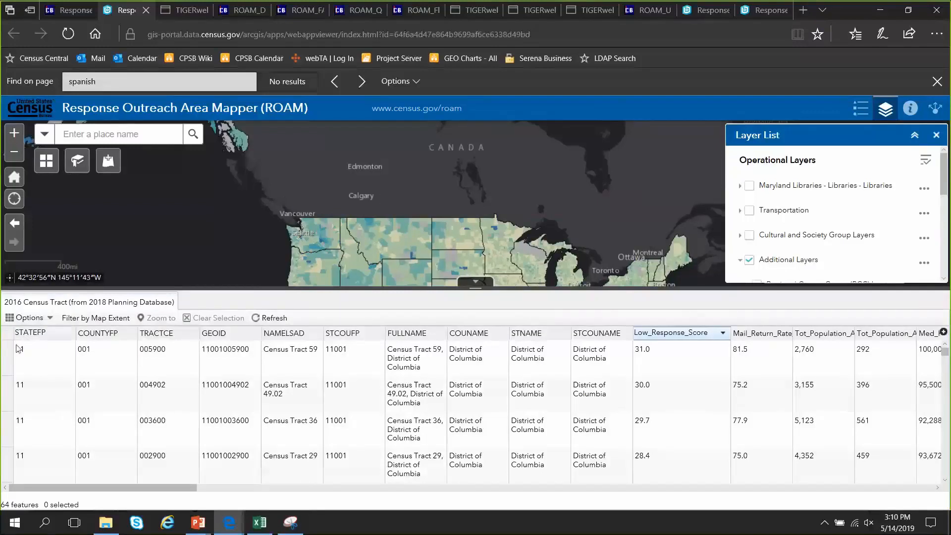
pyautogui.click(9, 367)
pyautogui.scroll(-3, 9, 367)
pyautogui.scroll(-3, 9, 370)
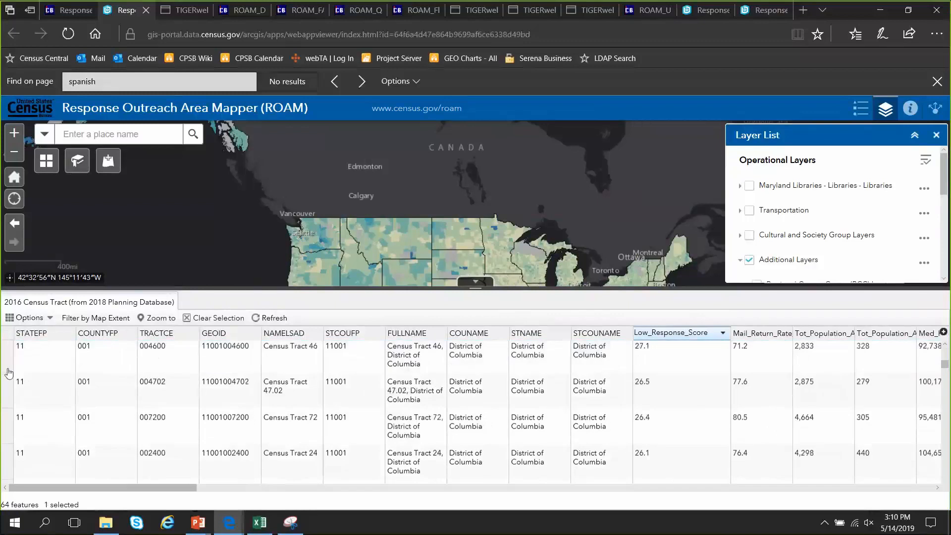
pyautogui.scroll(6, 9, 372)
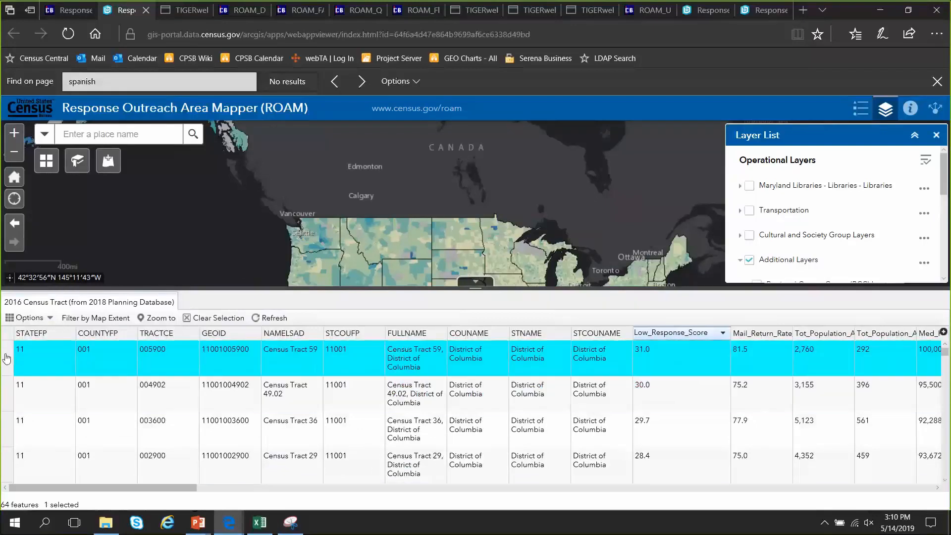
pyautogui.scroll(-2, 7, 414)
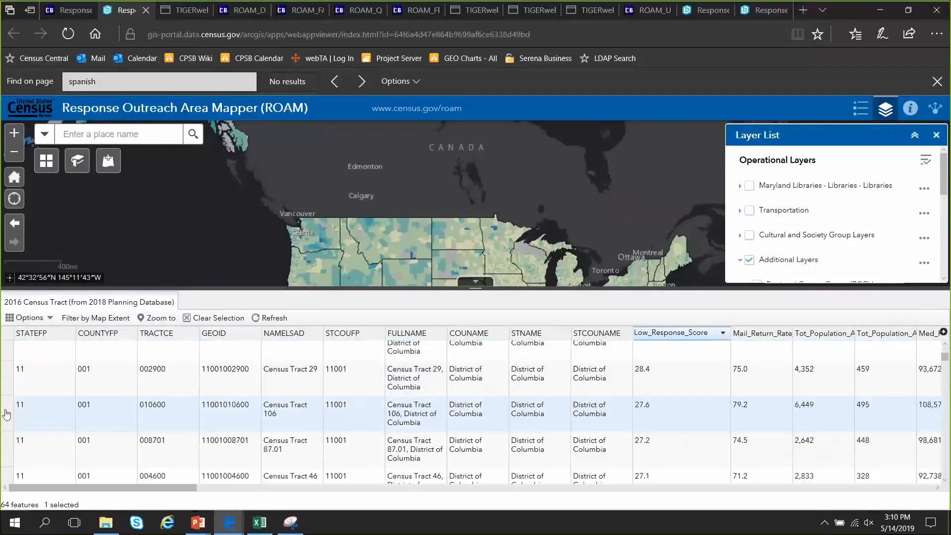
pyautogui.scroll(-3, 82, 393)
pyautogui.scroll(-8, 78, 399)
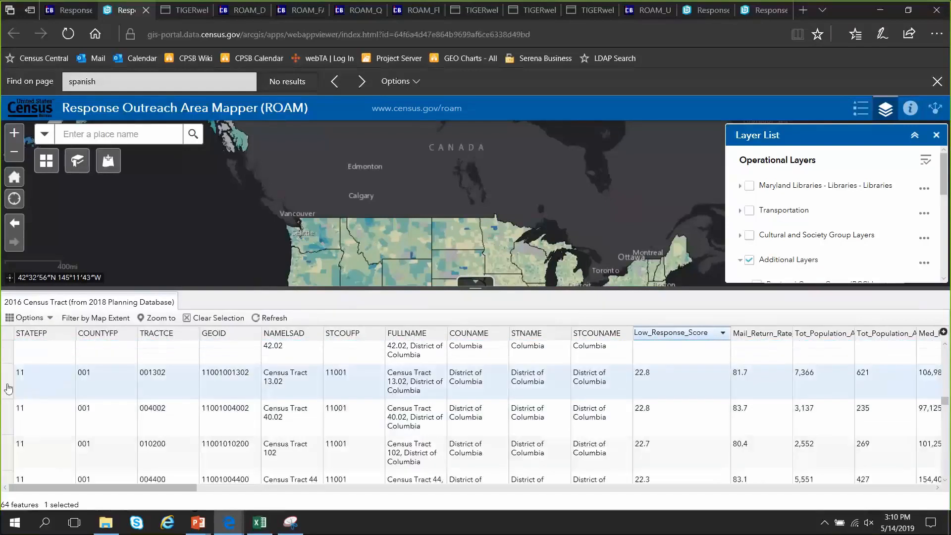
pyautogui.keyDown('shift'); pyautogui.click(10, 389); pyautogui.keyUp('shift')
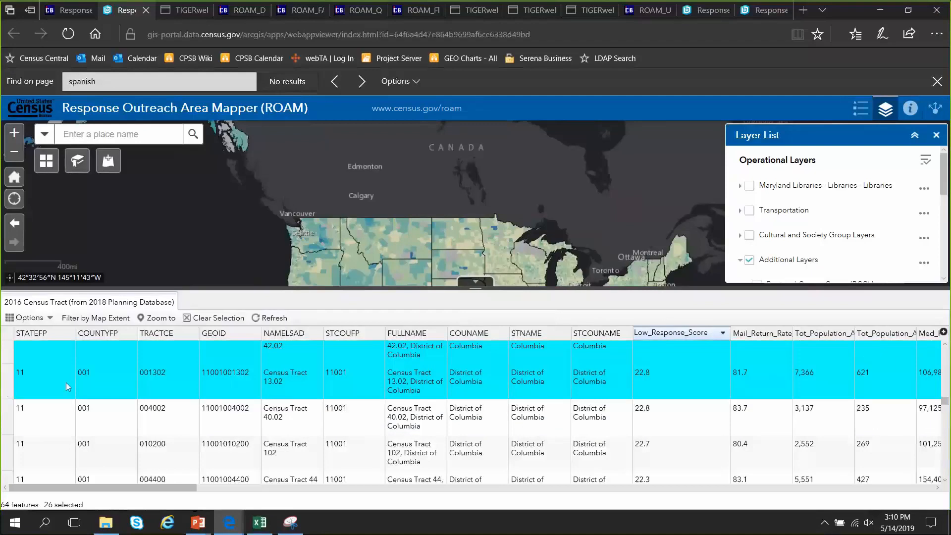
# Hide the attribute table and examine the selected tracts in Washington, D.C. up close on the map
pyautogui.click(473, 284)
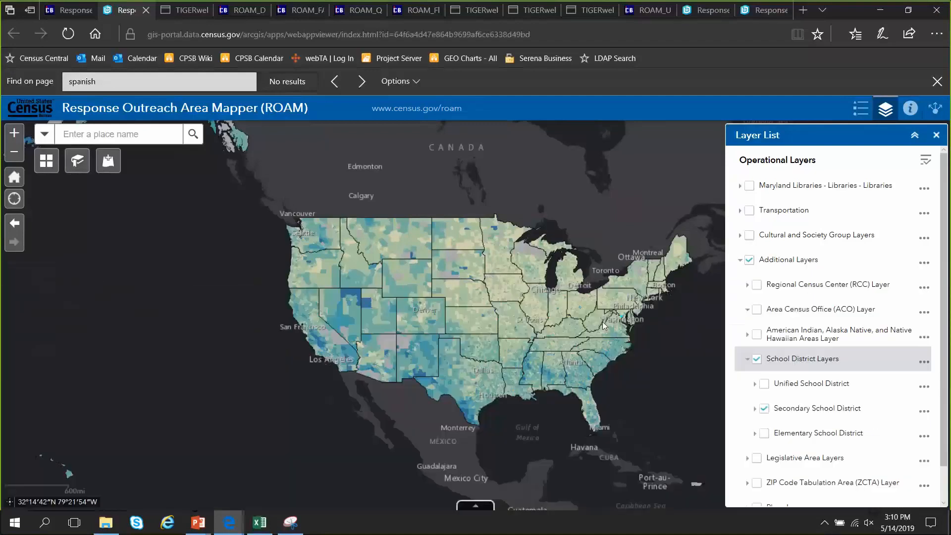
pyautogui.moveTo(614, 311); pyautogui.dragTo(633, 328)
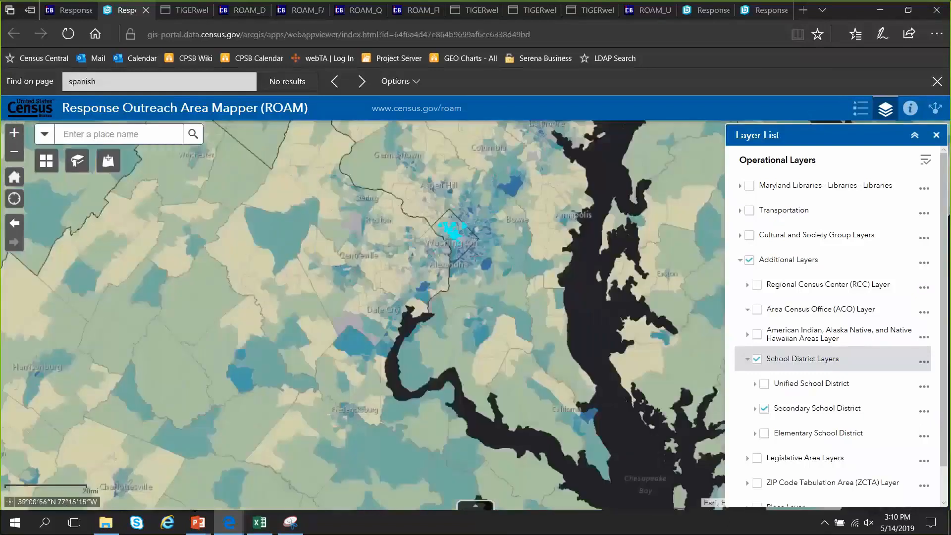
pyautogui.moveTo(404, 199); pyautogui.dragTo(502, 276)
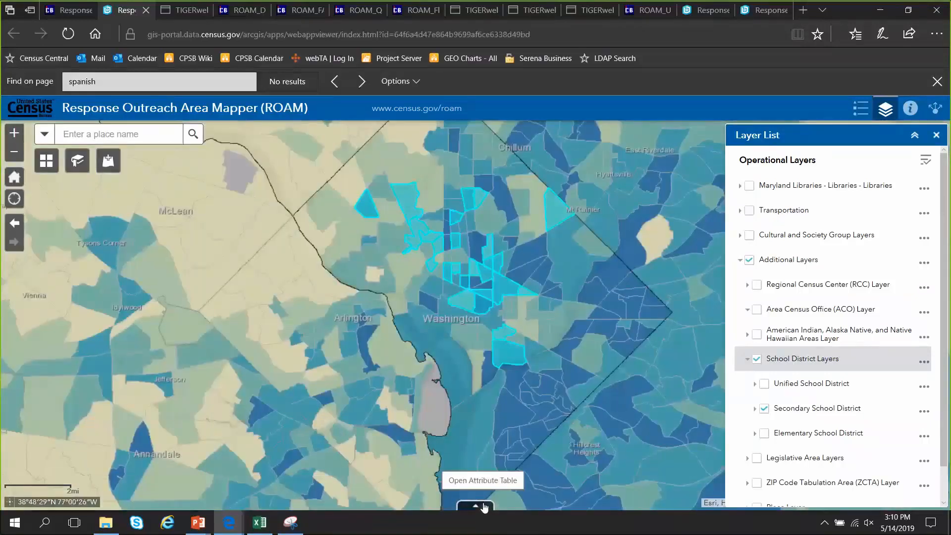
# Reopen the attribute table, select the rows from Census Tract 83.02 up to Census Tract 40.02 instead, and hide the table
pyautogui.click(484, 507)
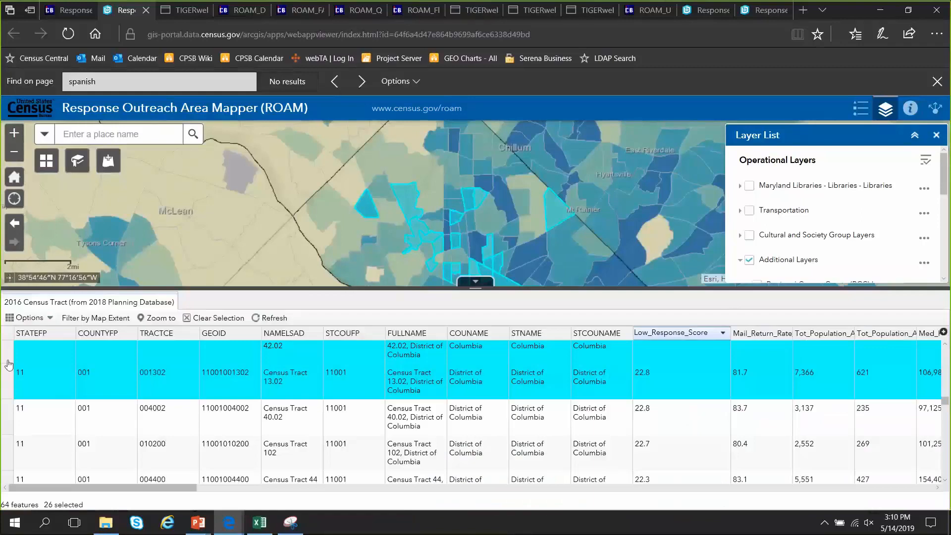
pyautogui.click(9, 379)
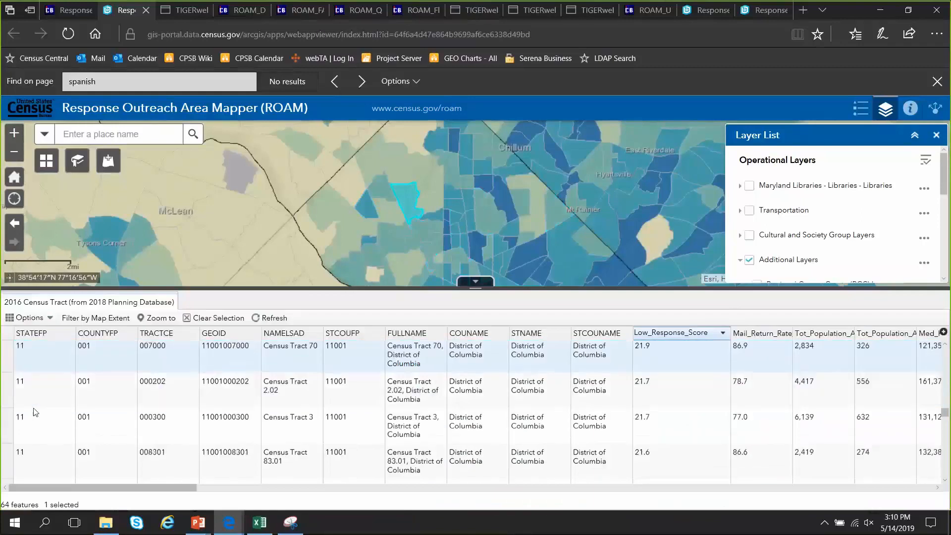
pyautogui.scroll(-5, 33, 408)
pyautogui.click(6, 442)
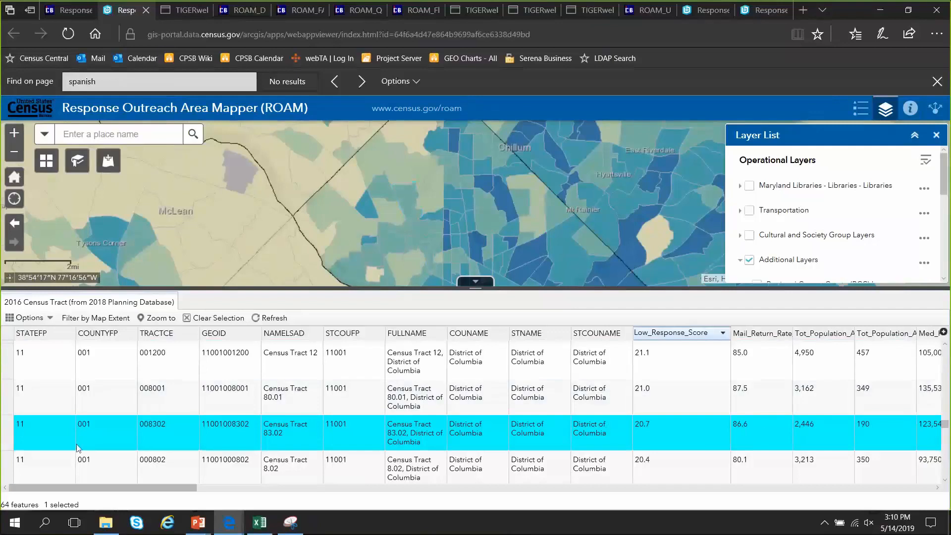
pyautogui.scroll(5, 12, 408)
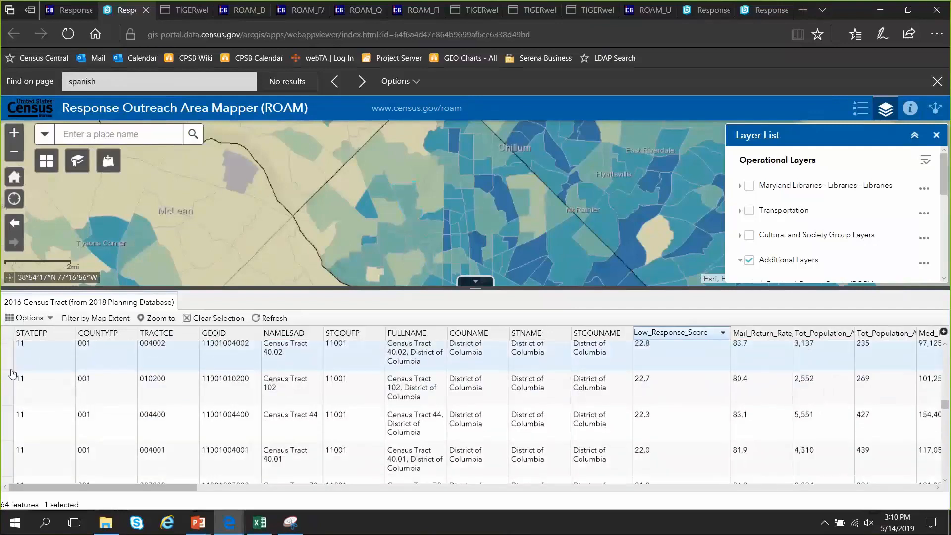
pyautogui.keyDown('shift'); pyautogui.click(2, 354); pyautogui.keyUp('shift')
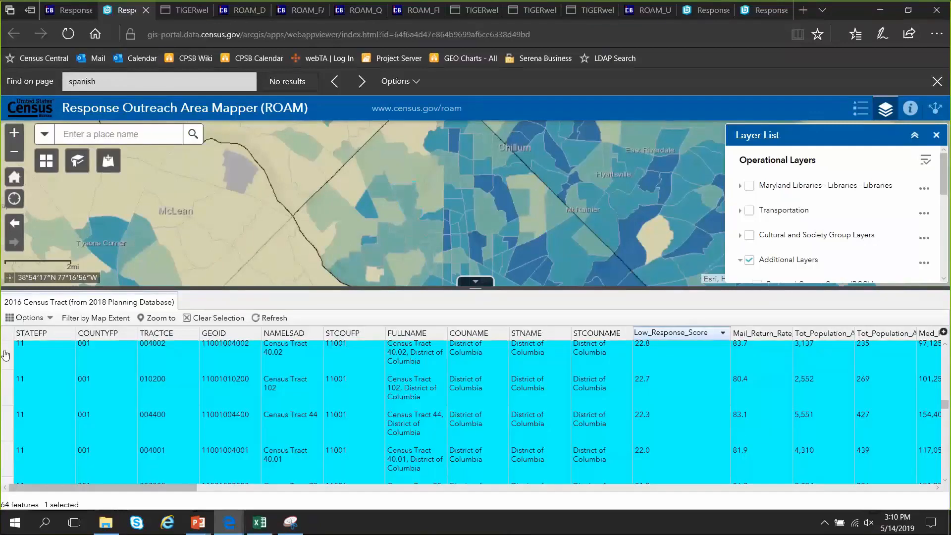
pyautogui.click(467, 280)
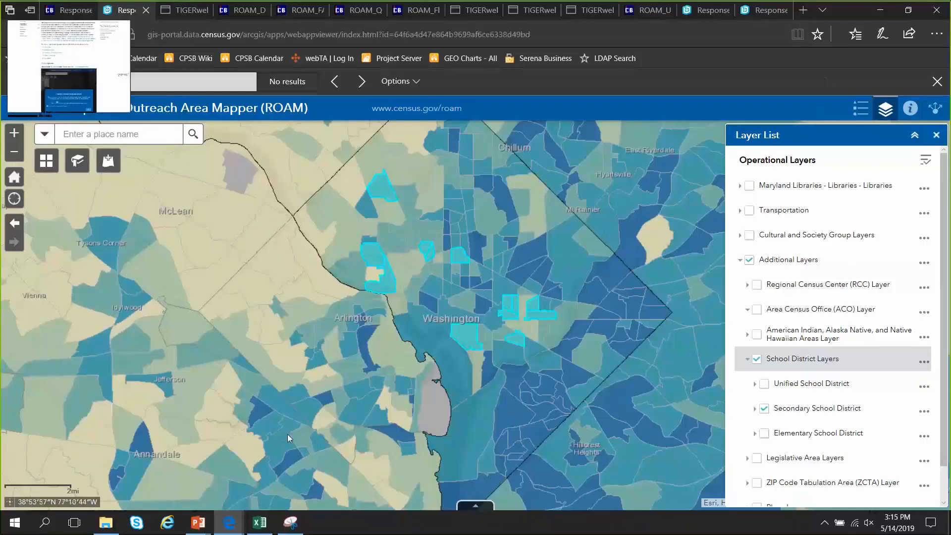
# Switch to the PowerPoint slide show and advance to slide 14, covering the ROAM REST Services endpoints
pyautogui.moveTo(198, 523)
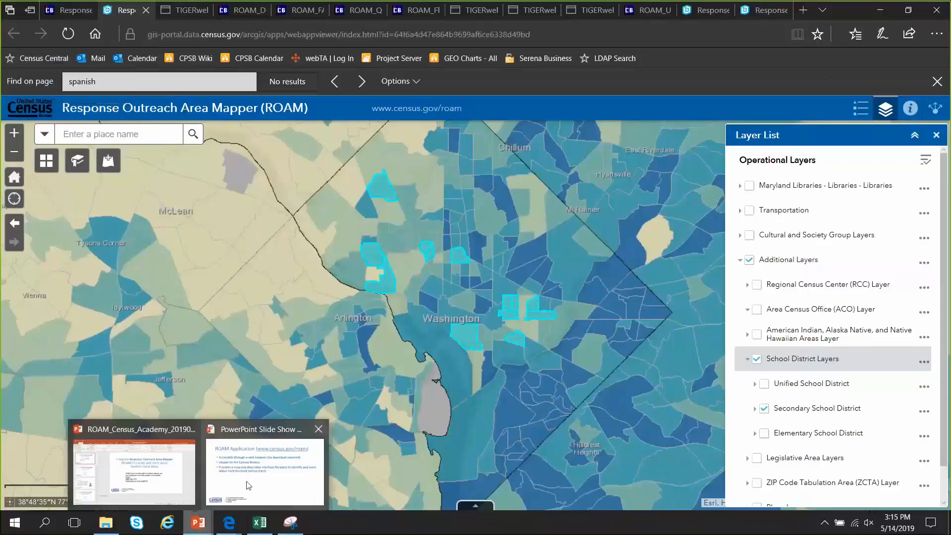
pyautogui.click(249, 486)
pyautogui.press('Right')
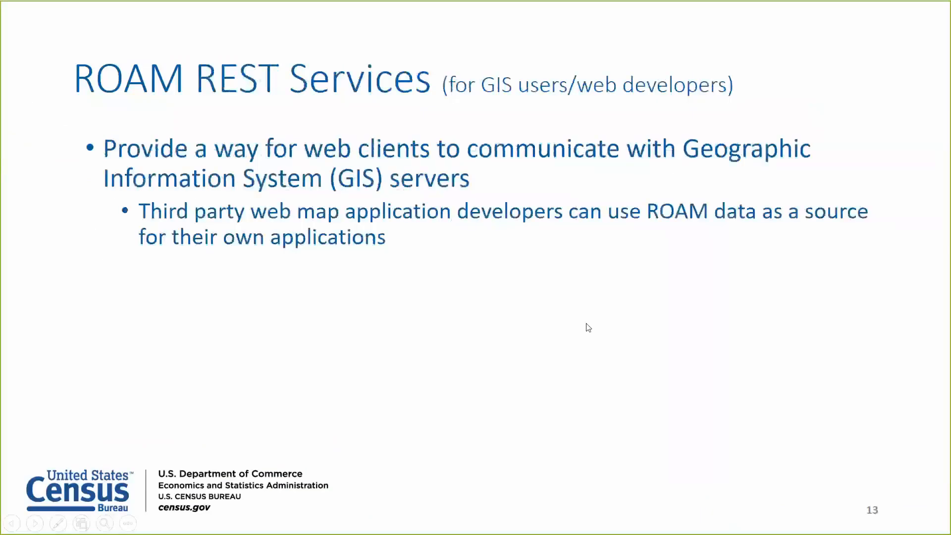
pyautogui.press('Right')
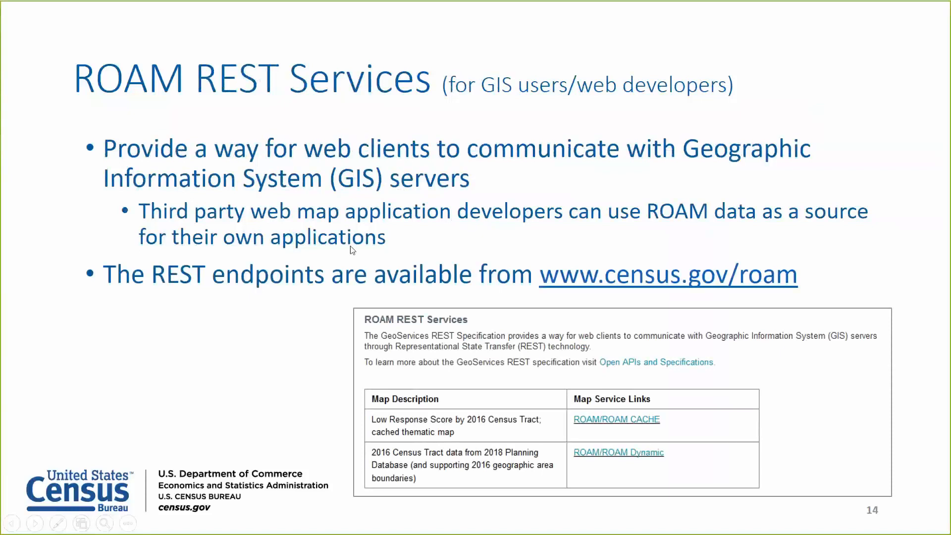